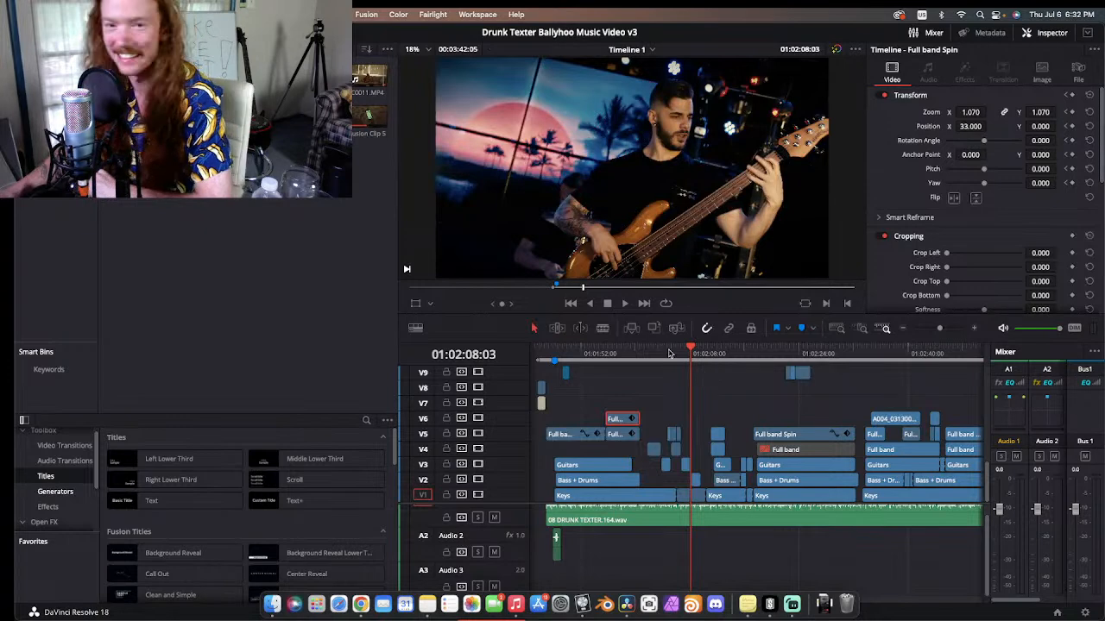
Step: Review the edit between about 01:01:59 and 01:02:09 on the timeline
{"action": "left_click", "coordinate": [662, 352]}
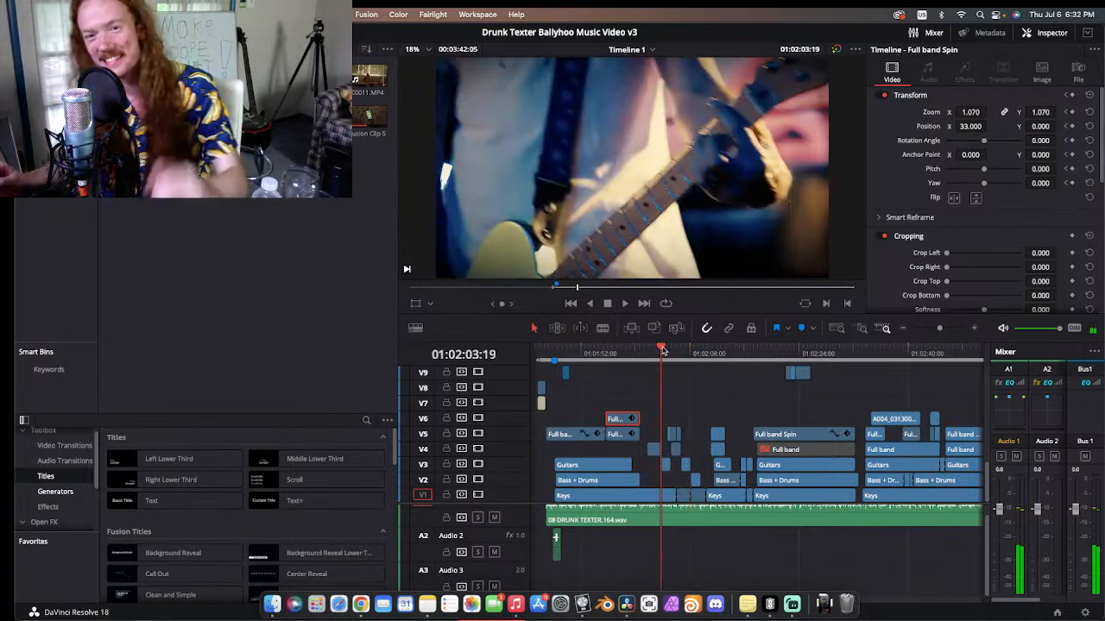
{"action": "left_click", "coordinate": [631, 351]}
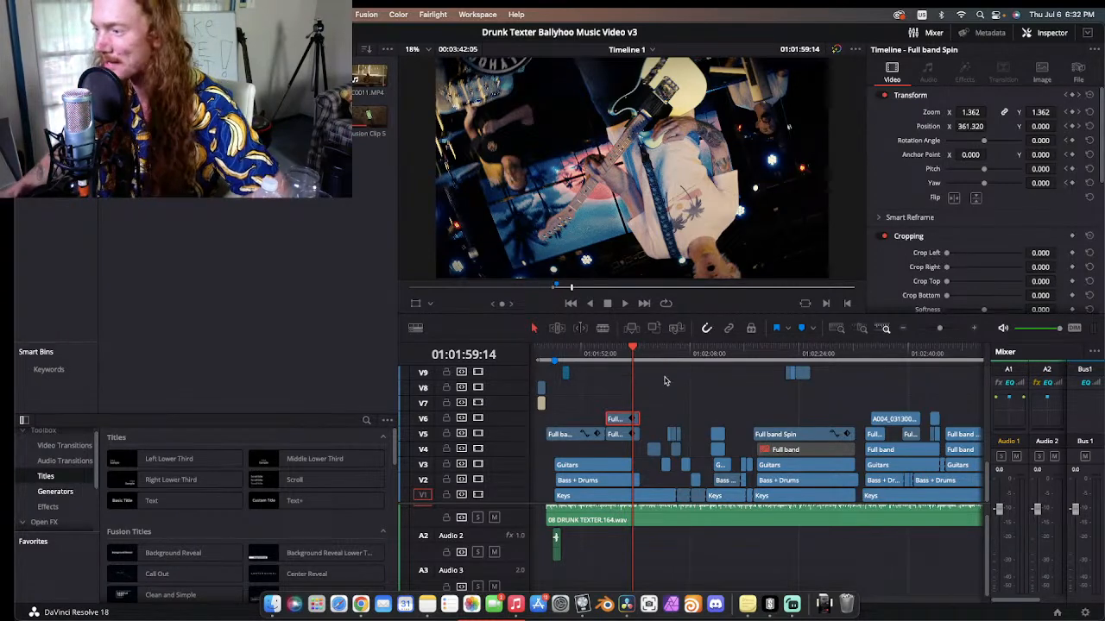
{"action": "left_click", "coordinate": [641, 355]}
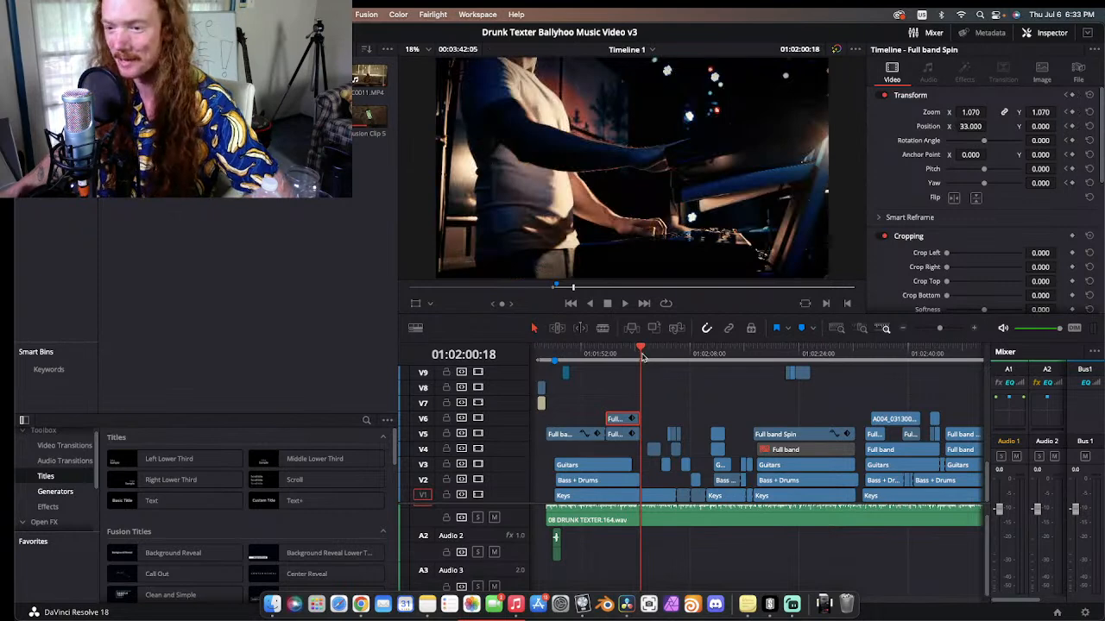
{"action": "left_click_drag", "start_coordinate": [657, 355], "coordinate": [700, 355]}
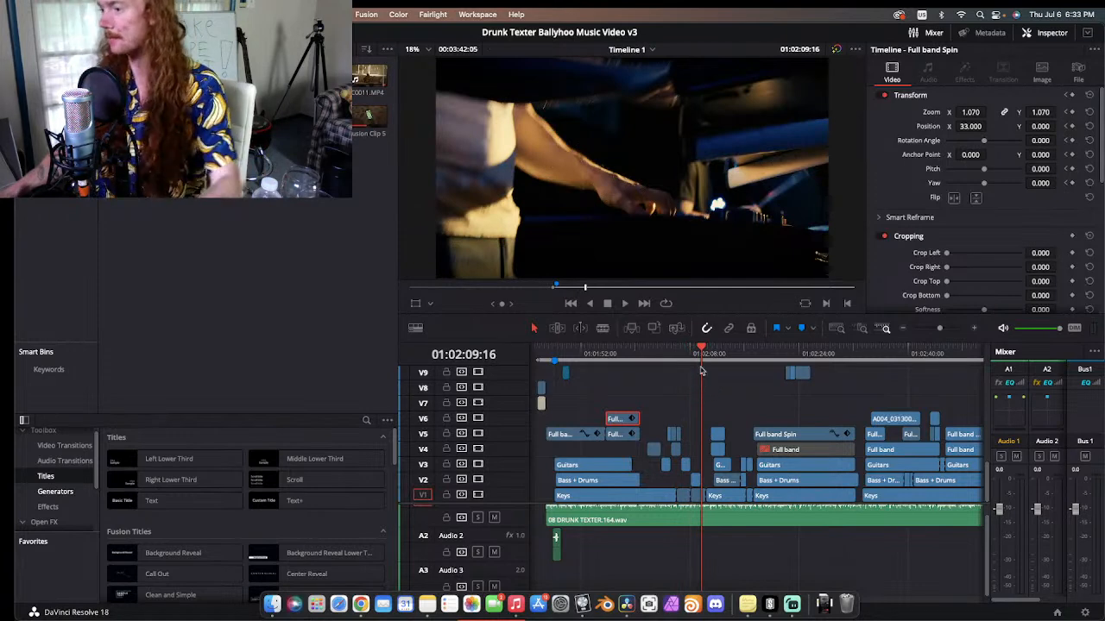
{"action": "left_click_drag", "start_coordinate": [687, 356], "coordinate": [663, 356]}
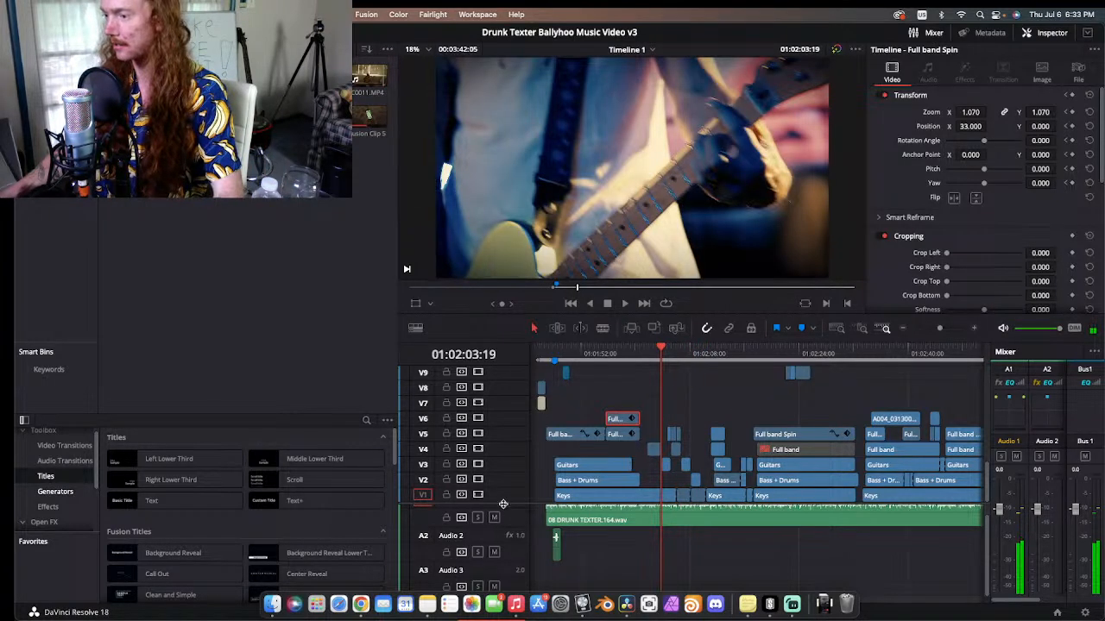
Step: Narrow the media pool to widen the viewer and timeline, and bypass the color grades and Fusion effects
{"action": "left_click", "coordinate": [396, 138]}
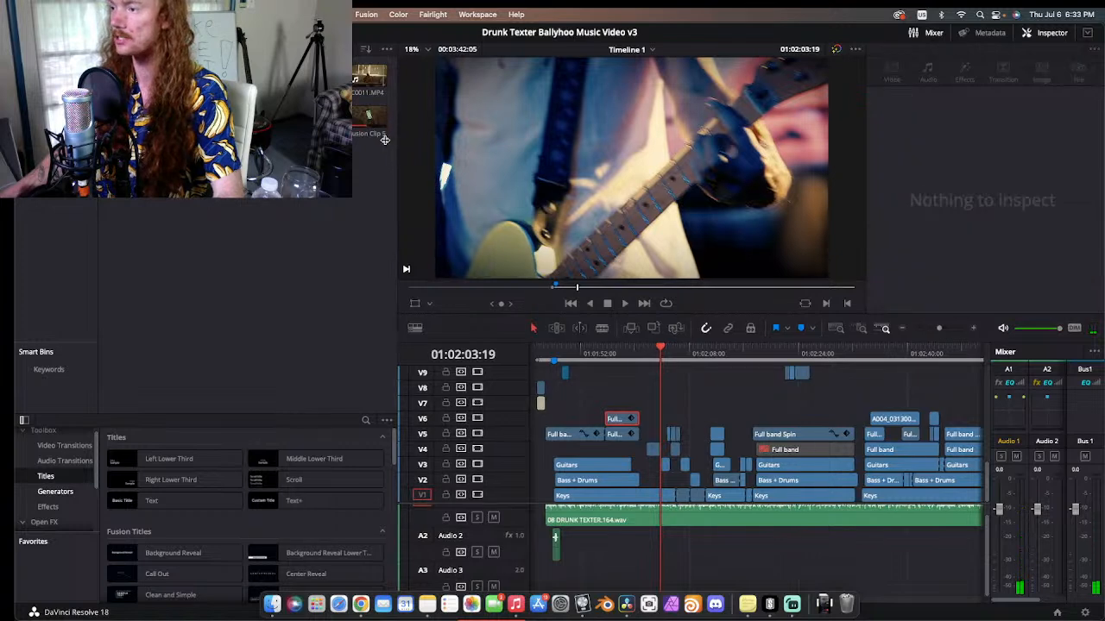
{"action": "left_click_drag", "start_coordinate": [396, 138], "coordinate": [244, 138]}
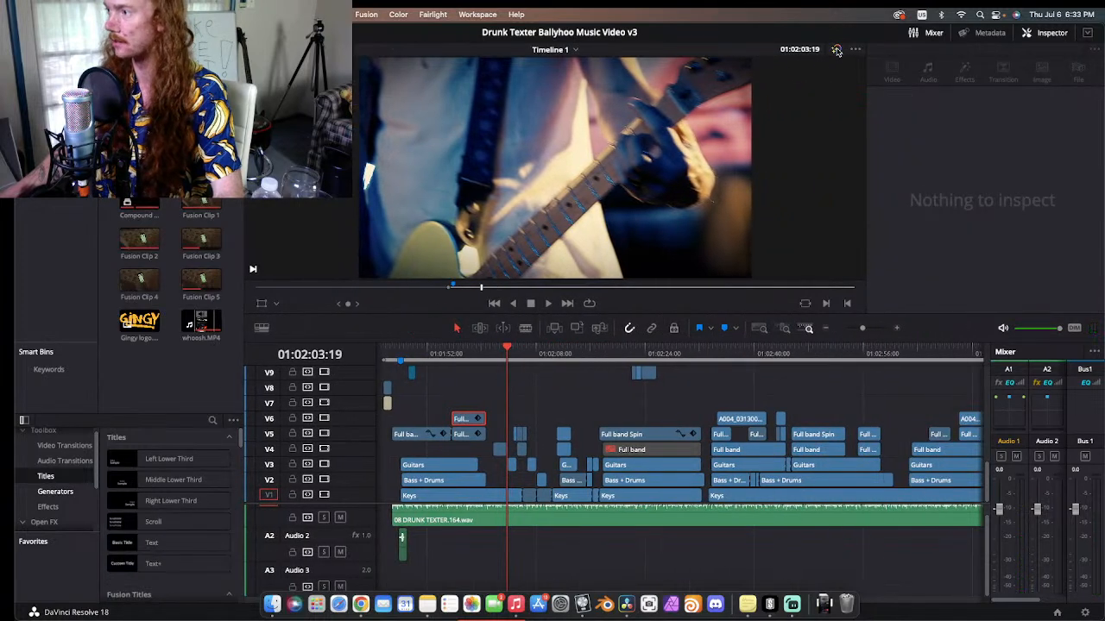
Step: Scrub the ungraded opening from the titles through the full band spin shot and inspect the upper video tracks
{"action": "left_click_drag", "start_coordinate": [467, 357], "coordinate": [412, 356]}
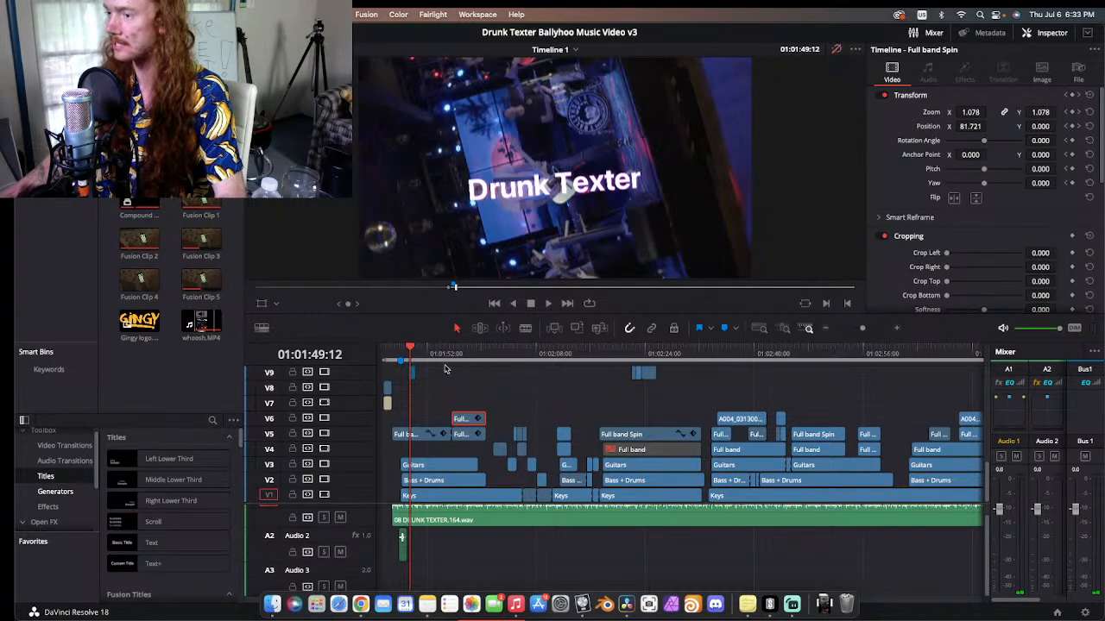
{"action": "left_click_drag", "start_coordinate": [424, 356], "coordinate": [475, 353]}
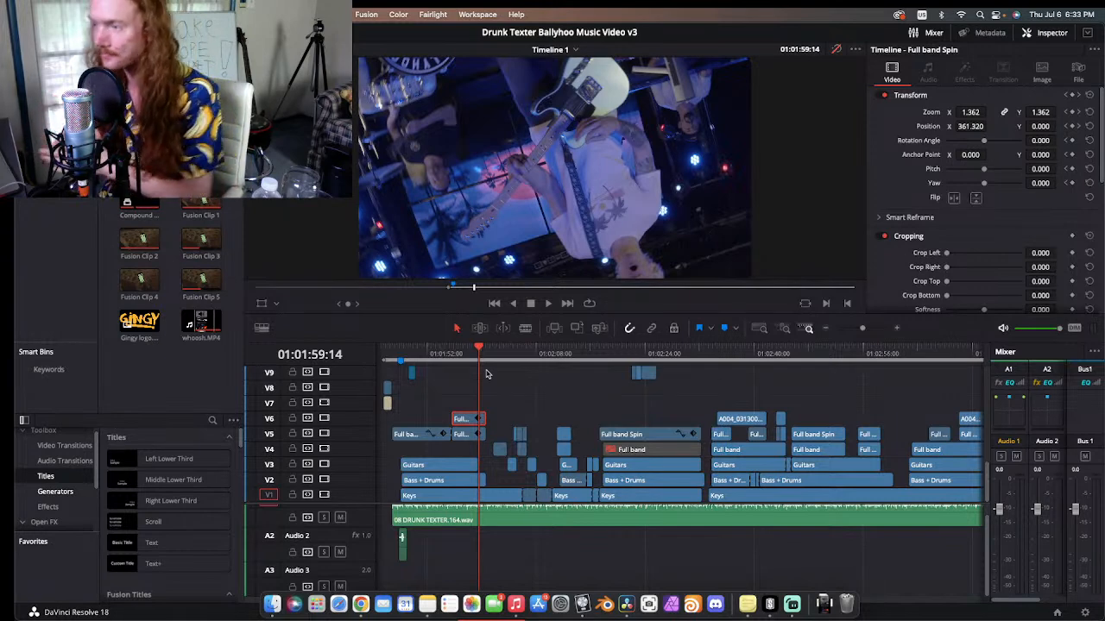
{"action": "left_click", "coordinate": [453, 349]}
{"action": "left_click", "coordinate": [420, 350]}
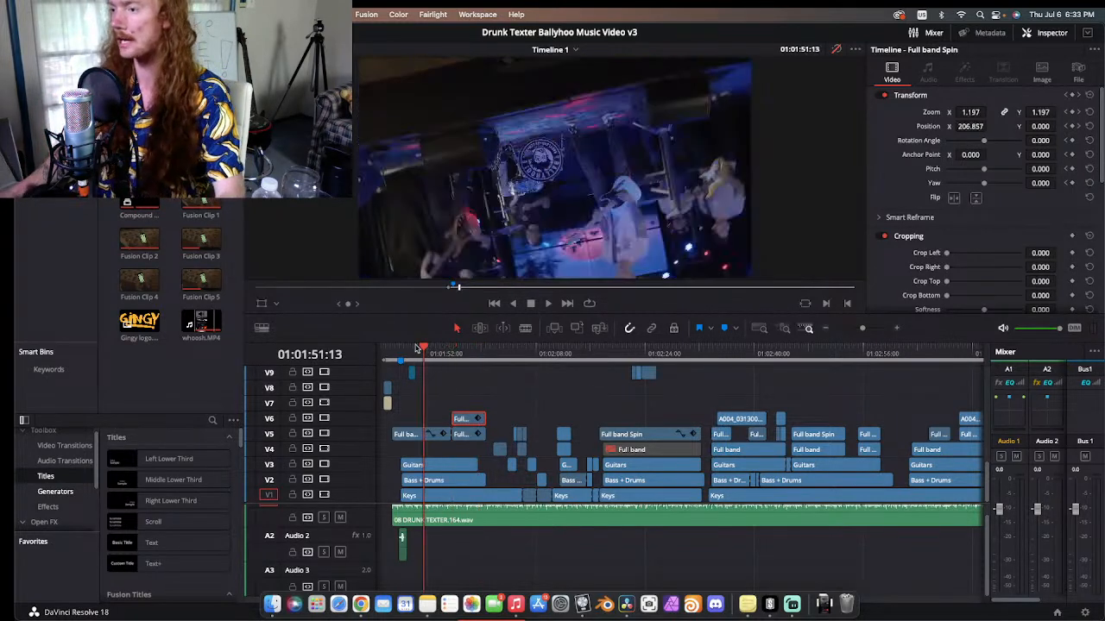
{"action": "left_click", "coordinate": [400, 349]}
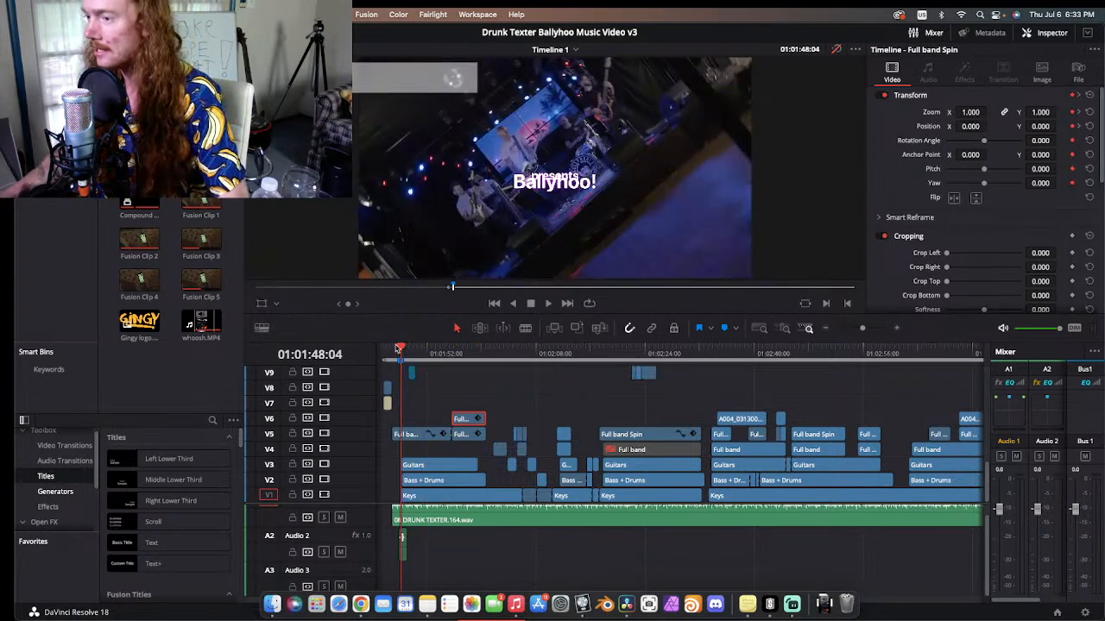
{"action": "scroll", "coordinate": [425, 400], "scroll_direction": "up", "scroll_amount": 3}
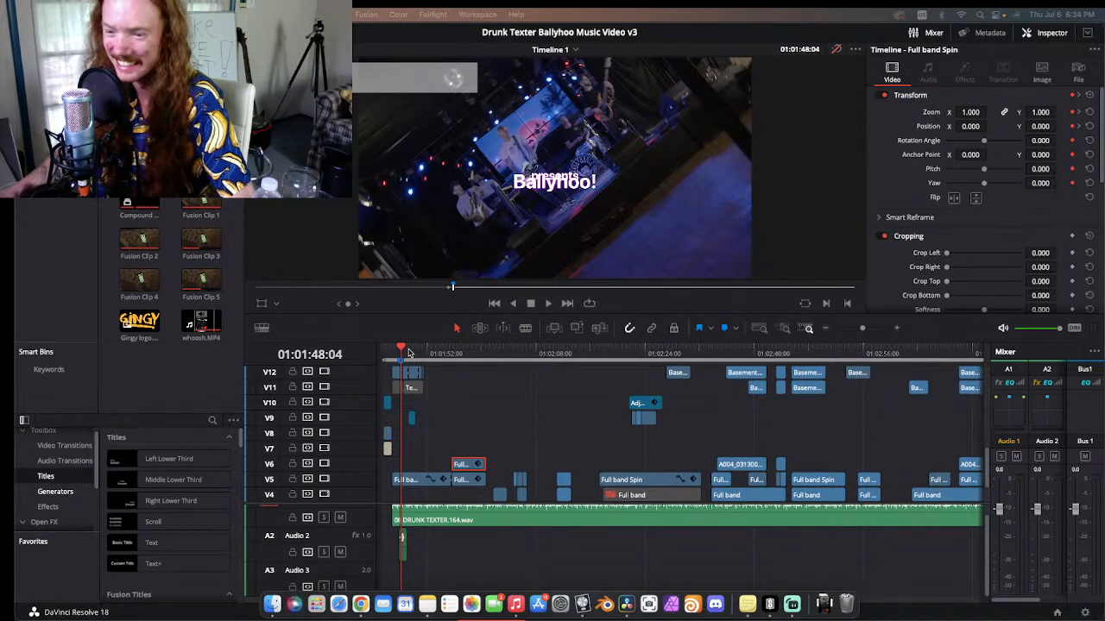
Step: Play back the ungraded band spin shot from the Drunk Texter title to the start of the V6 clip
{"action": "left_click_drag", "start_coordinate": [409, 353], "coordinate": [415, 354]}
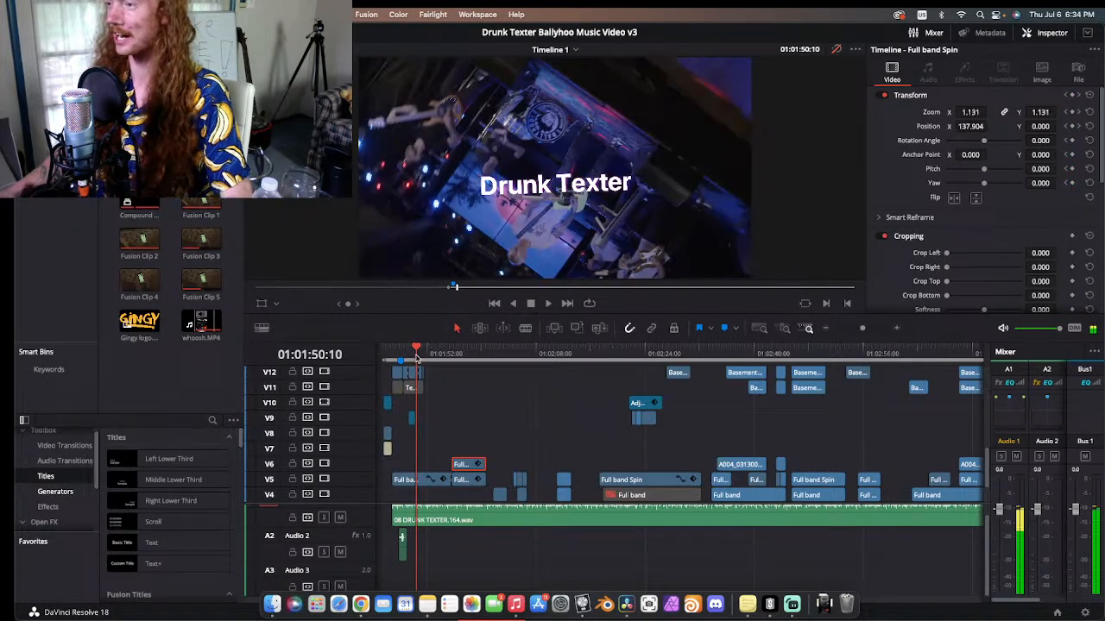
{"action": "key", "text": "space"}
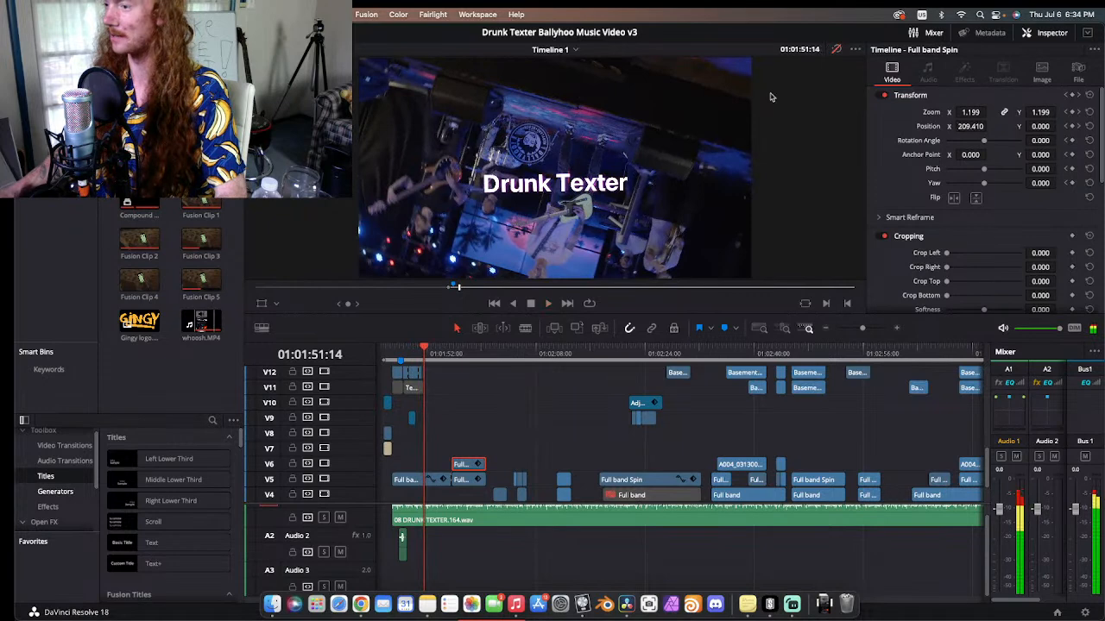
{"action": "key", "text": "space"}
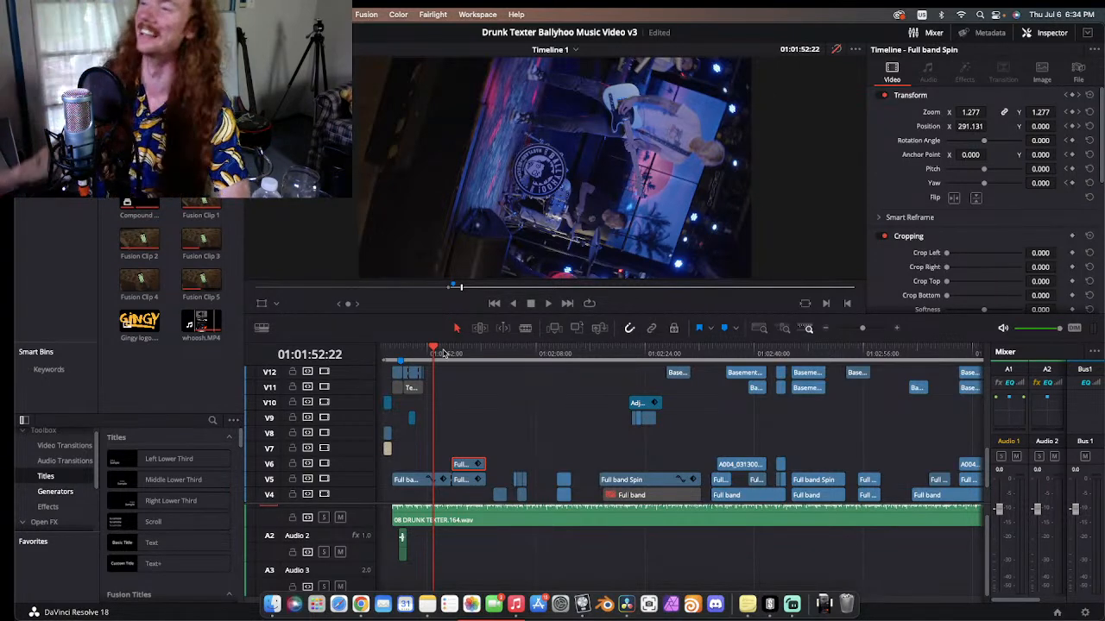
{"action": "key", "text": "space"}
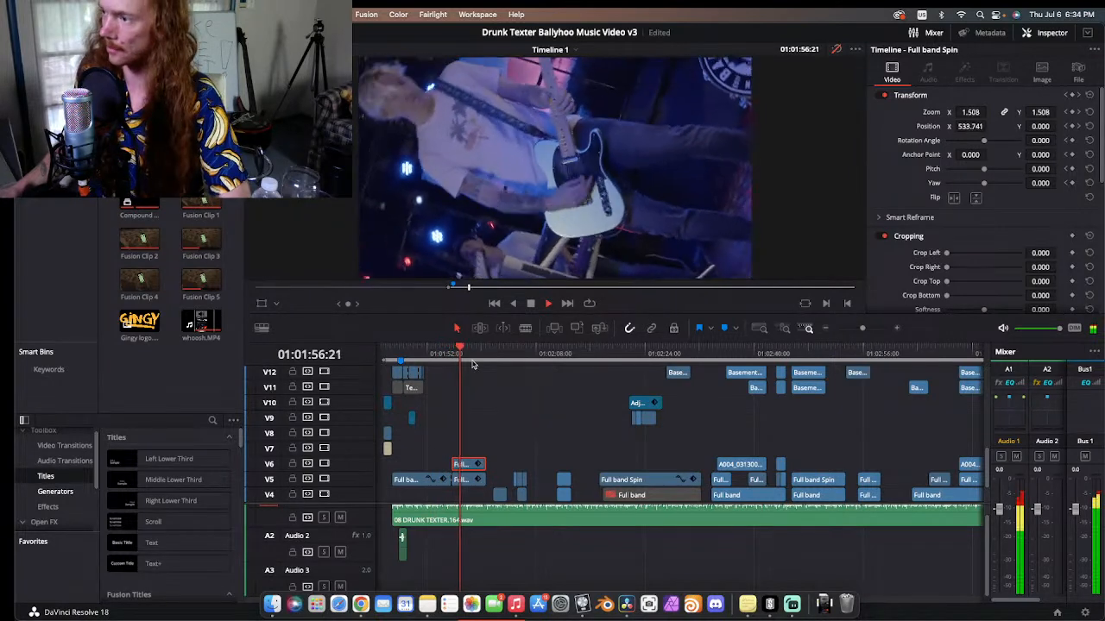
{"action": "left_click", "coordinate": [454, 354]}
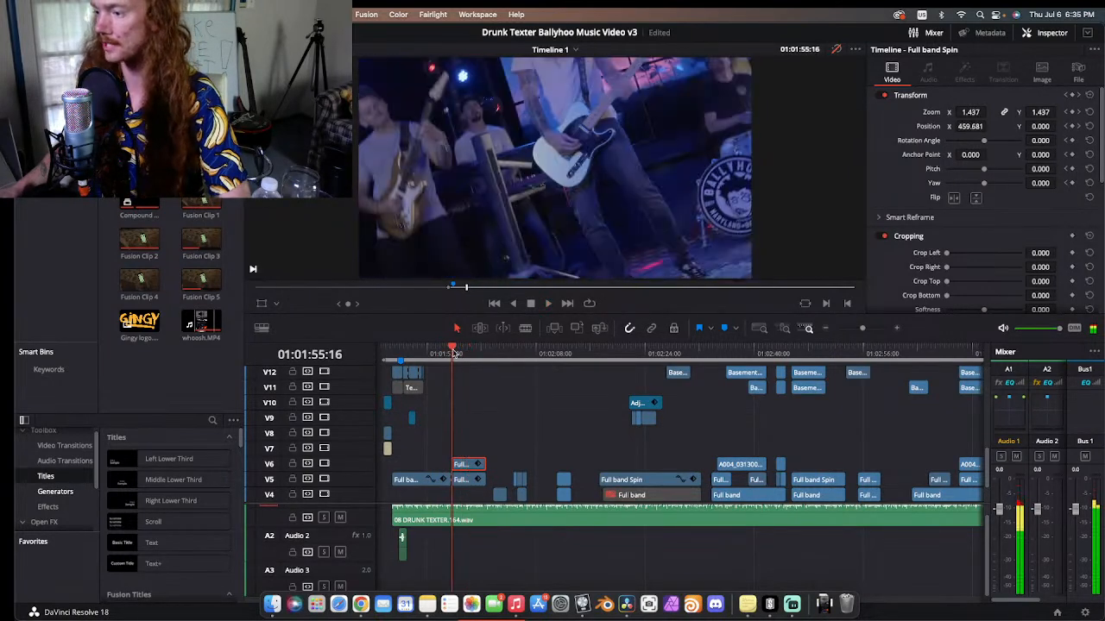
{"action": "key", "text": "space"}
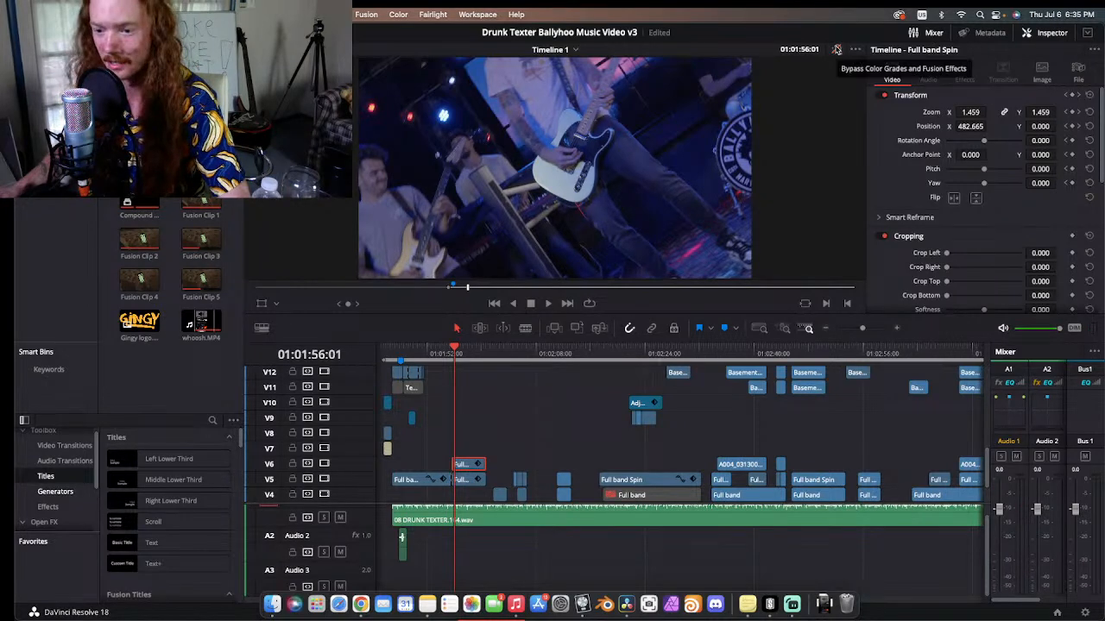
Step: Re-enable the color grades and Fusion effects and play from the start of the V6 clip at 01:01:55:16
{"action": "left_click", "coordinate": [836, 49]}
{"action": "left_click", "coordinate": [449, 357]}
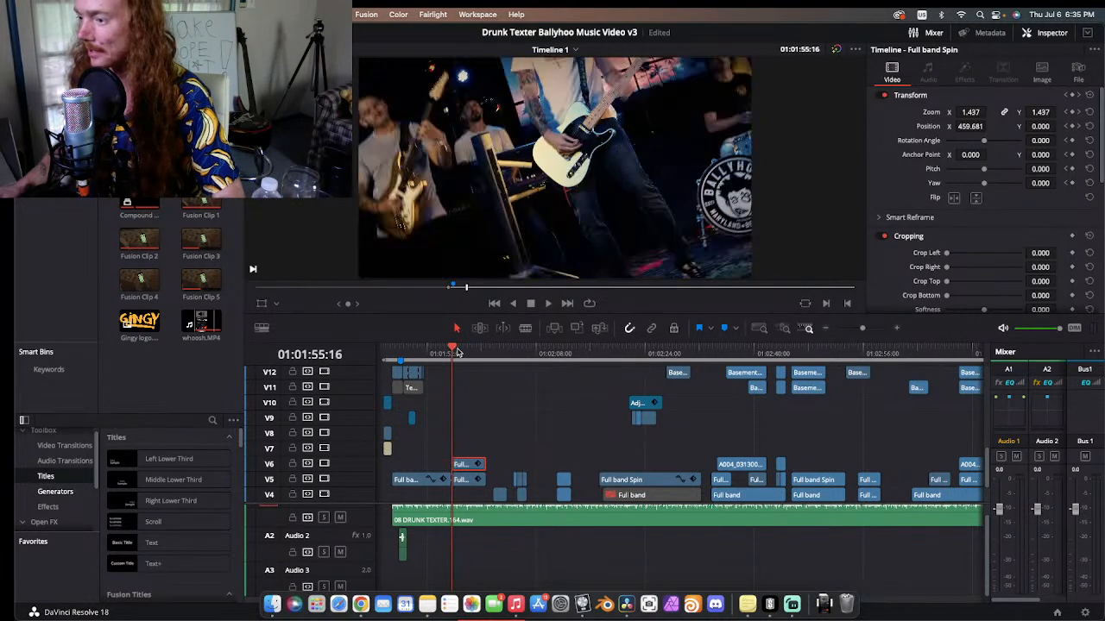
{"action": "key", "text": "space"}
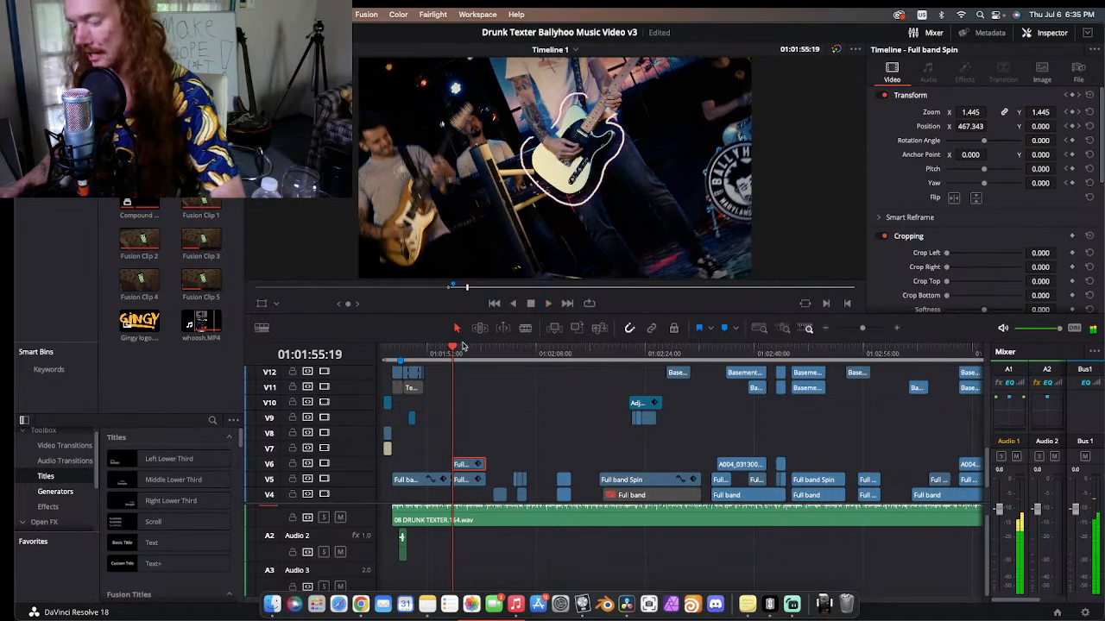
{"action": "key", "text": "Left"}
{"action": "key", "text": "Left"}
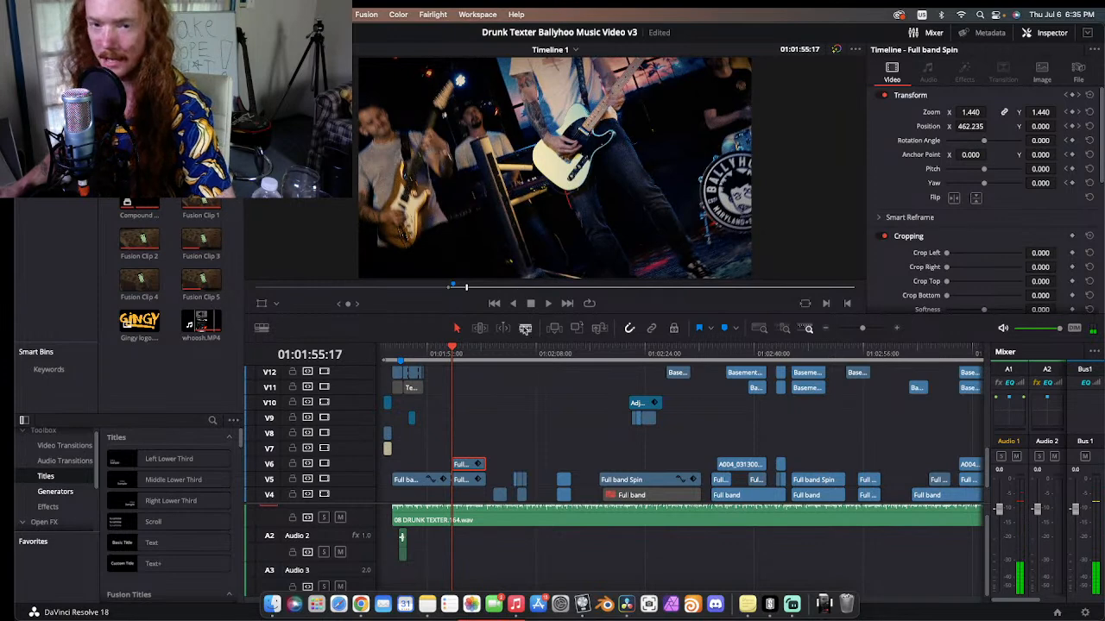
Step: Examine the hand-drawn outline animation around the guitar frame by frame between 01:01:55:17 and 01:01:55:23
{"action": "key", "text": "Right"}
{"action": "key", "text": "Right"}
{"action": "key", "text": "Right"}
{"action": "key", "text": "Right"}
{"action": "key", "text": "Right"}
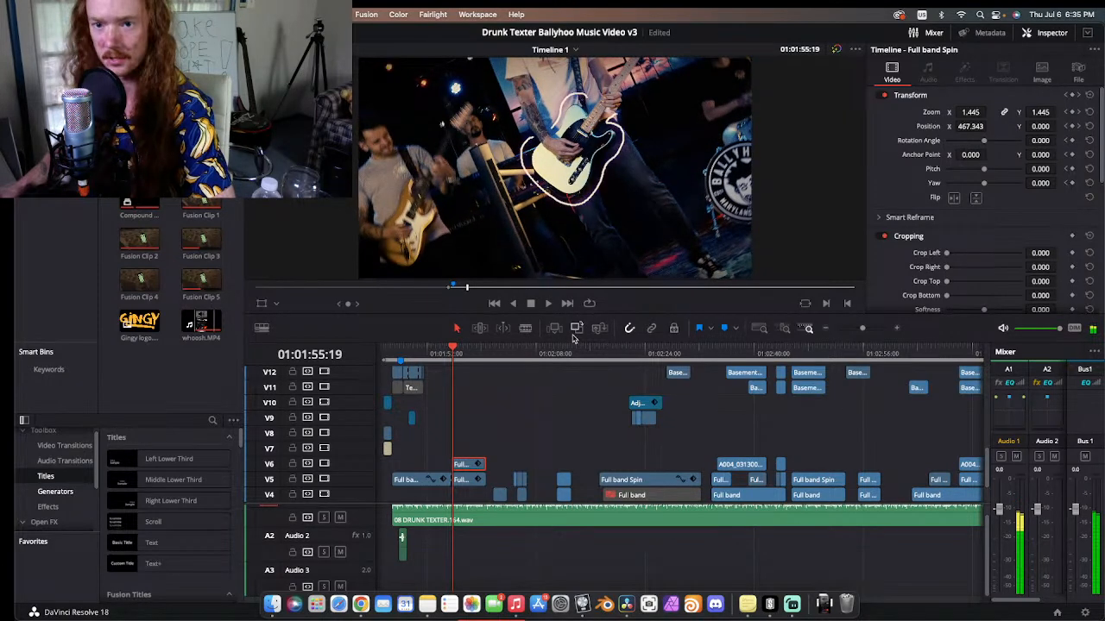
{"action": "key", "text": "Right"}
{"action": "key", "text": "Right"}
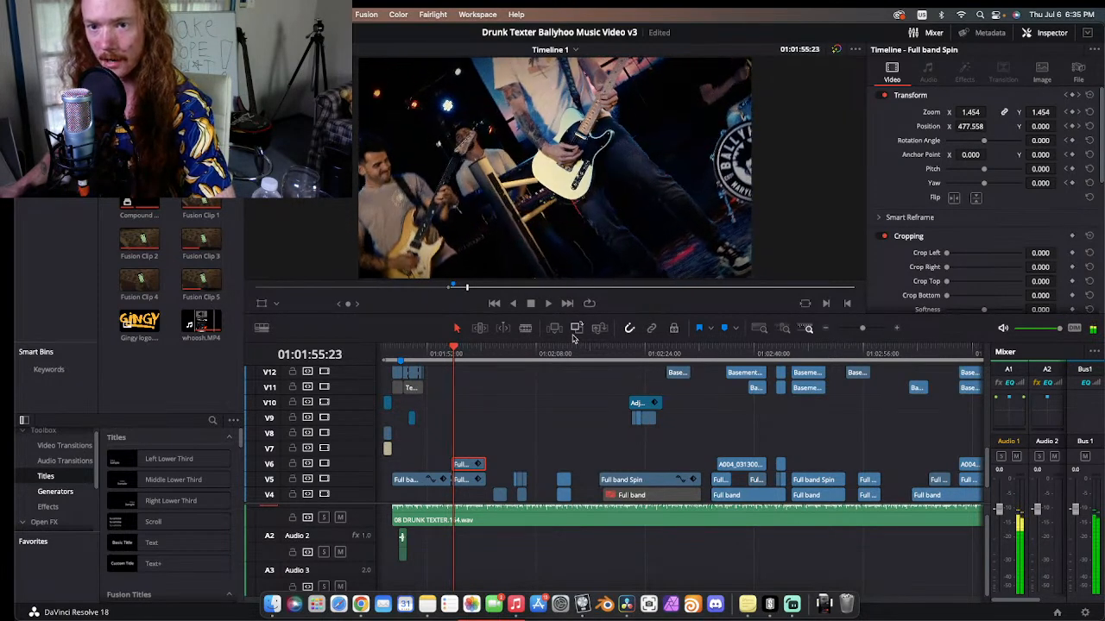
{"action": "key", "text": "Left"}
{"action": "key", "text": "Left"}
{"action": "key", "text": "Left"}
{"action": "key", "text": "Left"}
{"action": "key", "text": "Left"}
{"action": "key", "text": "Left"}
{"action": "key", "text": "Left"}
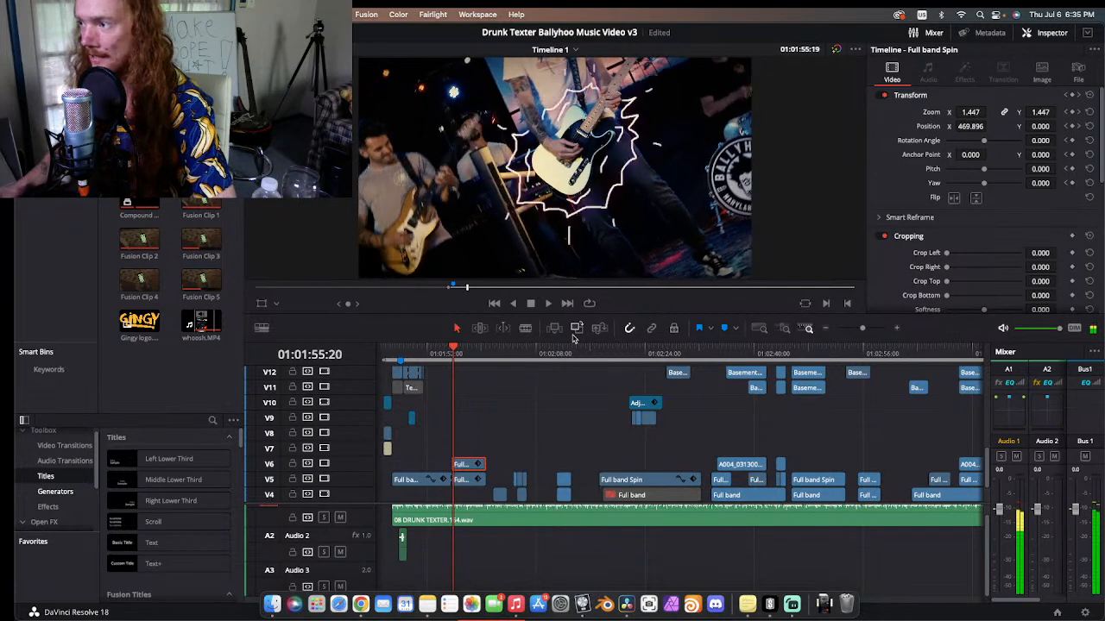
{"action": "key", "text": "Right"}
{"action": "key", "text": "Right"}
{"action": "key", "text": "Right"}
{"action": "key", "text": "Right"}
Step: Examine the following drawn outline frames around the guitarist from 01:01:56:08 to 01:01:57:07
{"action": "key", "text": "Right"}
{"action": "key", "text": "Right"}
{"action": "key", "text": "Right"}
{"action": "key", "text": "Right"}
{"action": "key", "text": "Right"}
{"action": "key", "text": "Right"}
{"action": "key", "text": "Right"}
{"action": "key", "text": "Right"}
{"action": "key", "text": "Right"}
{"action": "key", "text": "Right"}
{"action": "key", "text": "Right"}
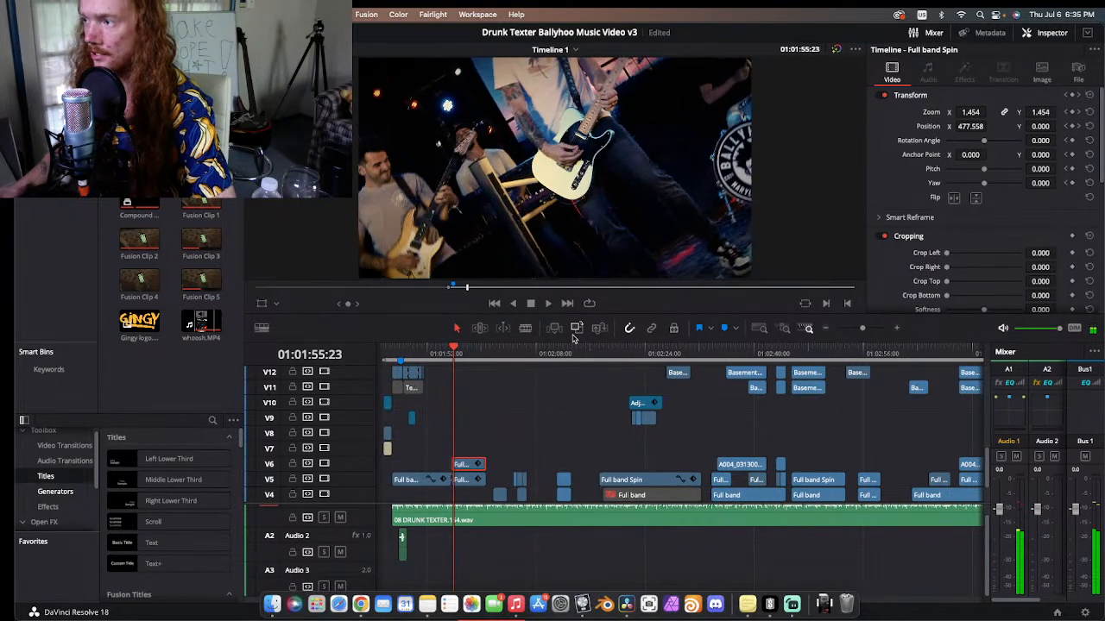
{"action": "key", "text": "Right"}
{"action": "key", "text": "Right"}
{"action": "key", "text": "Right"}
{"action": "key", "text": "Right"}
{"action": "key", "text": "Right"}
{"action": "key", "text": "Right"}
{"action": "key", "text": "Right"}
{"action": "key", "text": "Right"}
{"action": "key", "text": "Right"}
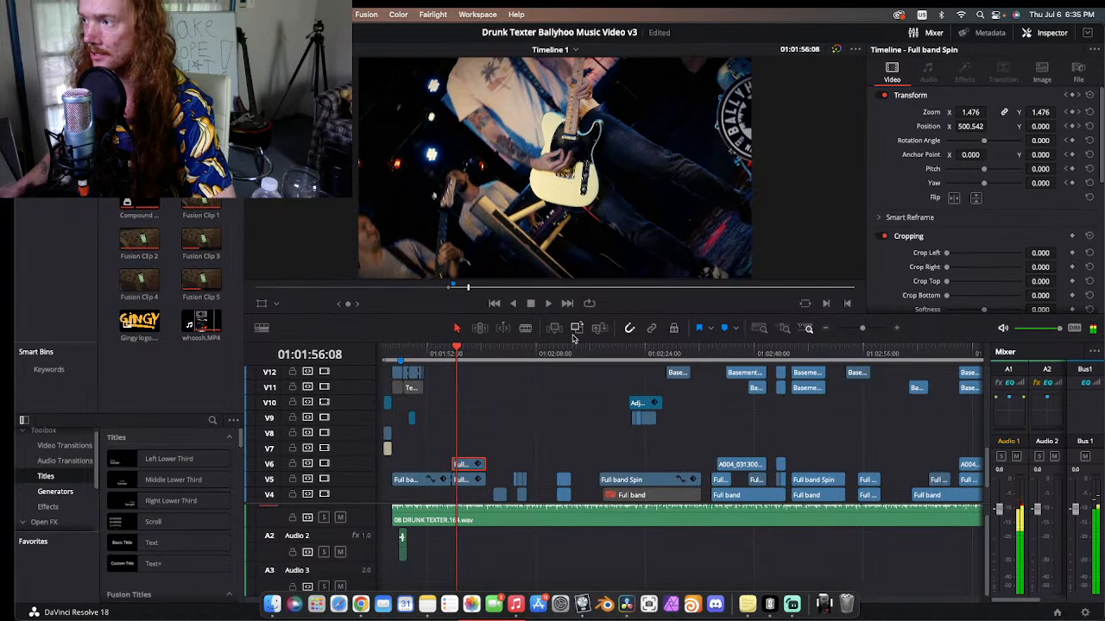
{"action": "key", "text": "Left"}
{"action": "key", "text": "Left"}
{"action": "key", "text": "Left"}
{"action": "key", "text": "Left"}
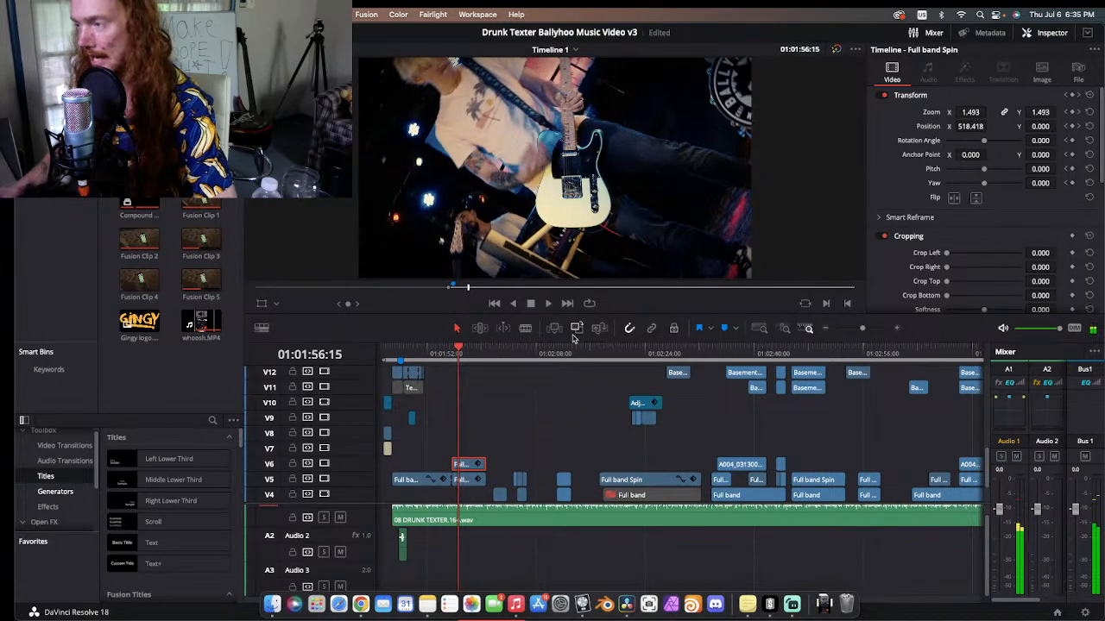
{"action": "key", "text": "Left"}
{"action": "key", "text": "Left"}
{"action": "key", "text": "Left"}
{"action": "key", "text": "Left"}
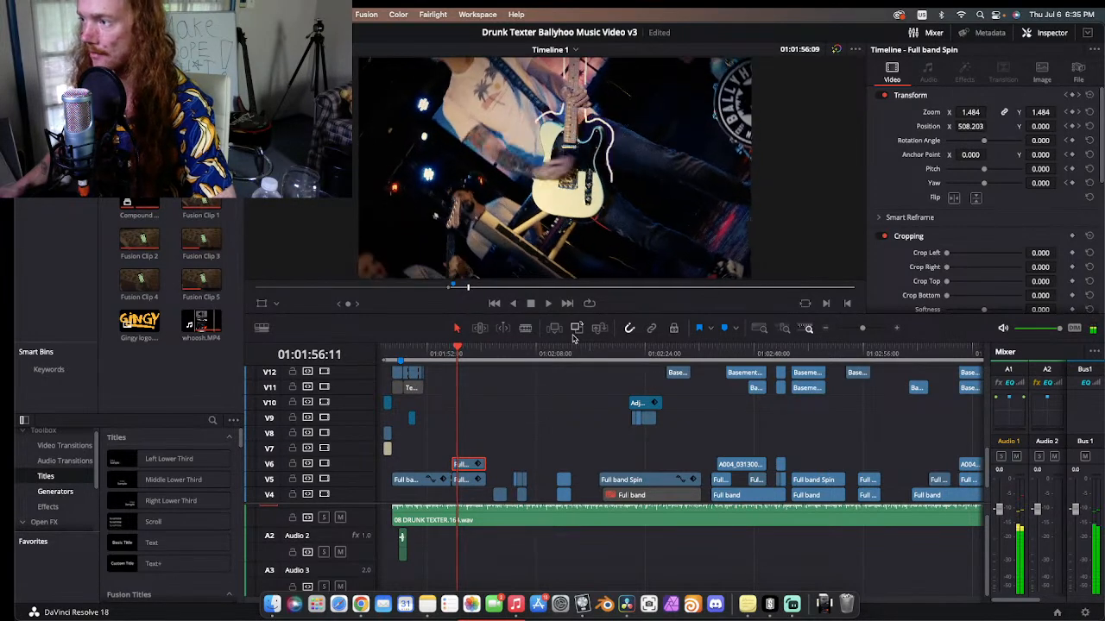
{"action": "key", "text": "Right"}
{"action": "key", "text": "Right"}
{"action": "key", "text": "Right"}
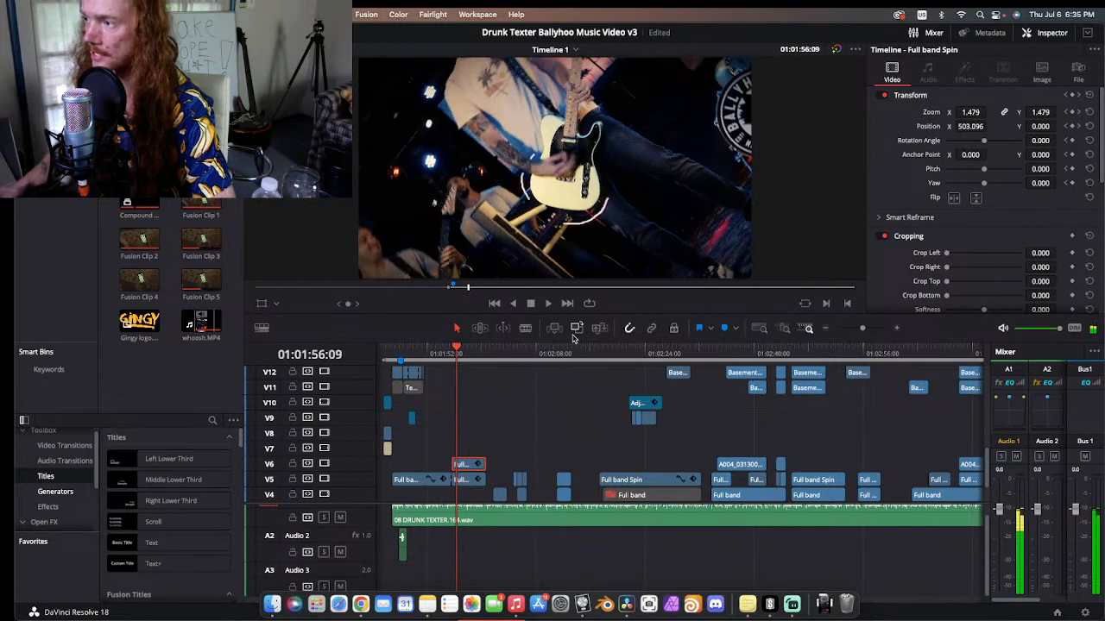
{"action": "key", "text": "Right"}
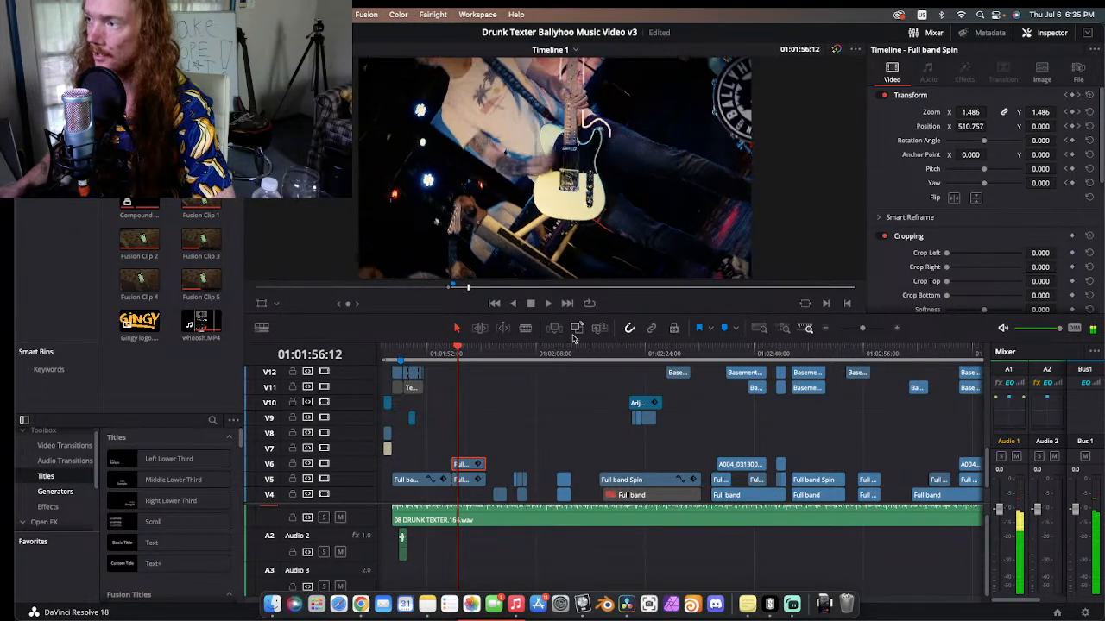
{"action": "key", "text": "Right"}
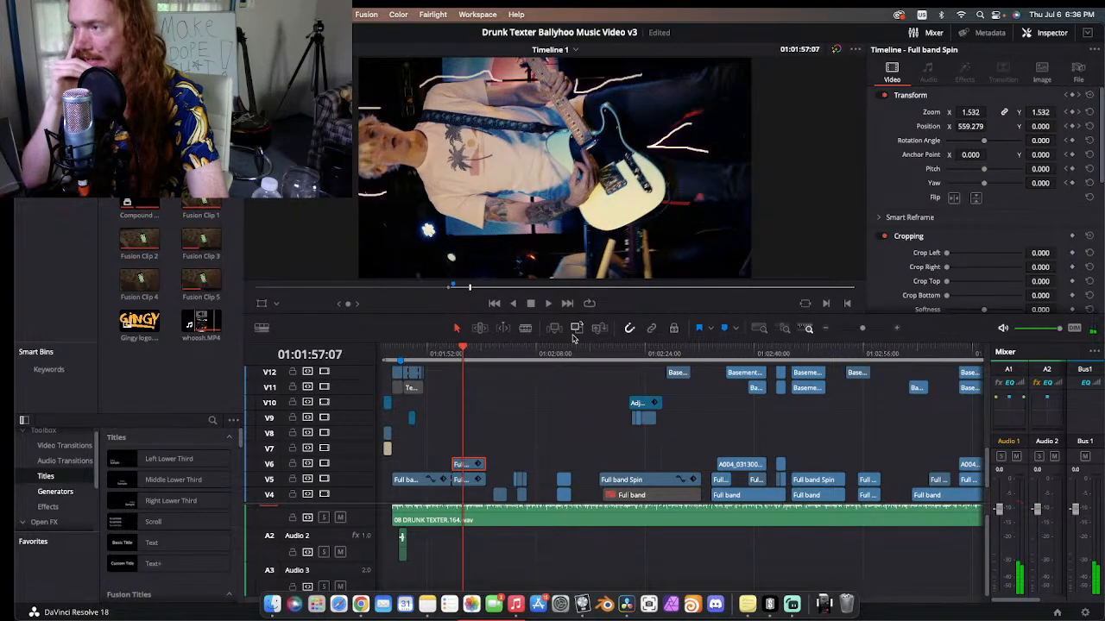
Step: Park the playhead at 01:01:57:05 and open the drawn-line effect's Fusion composition, bringing its whole node tree into view
{"action": "key", "text": "Left"}
{"action": "key", "text": "Left"}
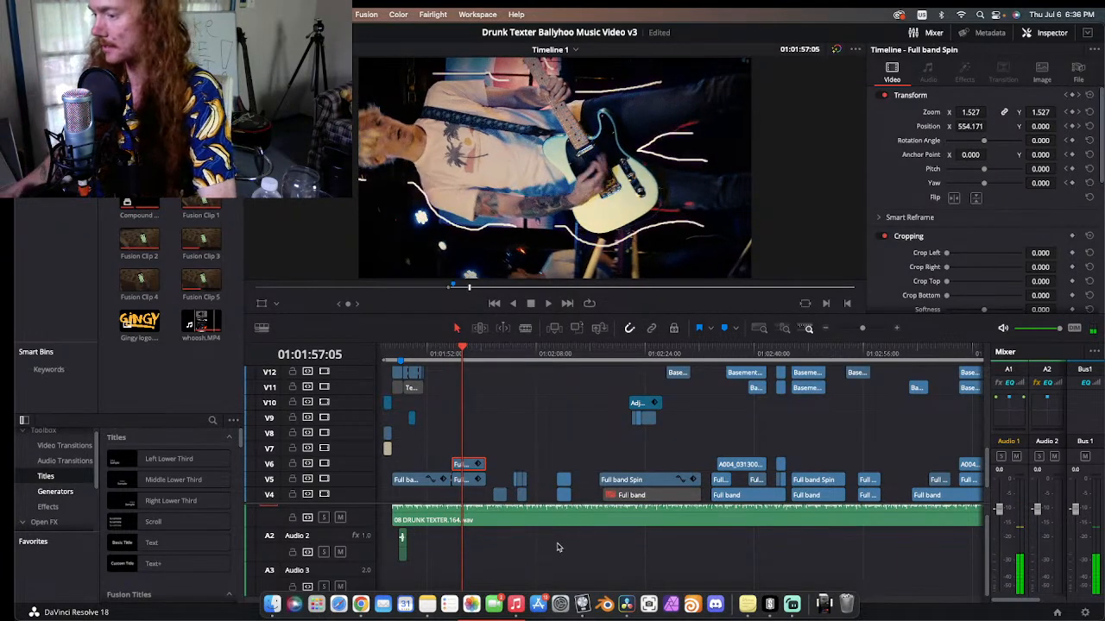
{"action": "left_click", "coordinate": [556, 547]}
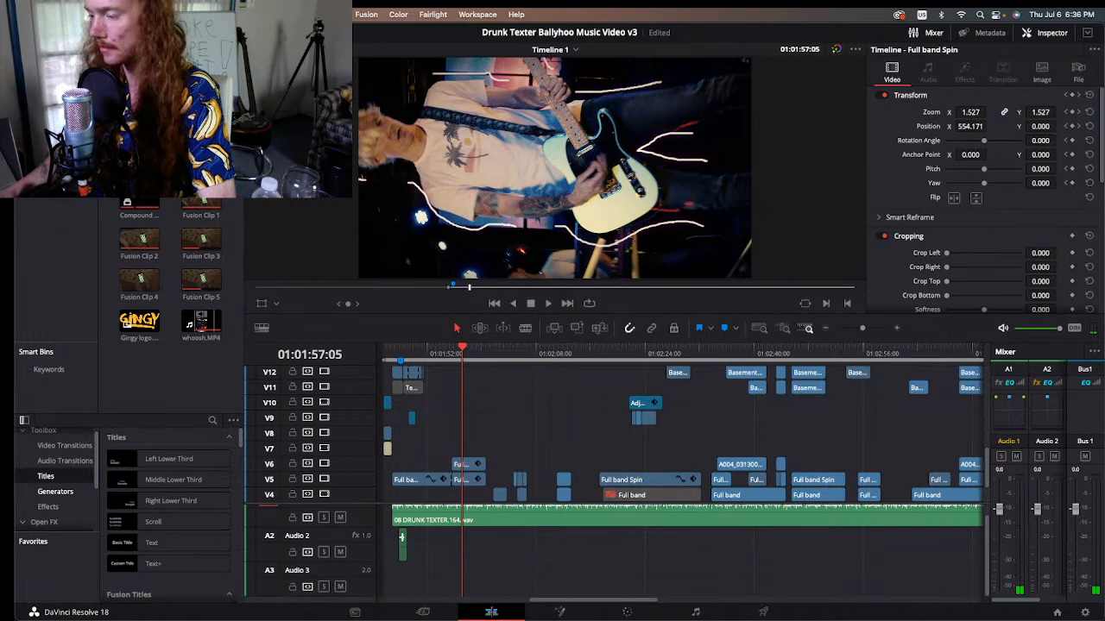
{"action": "left_click", "coordinate": [563, 612]}
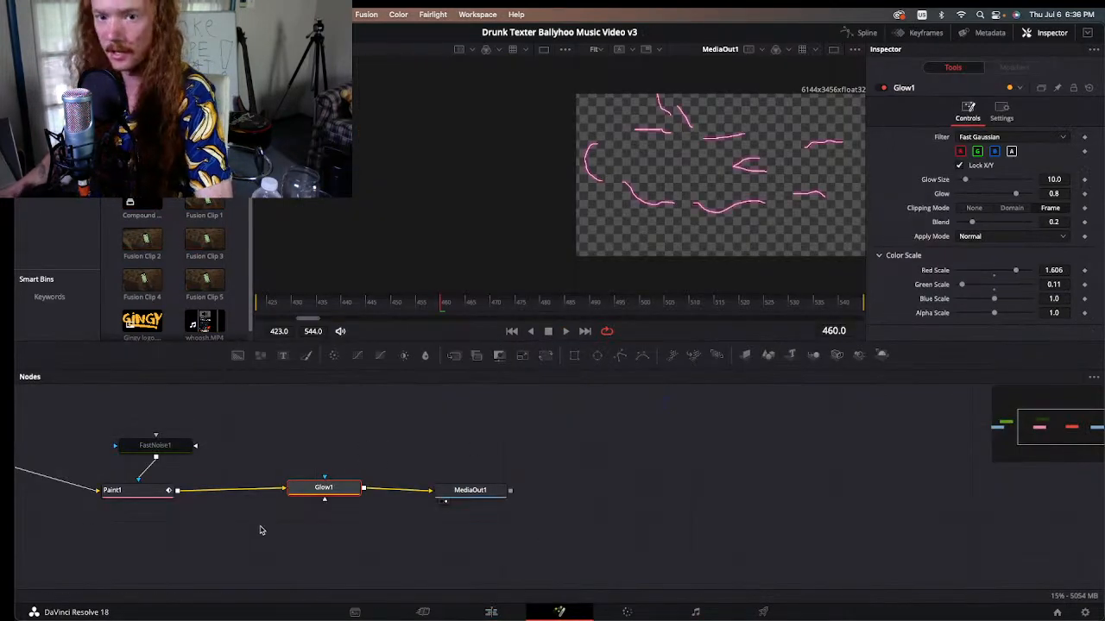
{"action": "scroll", "coordinate": [183, 508], "scroll_direction": "left", "scroll_amount": 5}
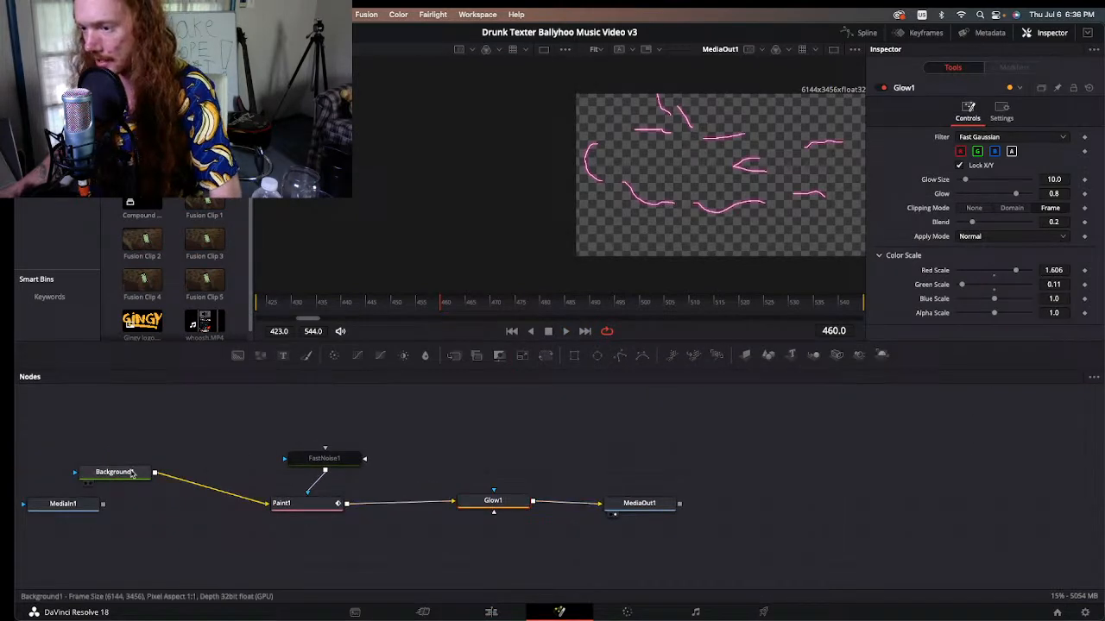
Step: Feed MediaIn1 into Paint1 in place of Background1 and disable the Glow1 node, so the plain footage can be painted over
{"action": "left_click_drag", "start_coordinate": [103, 504], "coordinate": [269, 508]}
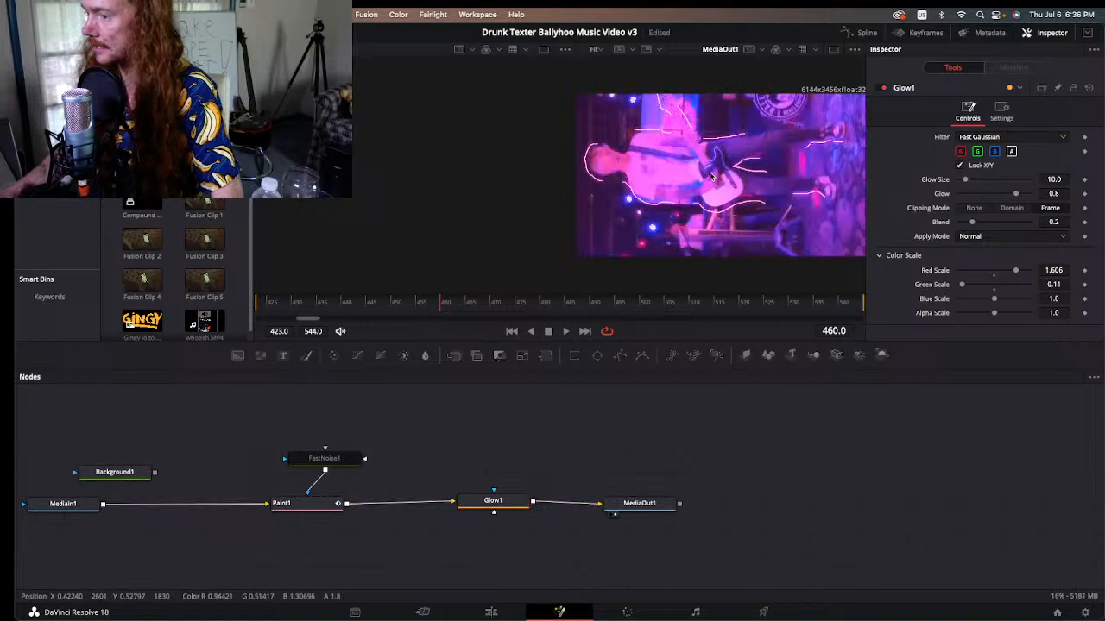
{"action": "left_click", "coordinate": [472, 503]}
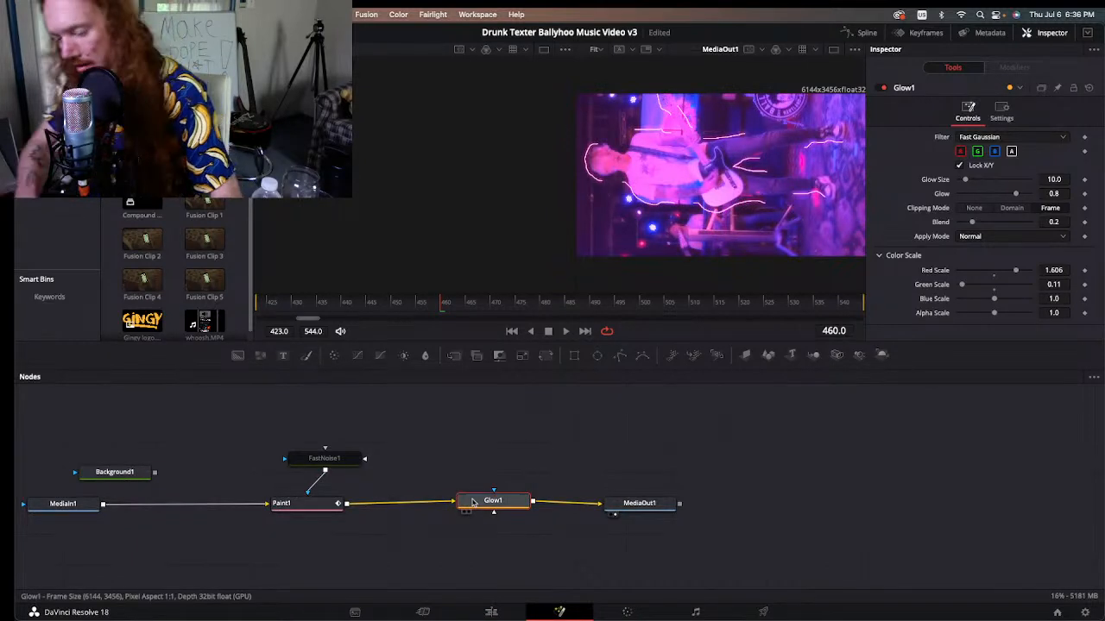
{"action": "key", "text": "super+p"}
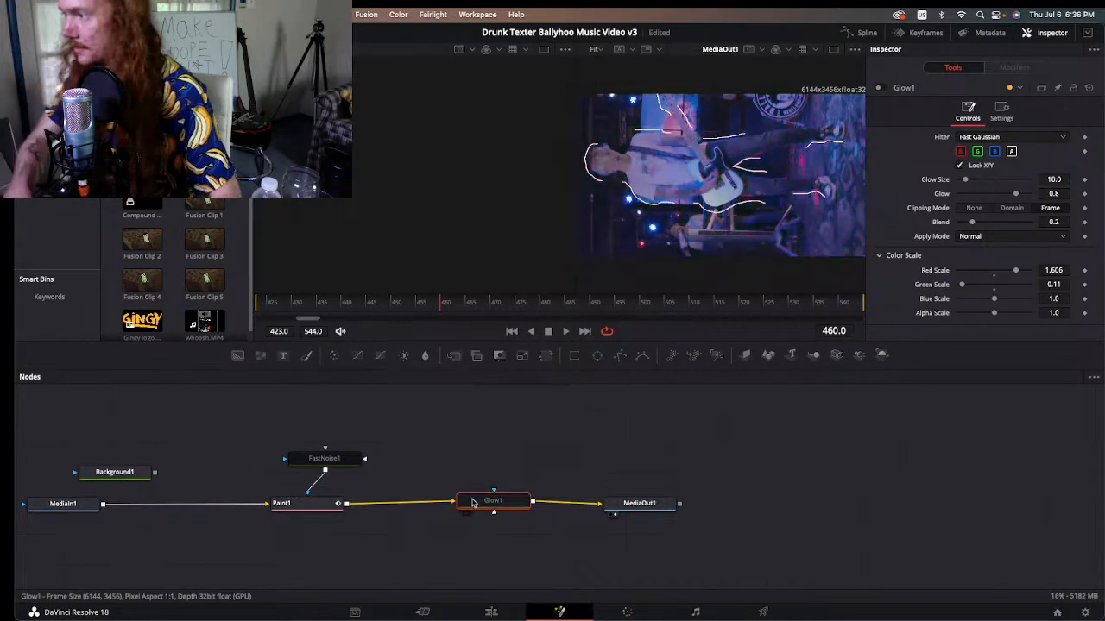
Step: Select the Paint1 node, move to frame 478 and activate the Multistroke tool
{"action": "left_click", "coordinate": [315, 514]}
{"action": "left_click_drag", "start_coordinate": [463, 304], "coordinate": [530, 306]}
{"action": "left_click", "coordinate": [607, 66]}
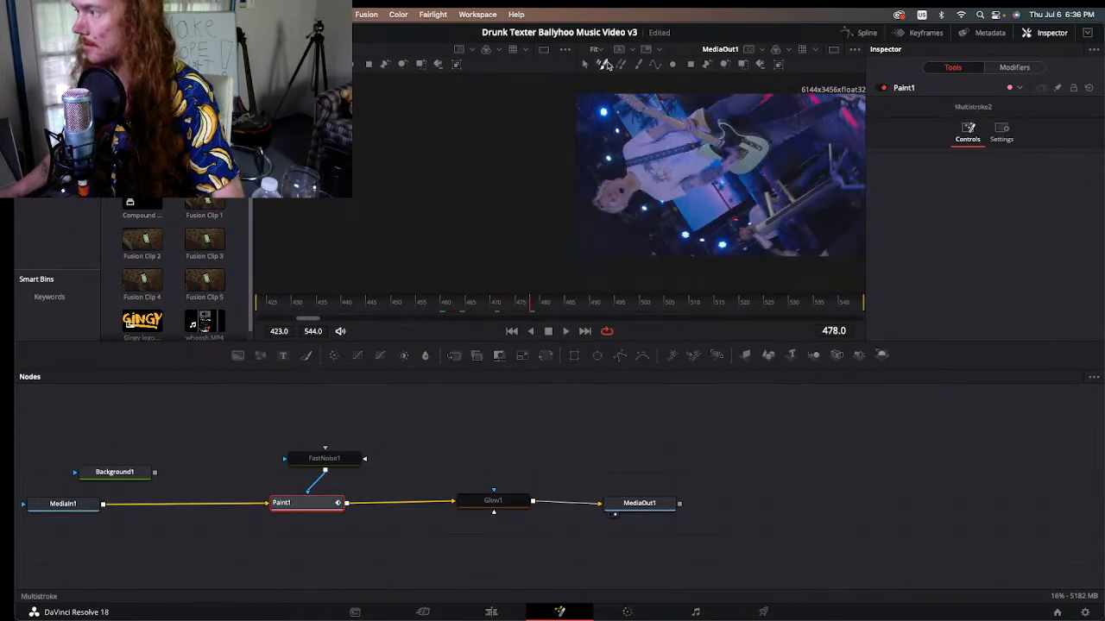
Step: Try freehand strokes beside the guitarist's arm, shoulder and head at frame 478, and undo them all
{"action": "left_click_drag", "start_coordinate": [716, 188], "coordinate": [662, 218]}
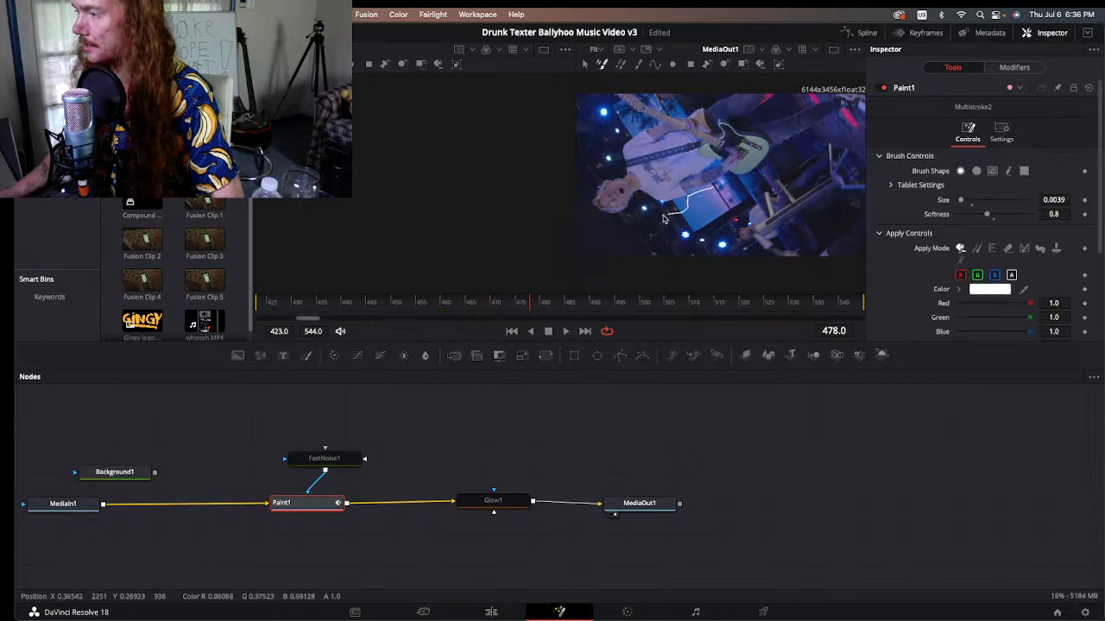
{"action": "left_click_drag", "start_coordinate": [732, 207], "coordinate": [654, 239]}
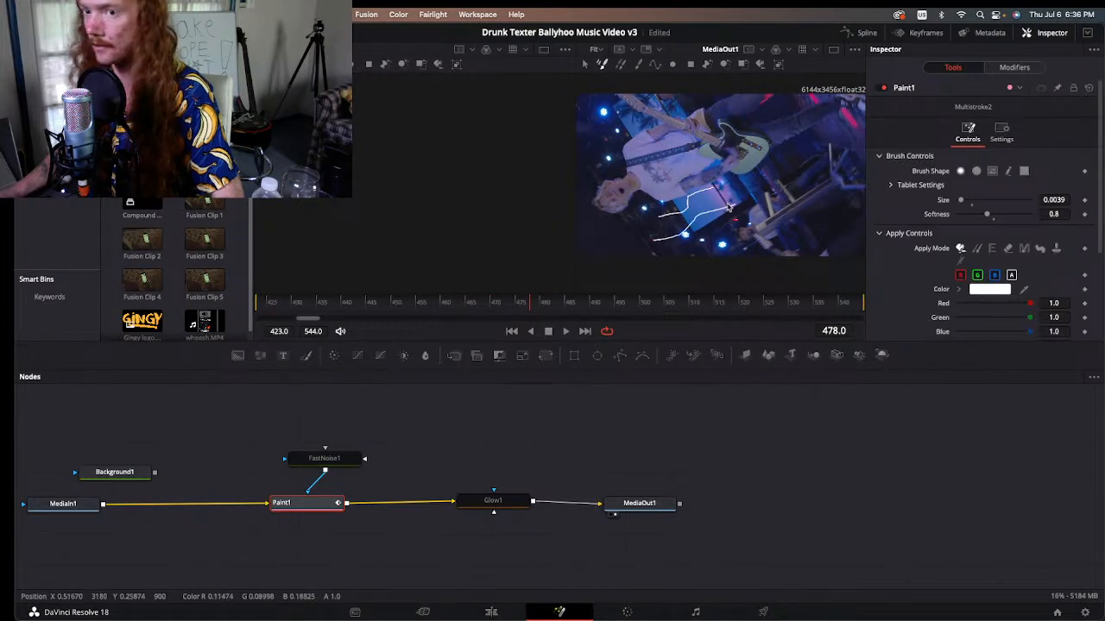
{"action": "left_click_drag", "start_coordinate": [623, 126], "coordinate": [580, 173]}
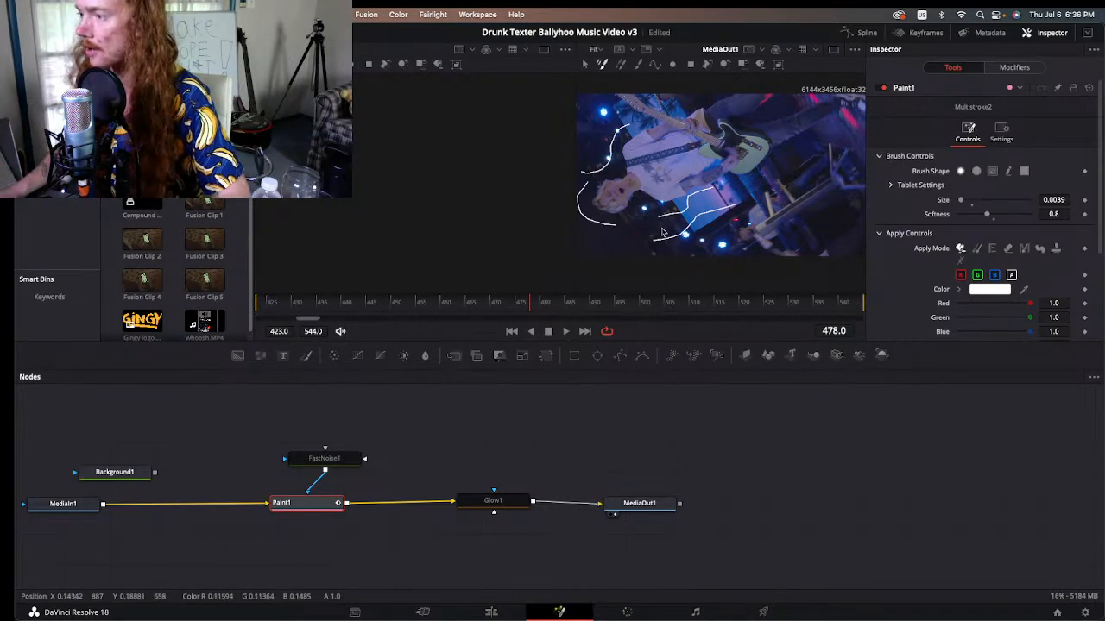
{"action": "key", "text": "super+z"}
{"action": "key", "text": "super+z"}
{"action": "key", "text": "super+z"}
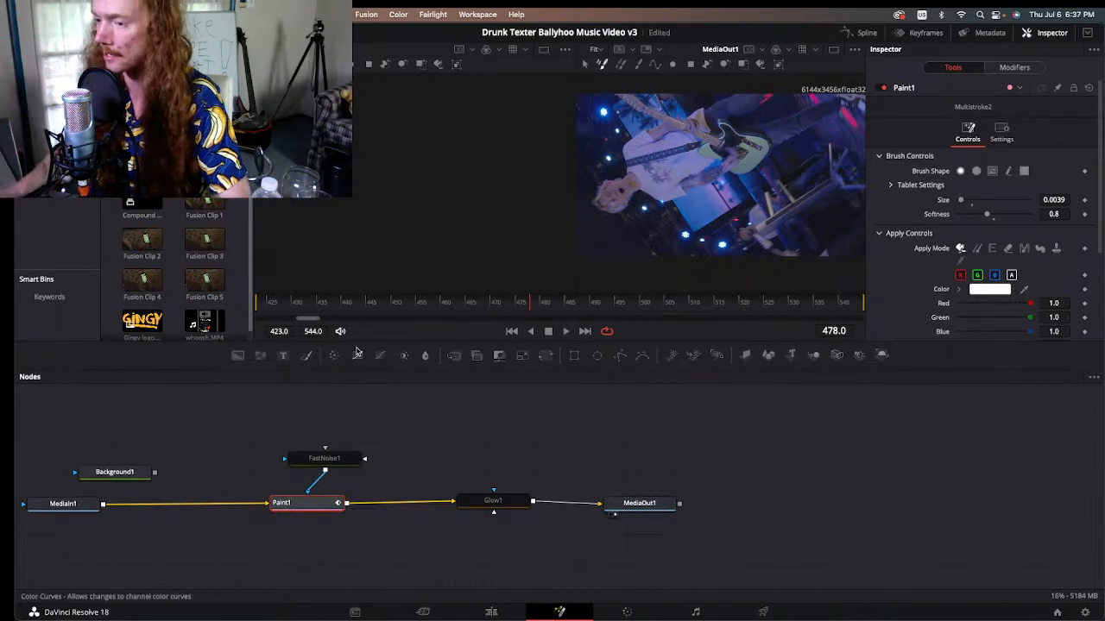
Step: Paint a stroke tracing the guitarist's head at frame 478, then try a looser head outline at frame 479 and undo it
{"action": "left_click_drag", "start_coordinate": [618, 169], "coordinate": [600, 204]}
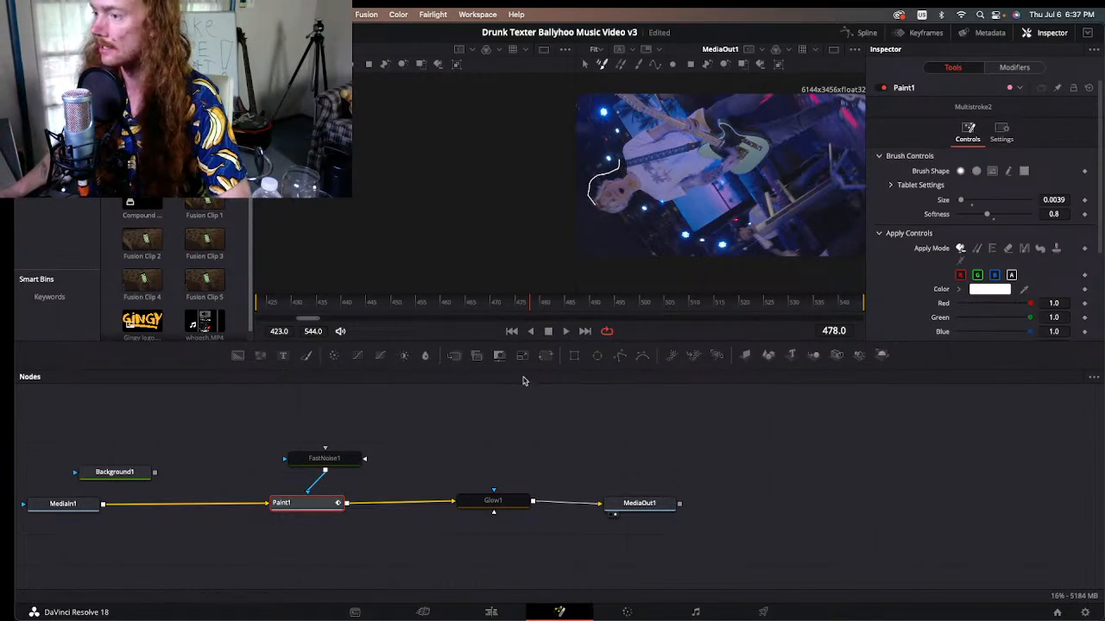
{"action": "left_click", "coordinate": [540, 303]}
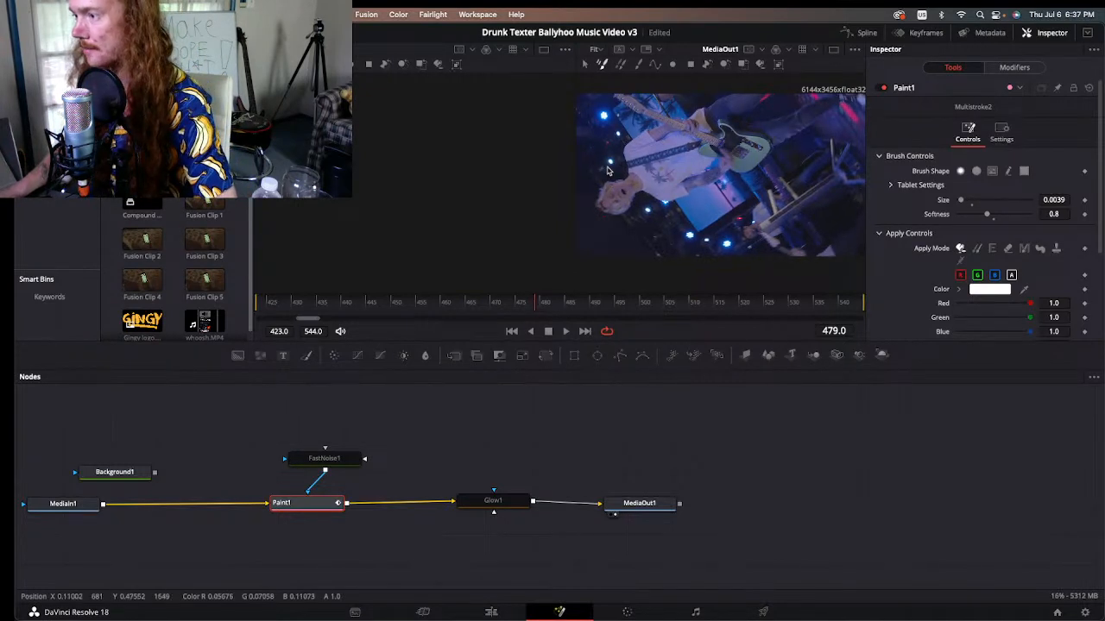
{"action": "mouse_move", "coordinate": [613, 171]}
{"action": "left_mouse_down"}
{"action": "mouse_move", "coordinate": [579, 204]}
{"action": "mouse_move", "coordinate": [589, 228]}
{"action": "mouse_move", "coordinate": [657, 217]}
{"action": "left_mouse_up"}
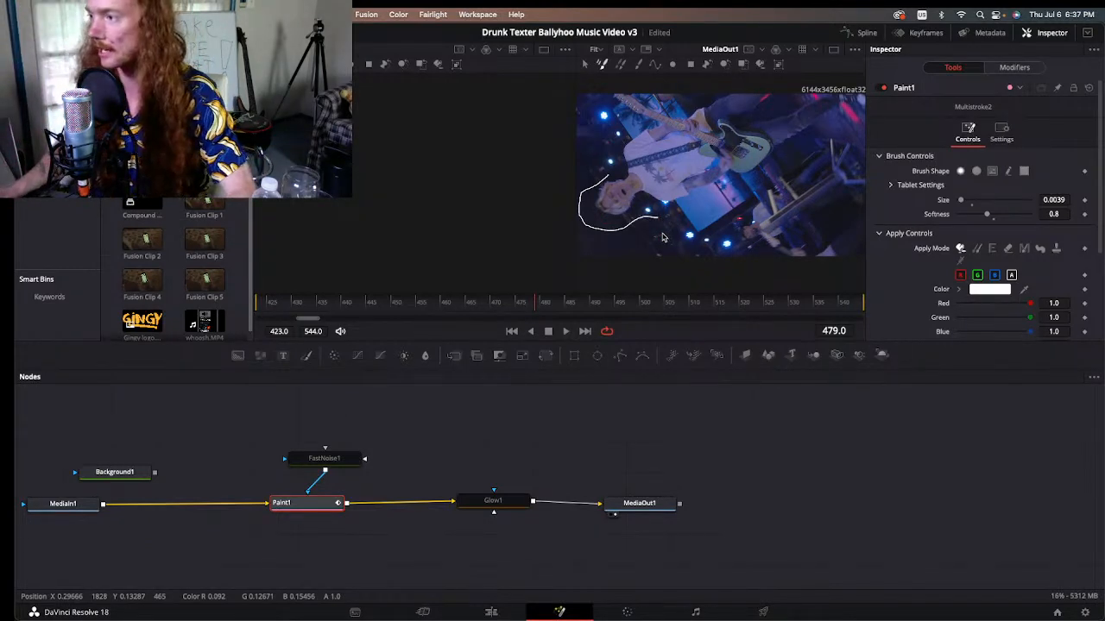
{"action": "key", "text": "super+z"}
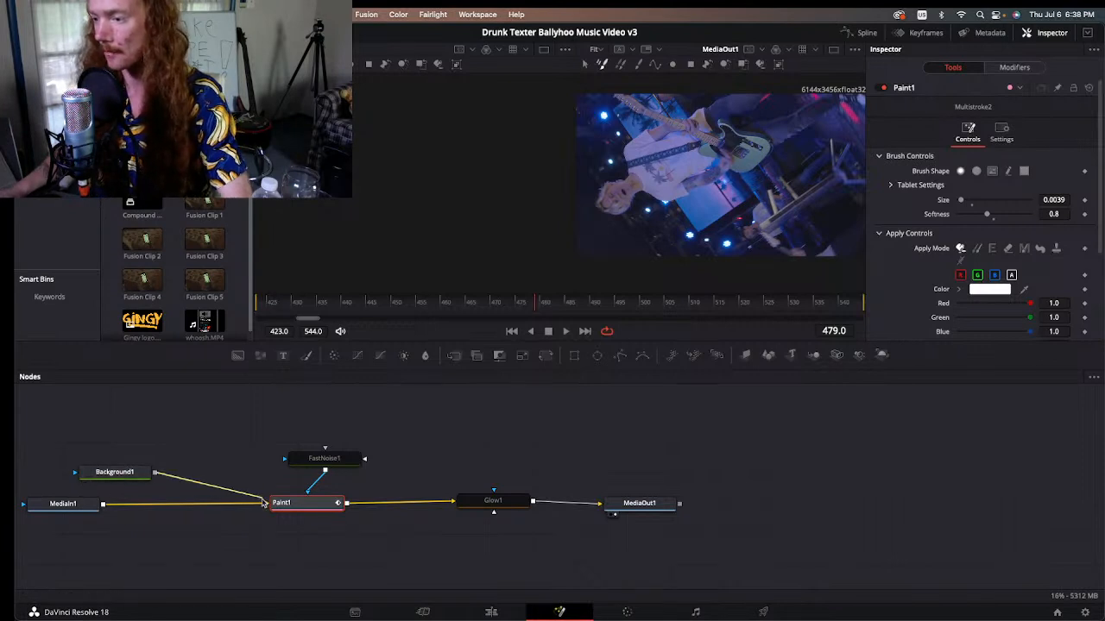
Step: Reconnect Background1 as the input of Paint1 in place of the footage and return to frame 478
{"action": "left_click_drag", "start_coordinate": [157, 472], "coordinate": [275, 503]}
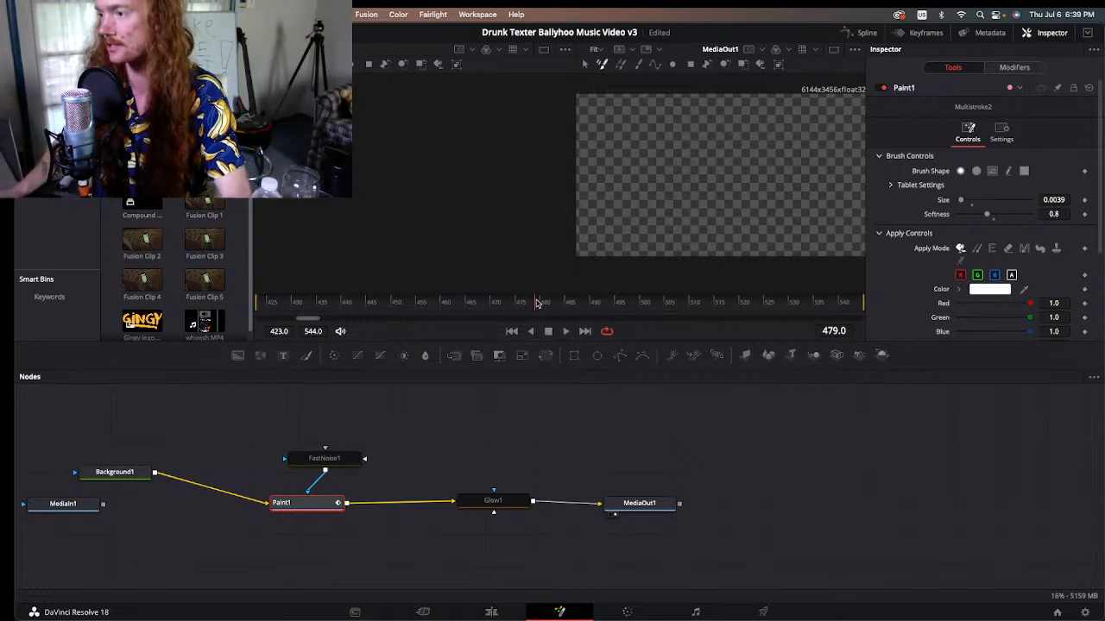
{"action": "left_click", "coordinate": [526, 302]}
{"action": "left_click_drag", "start_coordinate": [526, 302], "coordinate": [531, 305]}
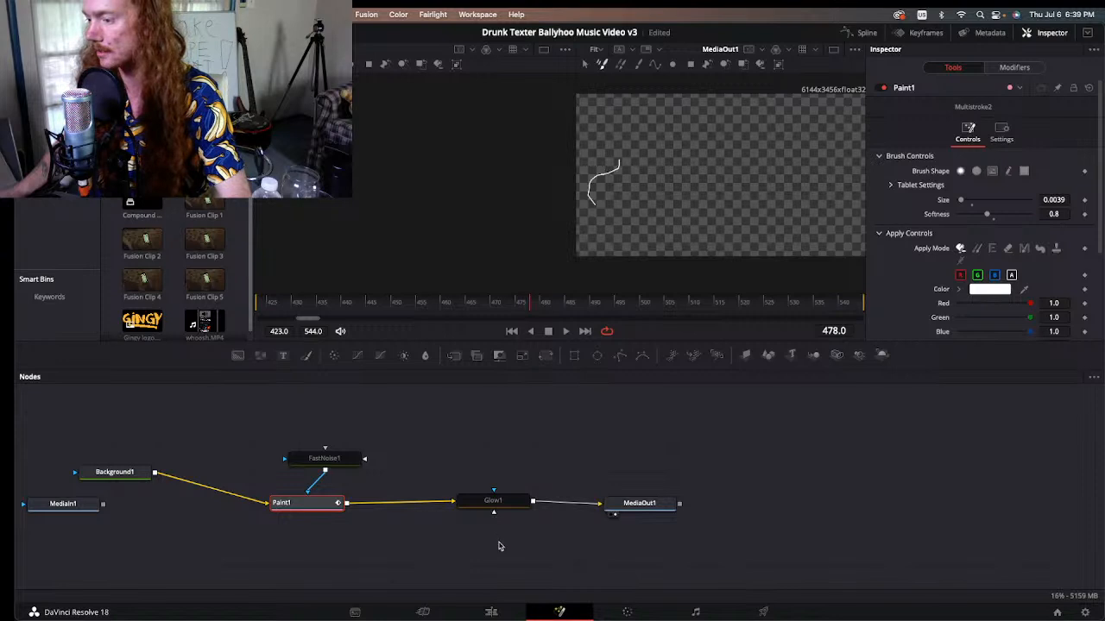
Step: Toggle the Glow1 node off and on to compare the painted line with and without glow, leaving the node enabled
{"action": "left_click", "coordinate": [493, 502]}
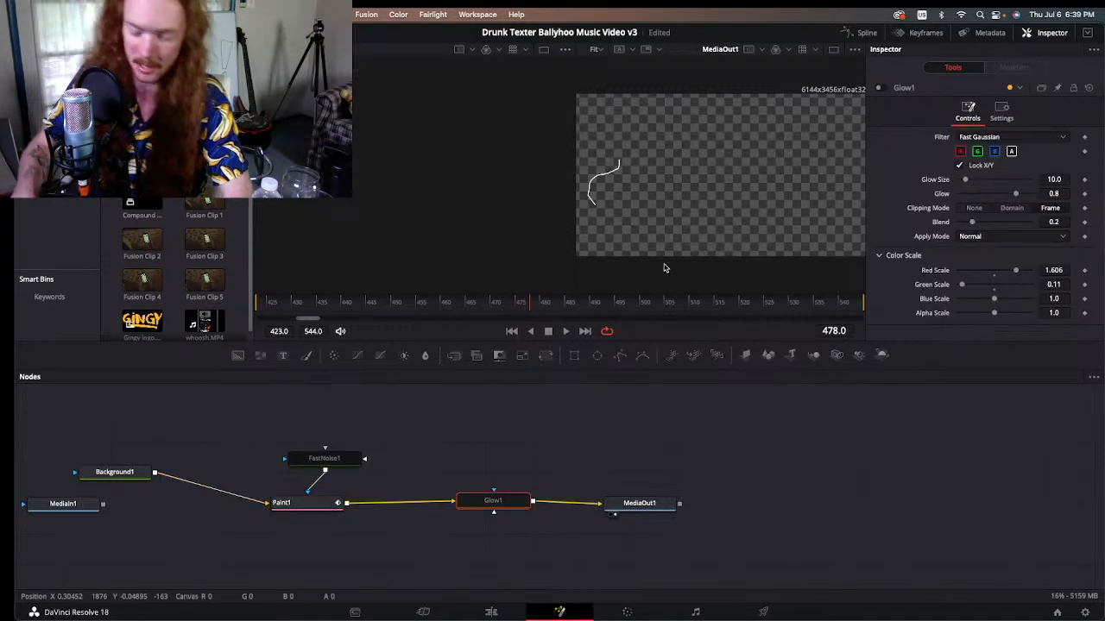
{"action": "key", "text": "ctrl+p"}
{"action": "key", "text": "ctrl+p"}
{"action": "key", "text": "ctrl+p"}
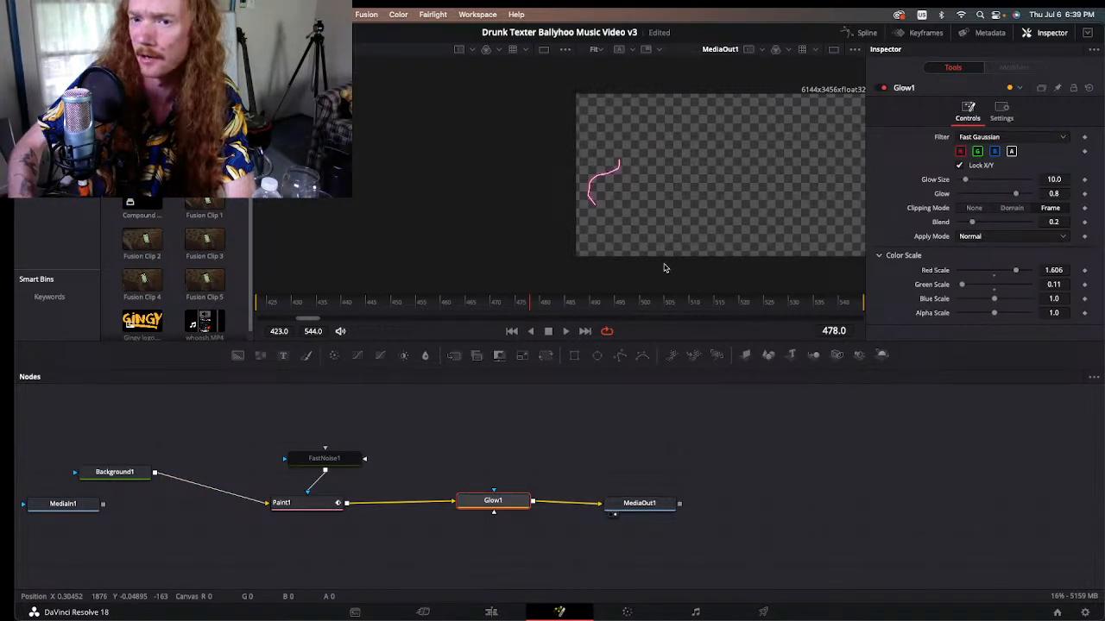
{"action": "key", "text": "ctrl+p"}
{"action": "key", "text": "ctrl+p"}
{"action": "key", "text": "ctrl+p"}
{"action": "key", "text": "ctrl+p"}
{"action": "key", "text": "ctrl+p"}
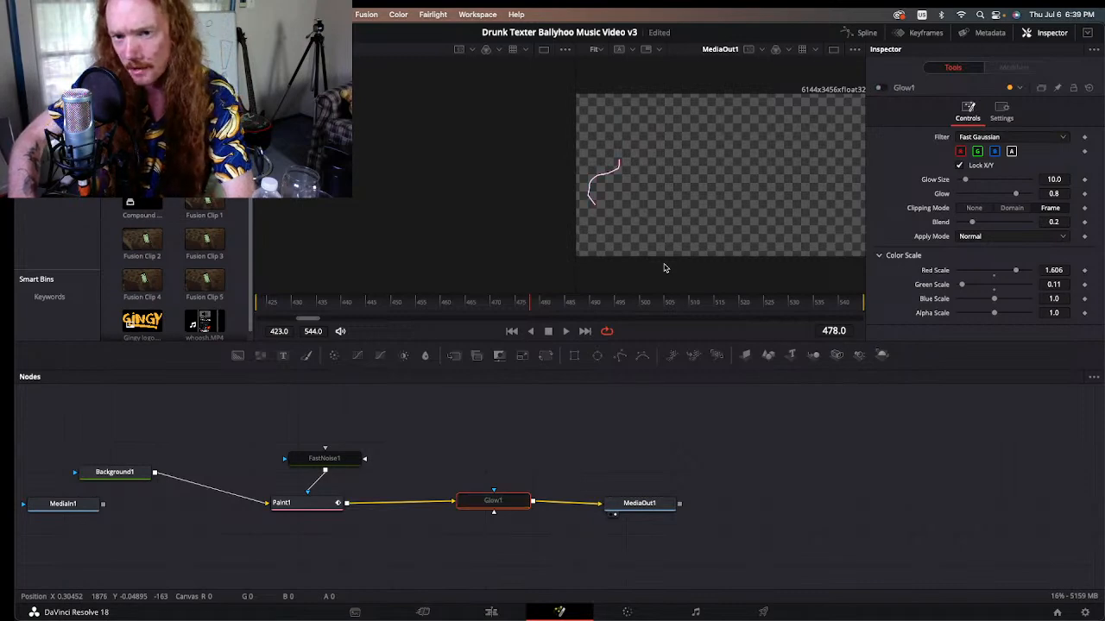
{"action": "key", "text": "ctrl+p"}
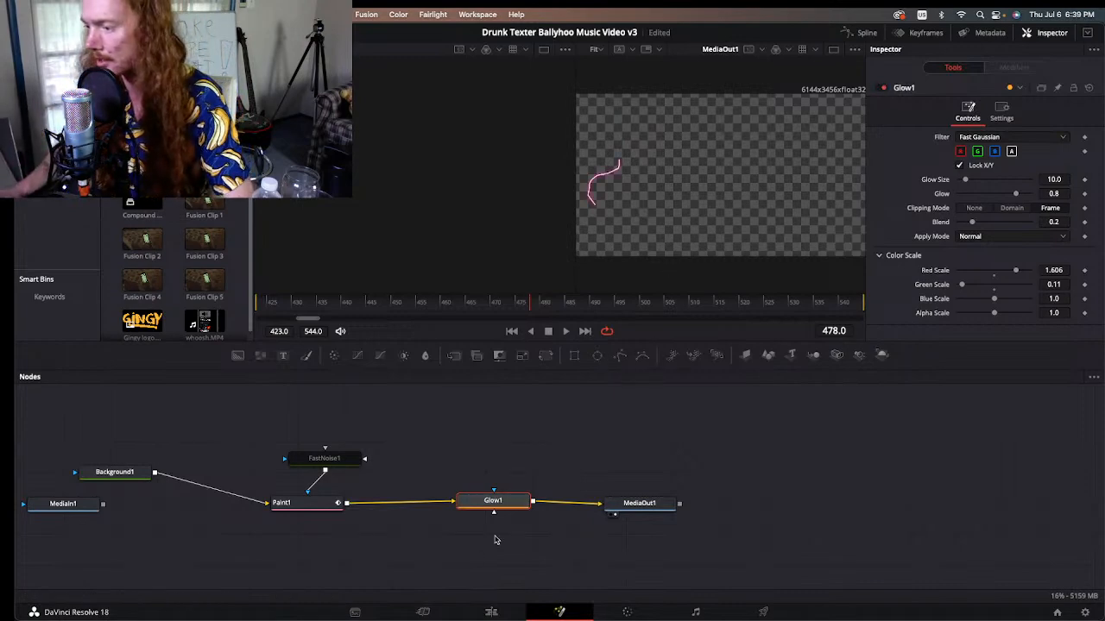
{"action": "left_click_drag", "start_coordinate": [497, 506], "coordinate": [482, 503]}
Step: Return to the Edit page and review the spinning full-band shot from 01:01:55:16 to 01:01:59:14
{"action": "left_click", "coordinate": [491, 612]}
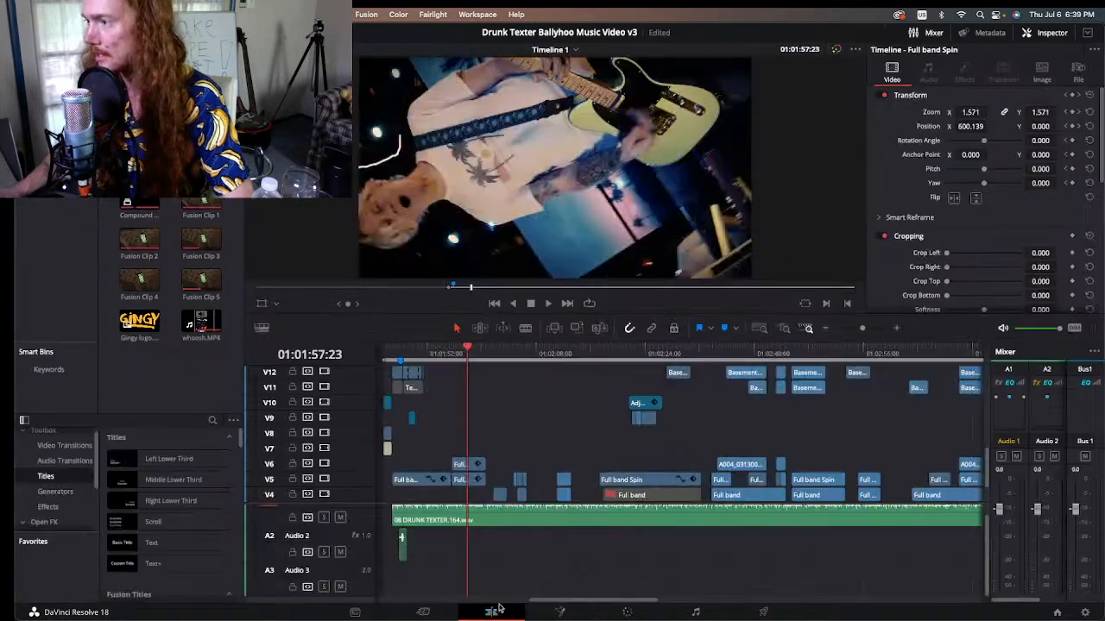
{"action": "left_click", "coordinate": [453, 352]}
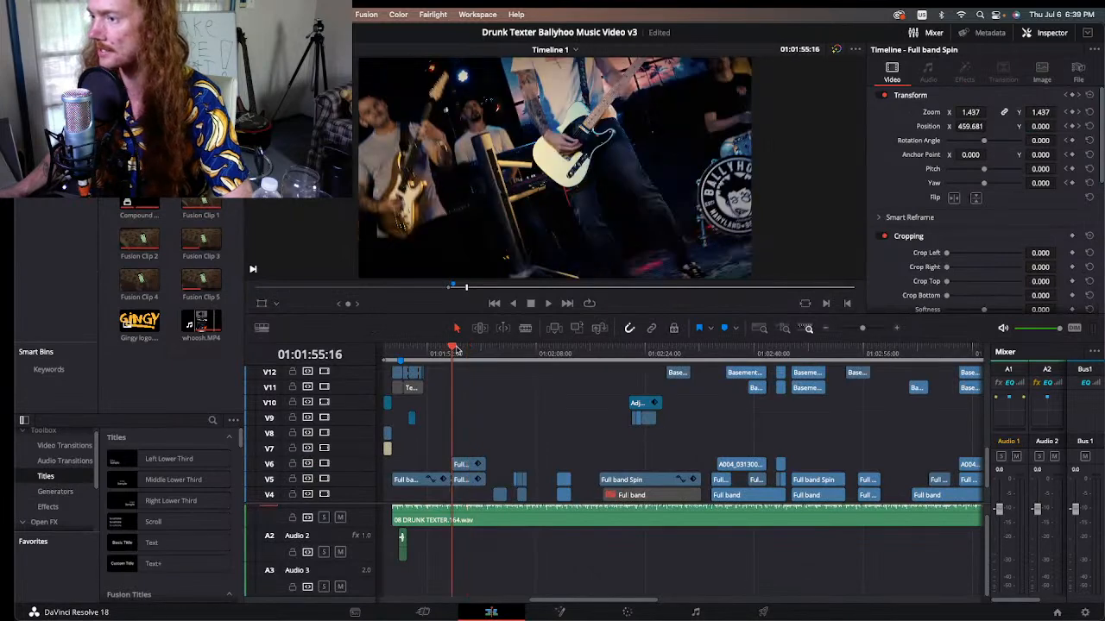
{"action": "key", "text": "space"}
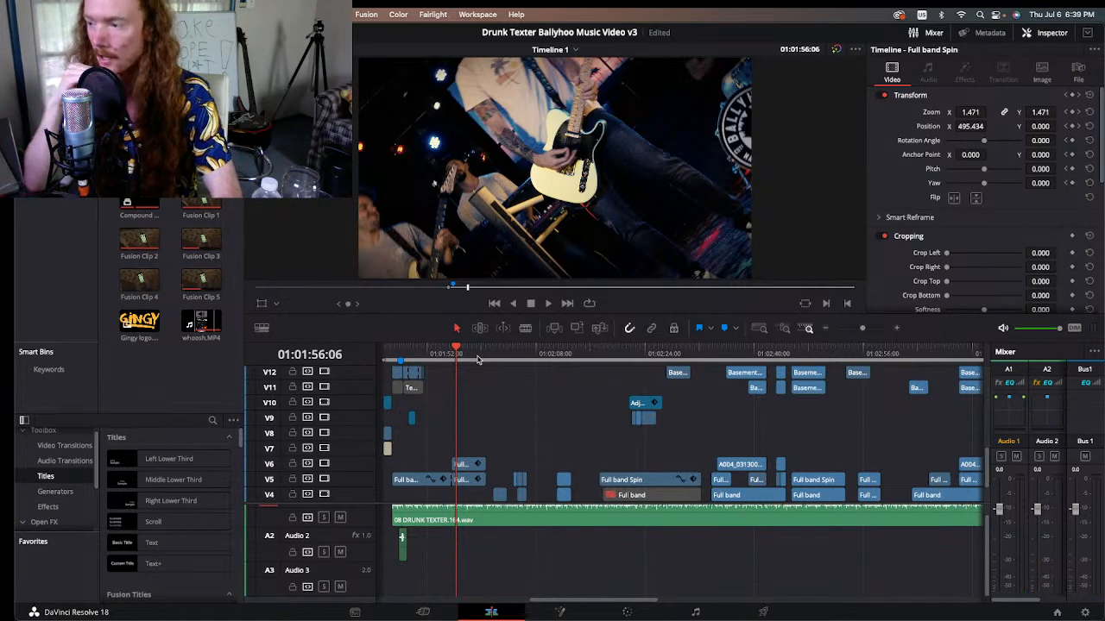
{"action": "left_click", "coordinate": [466, 354]}
{"action": "left_click", "coordinate": [478, 354]}
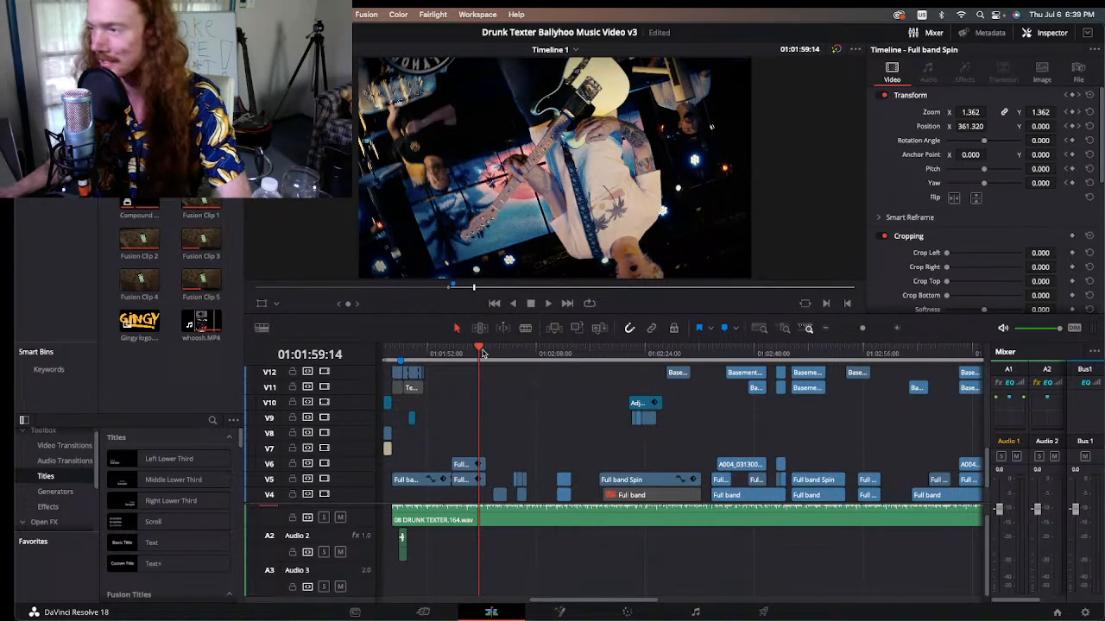
Step: Look through the following keys, full-band and guitar shots from 01:02:00:18 up to the split screen at 01:02:05:06
{"action": "left_click", "coordinate": [486, 353]}
{"action": "scroll", "coordinate": [508, 411], "scroll_direction": "down", "scroll_amount": 2}
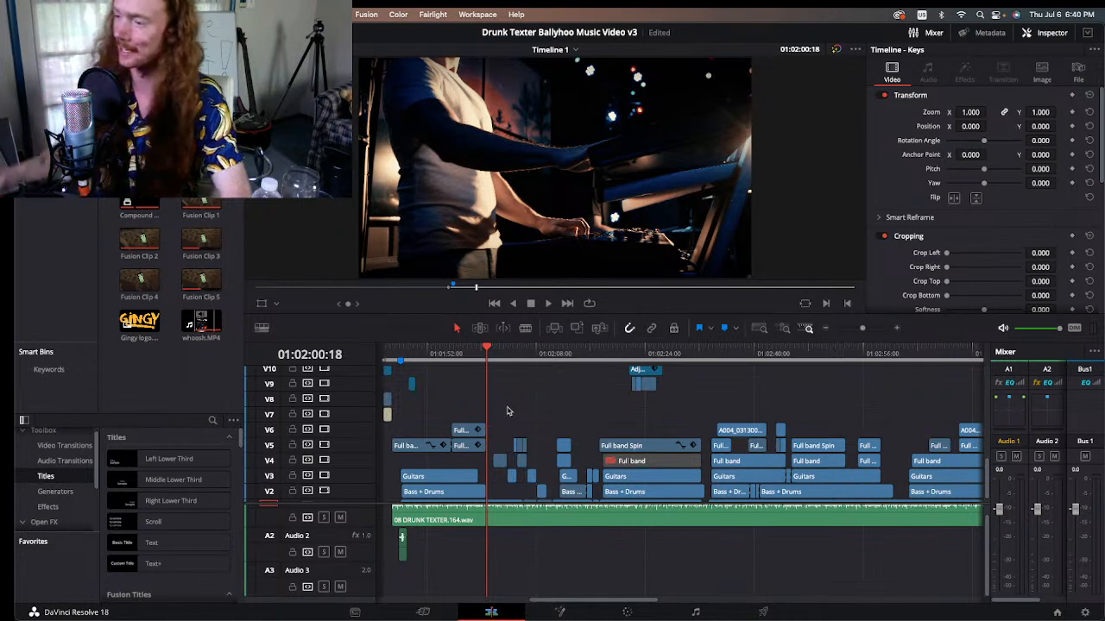
{"action": "left_click", "coordinate": [492, 352]}
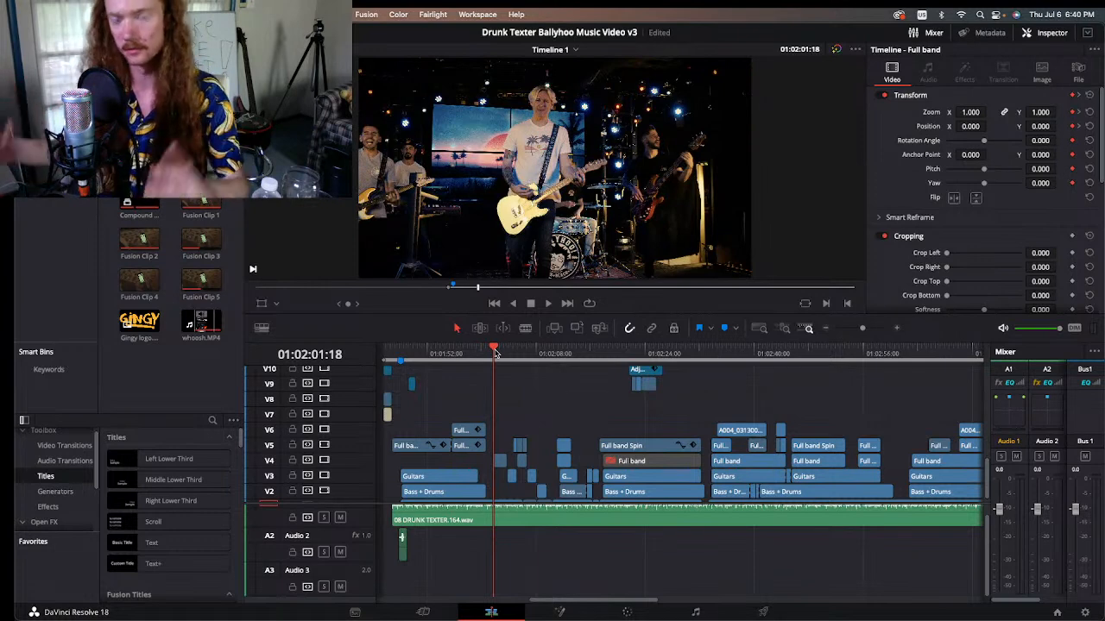
{"action": "mouse_move", "coordinate": [494, 352]}
{"action": "left_mouse_down"}
{"action": "mouse_move", "coordinate": [513, 352]}
{"action": "mouse_move", "coordinate": [494, 352]}
{"action": "mouse_move", "coordinate": [503, 349]}
{"action": "left_mouse_up"}
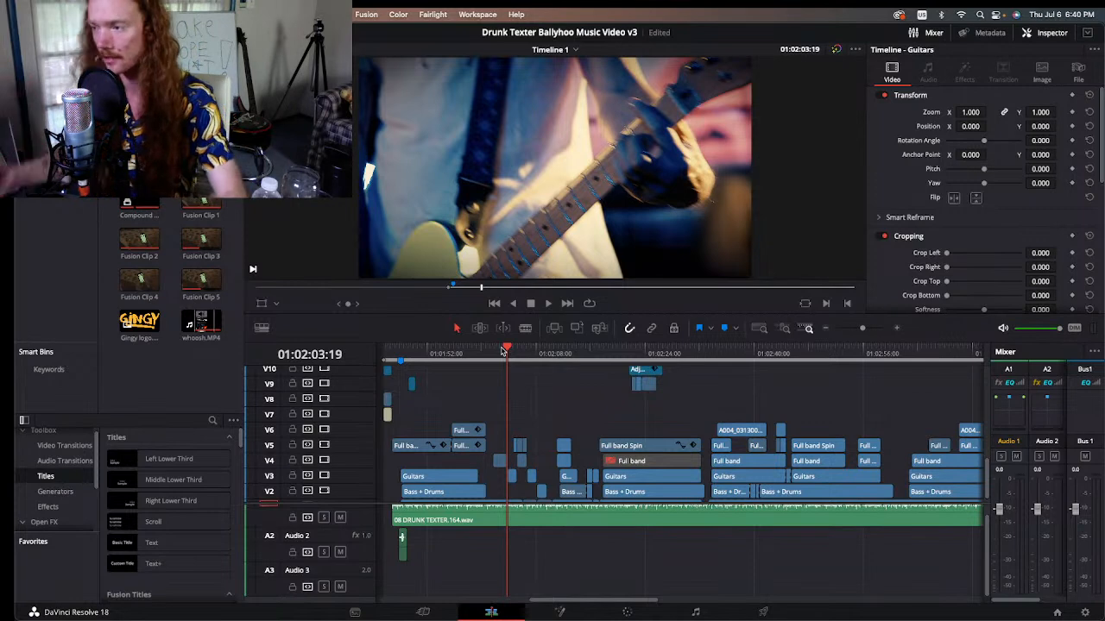
{"action": "mouse_move", "coordinate": [503, 350]}
{"action": "left_mouse_down"}
{"action": "mouse_move", "coordinate": [494, 349]}
{"action": "mouse_move", "coordinate": [518, 354]}
{"action": "left_mouse_up"}
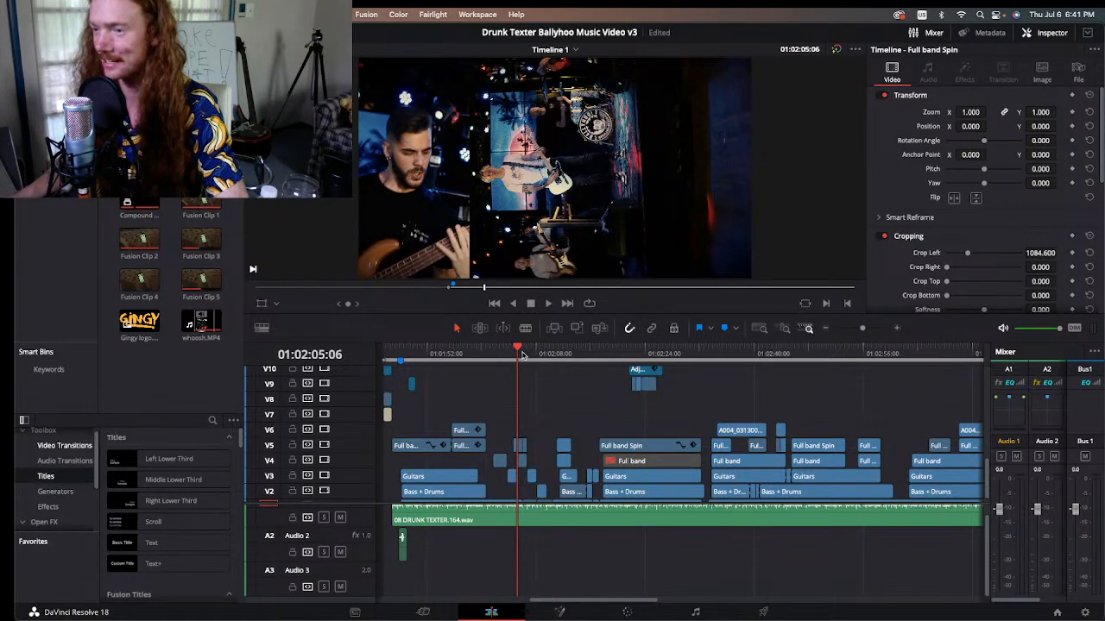
Step: Play the shots after the split screen and stop on the zooming keys shot at 01:02:10:09
{"action": "left_click_drag", "start_coordinate": [517, 353], "coordinate": [545, 356]}
{"action": "key", "text": "space"}
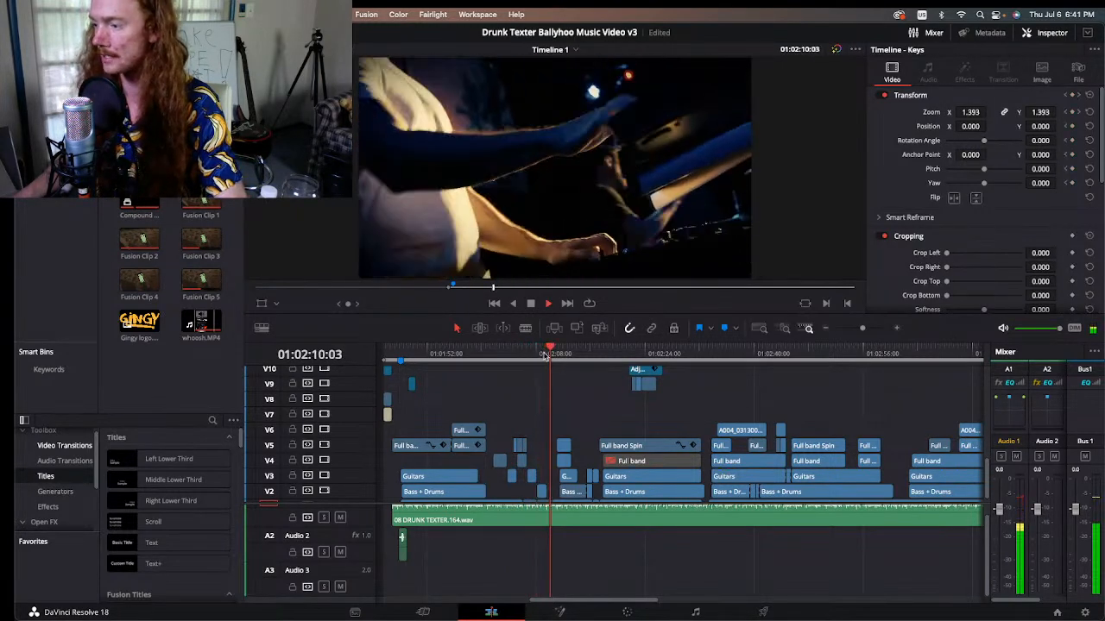
{"action": "key", "text": "space"}
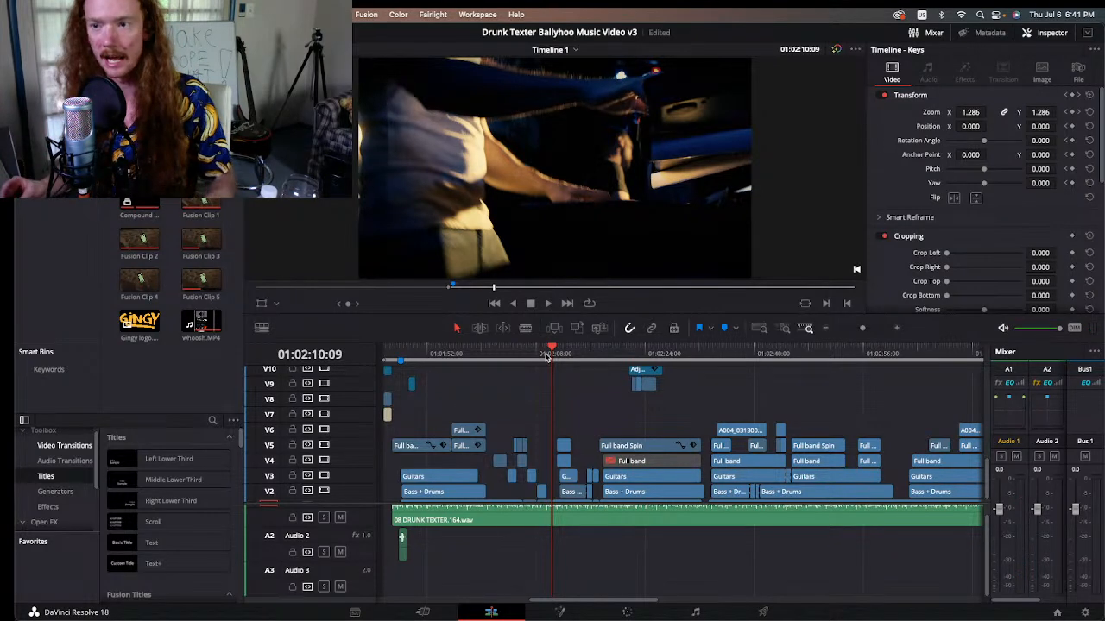
Step: Go back to just before the split screen and play into it, stopping at 01:02:05:12
{"action": "left_click", "coordinate": [522, 353]}
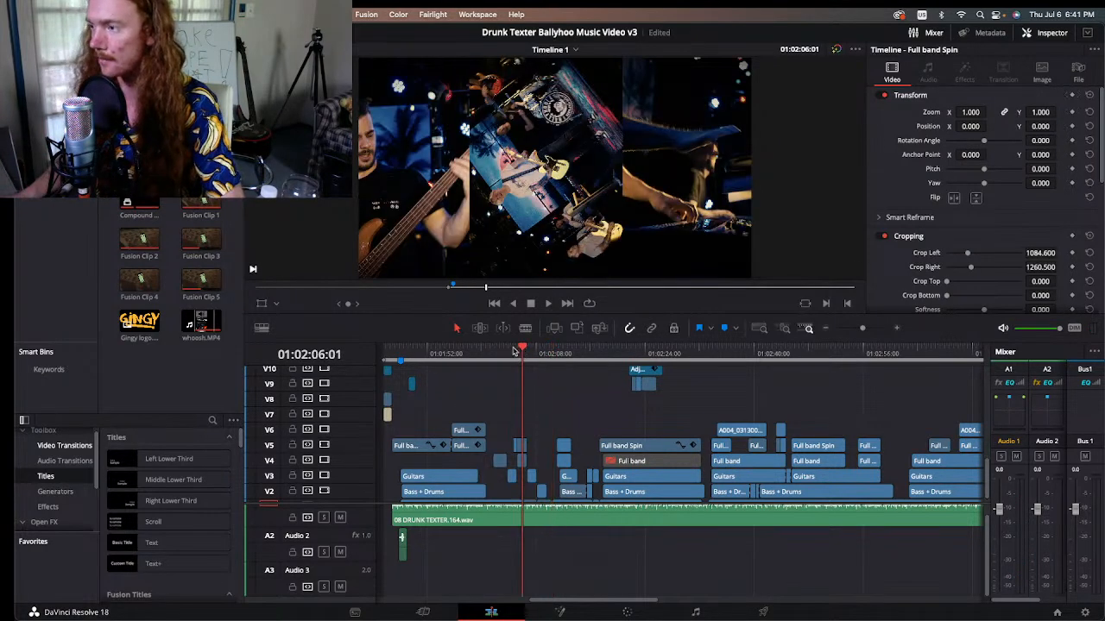
{"action": "left_click", "coordinate": [513, 352]}
{"action": "key", "text": "space"}
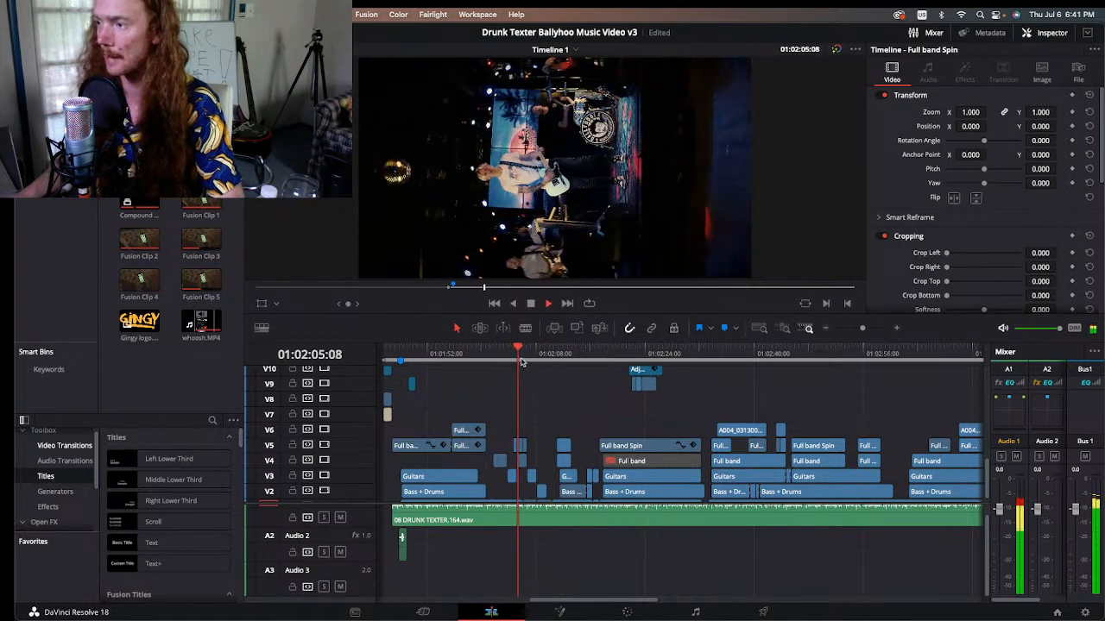
{"action": "key", "text": "space"}
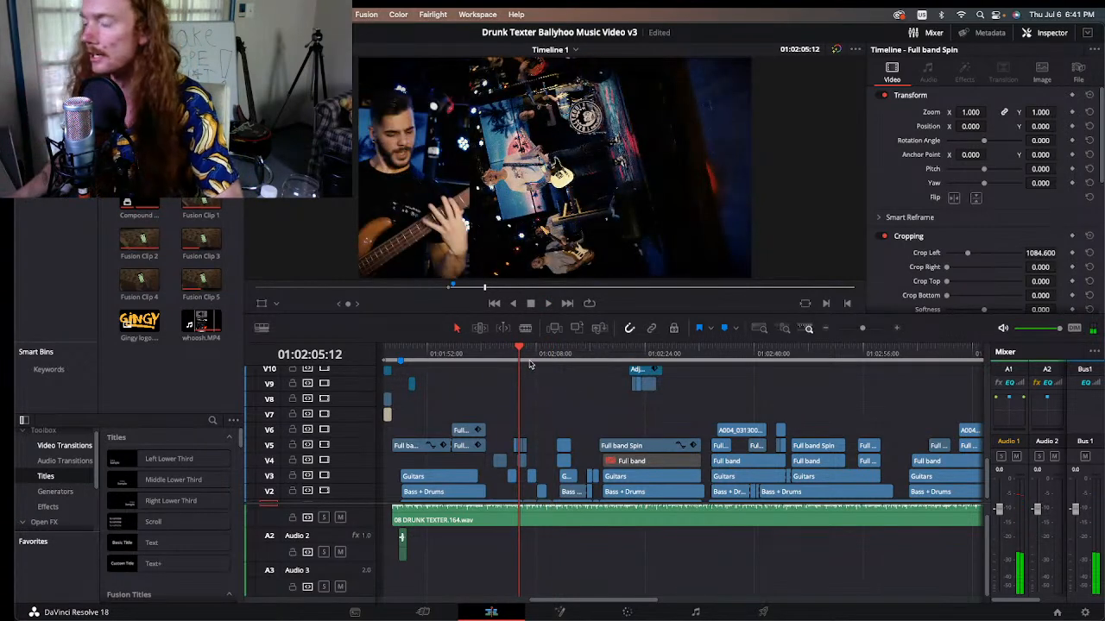
Step: Examine the split-screen panels of bass, spinning full band and keys frame by frame from 01:02:05:12 to 01:02:06:12
{"action": "key", "text": "Right"}
{"action": "key", "text": "Right"}
{"action": "key", "text": "Right"}
{"action": "key", "text": "Right"}
{"action": "key", "text": "Right"}
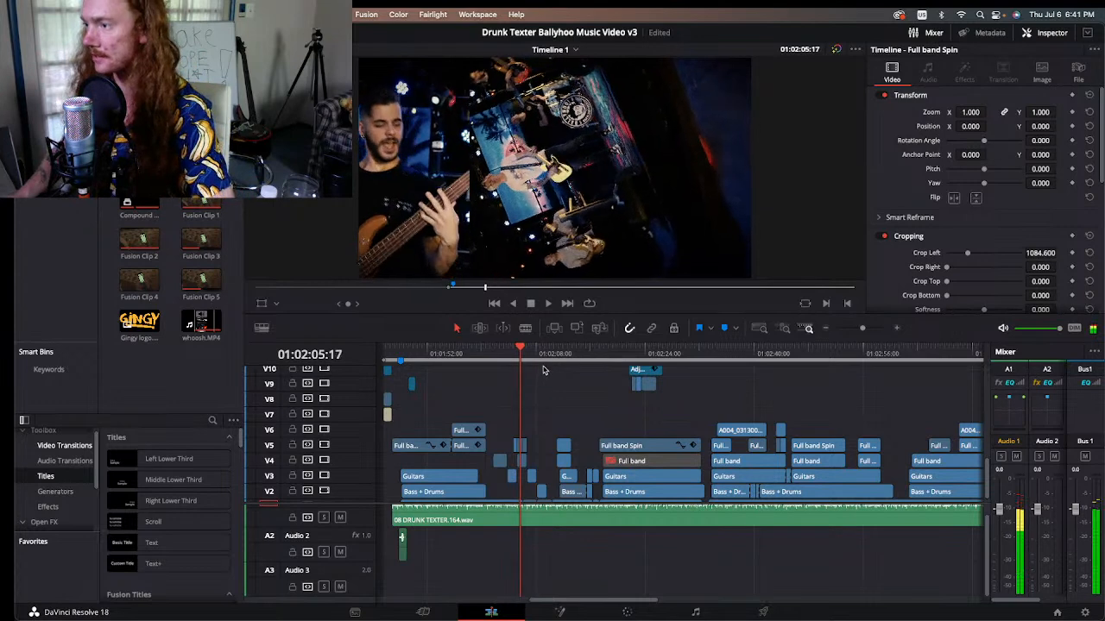
{"action": "key", "text": "Right"}
{"action": "key", "text": "Right"}
{"action": "key", "text": "Right"}
{"action": "key", "text": "Right"}
{"action": "key", "text": "Right"}
{"action": "key", "text": "Right"}
{"action": "key", "text": "Right"}
{"action": "key", "text": "Right"}
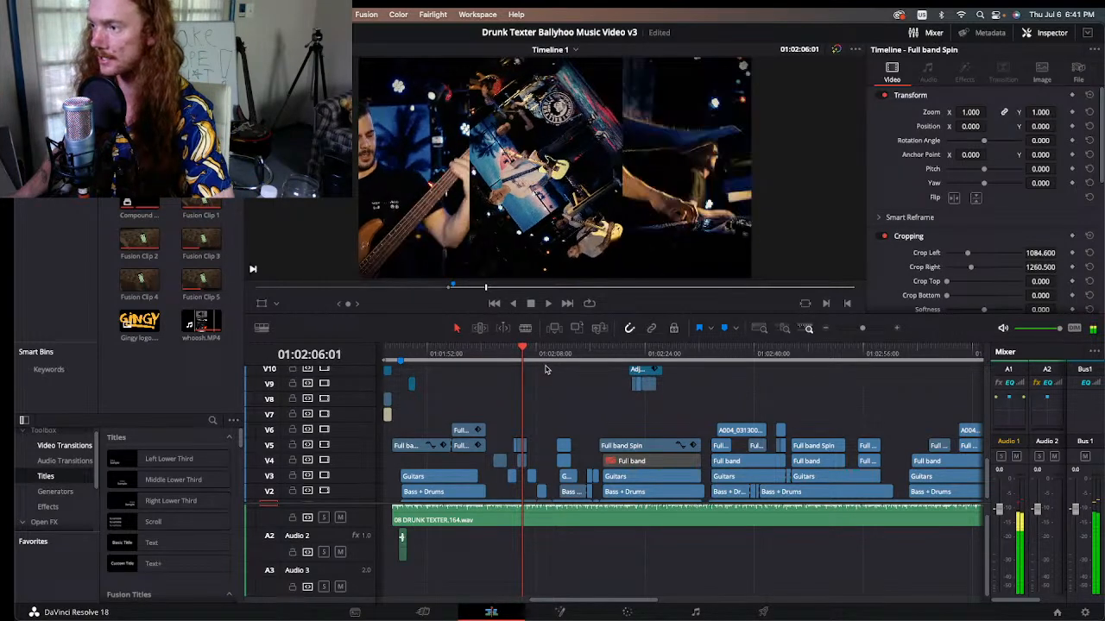
{"action": "key", "text": "Right"}
{"action": "key", "text": "Right"}
{"action": "key", "text": "Right"}
{"action": "key", "text": "Right"}
{"action": "key", "text": "Right"}
{"action": "key", "text": "Right"}
{"action": "key", "text": "Right"}
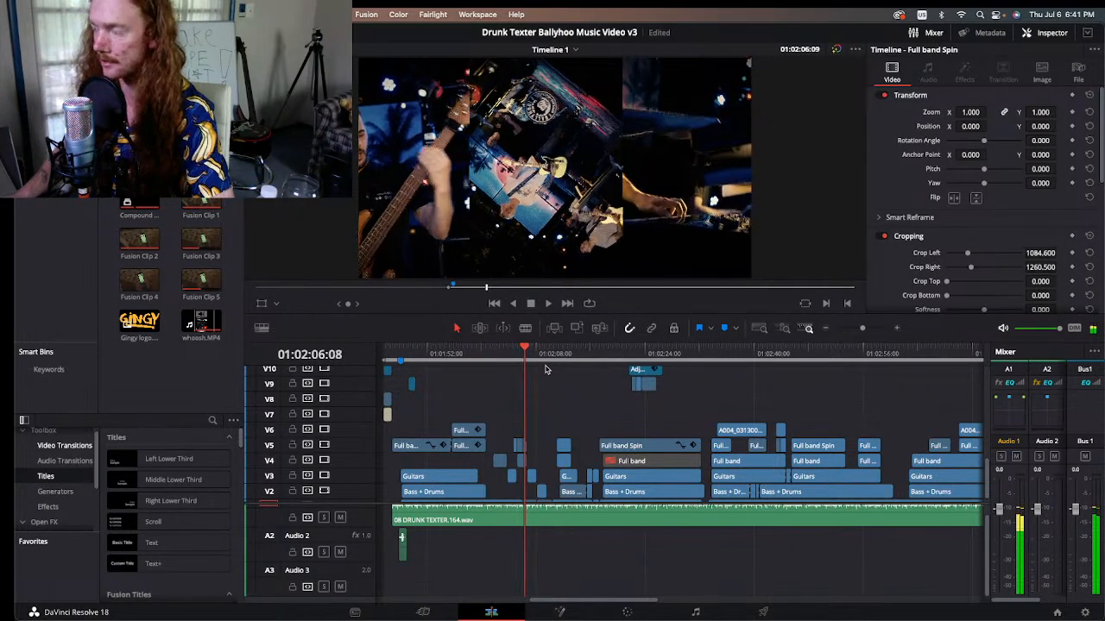
{"action": "key", "text": "Right"}
{"action": "key", "text": "Right"}
{"action": "key", "text": "Right"}
{"action": "key", "text": "Right"}
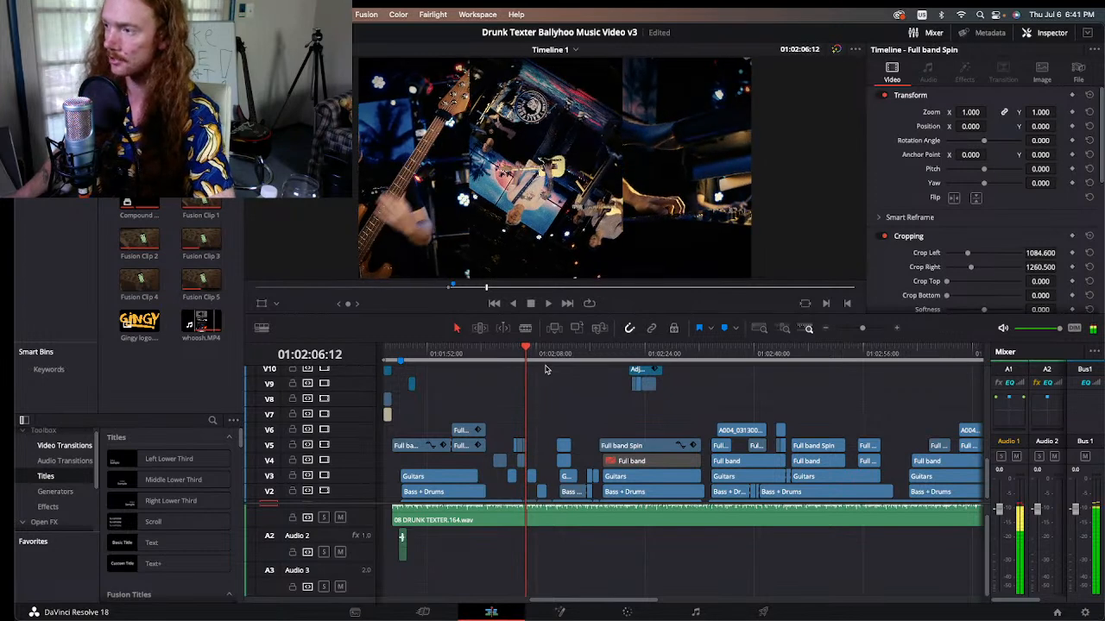
Step: Step frame by frame through the end of the split screen from 01:02:06:12 to the guitar shot at 01:02:06:18
{"action": "key", "text": "Right"}
{"action": "key", "text": "Right"}
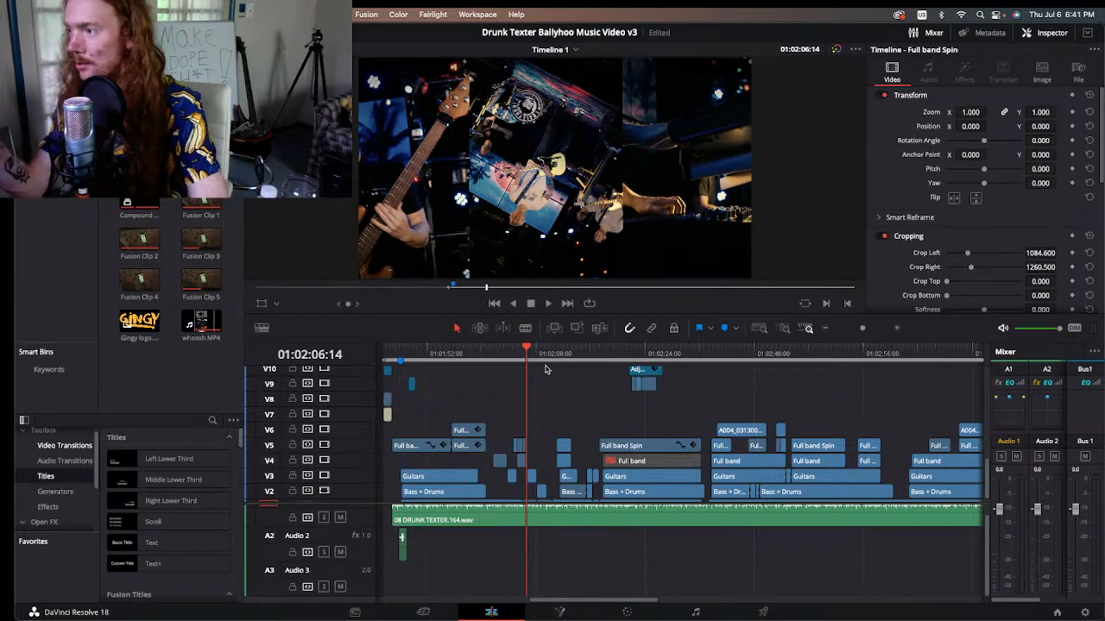
{"action": "key", "text": "Right"}
{"action": "key", "text": "Left"}
{"action": "key", "text": "Left"}
{"action": "key", "text": "Left"}
{"action": "key", "text": "Right"}
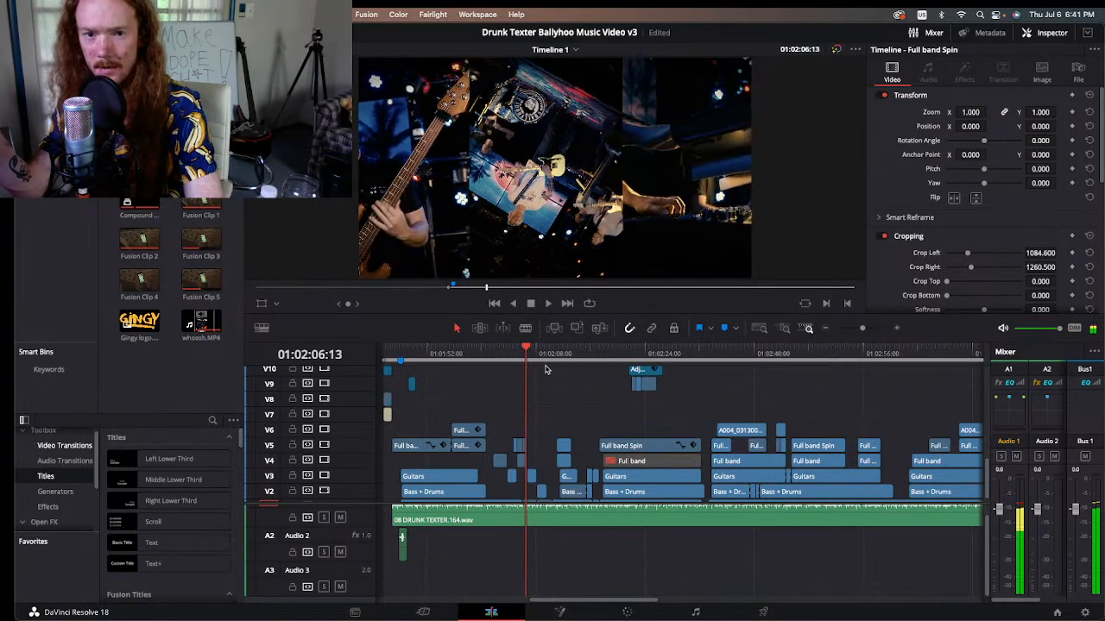
{"action": "key", "text": "Right"}
{"action": "key", "text": "Right"}
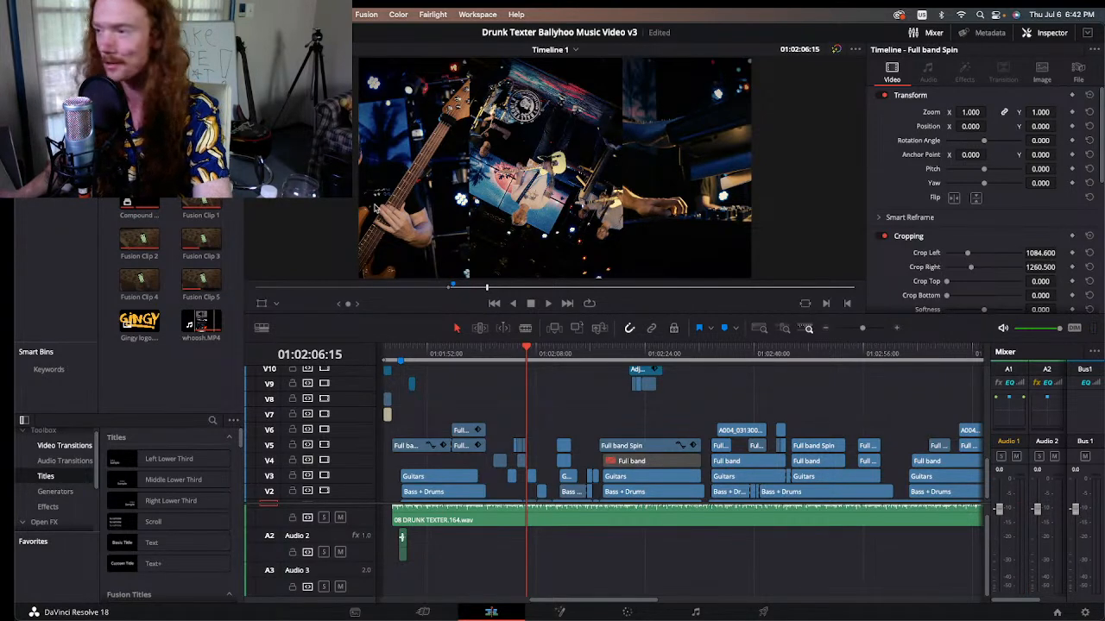
{"action": "key", "text": "Right"}
{"action": "key", "text": "Right"}
{"action": "key", "text": "Right"}
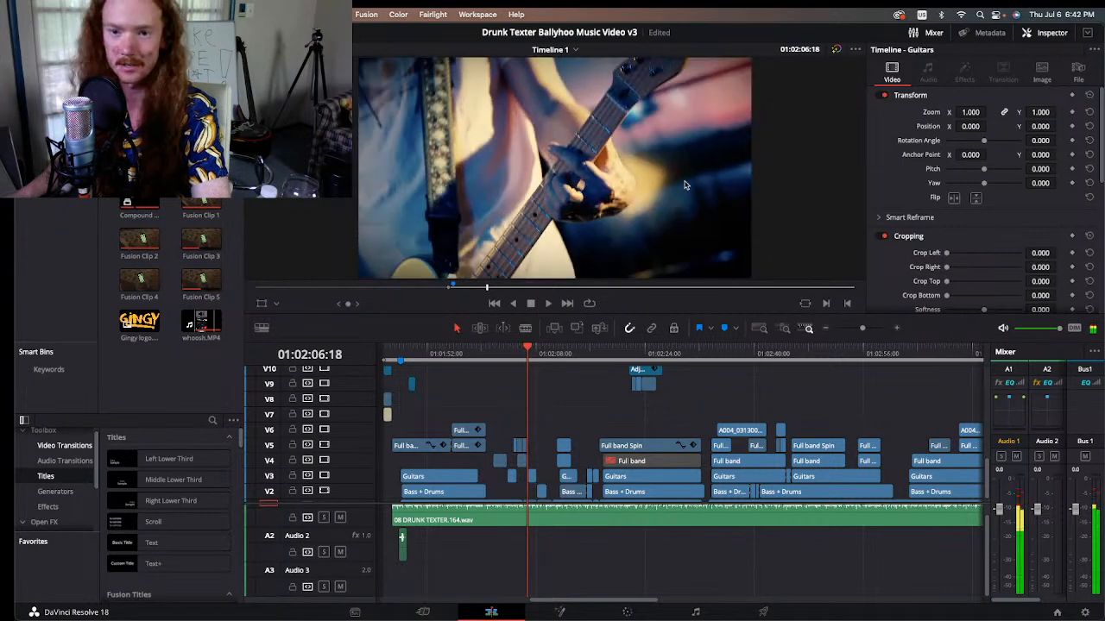
Step: Go back to the split screen's last frames and compare its three panels between 01:02:06:10 and 01:02:06:13
{"action": "key", "text": "Left"}
{"action": "key", "text": "Left"}
{"action": "key", "text": "Left"}
{"action": "key", "text": "Left"}
{"action": "key", "text": "Left"}
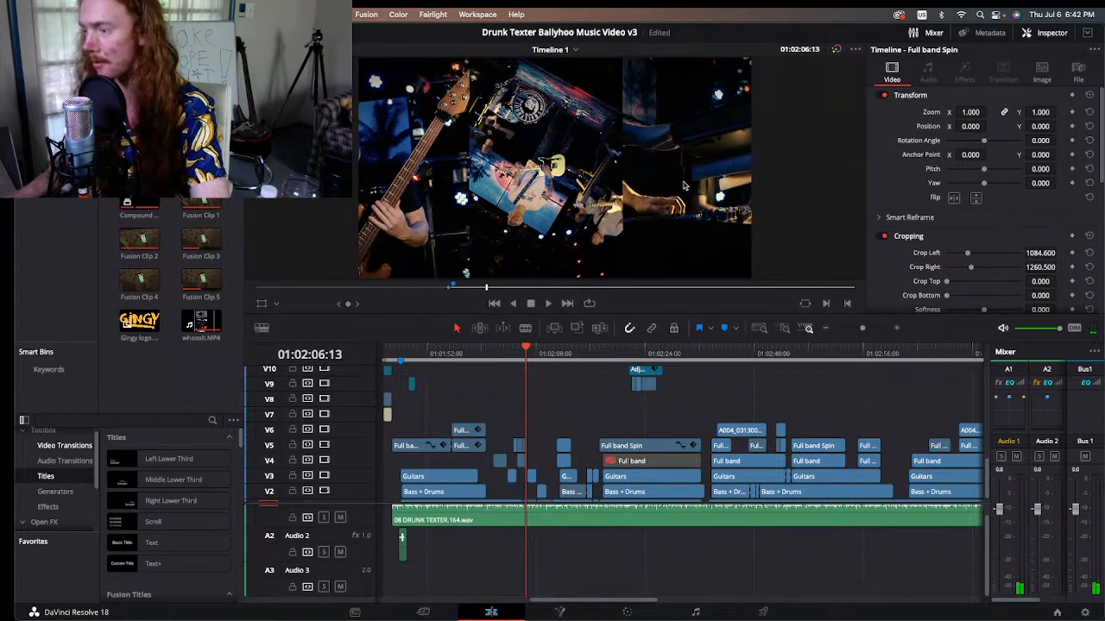
{"action": "key", "text": "Left"}
{"action": "key", "text": "Left"}
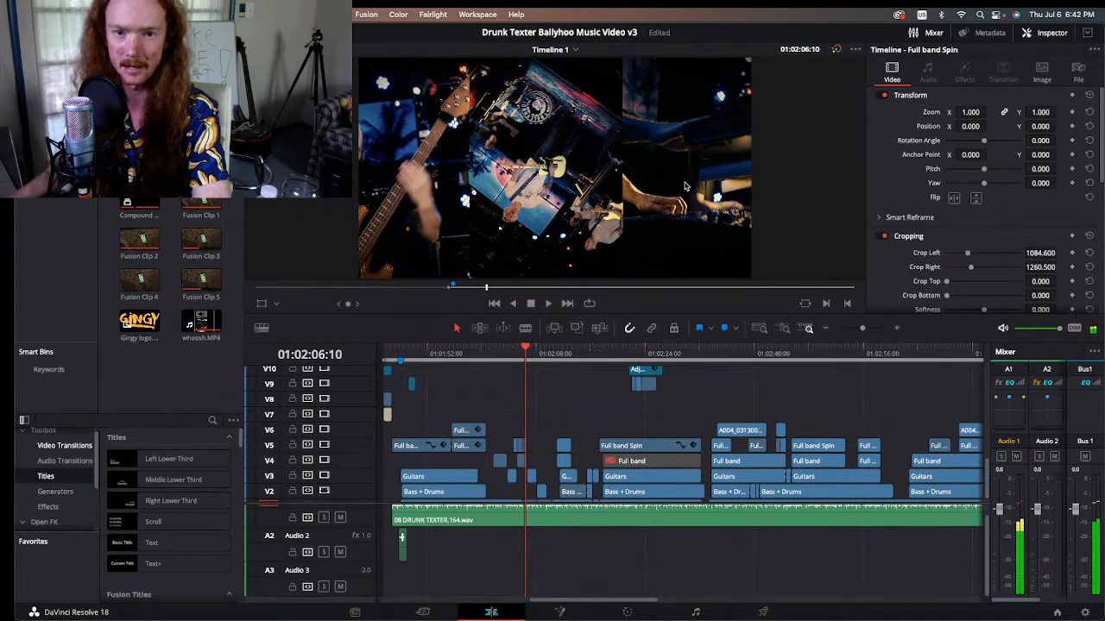
{"action": "key", "text": "Right"}
{"action": "key", "text": "Right"}
{"action": "key", "text": "Right"}
{"action": "key", "text": "Right"}
{"action": "key", "text": "Right"}
{"action": "key", "text": "Right"}
{"action": "key", "text": "Right"}
{"action": "key", "text": "Right"}
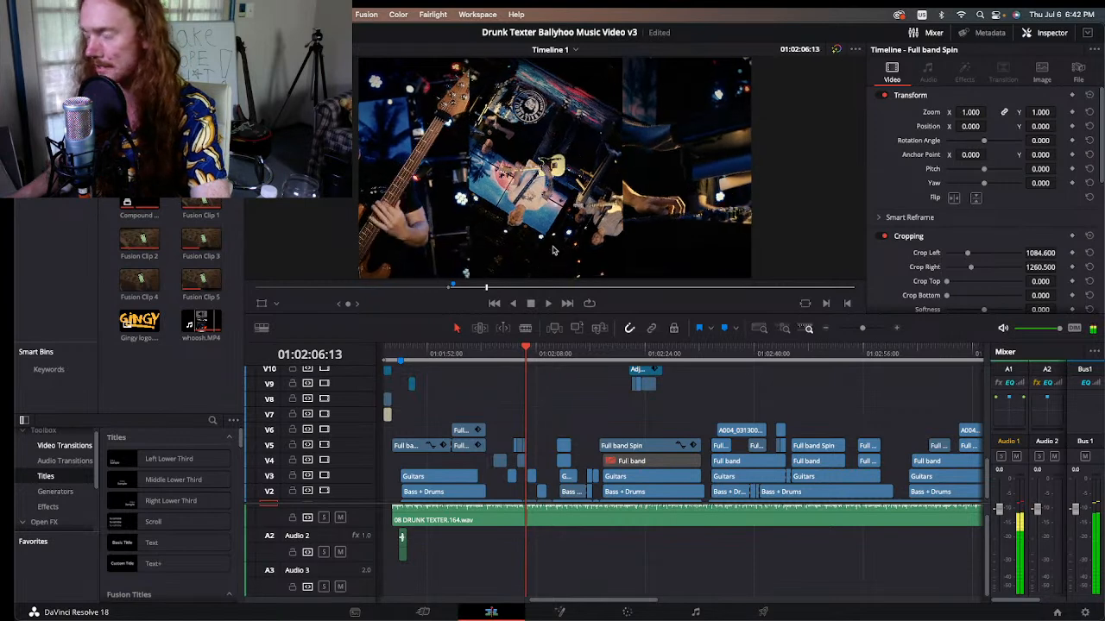
Step: Look through the guitar close-ups that follow the split screen, up to 01:02:08:00
{"action": "key", "text": "Right"}
{"action": "key", "text": "Right"}
{"action": "key", "text": "Right"}
{"action": "key", "text": "Right"}
{"action": "key", "text": "Right"}
{"action": "key", "text": "Right"}
{"action": "key", "text": "Right"}
{"action": "key", "text": "Right"}
{"action": "key", "text": "Right"}
{"action": "key", "text": "Right"}
{"action": "key", "text": "Right"}
{"action": "key", "text": "Right"}
{"action": "key", "text": "Right"}
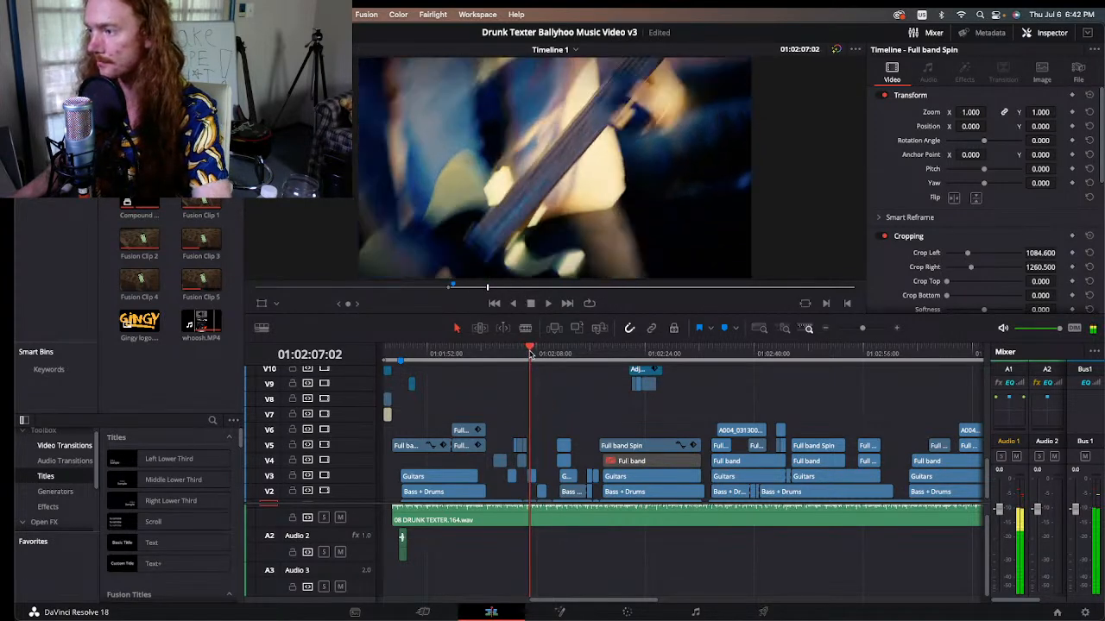
{"action": "key", "text": "Right"}
{"action": "key", "text": "Right"}
{"action": "key", "text": "Right"}
{"action": "key", "text": "Right"}
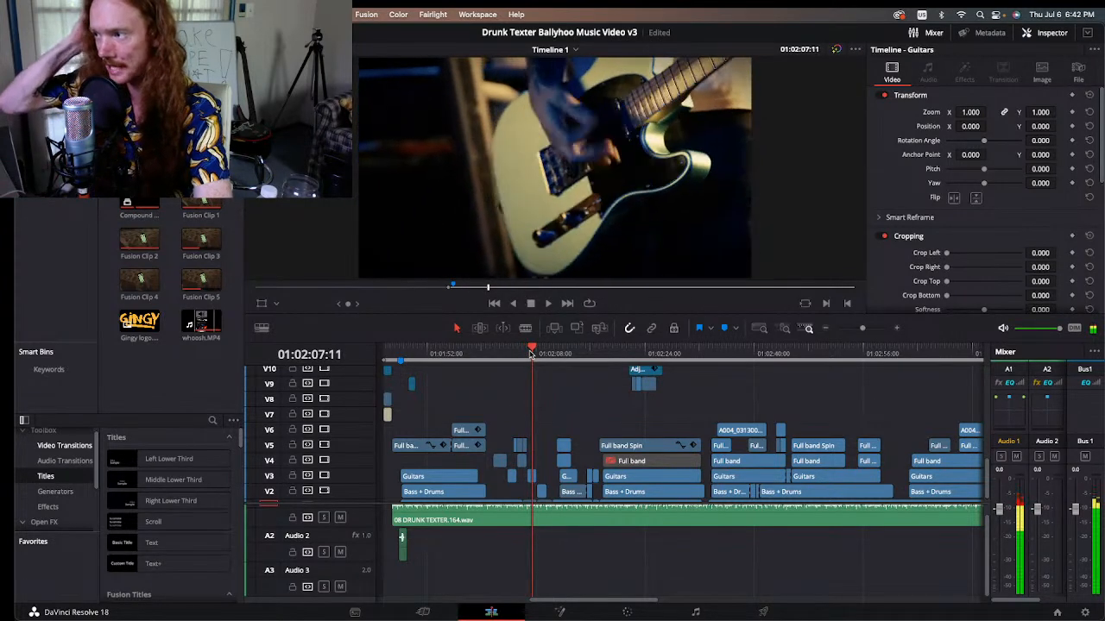
{"action": "key", "text": "Right"}
{"action": "key", "text": "Right"}
{"action": "key", "text": "Right"}
{"action": "key", "text": "Right"}
{"action": "key", "text": "Right"}
{"action": "key", "text": "Right"}
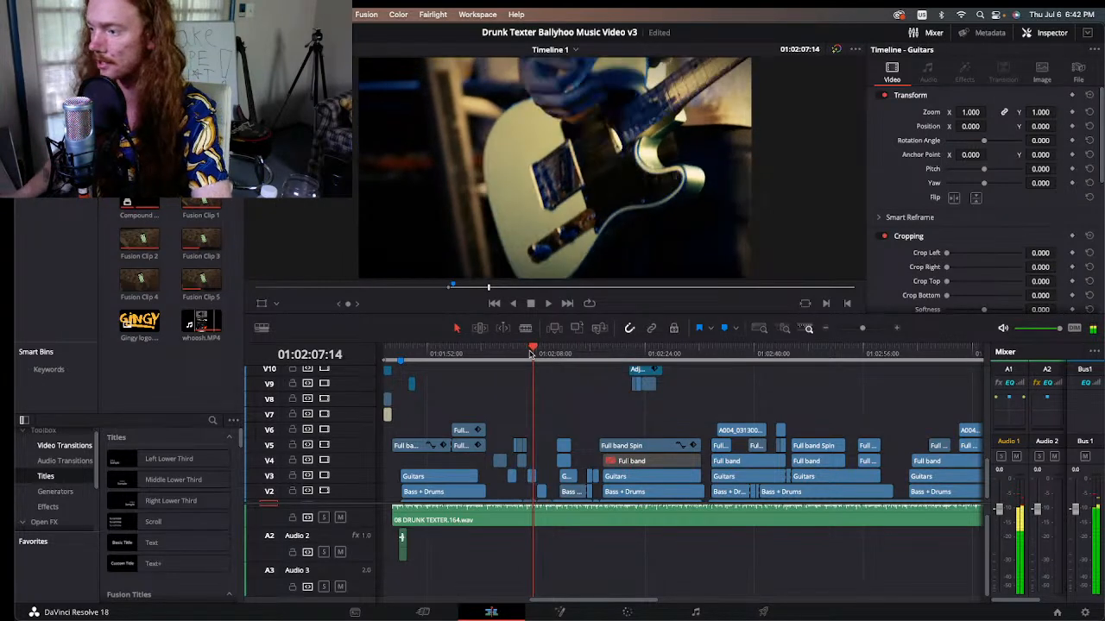
{"action": "key", "text": "Right"}
{"action": "key", "text": "Right"}
{"action": "key", "text": "Right"}
{"action": "key", "text": "Right"}
{"action": "key", "text": "Right"}
{"action": "key", "text": "Right"}
{"action": "key", "text": "Right"}
{"action": "key", "text": "Right"}
{"action": "key", "text": "Right"}
{"action": "key", "text": "Right"}
{"action": "key", "text": "Right"}
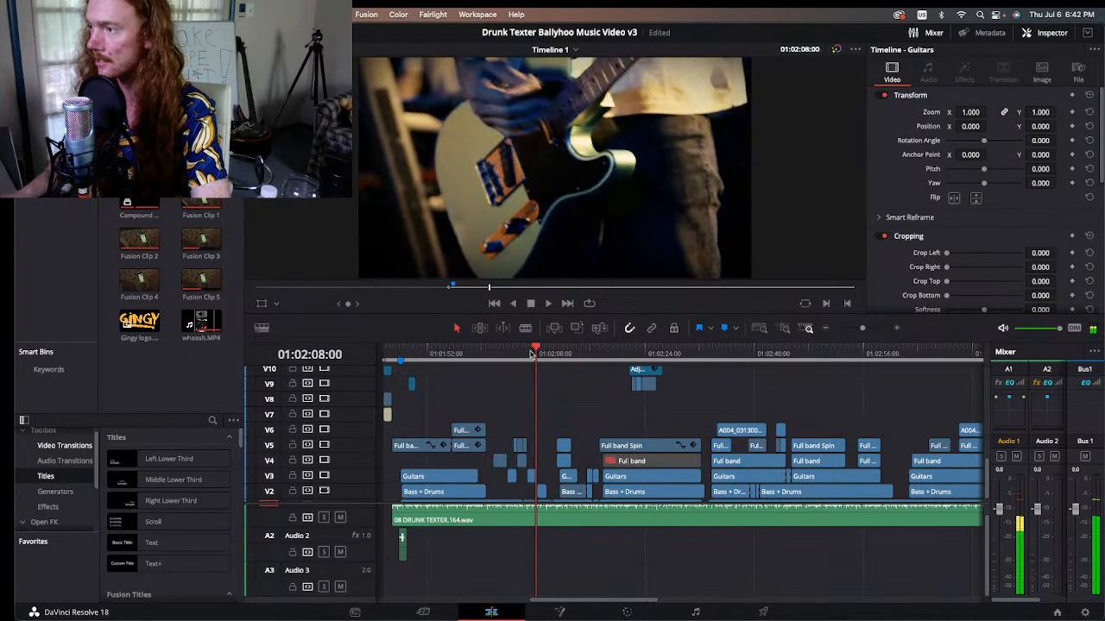
Step: Look through the bass and drums shot and stop at 01:02:09:09
{"action": "key", "text": "Right"}
{"action": "key", "text": "Right"}
{"action": "key", "text": "Right"}
{"action": "key", "text": "Right"}
{"action": "key", "text": "Right"}
{"action": "key", "text": "Right"}
{"action": "key", "text": "Right"}
{"action": "key", "text": "Right"}
{"action": "key", "text": "Right"}
{"action": "key", "text": "Right"}
{"action": "key", "text": "Right"}
{"action": "key", "text": "Right"}
{"action": "key", "text": "Right"}
{"action": "key", "text": "Right"}
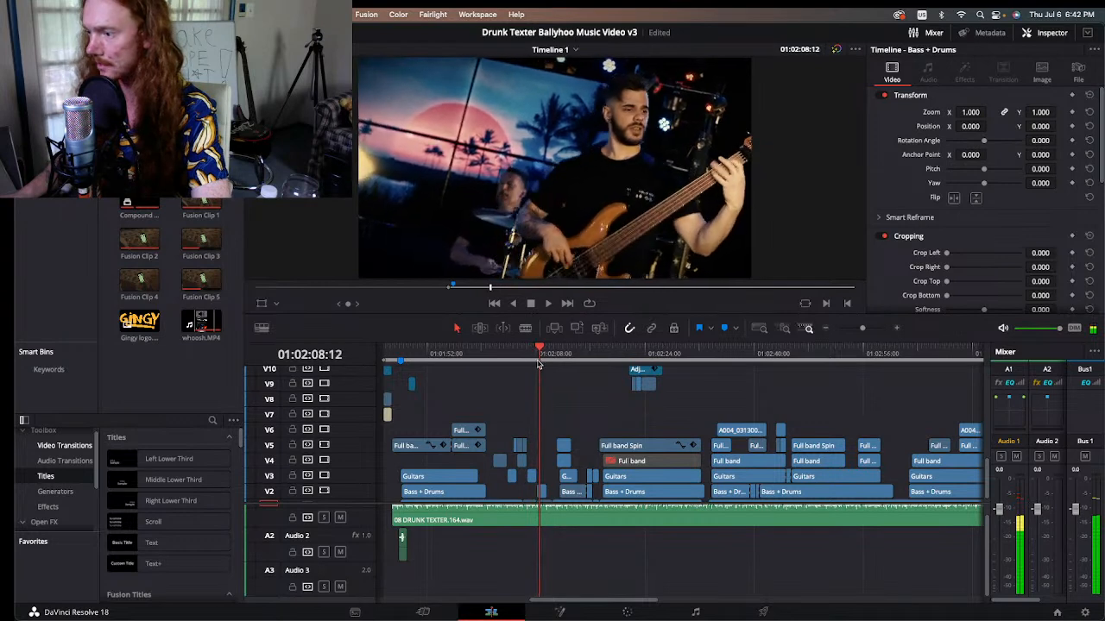
{"action": "key", "text": "Right"}
{"action": "key", "text": "Right"}
{"action": "key", "text": "Right"}
{"action": "key", "text": "Right"}
{"action": "key", "text": "Right"}
{"action": "key", "text": "Right"}
{"action": "key", "text": "Right"}
{"action": "key", "text": "Right"}
{"action": "key", "text": "Right"}
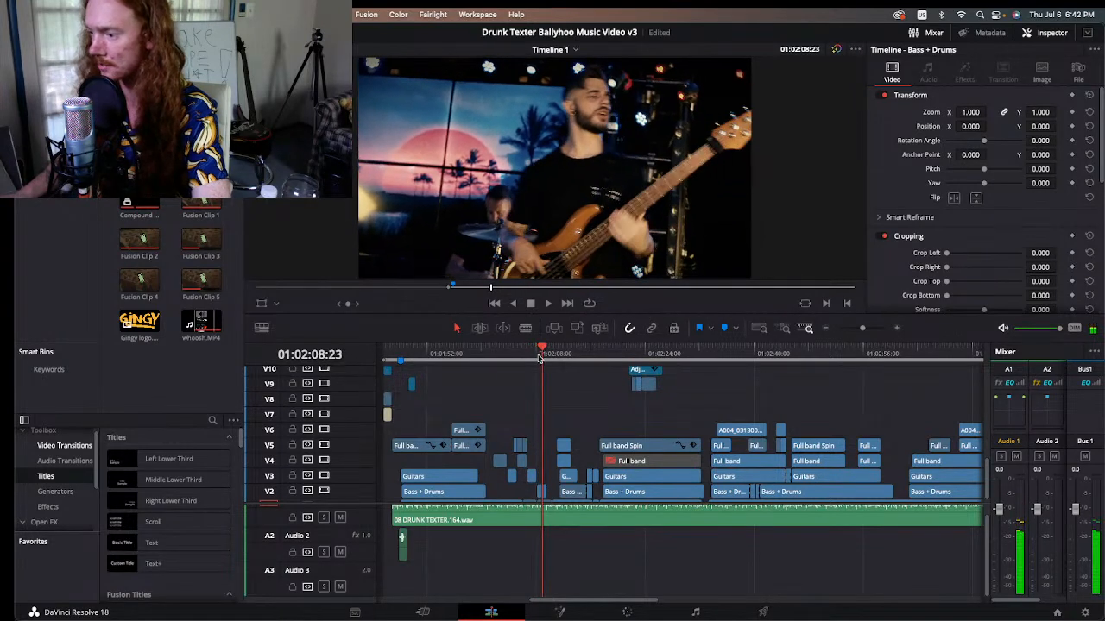
{"action": "key", "text": "Right"}
{"action": "key", "text": "Right"}
{"action": "key", "text": "Right"}
{"action": "key", "text": "Right"}
{"action": "key", "text": "Right"}
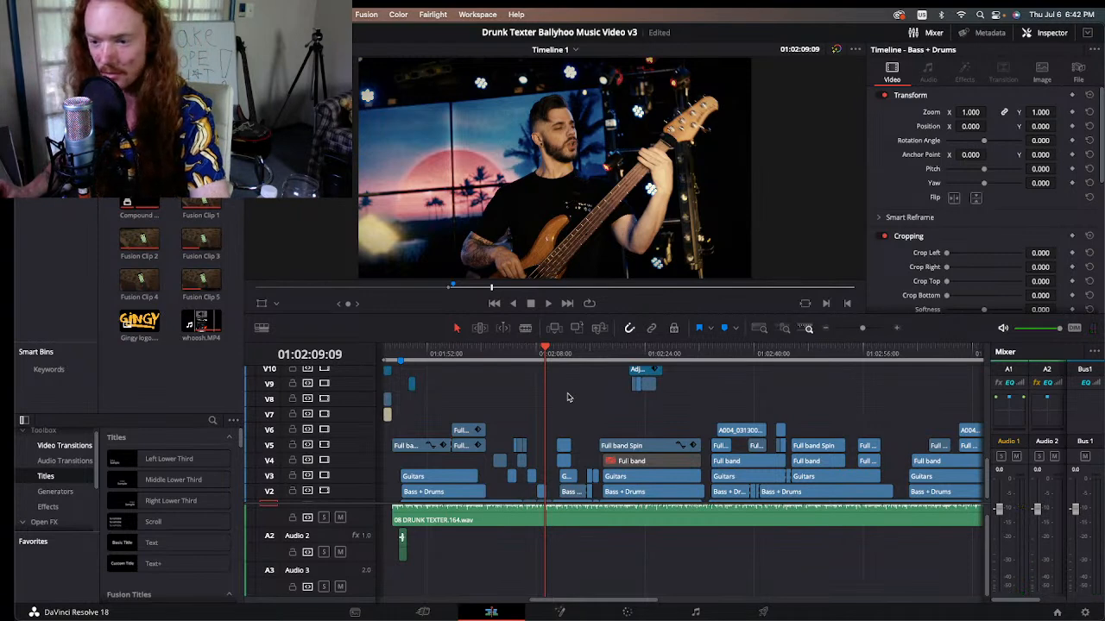
Step: Review the keys shot and the Full band Spin clip, ending on the basement shot at 01:02:23:16
{"action": "key", "text": "space"}
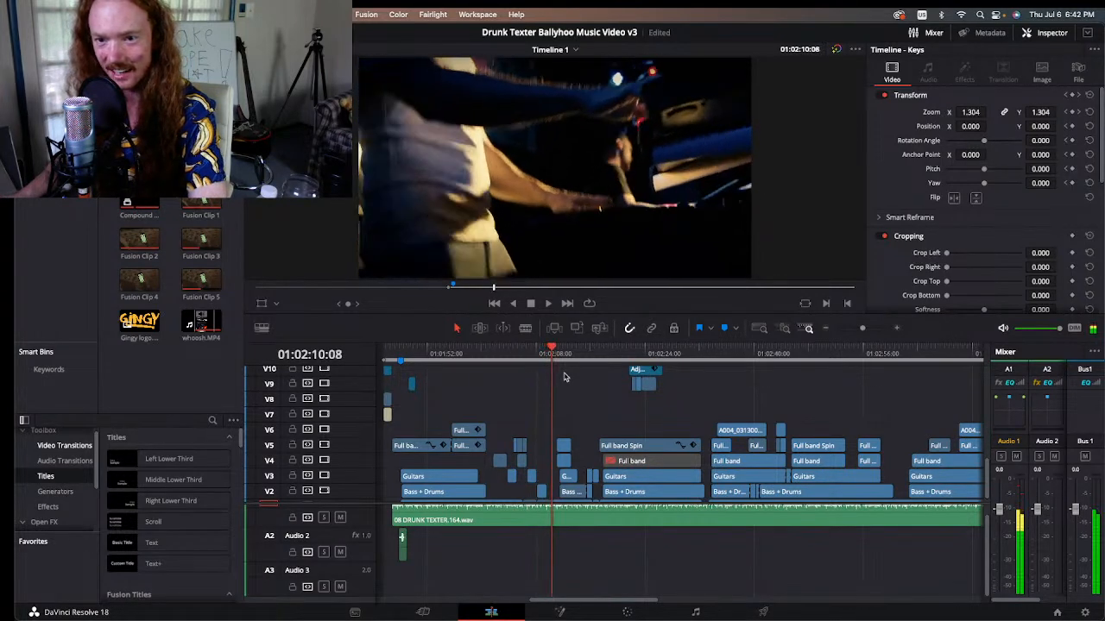
{"action": "left_click", "coordinate": [556, 353]}
{"action": "left_click_drag", "start_coordinate": [556, 353], "coordinate": [614, 366]}
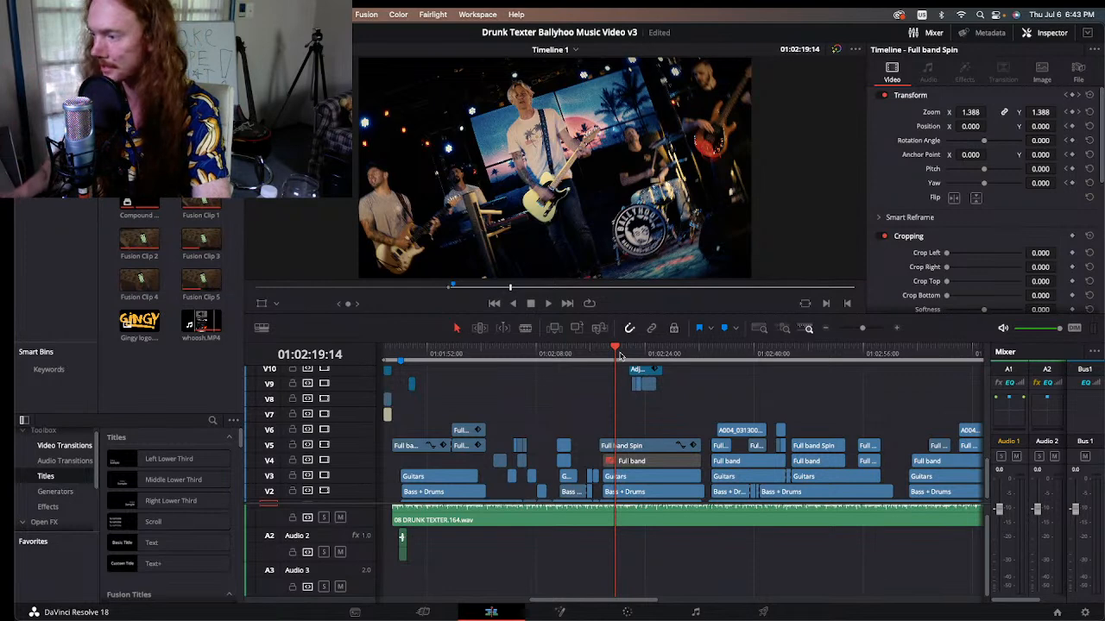
{"action": "left_click", "coordinate": [629, 354]}
{"action": "left_click_drag", "start_coordinate": [629, 353], "coordinate": [647, 353]}
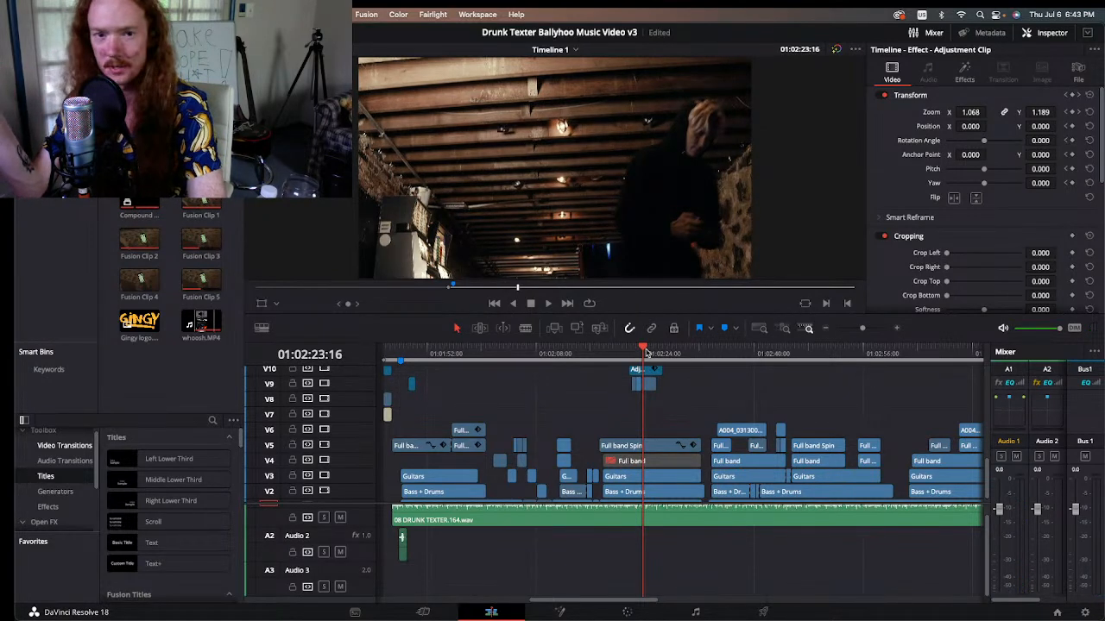
Step: Step back and forth across the basement shot's cut at 01:02:23:11 to compare the frames before and after the man appears
{"action": "key", "text": "Left"}
{"action": "key", "text": "Left"}
{"action": "key", "text": "Left"}
{"action": "key", "text": "Left"}
{"action": "key", "text": "Left"}
{"action": "key", "text": "Left"}
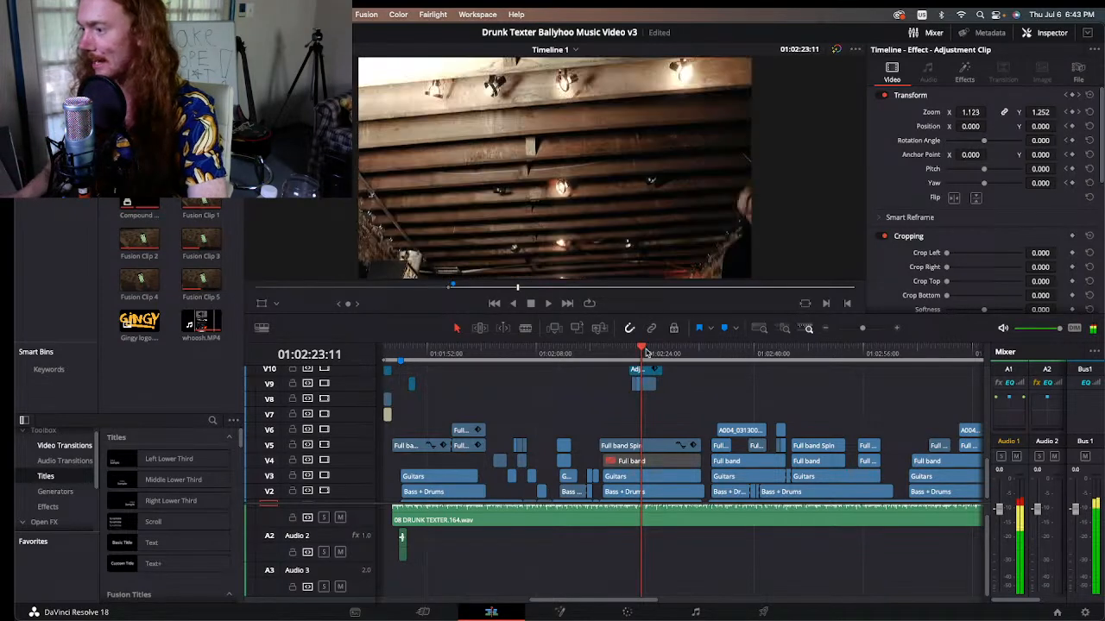
{"action": "key", "text": "Right"}
{"action": "key", "text": "Right"}
{"action": "key", "text": "Right"}
Step: Follow the man's movement through the basement shot from 01:02:23:15 and stop at 01:02:24:10
{"action": "key", "text": "Right"}
{"action": "key", "text": "Right"}
{"action": "key", "text": "Right"}
{"action": "key", "text": "Right"}
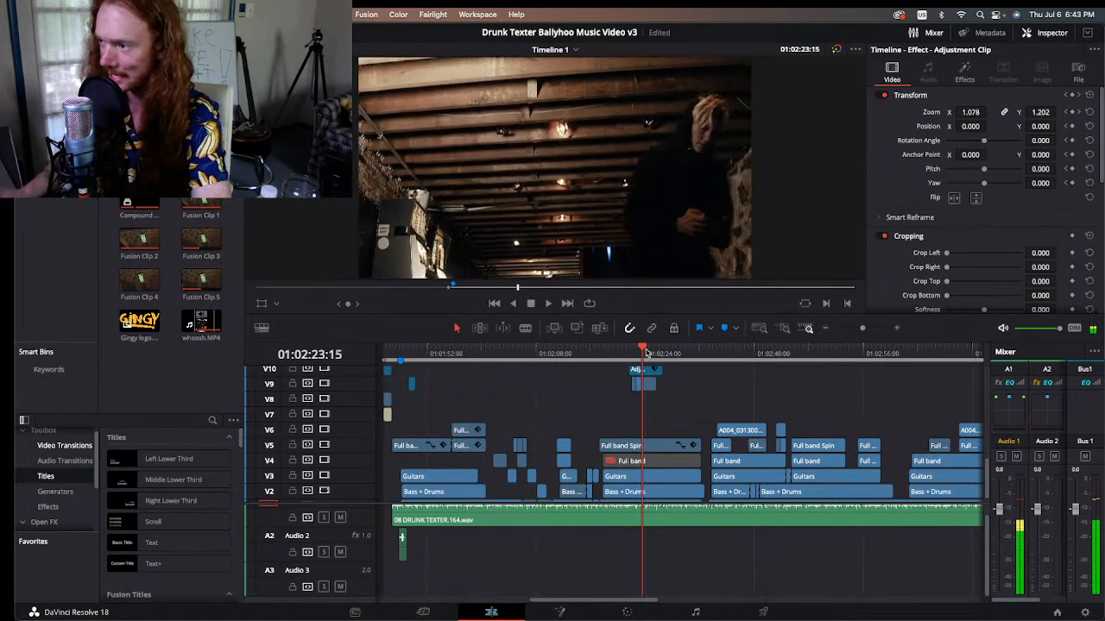
{"action": "key", "text": "Right"}
{"action": "key", "text": "Right"}
{"action": "key", "text": "Right"}
{"action": "key", "text": "Right"}
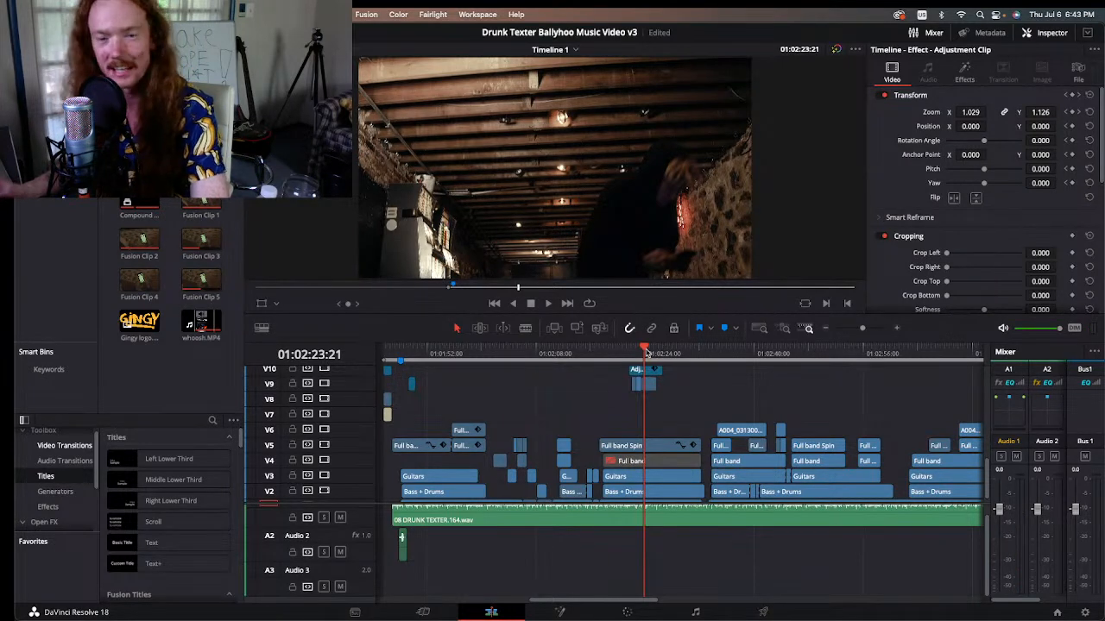
{"action": "key", "text": "space"}
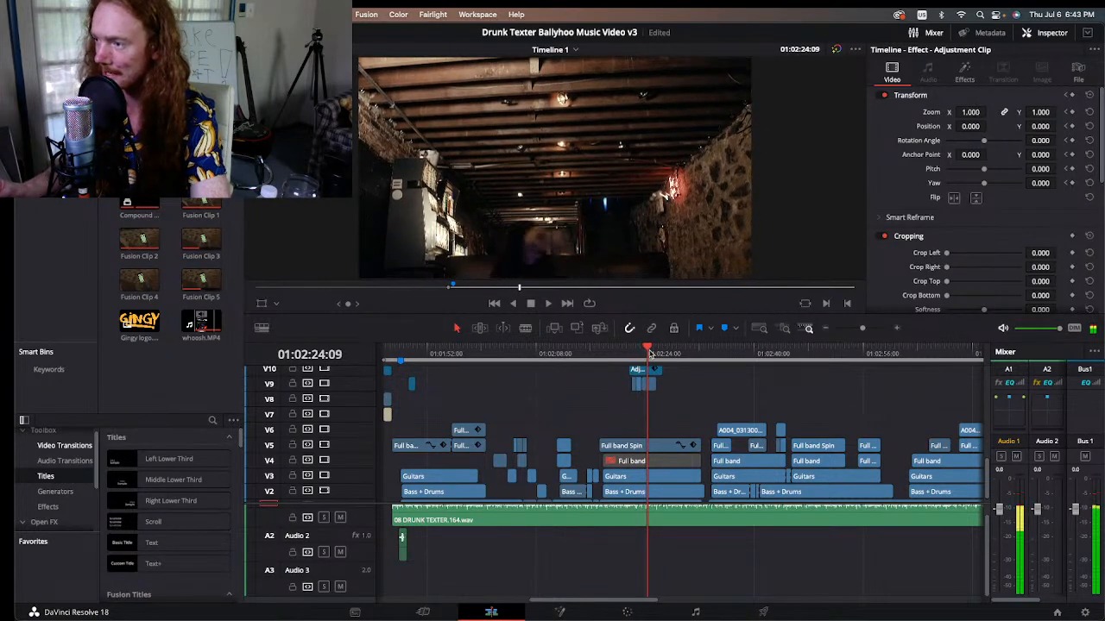
{"action": "key", "text": "space"}
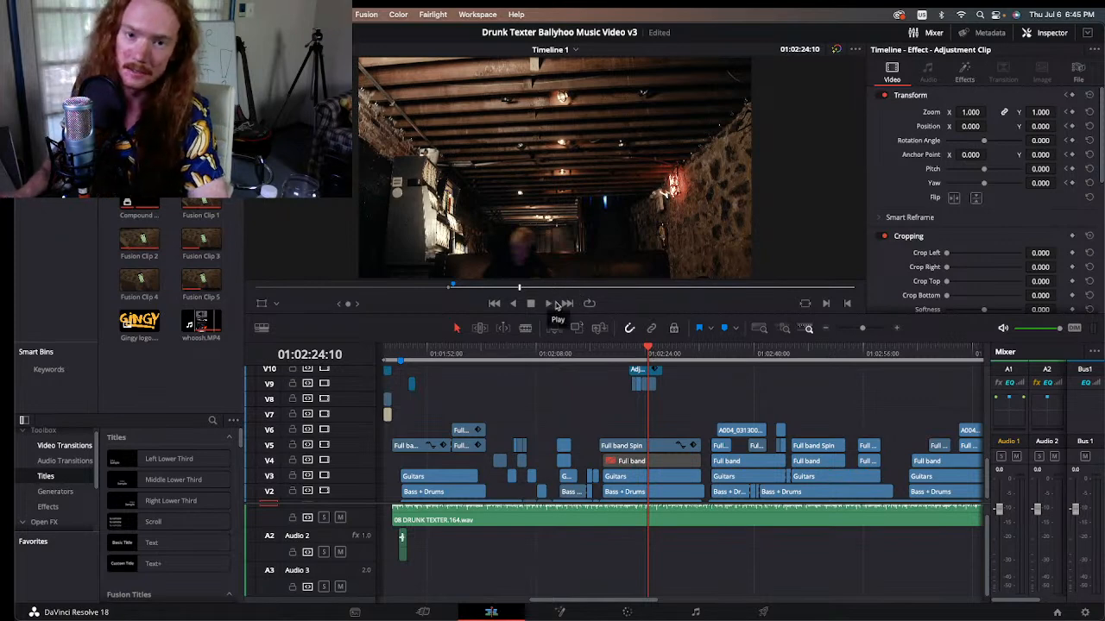
Step: Compare the couch close-up at 01:02:25:17 with the basement shot, and replay the basement shot from 01:02:23:12 to 01:02:25:05
{"action": "left_click", "coordinate": [657, 354]}
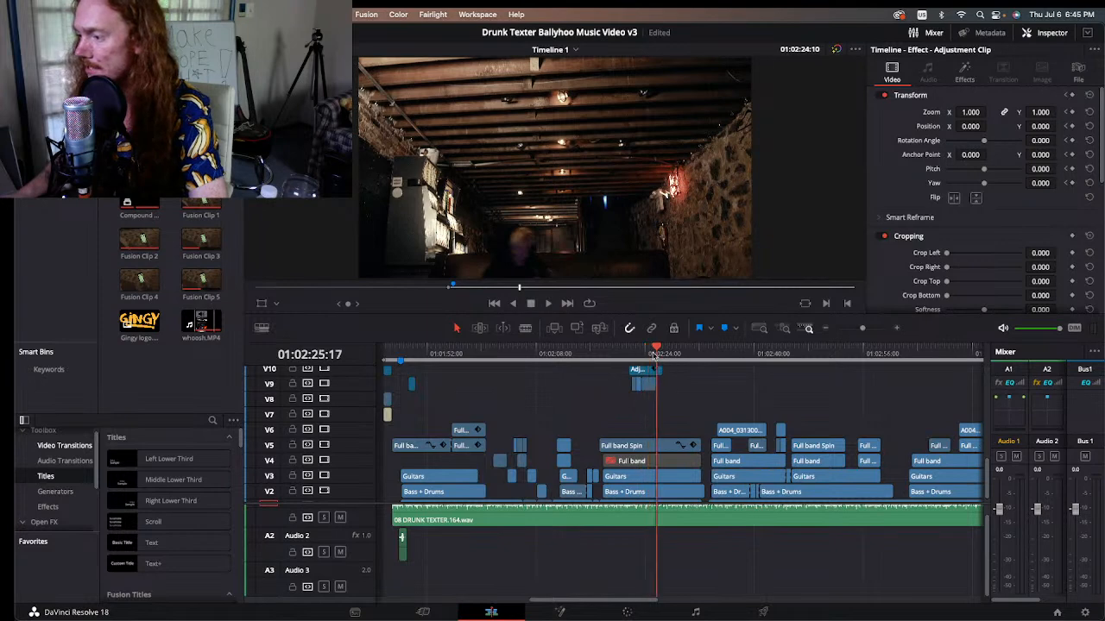
{"action": "left_click", "coordinate": [643, 353]}
{"action": "left_click", "coordinate": [656, 354]}
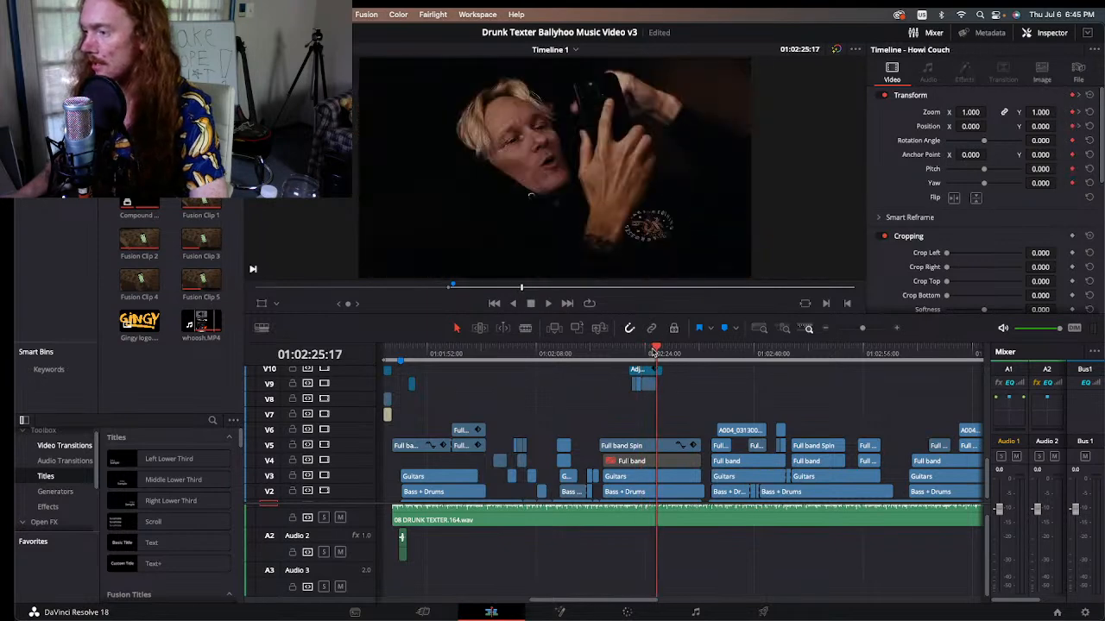
{"action": "left_click", "coordinate": [645, 353]}
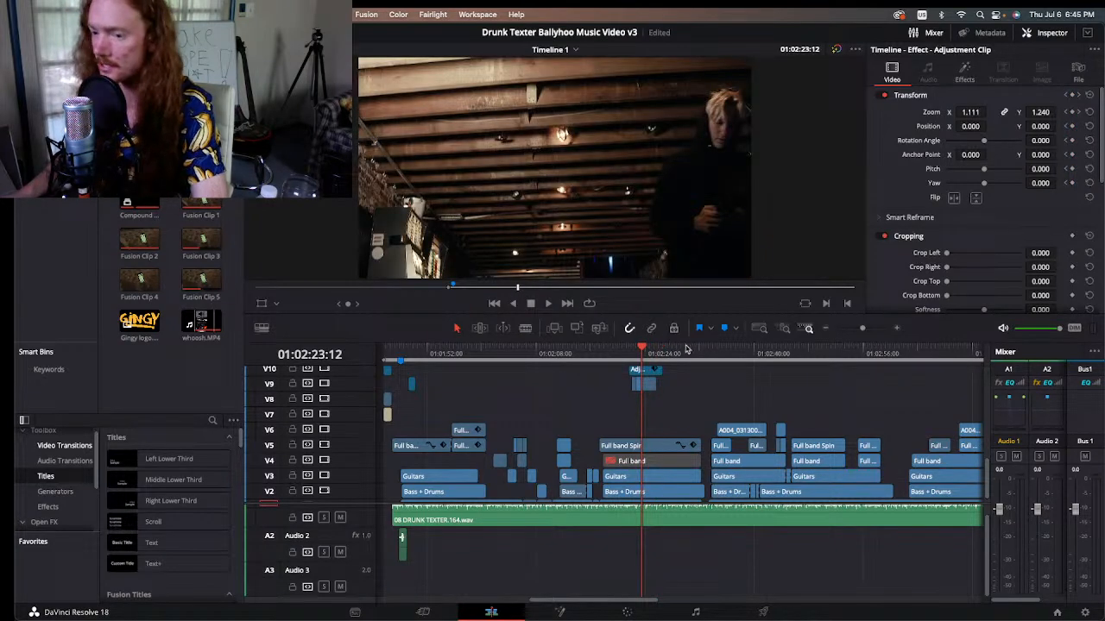
{"action": "key", "text": "space"}
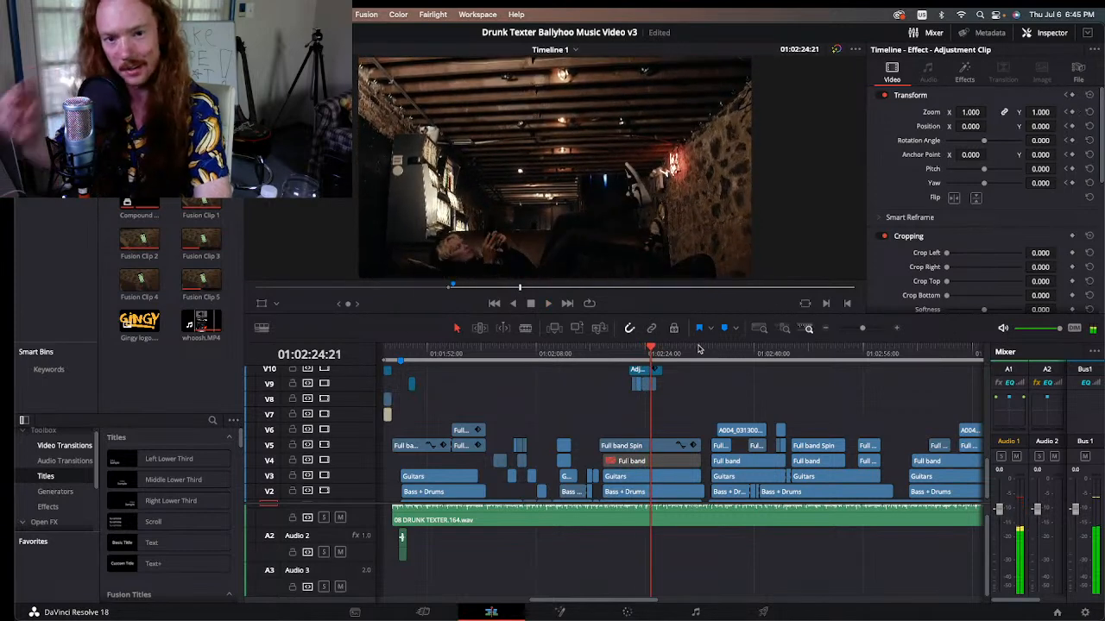
{"action": "key", "text": "space"}
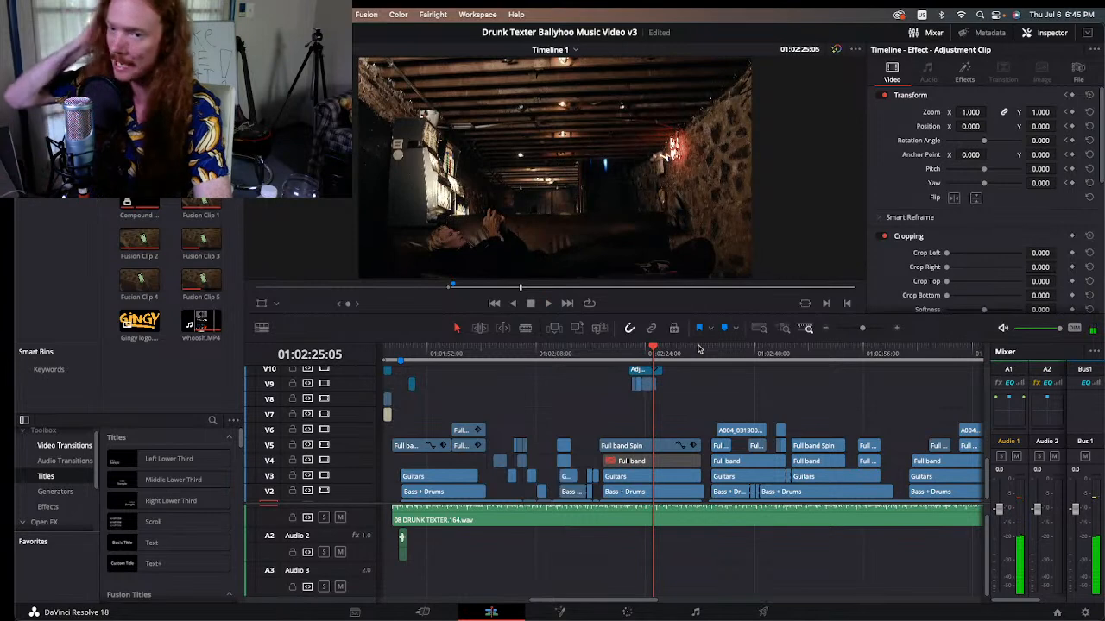
Step: Step through the couch frames at the end of the basement shot around 01:02:25:12
{"action": "key", "text": "Right"}
{"action": "key", "text": "Right"}
{"action": "key", "text": "Right"}
{"action": "key", "text": "Right"}
{"action": "key", "text": "Right"}
{"action": "key", "text": "Right"}
{"action": "key", "text": "Right"}
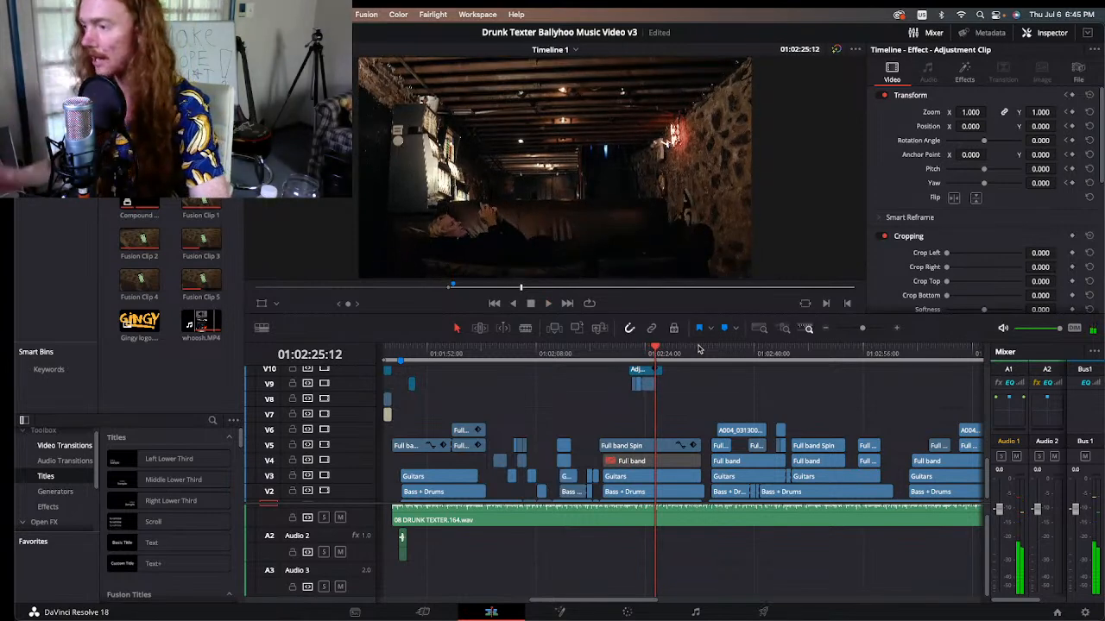
{"action": "key", "text": "Left"}
{"action": "key", "text": "Left"}
{"action": "key", "text": "Left"}
Step: Replay the adjustment clip's opening zoom from 01:02:22:02 and move on to the basement shot at 01:02:24:01
{"action": "left_click_drag", "start_coordinate": [634, 355], "coordinate": [630, 356]}
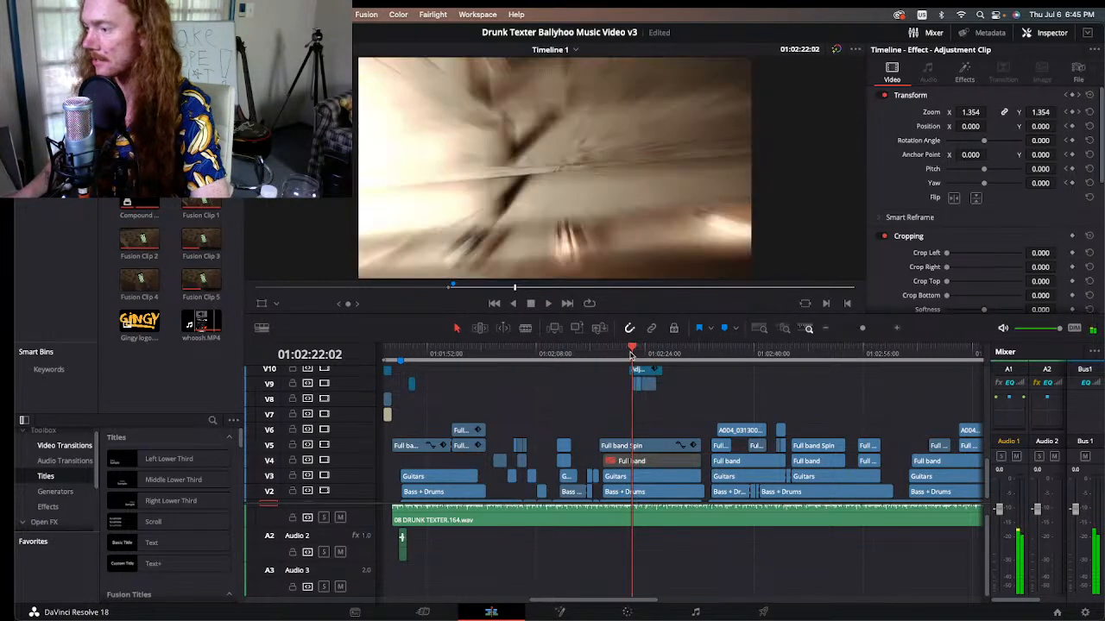
{"action": "key", "text": "space"}
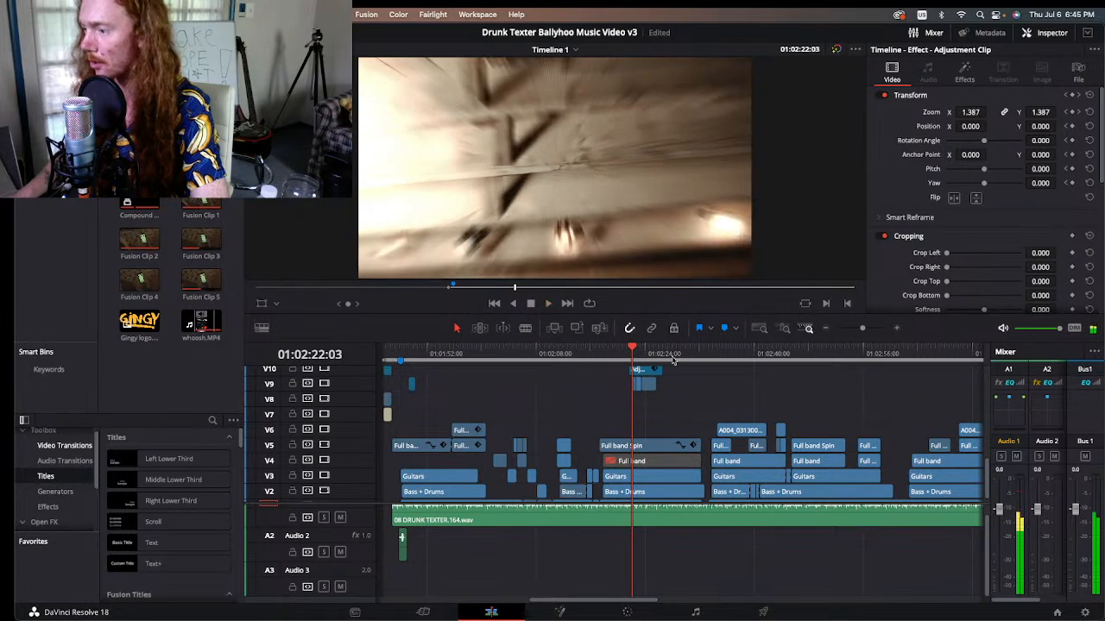
{"action": "left_click", "coordinate": [642, 353]}
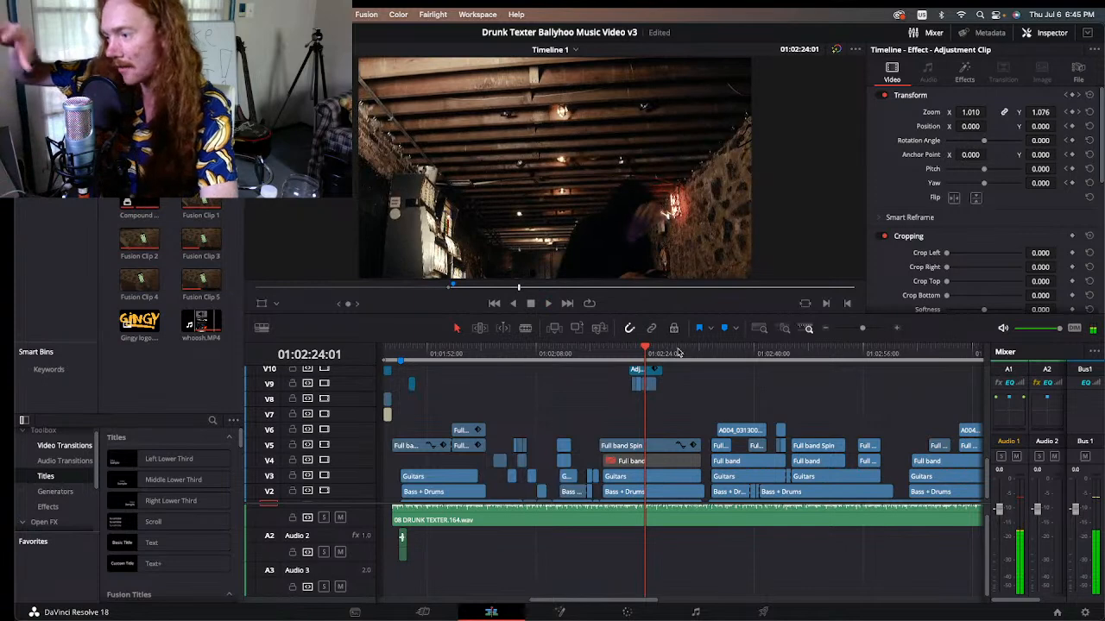
Step: Review the adjustment clip's zoom around 01:02:24:07 and go back to 01:02:23:16
{"action": "key", "text": "Left"}
{"action": "key", "text": "Left"}
{"action": "key", "text": "Left"}
{"action": "key", "text": "Left"}
{"action": "key", "text": "Left"}
{"action": "key", "text": "Left"}
{"action": "key", "text": "Left"}
{"action": "key", "text": "Left"}
{"action": "key", "text": "Left"}
{"action": "key", "text": "Left"}
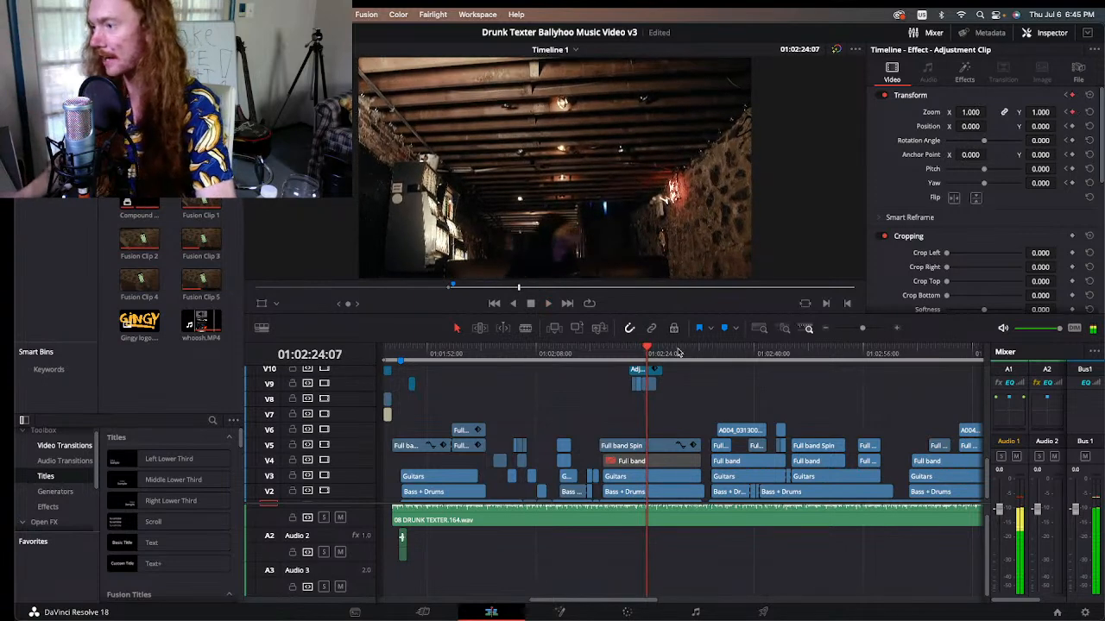
{"action": "key", "text": "Left"}
{"action": "key", "text": "Left"}
{"action": "key", "text": "Left"}
{"action": "key", "text": "Left"}
{"action": "key", "text": "Left"}
{"action": "key", "text": "Left"}
{"action": "key", "text": "Left"}
{"action": "key", "text": "Left"}
{"action": "key", "text": "Left"}
{"action": "key", "text": "Left"}
{"action": "key", "text": "Left"}
{"action": "key", "text": "Left"}
{"action": "key", "text": "Left"}
{"action": "key", "text": "Left"}
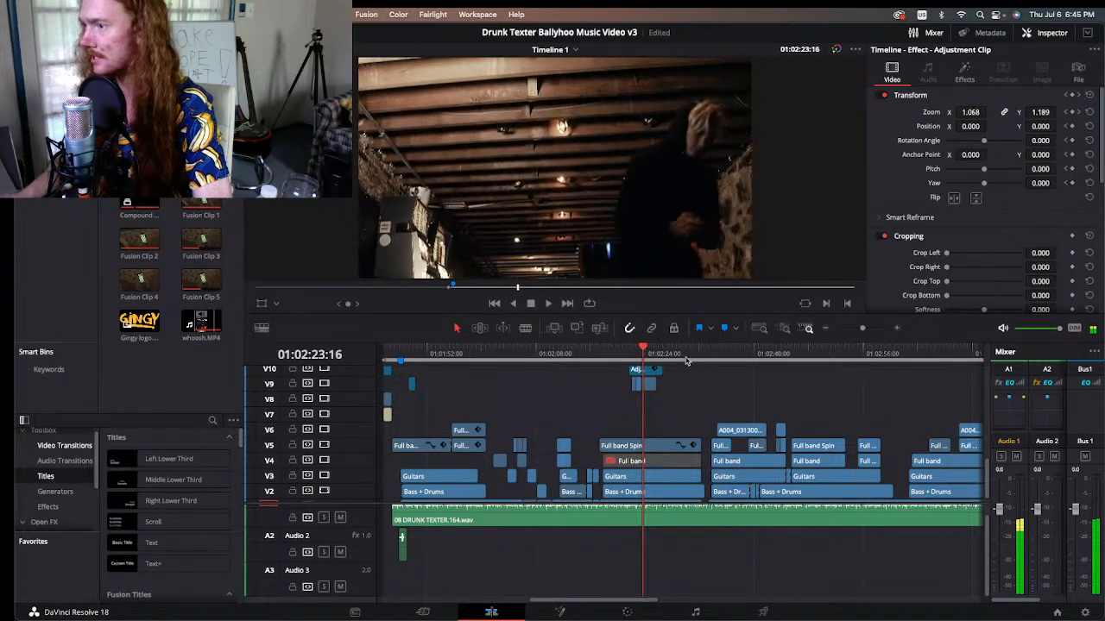
Step: At the basement cut near 01:02:23:12, switch the adjustment clip's Transform off and back on to compare the framing
{"action": "key", "text": "Right"}
{"action": "key", "text": "Right"}
{"action": "key", "text": "Right"}
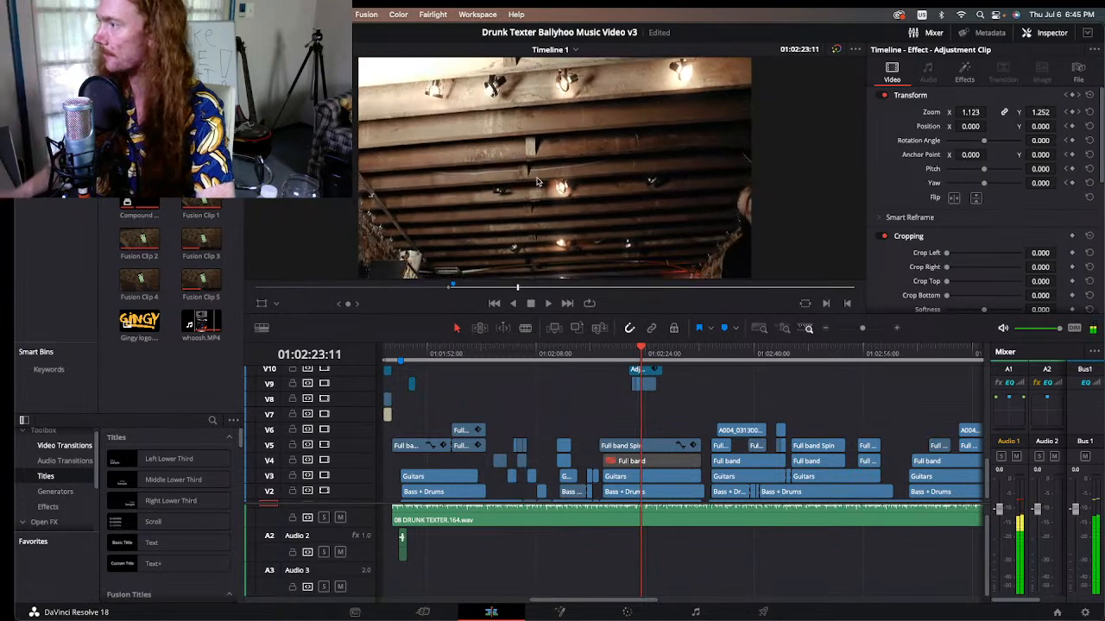
{"action": "left_click", "coordinate": [883, 96]}
{"action": "left_click", "coordinate": [884, 96]}
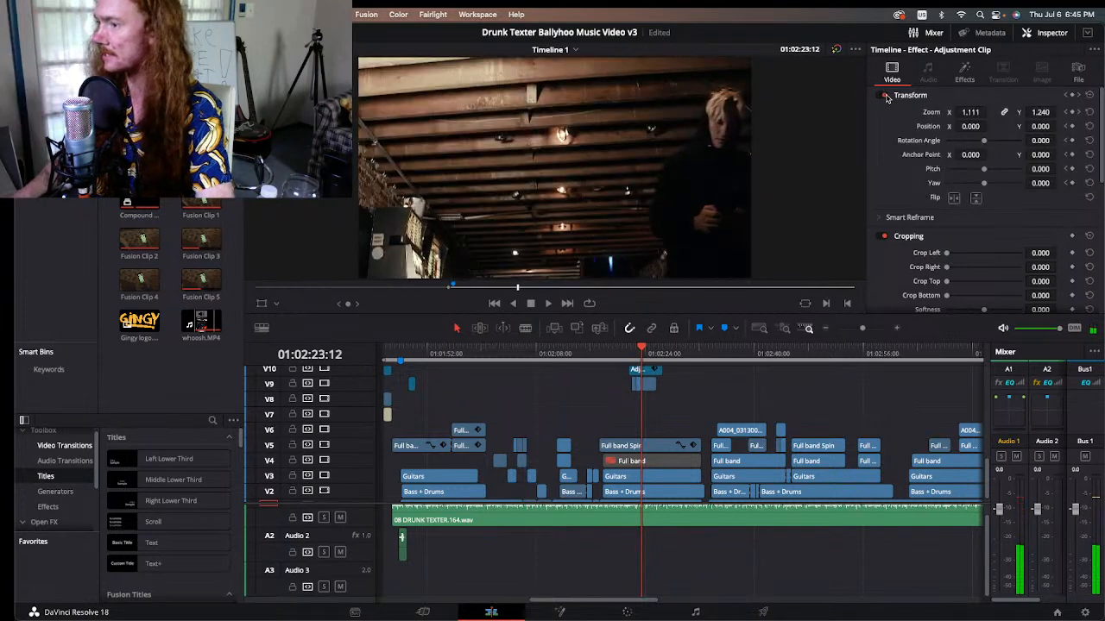
Step: Toggle the adjustment clip's Transform at 01:02:23:12, play on to 01:02:23:21 and step back through the basement shot
{"action": "left_click", "coordinate": [884, 95]}
{"action": "left_click", "coordinate": [885, 96]}
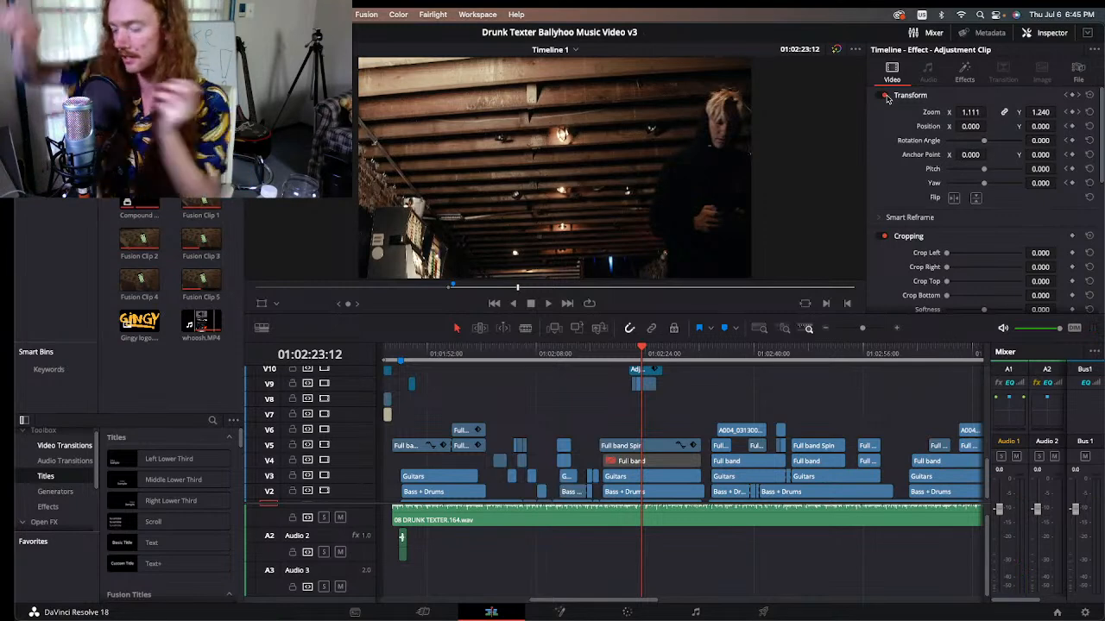
{"action": "key", "text": "space"}
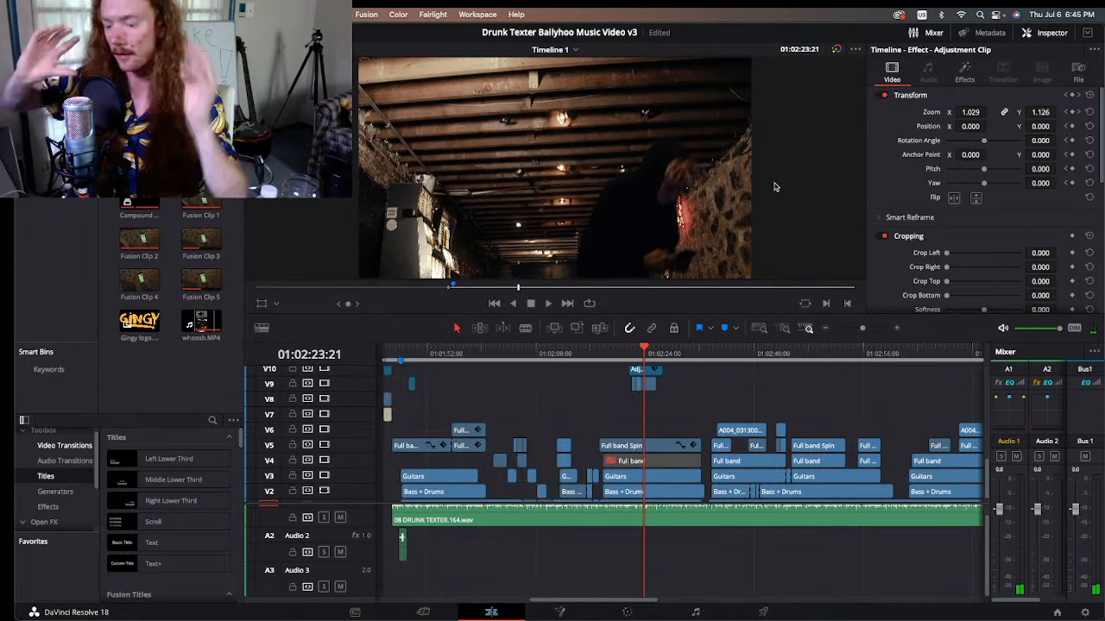
{"action": "key", "text": "Left"}
{"action": "key", "text": "space"}
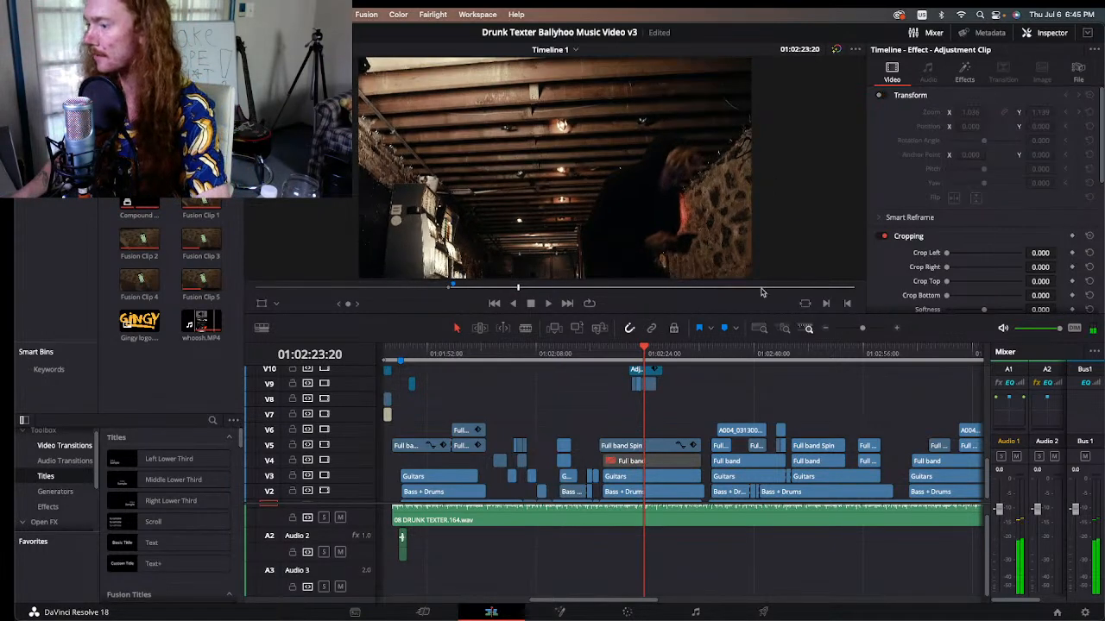
Step: Step through the basement shot with the adjustment clip's Transform off, back to 01:02:23:15, and switch Transform on again
{"action": "key", "text": "Left"}
{"action": "key", "text": "Left"}
{"action": "key", "text": "Left"}
{"action": "key", "text": "Left"}
{"action": "key", "text": "Left"}
{"action": "key", "text": "Left"}
{"action": "key", "text": "Left"}
{"action": "key", "text": "Left"}
{"action": "key", "text": "Left"}
{"action": "key", "text": "Left"}
{"action": "key", "text": "Left"}
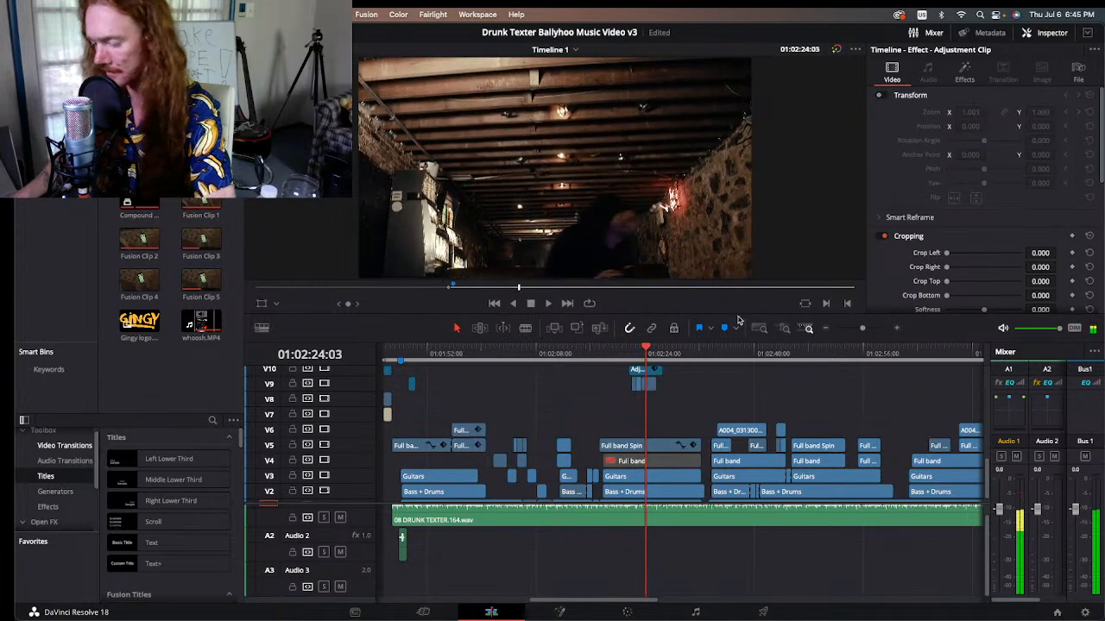
{"action": "key", "text": "Left"}
{"action": "key", "text": "Left"}
{"action": "key", "text": "Left"}
{"action": "key", "text": "Left"}
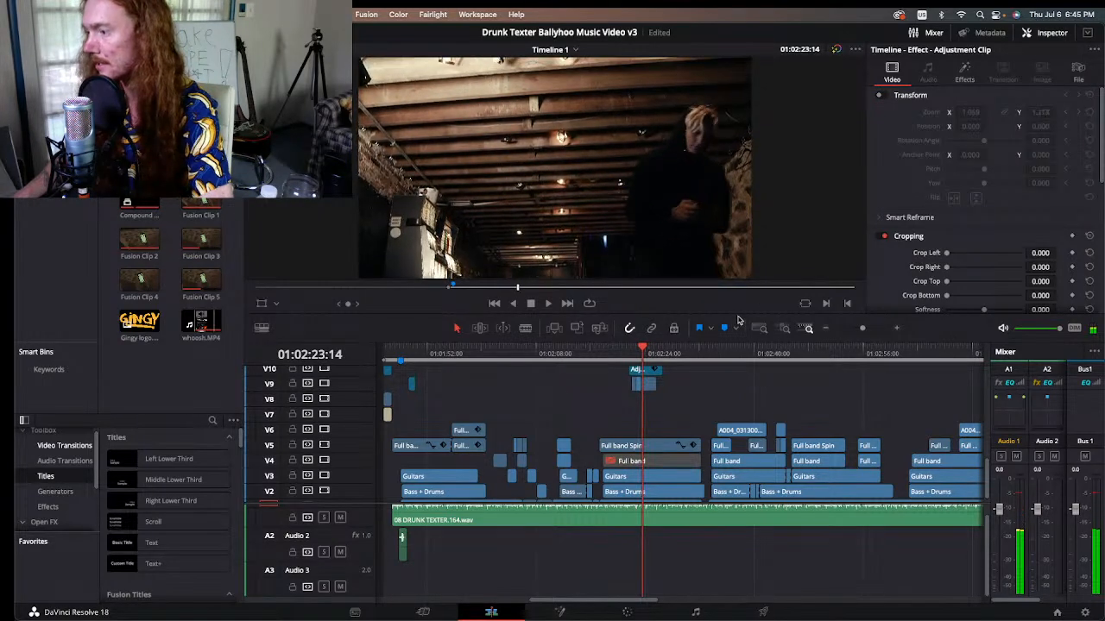
{"action": "key", "text": "Right"}
{"action": "key", "text": "Right"}
{"action": "key", "text": "Left"}
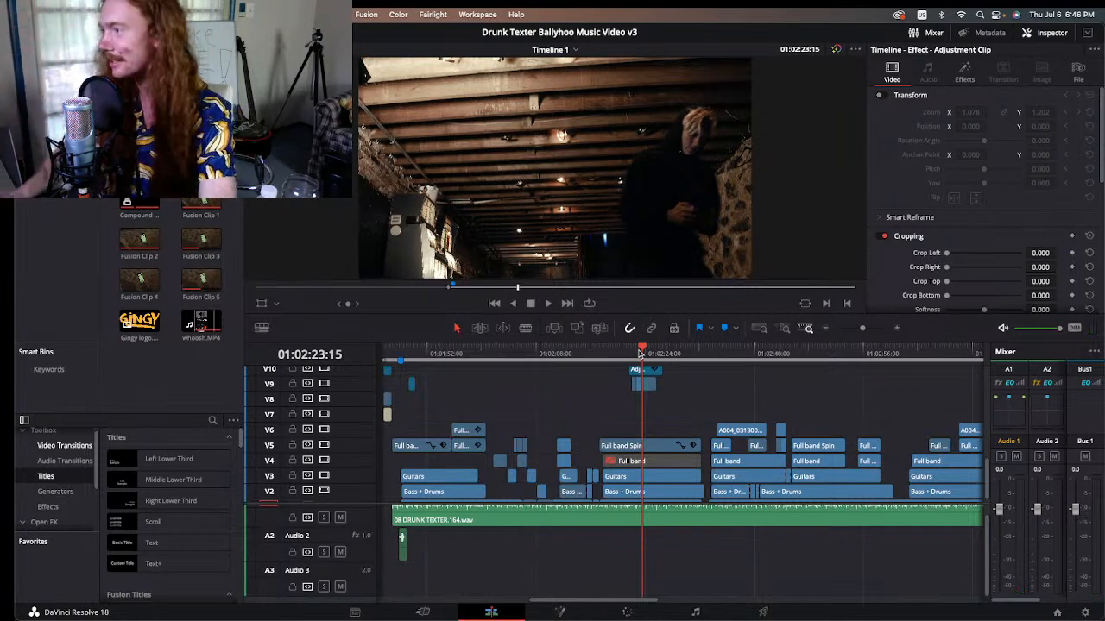
{"action": "left_click", "coordinate": [882, 95]}
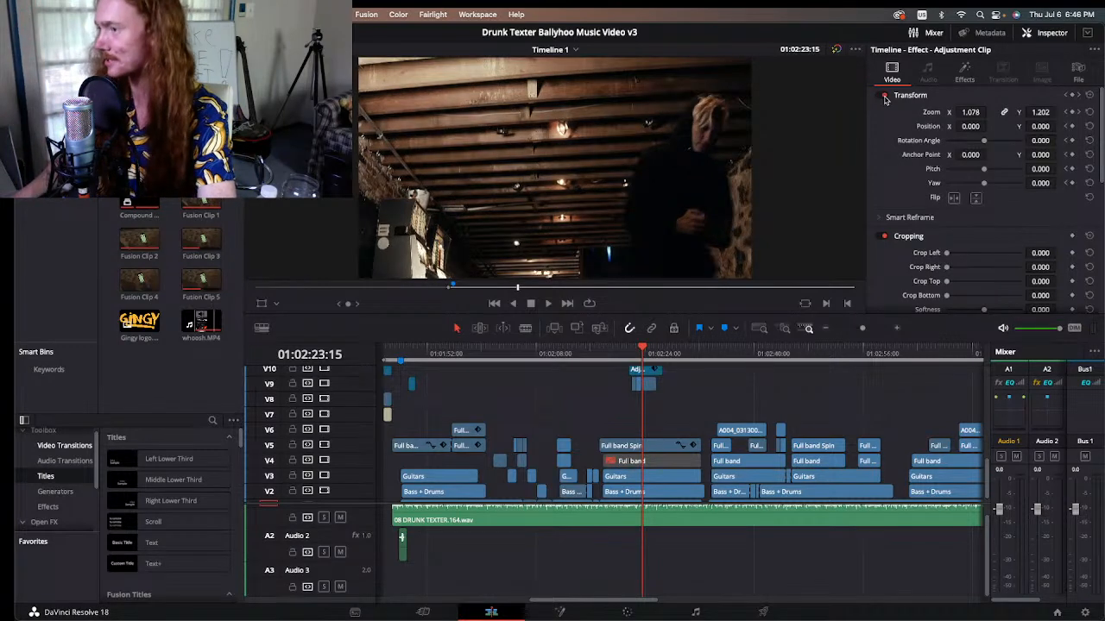
Step: Step through the basement shot with the zoom active, from 01:02:23:15 to 01:02:24:07 and back to 01:02:24:00
{"action": "key", "text": "Right"}
{"action": "key", "text": "Right"}
{"action": "key", "text": "Right"}
{"action": "key", "text": "Right"}
{"action": "key", "text": "Right"}
{"action": "key", "text": "Right"}
{"action": "key", "text": "Right"}
{"action": "key", "text": "Right"}
{"action": "key", "text": "Right"}
{"action": "key", "text": "Right"}
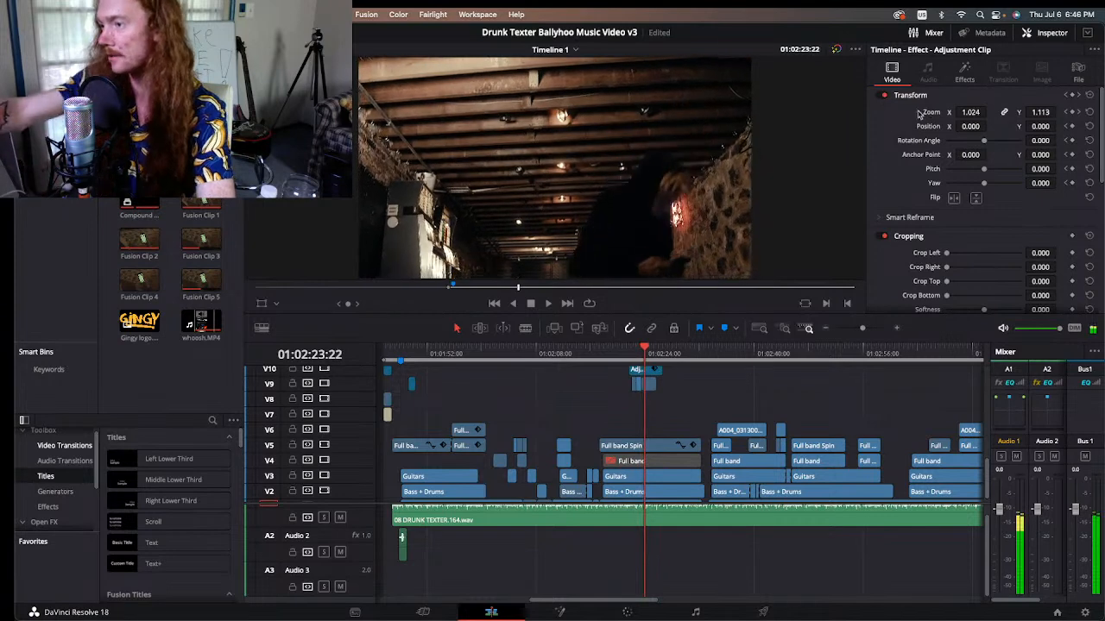
{"action": "key", "text": "Right"}
{"action": "key", "text": "Right"}
{"action": "key", "text": "Right"}
{"action": "key", "text": "Right"}
{"action": "key", "text": "Right"}
{"action": "key", "text": "Right"}
{"action": "key", "text": "Right"}
{"action": "key", "text": "Right"}
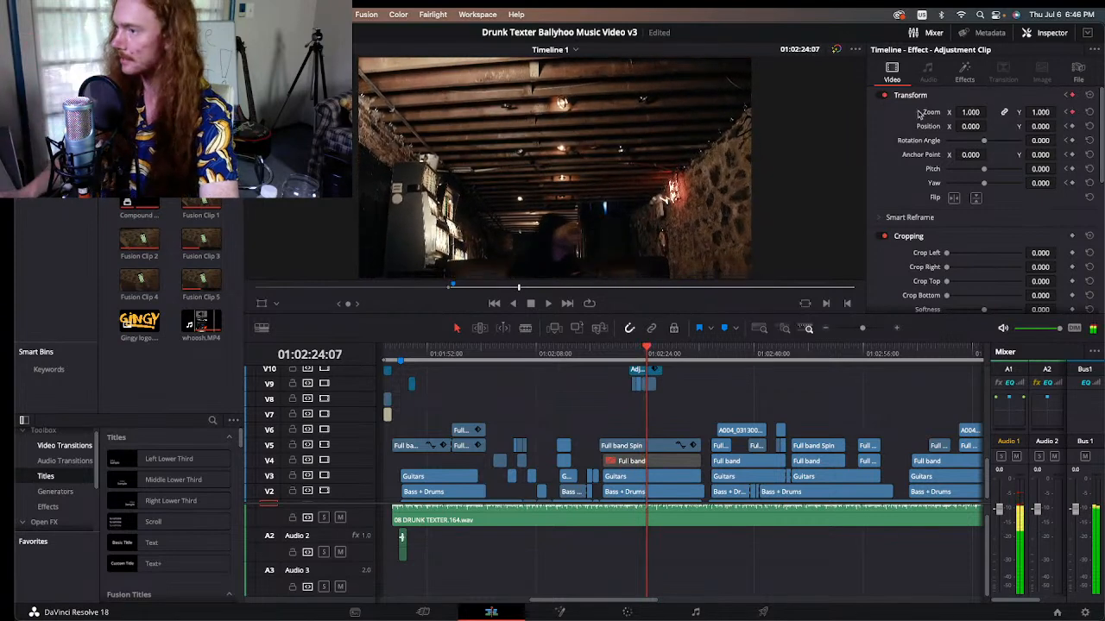
{"action": "key", "text": "Left"}
{"action": "key", "text": "Left"}
{"action": "key", "text": "Left"}
{"action": "key", "text": "Left"}
{"action": "key", "text": "Left"}
{"action": "key", "text": "Left"}
{"action": "key", "text": "Left"}
{"action": "key", "text": "Left"}
{"action": "key", "text": "Left"}
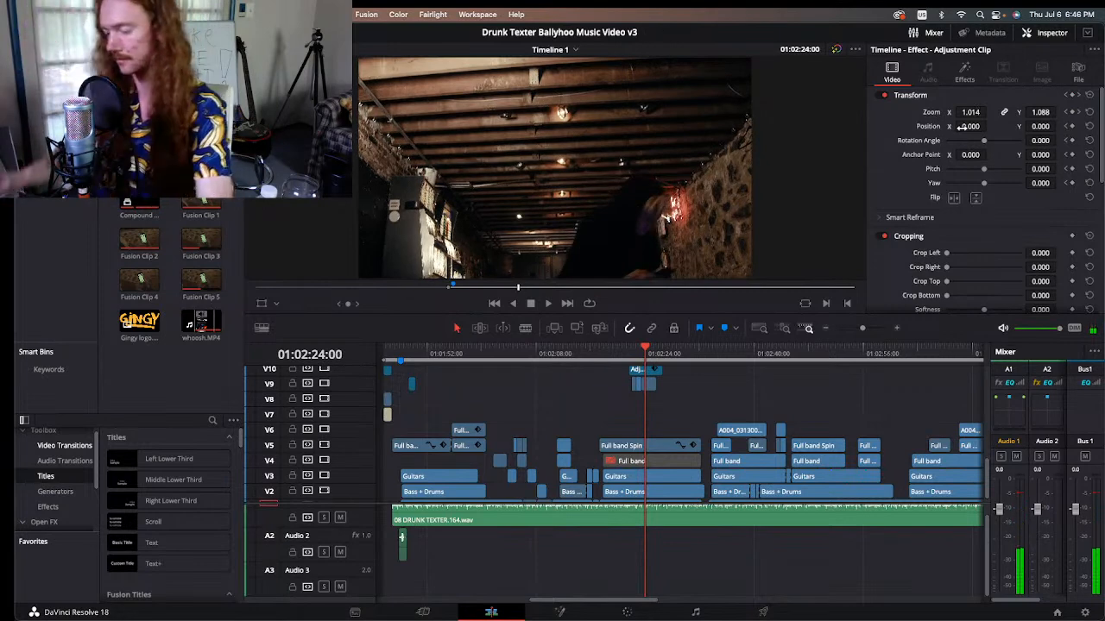
Step: Move on to the Howi Couch clip at 01:02:25:17, play its zoom and go back to 01:02:26:05
{"action": "key", "text": "Right"}
{"action": "key", "text": "Right"}
{"action": "key", "text": "Right"}
{"action": "key", "text": "Right"}
{"action": "key", "text": "Right"}
{"action": "key", "text": "Right"}
{"action": "key", "text": "Right"}
{"action": "left_click", "coordinate": [657, 353]}
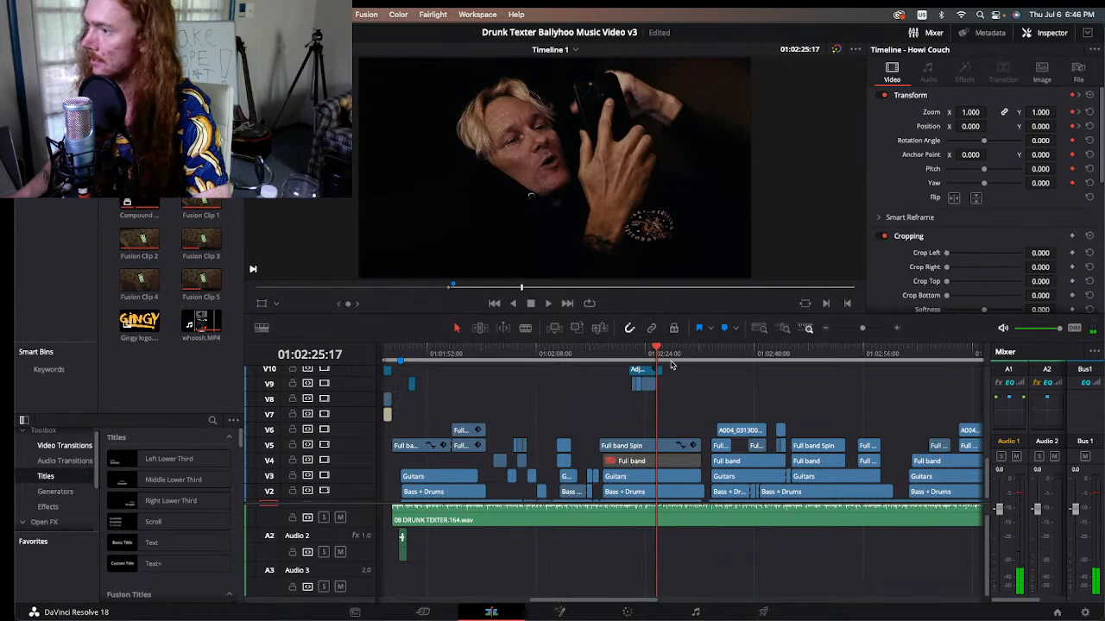
{"action": "key", "text": "space"}
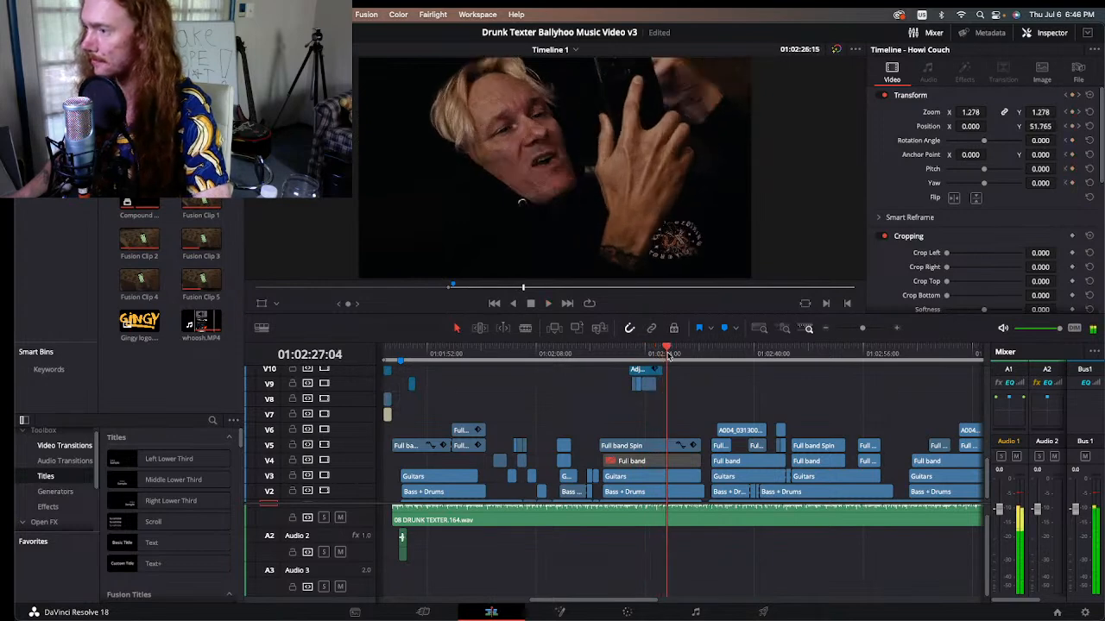
{"action": "left_click_drag", "start_coordinate": [663, 357], "coordinate": [660, 357]}
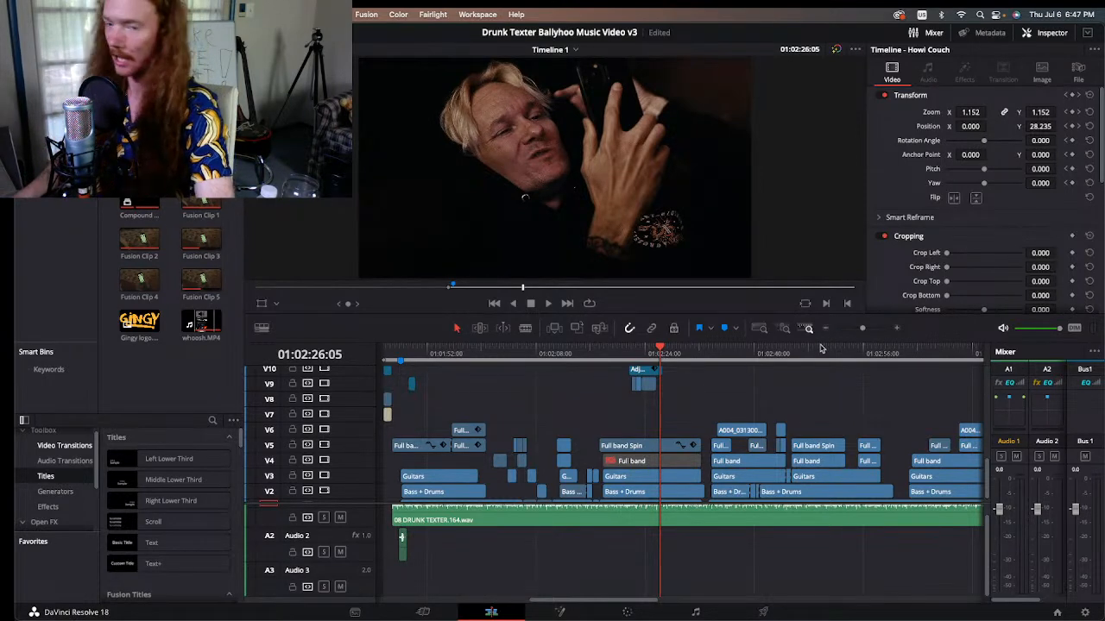
Step: Play the Basement Close shot near 01:02:28:01 and skip ahead on the timeline to the phone close-up at 01:03:13:09
{"action": "left_click", "coordinate": [826, 328]}
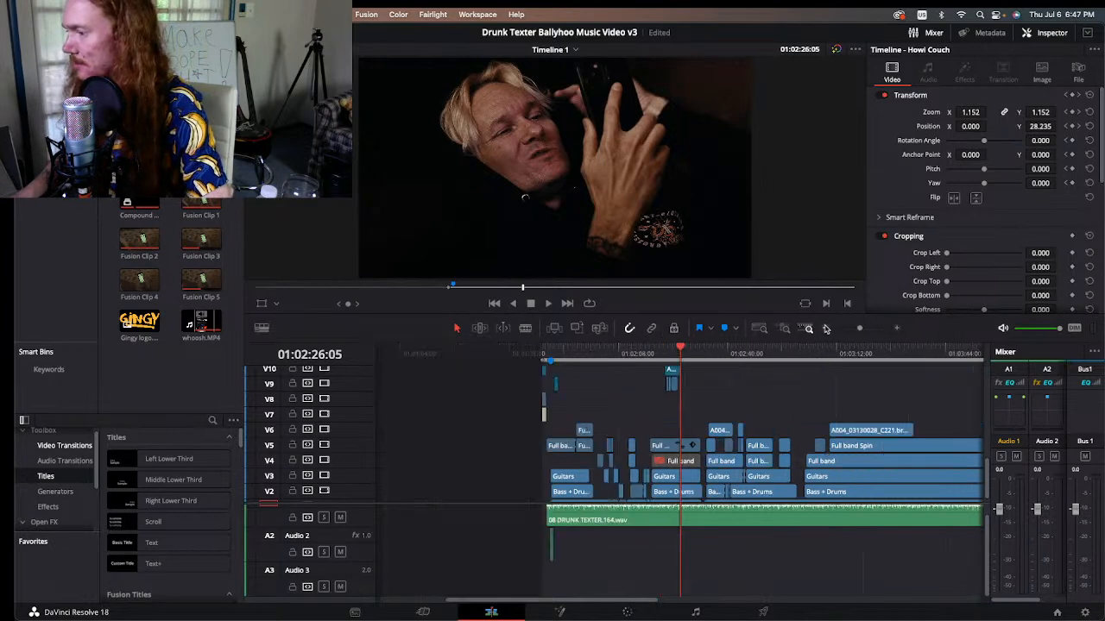
{"action": "left_click", "coordinate": [684, 354]}
{"action": "left_click_drag", "start_coordinate": [683, 355], "coordinate": [683, 355]}
{"action": "key", "text": "space"}
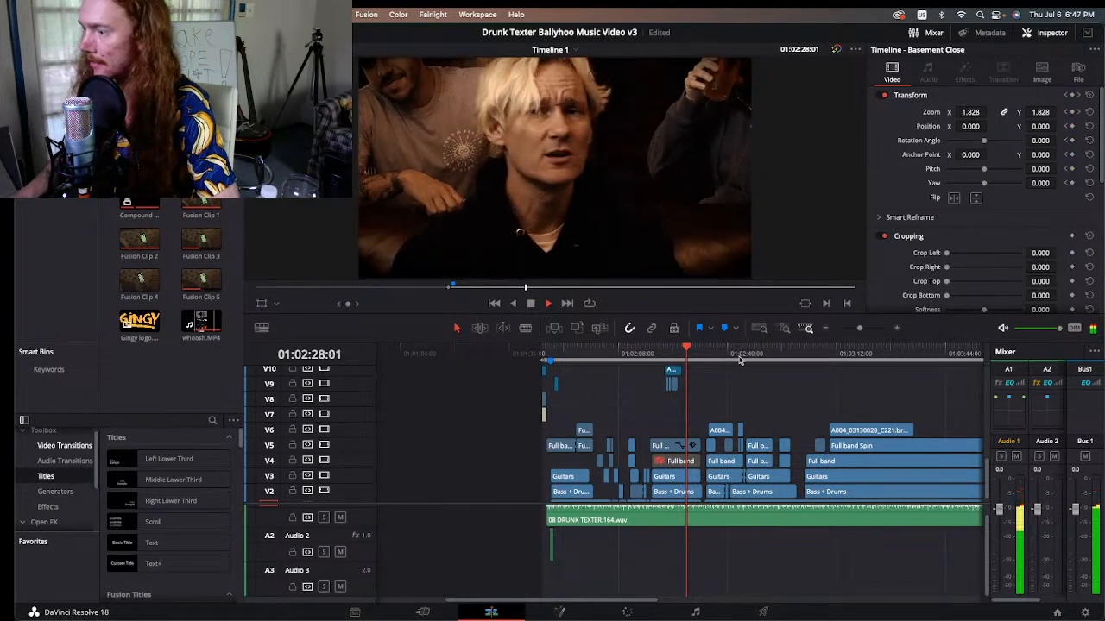
{"action": "left_click_drag", "start_coordinate": [681, 354], "coordinate": [846, 356]}
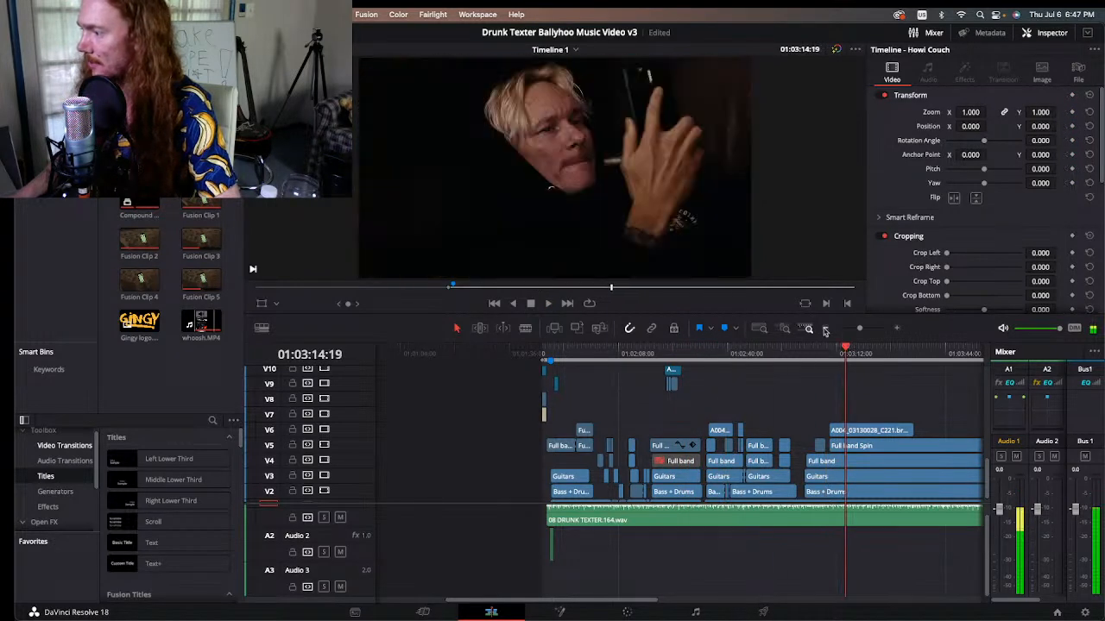
{"action": "left_click", "coordinate": [825, 329]}
{"action": "key", "text": "Up"}
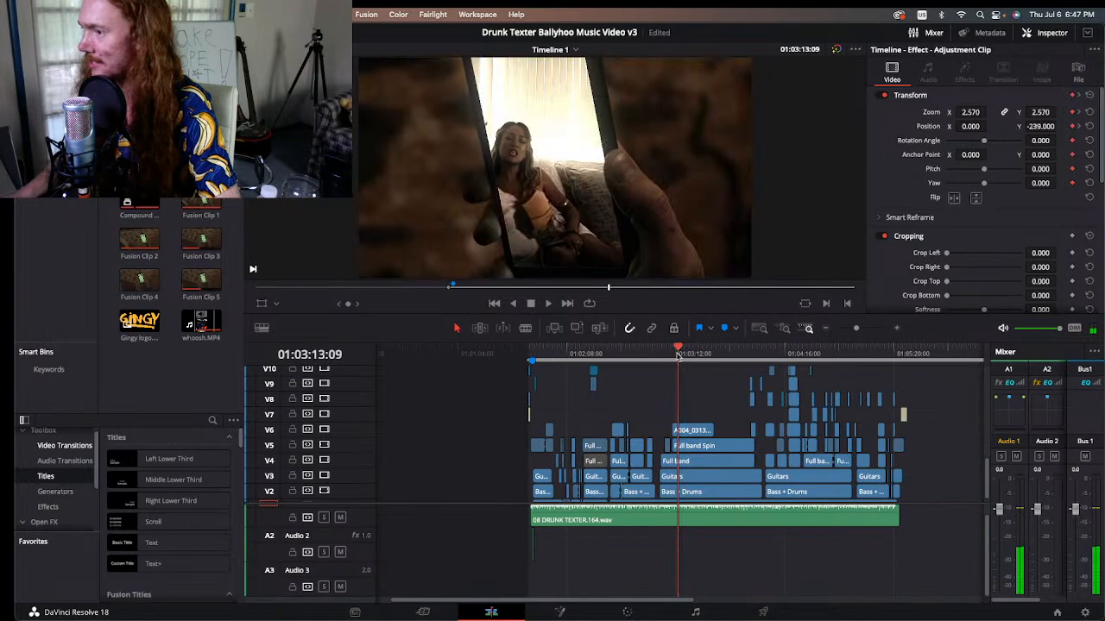
Step: Play the earlier phone shot around 01:03:10:16 and pause it at 01:03:11:02
{"action": "left_click", "coordinate": [896, 329]}
{"action": "left_click", "coordinate": [897, 329]}
{"action": "scroll", "coordinate": [706, 388], "scroll_direction": "up", "scroll_amount": 5}
{"action": "left_click_drag", "start_coordinate": [668, 354], "coordinate": [634, 354]}
{"action": "key", "text": "space"}
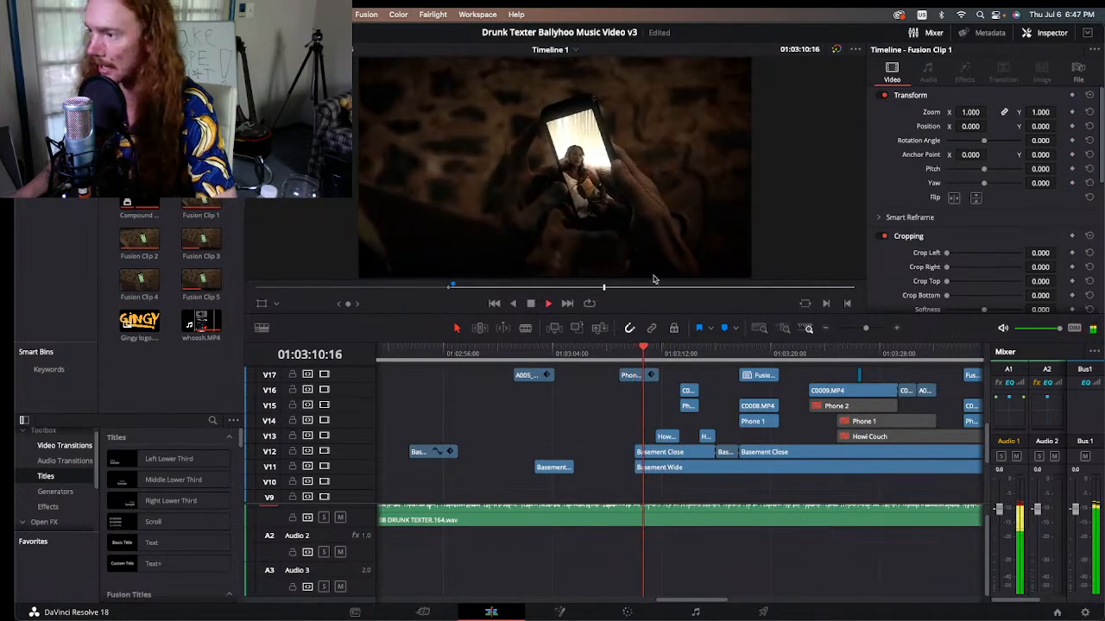
{"action": "key", "text": "space"}
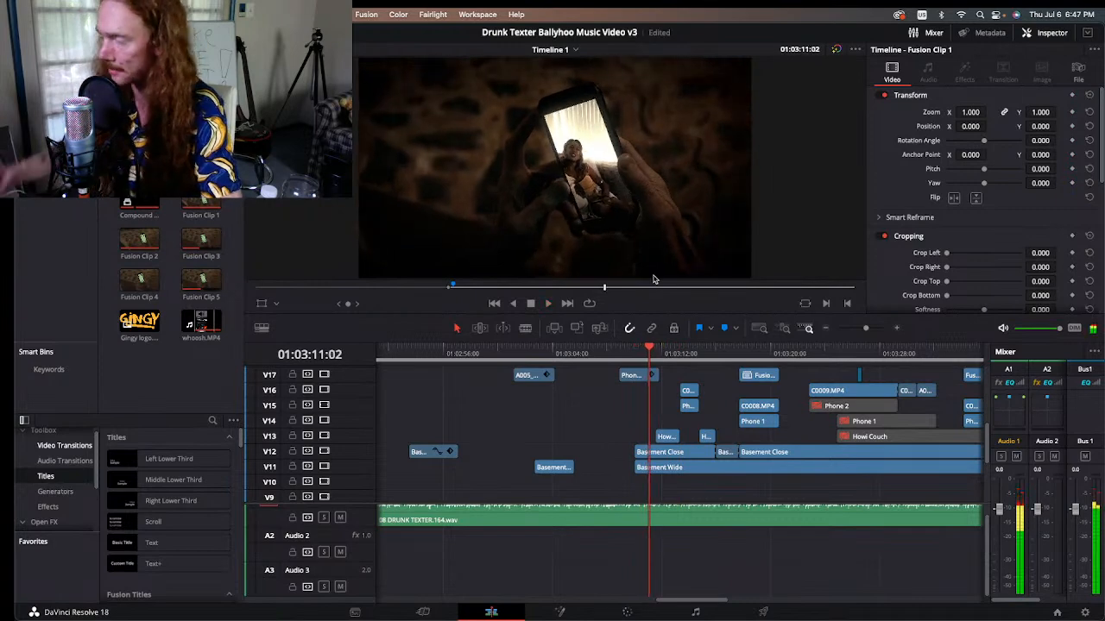
Step: Replay the phone shot from 01:03:08:22 to 01:03:09:18 and select its Fusion clip on track V19
{"action": "left_click_drag", "start_coordinate": [642, 352], "coordinate": [620, 352]}
{"action": "scroll", "coordinate": [640, 420], "scroll_direction": "up", "scroll_amount": 3}
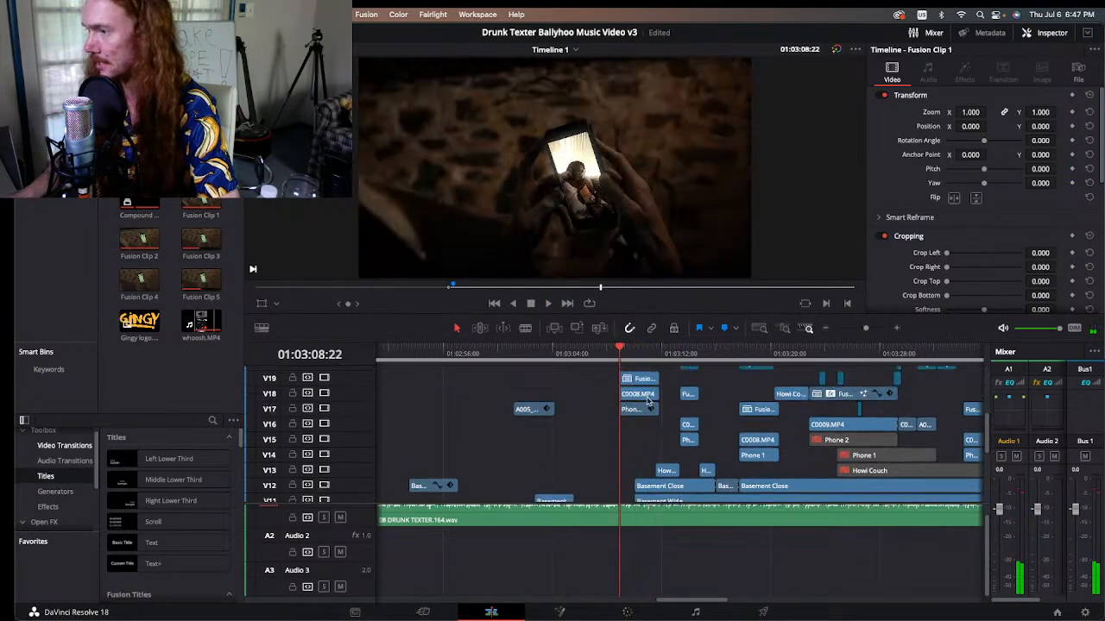
{"action": "key", "text": "space"}
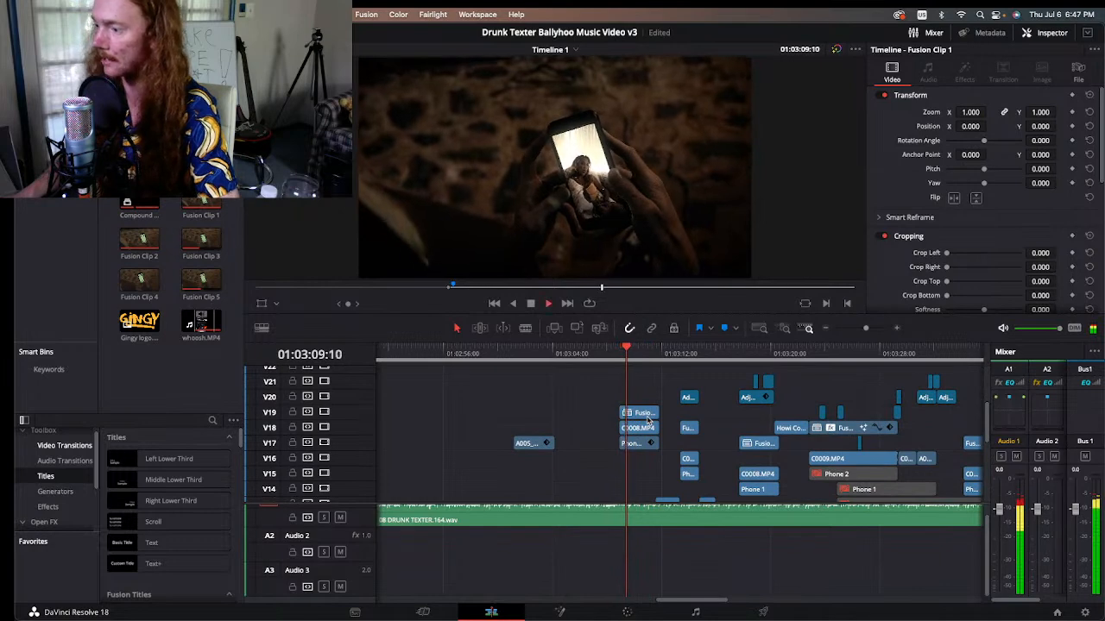
{"action": "key", "text": "space"}
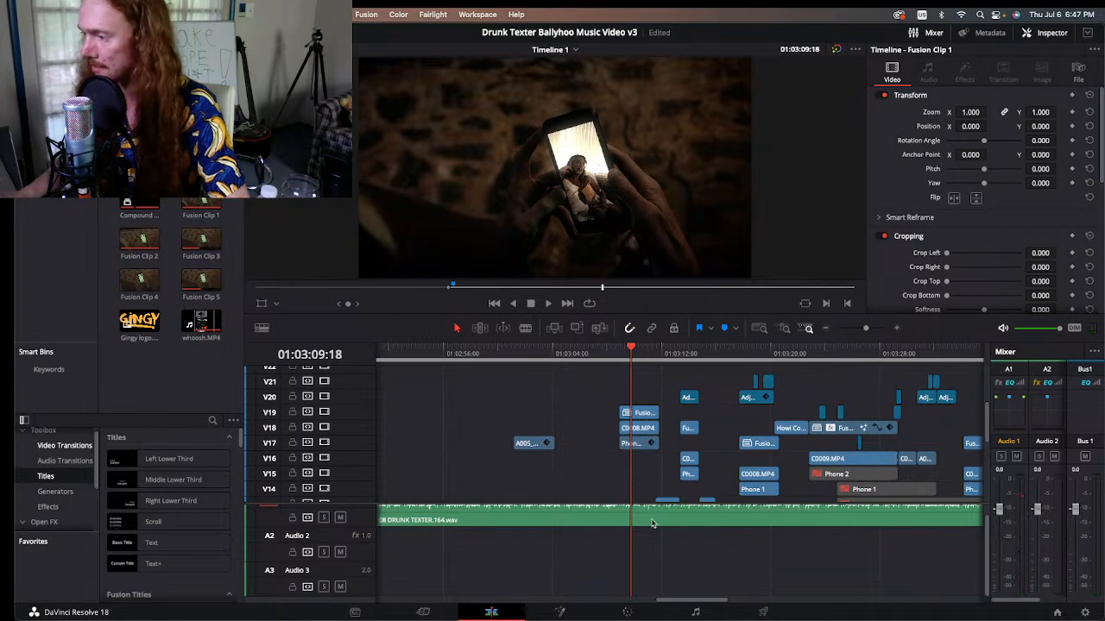
{"action": "scroll", "coordinate": [629, 490], "scroll_direction": "down", "scroll_amount": 1}
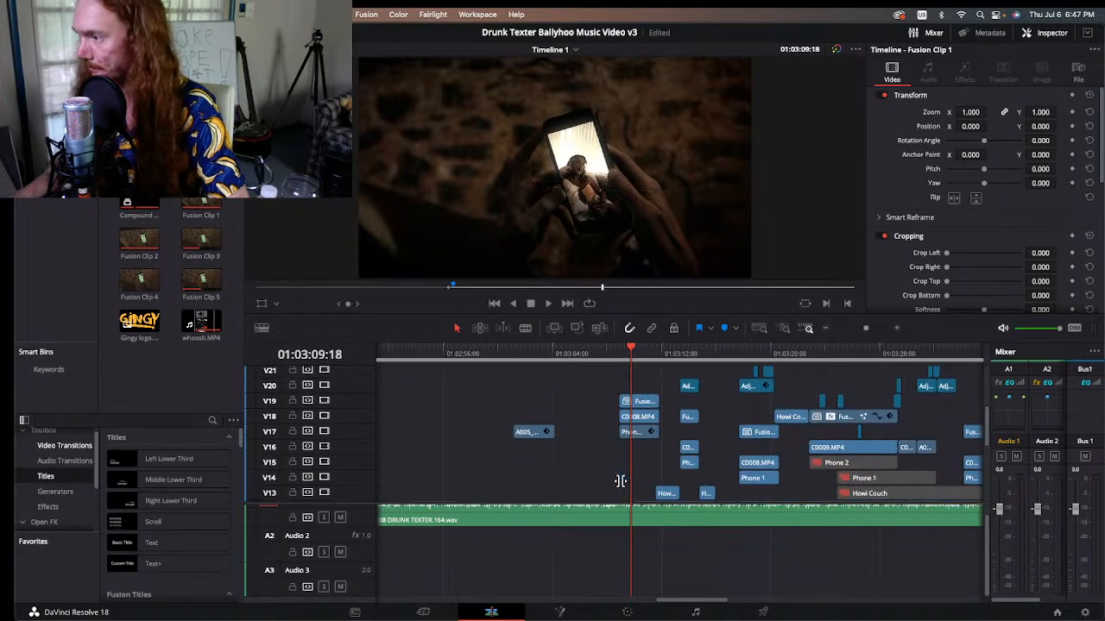
{"action": "left_click", "coordinate": [640, 402]}
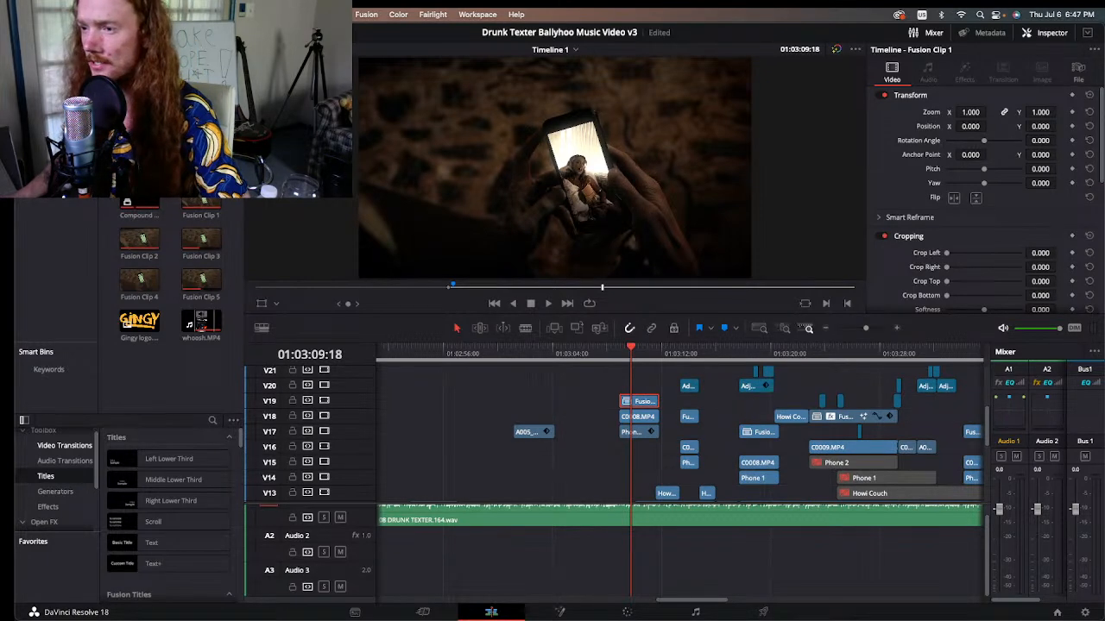
Step: Preview and scrub through the couch source clips C0009.MP4 and C0007.MP4 of the woman shown on the phone
{"action": "double_click", "coordinate": [201, 160]}
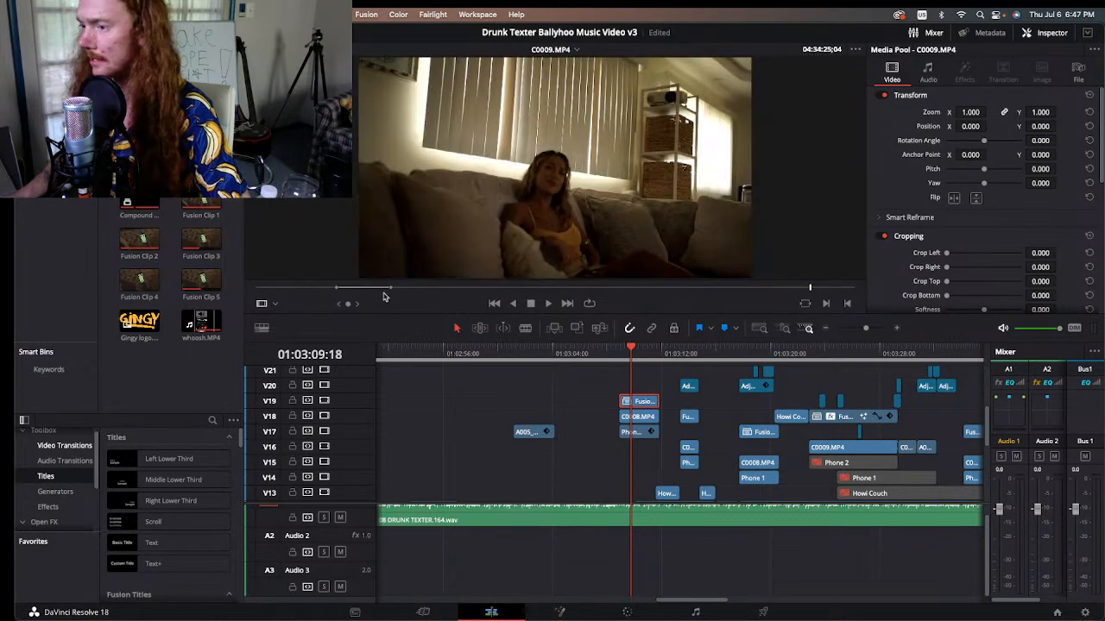
{"action": "left_click", "coordinate": [354, 288]}
{"action": "left_click_drag", "start_coordinate": [353, 288], "coordinate": [485, 289]}
{"action": "double_click", "coordinate": [139, 157]}
{"action": "key", "text": "space"}
{"action": "double_click", "coordinate": [202, 158]}
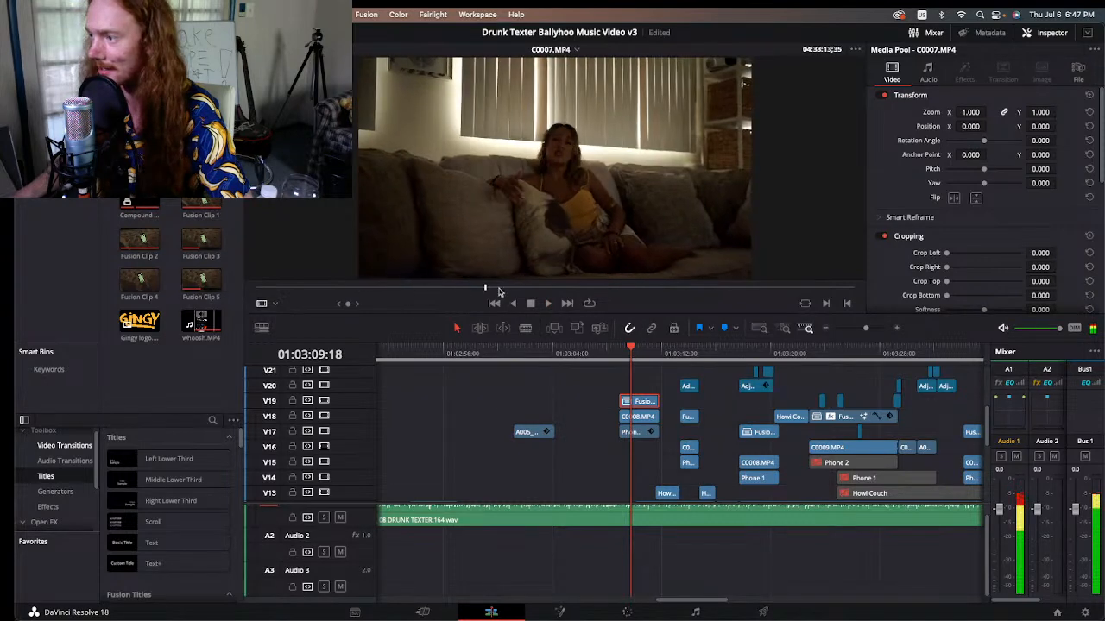
Step: Scrub through the remaining couch source clips C0010.MP4 and C0011.MP4
{"action": "double_click", "coordinate": [201, 158]}
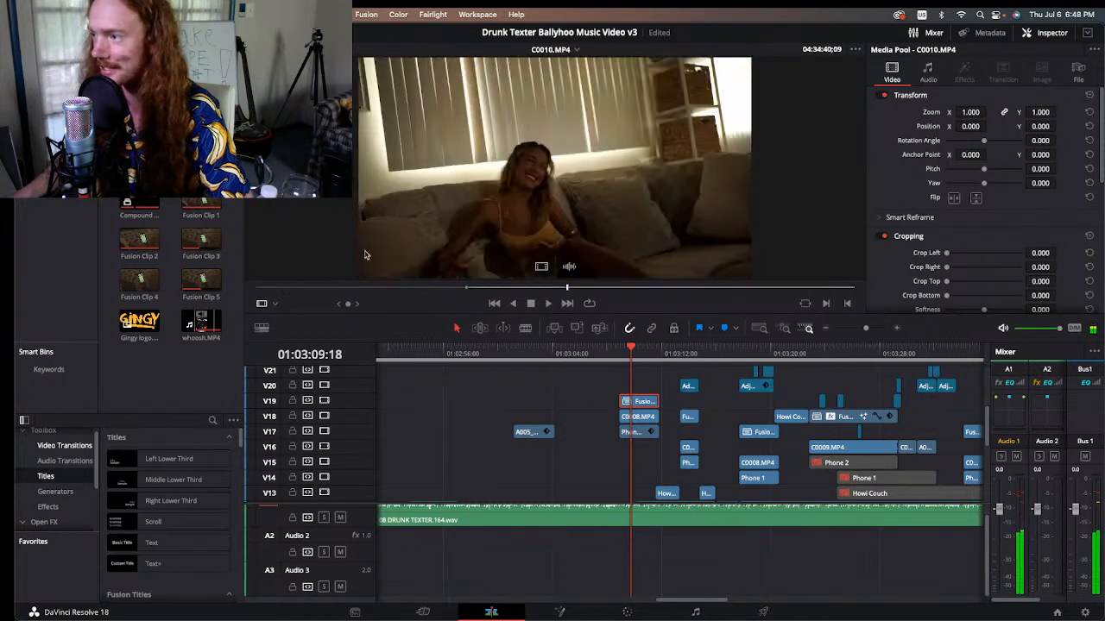
{"action": "left_click_drag", "start_coordinate": [430, 286], "coordinate": [688, 294]}
{"action": "double_click", "coordinate": [201, 158]}
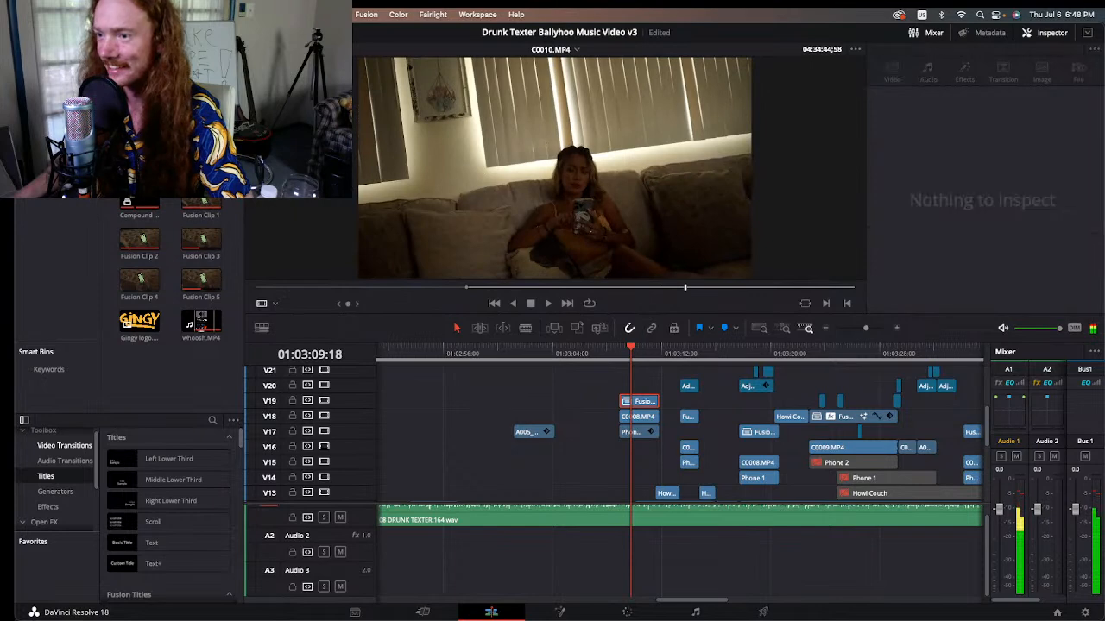
{"action": "left_click_drag", "start_coordinate": [434, 288], "coordinate": [495, 302]}
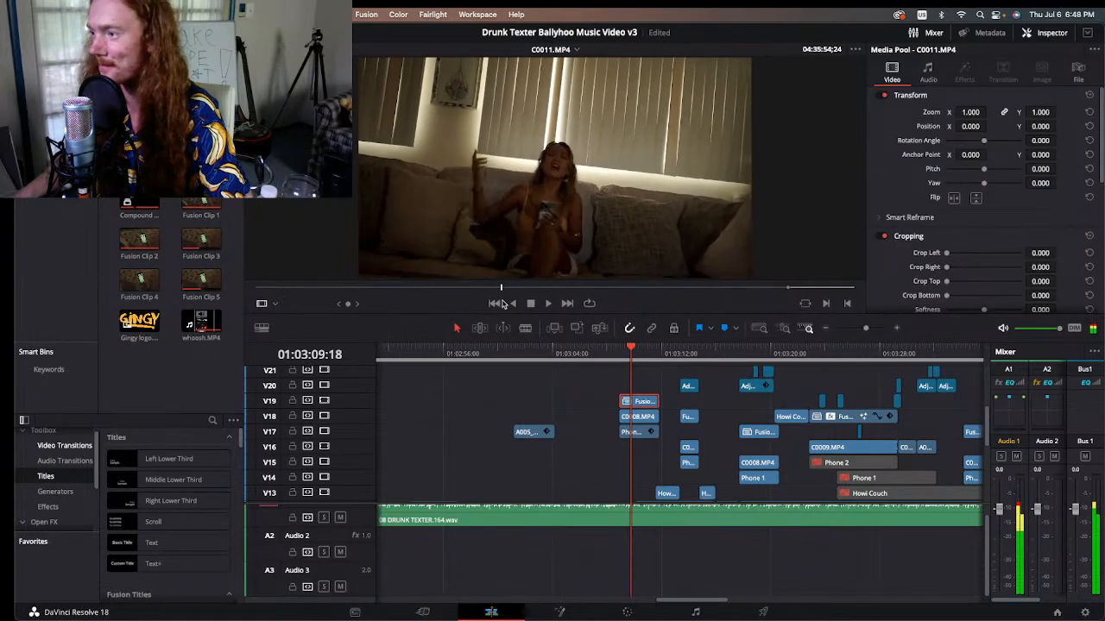
Step: Go back to the phone shot at 01:03:08:22 and view the source clip A005_03130134_C488.braw full screen, with the phone's X tracking marks
{"action": "left_click", "coordinate": [618, 354]}
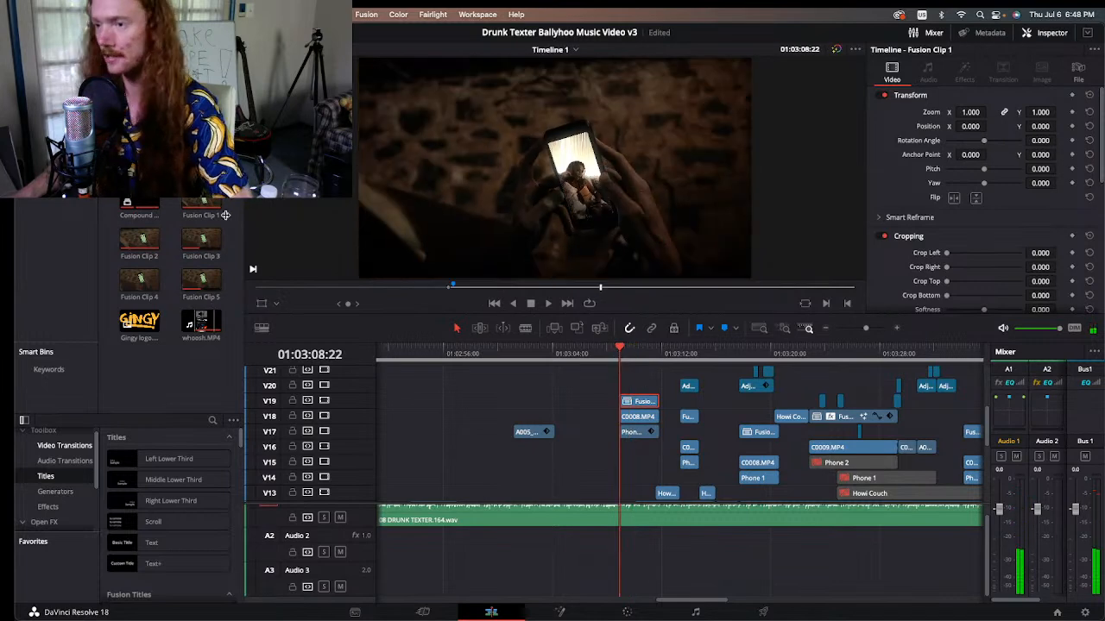
{"action": "left_click", "coordinate": [52, 82]}
{"action": "scroll", "coordinate": [166, 327], "scroll_direction": "down", "scroll_amount": 10}
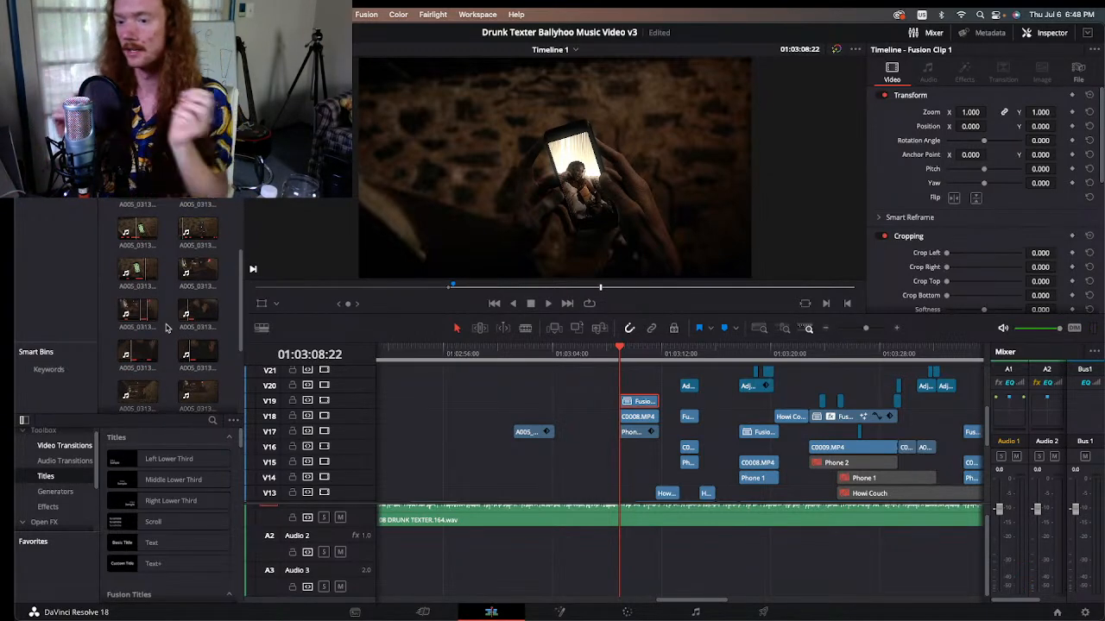
{"action": "double_click", "coordinate": [138, 232]}
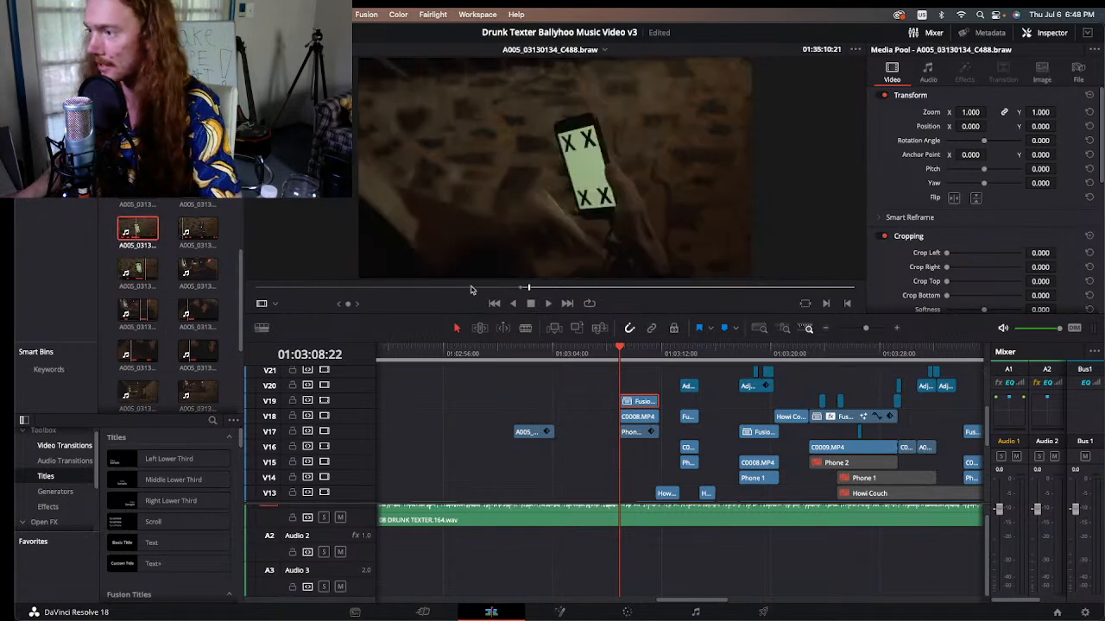
{"action": "left_click_drag", "start_coordinate": [455, 289], "coordinate": [493, 297]}
{"action": "key", "text": "super+f"}
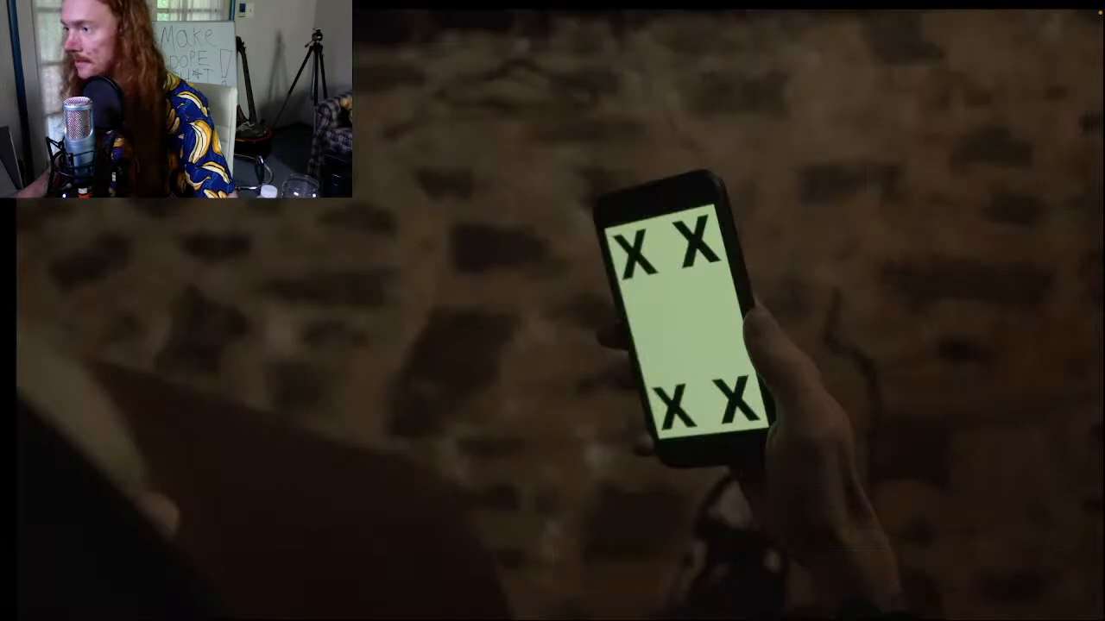
{"action": "mouse_move", "coordinate": [505, 229]}
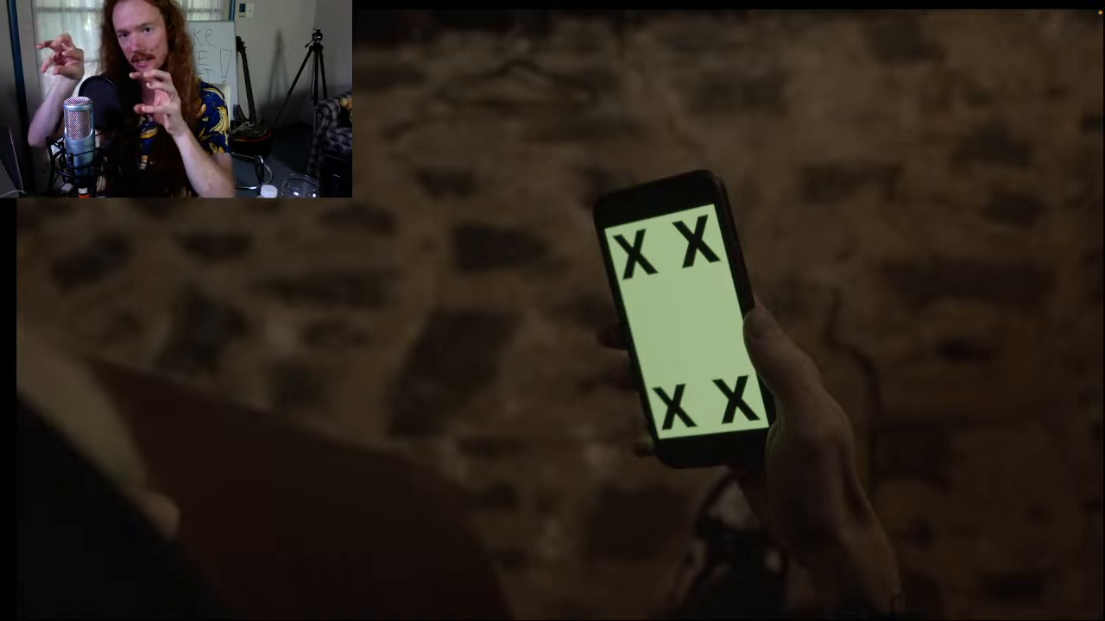
{"action": "mouse_move", "coordinate": [640, 206]}
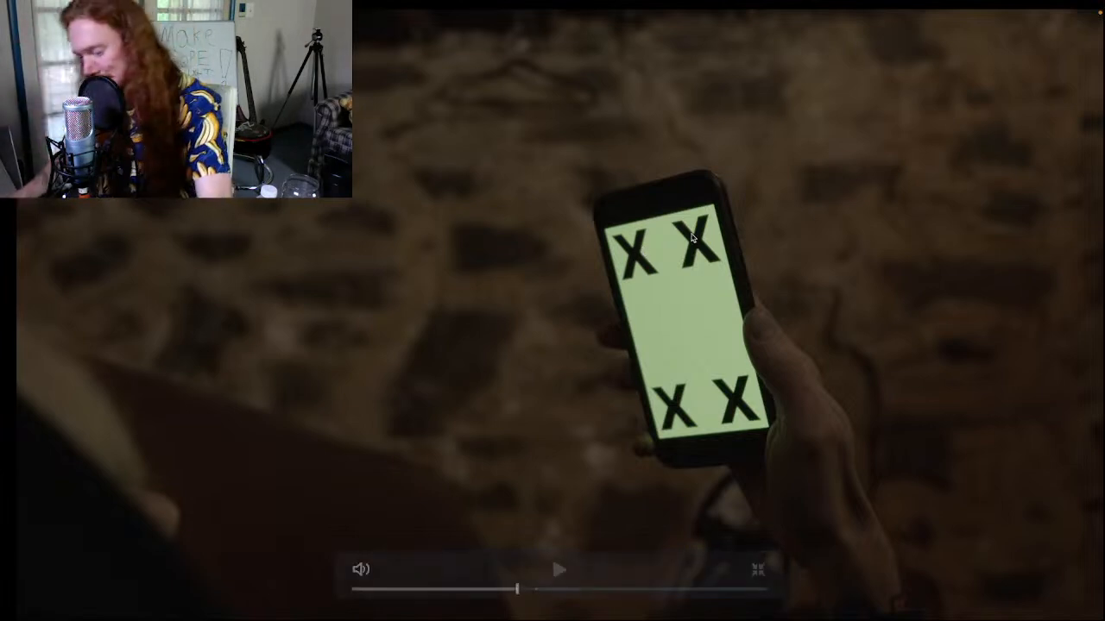
Step: Leave the full-screen view, enlarge the timeline around the phone shot and scrub source clip A005_03130134_C488.braw to 01:35:11:15
{"action": "key", "text": "Escape"}
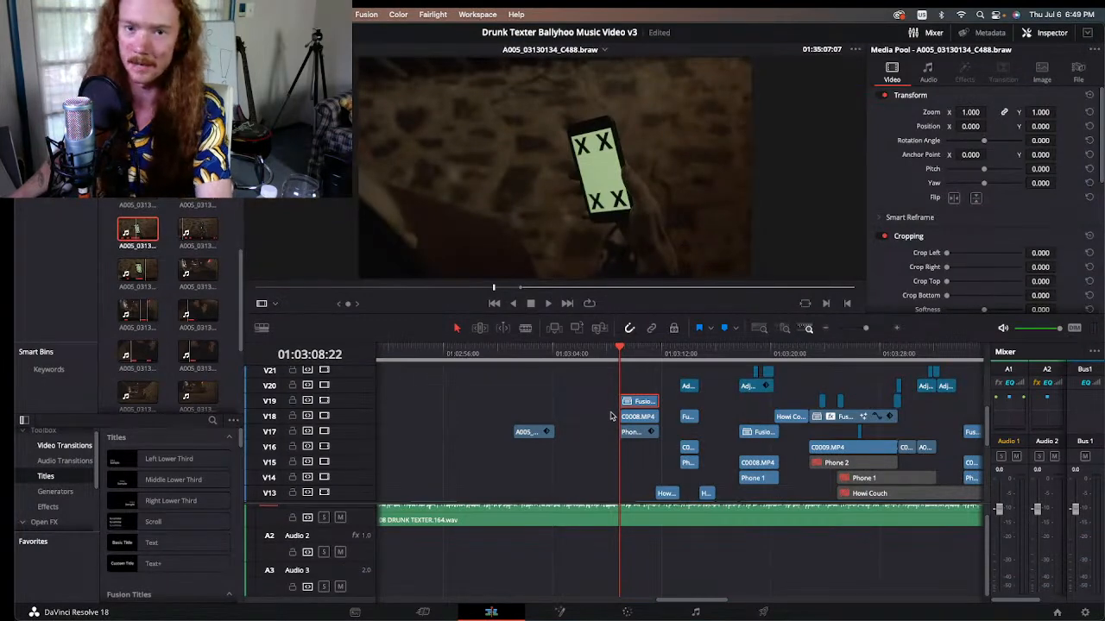
{"action": "left_click", "coordinate": [897, 328]}
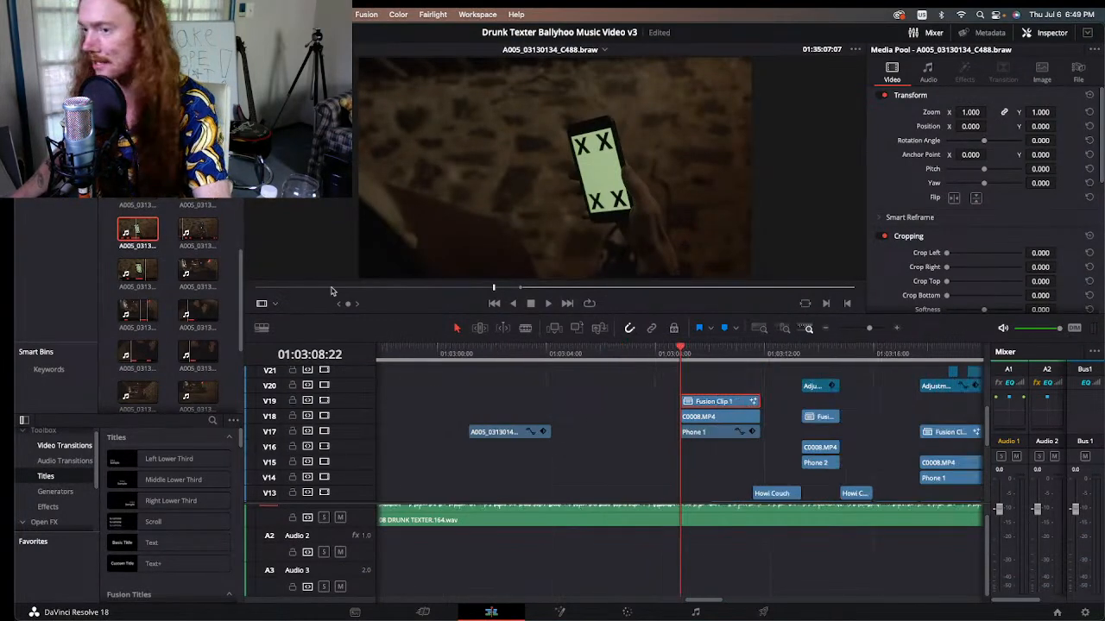
{"action": "left_click_drag", "start_coordinate": [492, 291], "coordinate": [536, 296]}
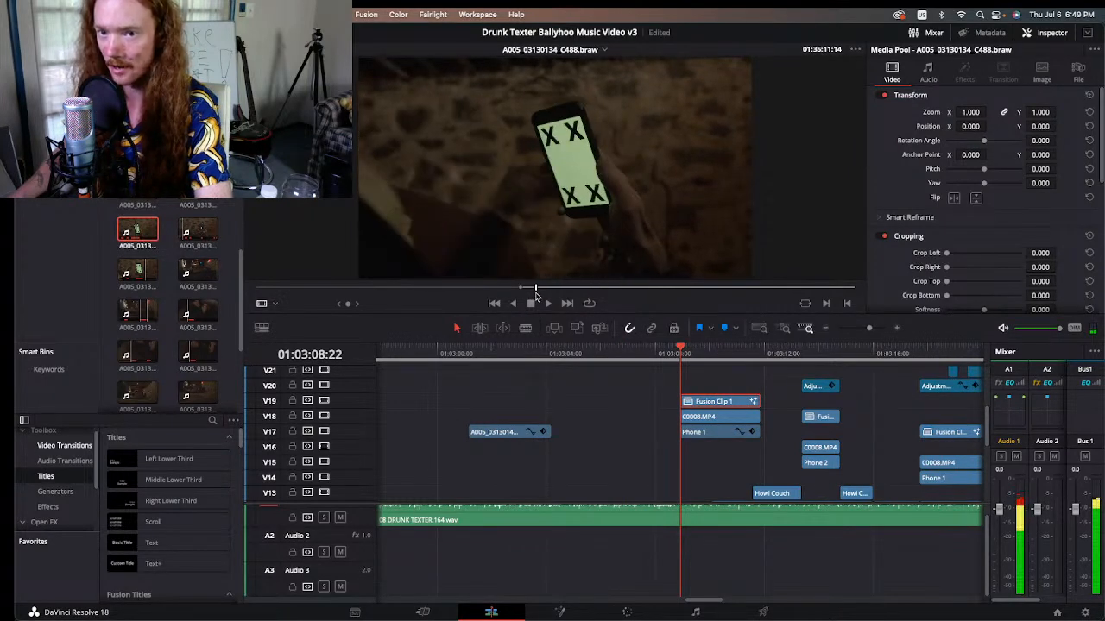
Step: Open Fusion Clip 1 from track V19 in the Fusion page and bring its whole node tree into view
{"action": "left_click", "coordinate": [708, 399]}
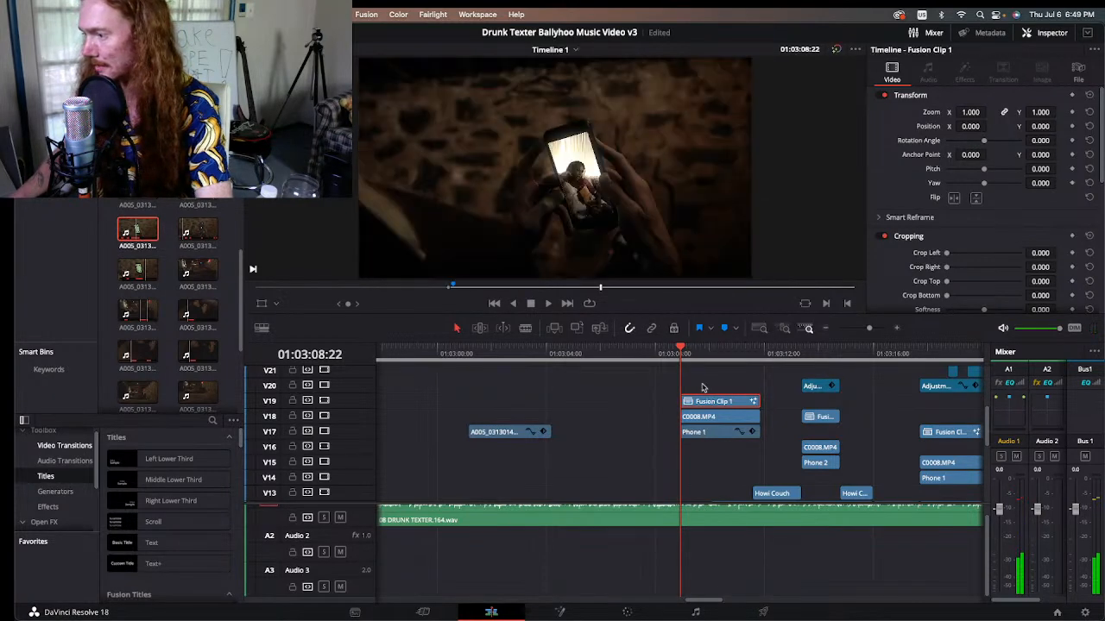
{"action": "left_click", "coordinate": [562, 611]}
{"action": "left_click_drag", "start_coordinate": [277, 432], "coordinate": [436, 440]}
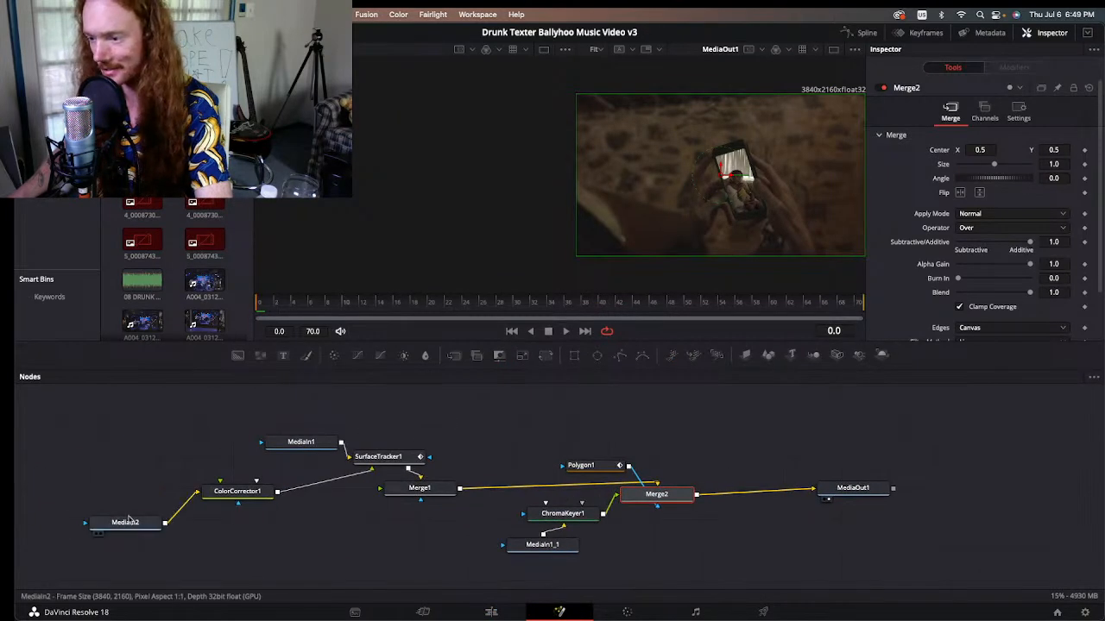
Step: View MediaIn2 beside the MediaOut1 result, move its node closer below ColorCorrector1, and scrub the couch footage to frame 13
{"action": "left_click", "coordinate": [99, 529]}
{"action": "key", "text": "1"}
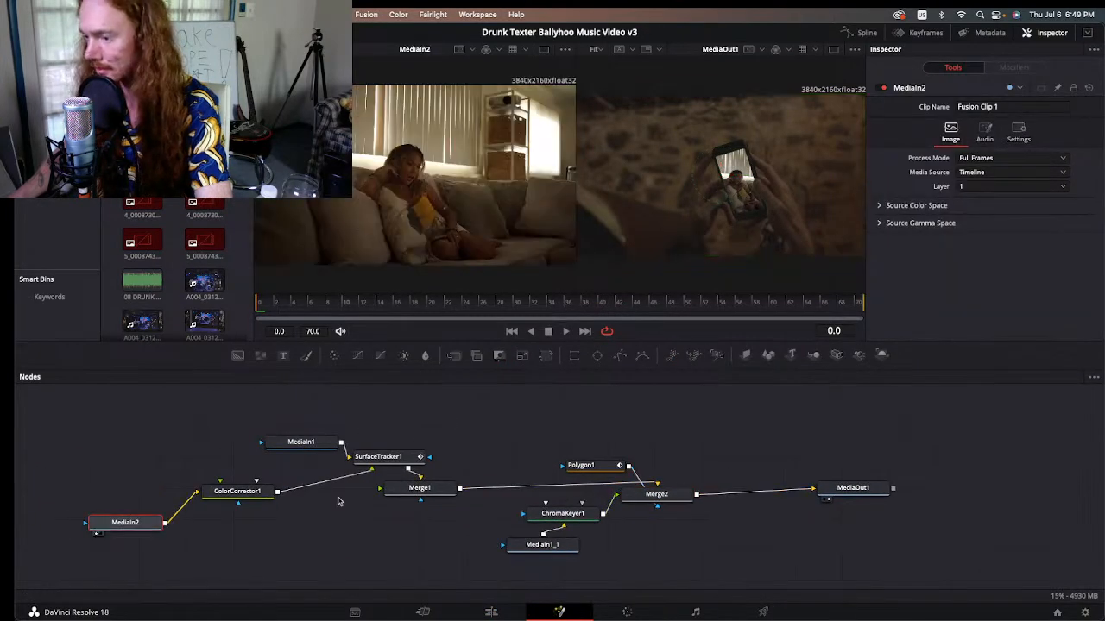
{"action": "left_click_drag", "start_coordinate": [127, 523], "coordinate": [182, 544]}
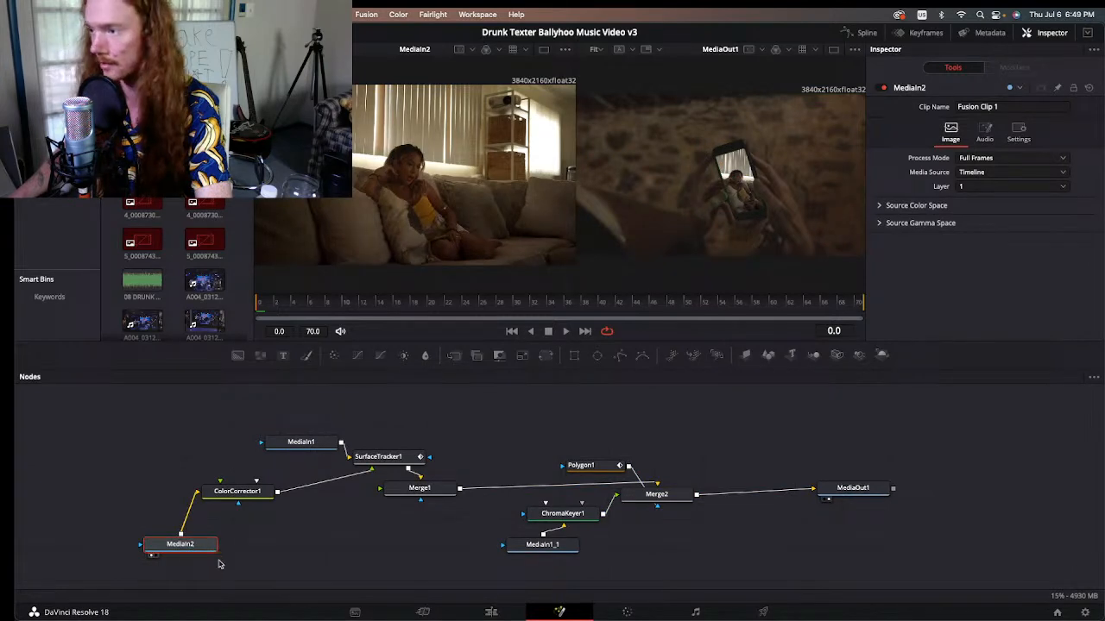
{"action": "left_click_drag", "start_coordinate": [291, 302], "coordinate": [366, 316]}
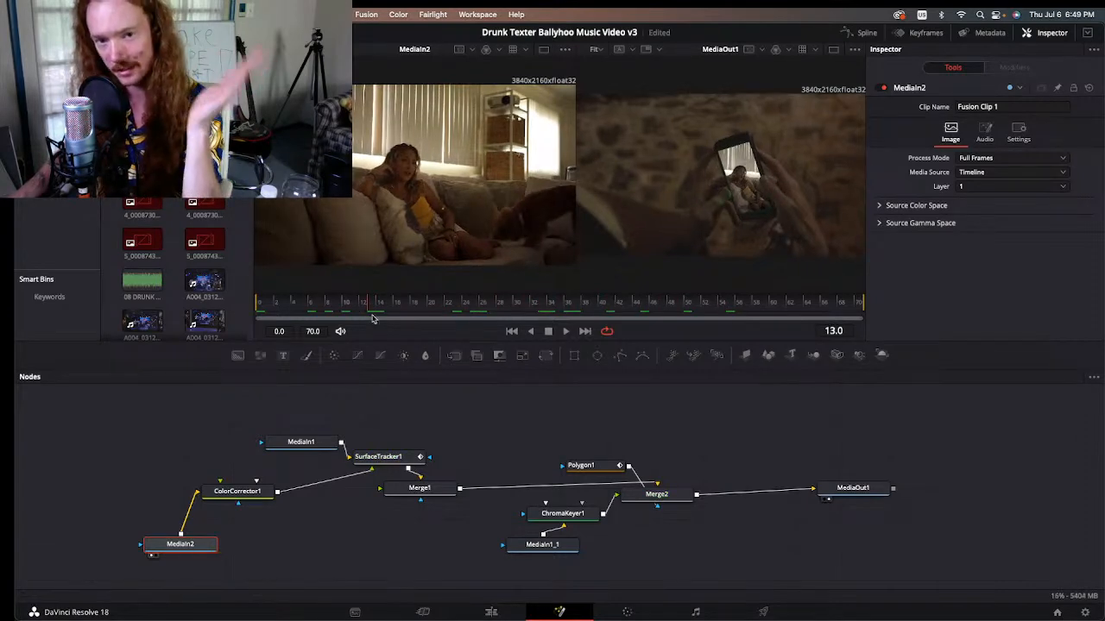
Step: View MediaIn1_1 beside the final output and scrub the phone footage to frame 41
{"action": "left_click", "coordinate": [516, 549]}
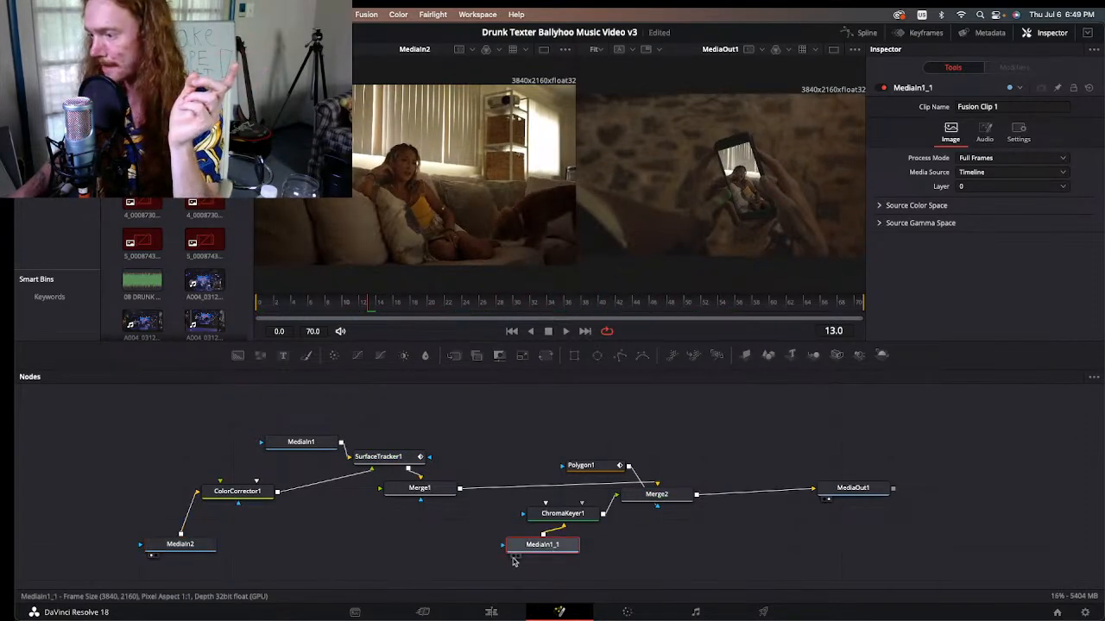
{"action": "key", "text": "1"}
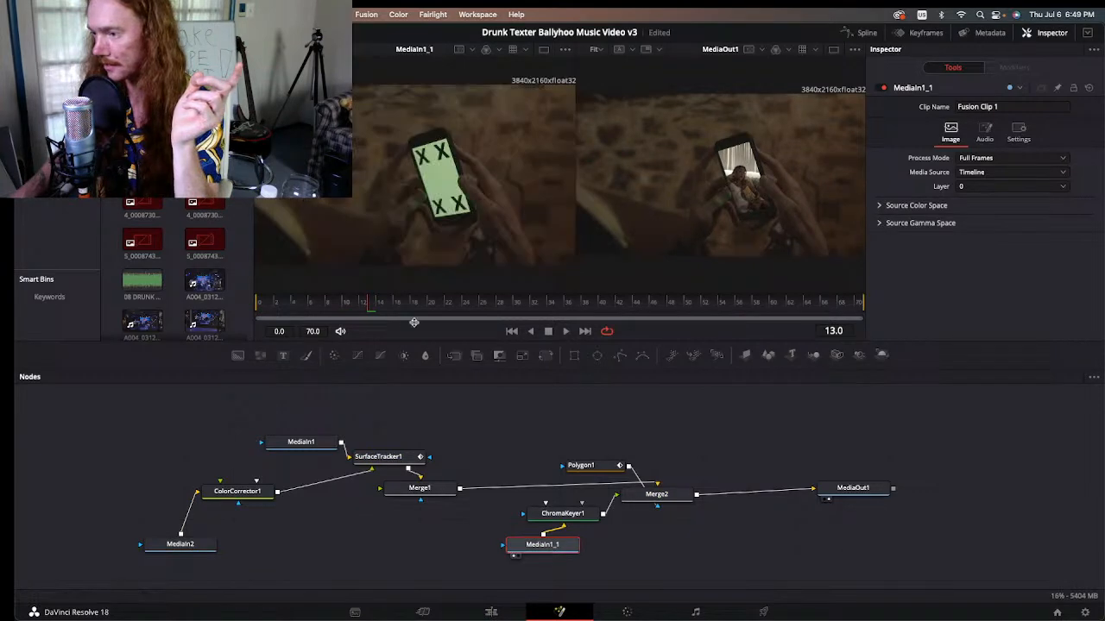
{"action": "left_click_drag", "start_coordinate": [380, 303], "coordinate": [602, 307]}
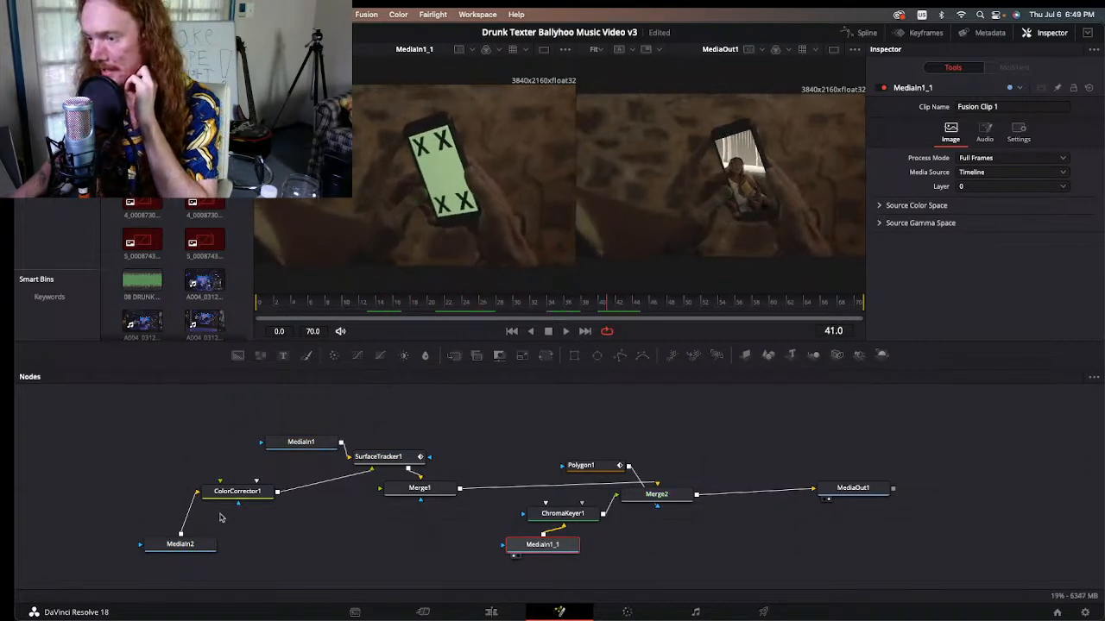
Step: View the ChromaKeyer1 output against its MediaIn1_1 source and scrub the keyed phone screen to frame 24
{"action": "left_click", "coordinate": [557, 515]}
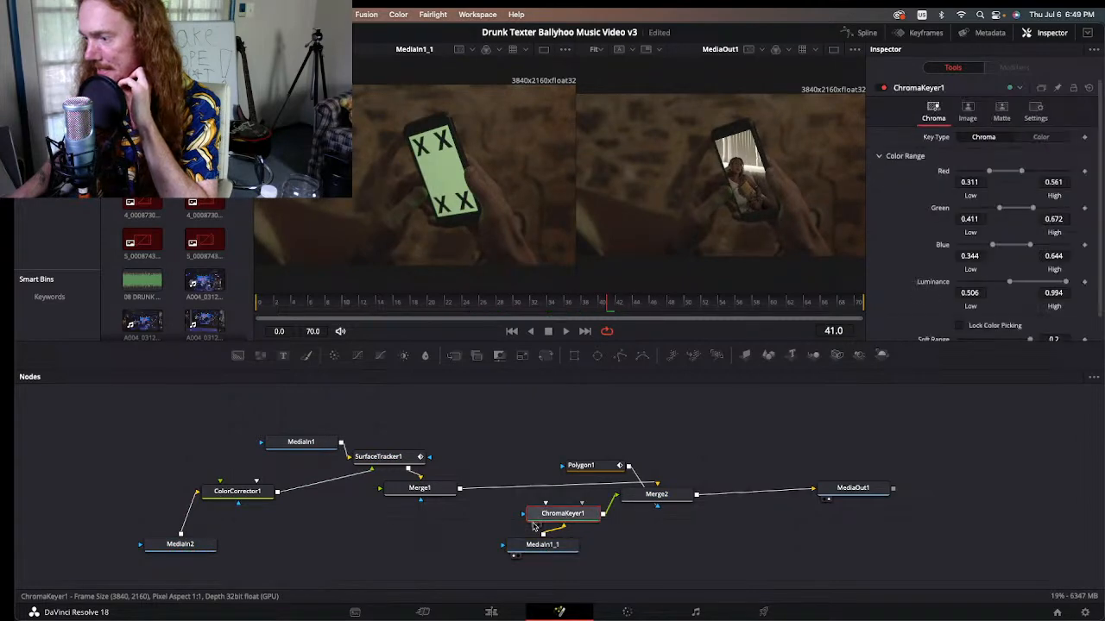
{"action": "key", "text": "1"}
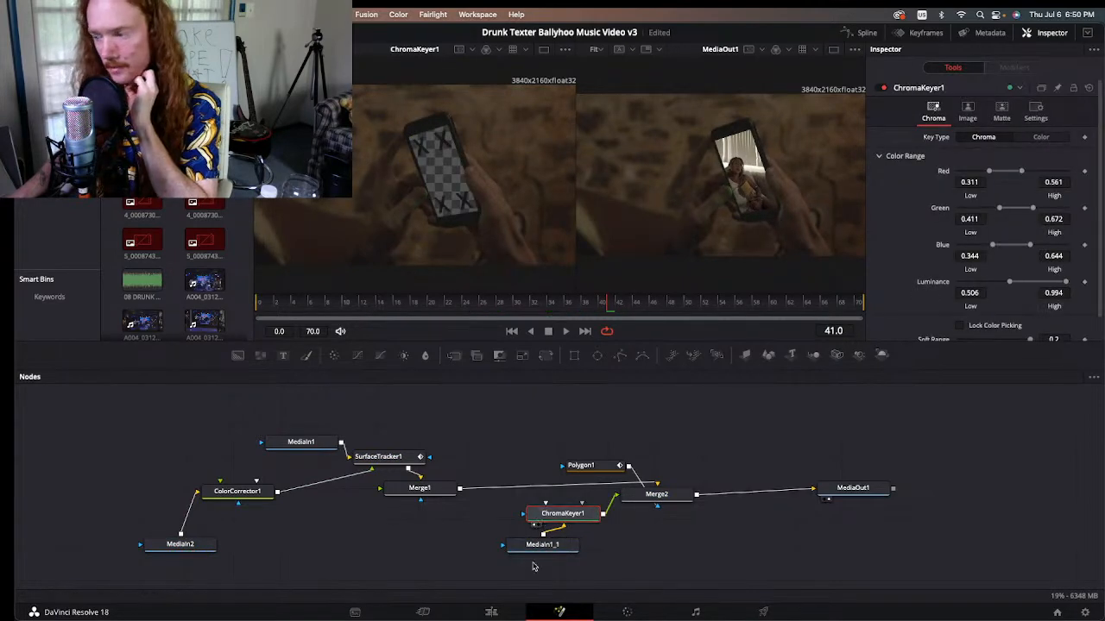
{"action": "left_click", "coordinate": [513, 555]}
{"action": "left_click", "coordinate": [535, 525]}
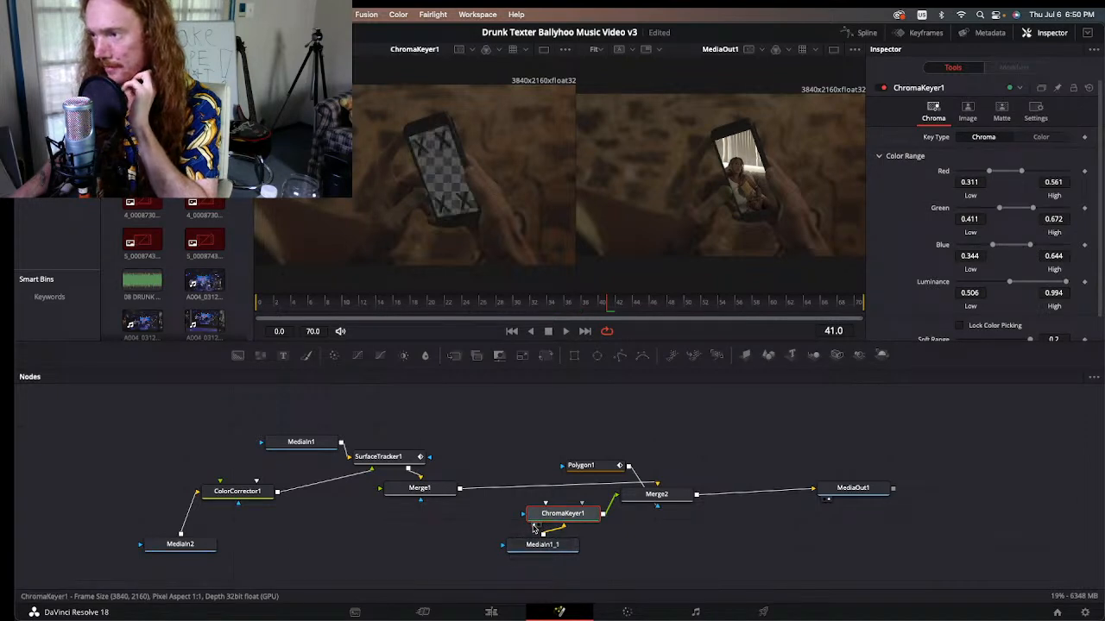
{"action": "left_click_drag", "start_coordinate": [278, 303], "coordinate": [375, 321]}
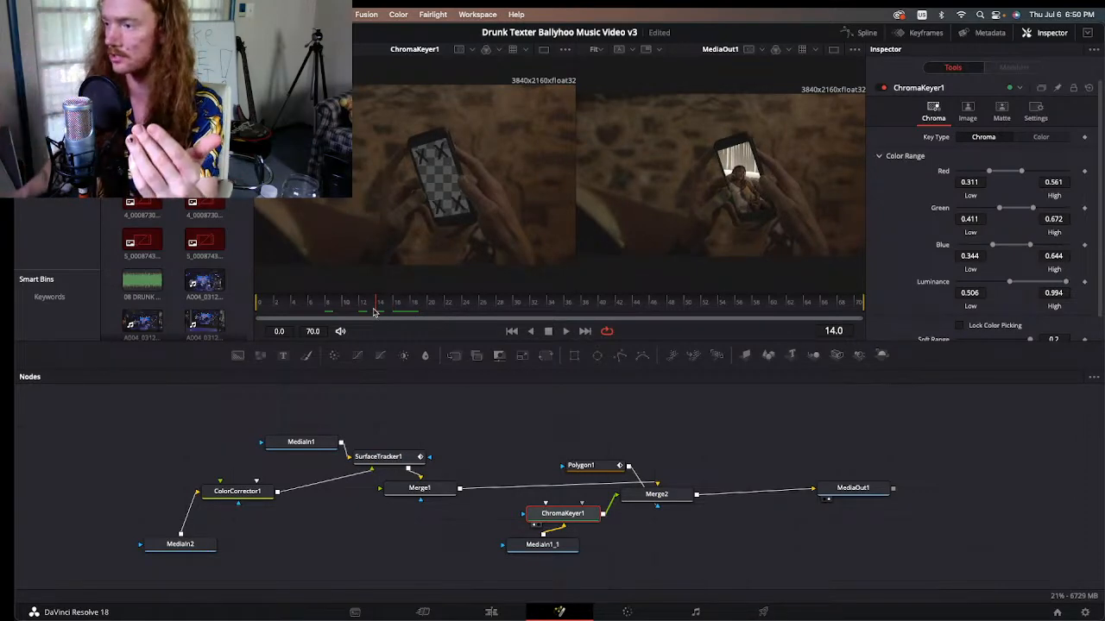
{"action": "left_click_drag", "start_coordinate": [377, 315], "coordinate": [466, 309]}
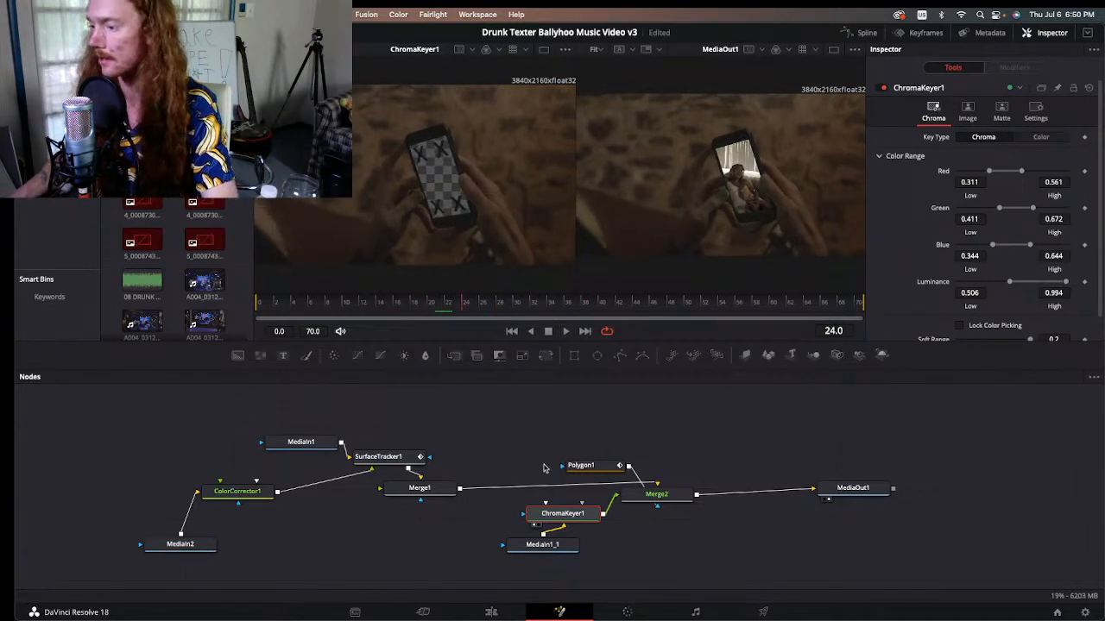
Step: Examine how ChromaKeyer1 and the Polygon1 hand mask feed into Merge2, checking each node's settings
{"action": "left_click", "coordinate": [601, 467]}
{"action": "left_click", "coordinate": [632, 496]}
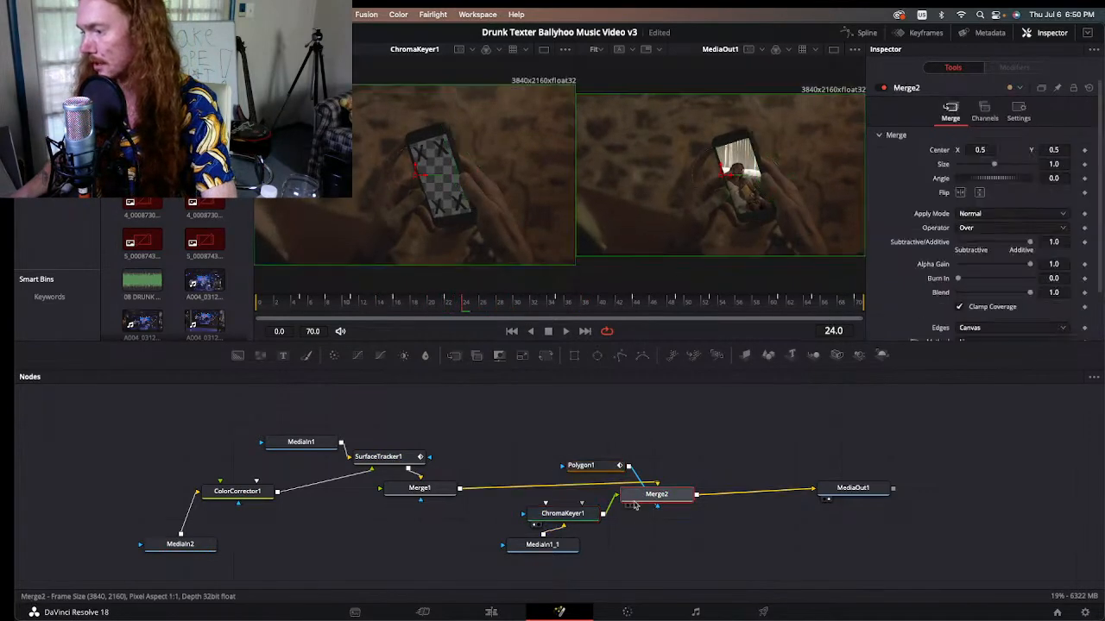
{"action": "left_click", "coordinate": [570, 518]}
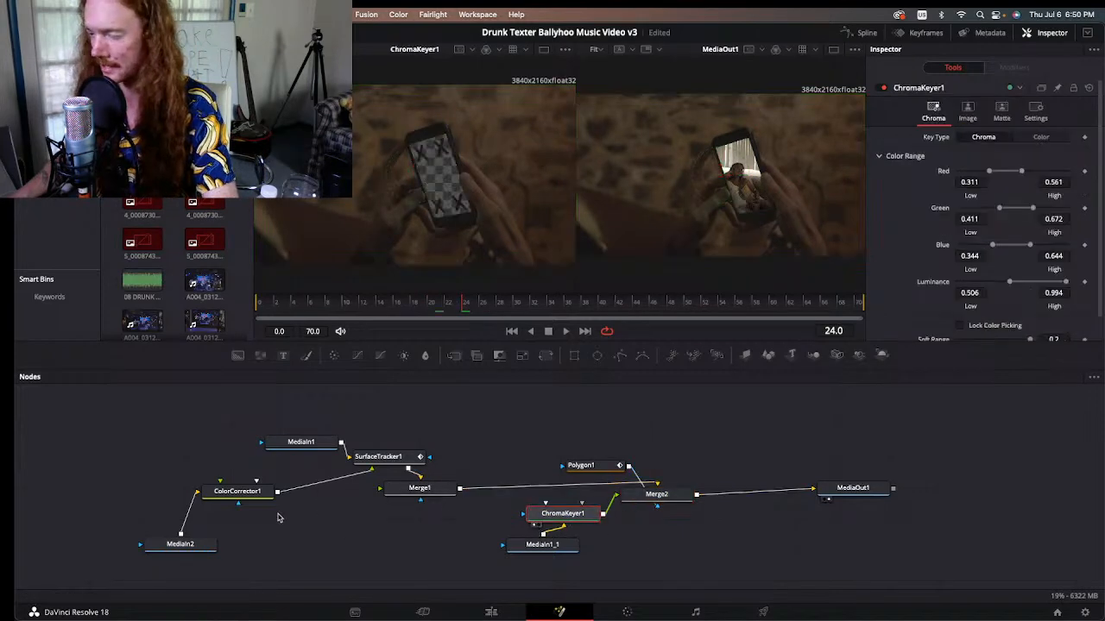
{"action": "left_click", "coordinate": [679, 495]}
{"action": "left_click", "coordinate": [580, 466]}
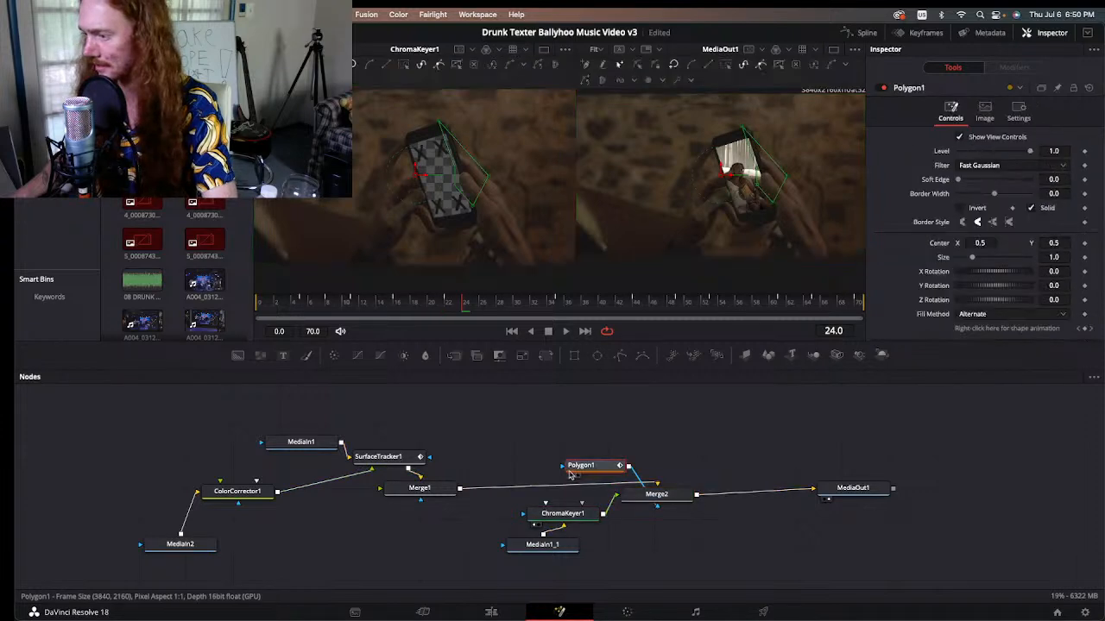
{"action": "key", "text": "1"}
{"action": "key", "text": "1"}
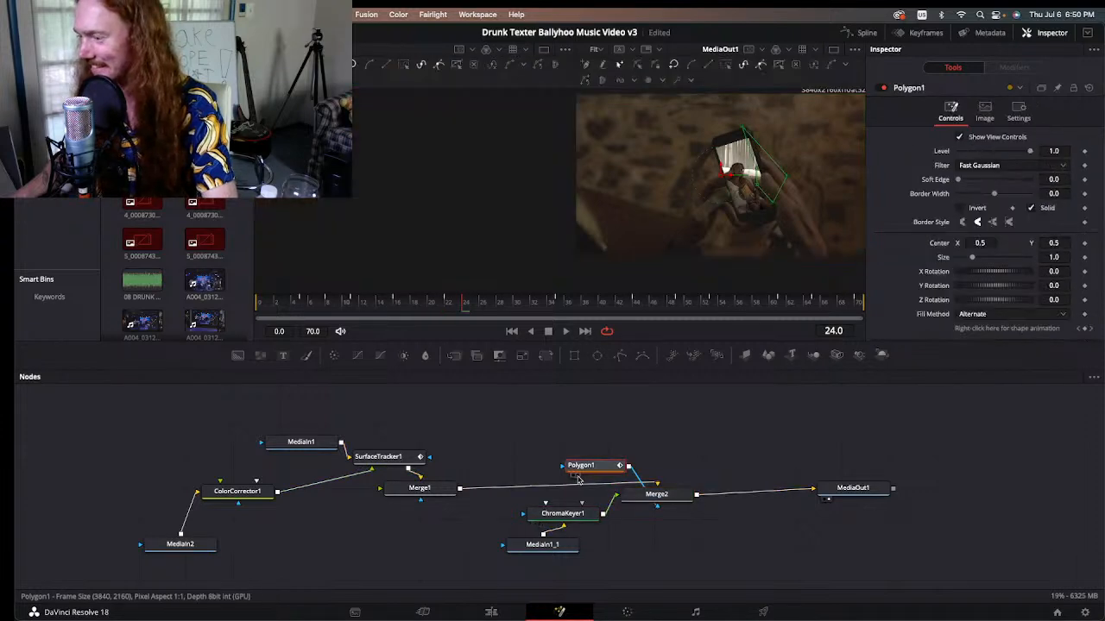
Step: Compare the MediaIn2 couch footage with the ColorCorrector1 output to examine the saturation correction
{"action": "left_click", "coordinate": [180, 547]}
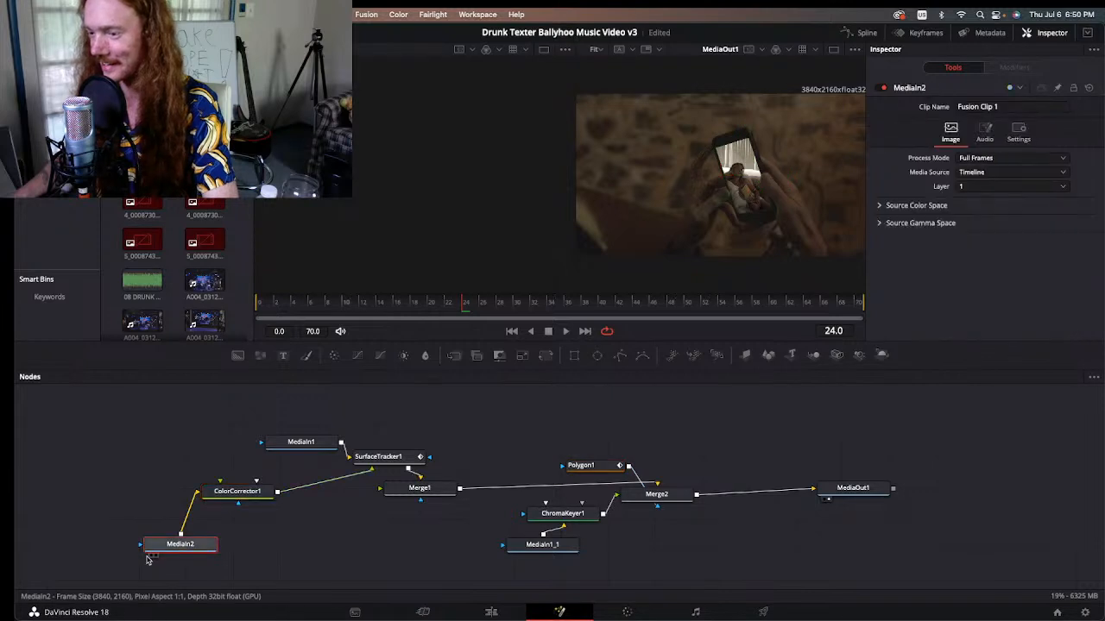
{"action": "key", "text": "1"}
{"action": "left_click", "coordinate": [224, 493]}
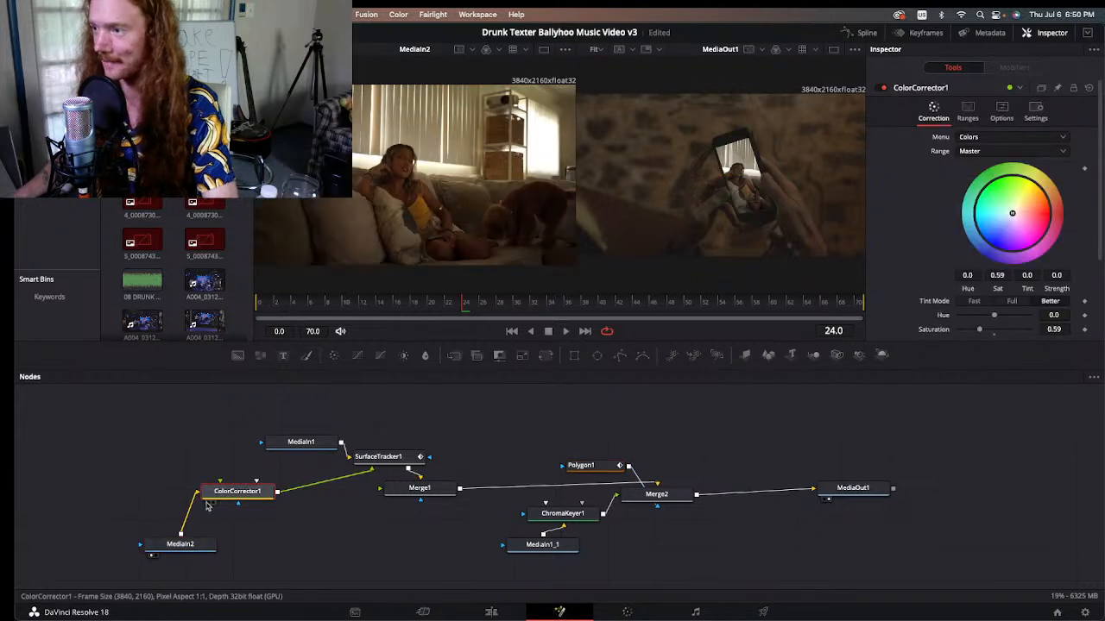
{"action": "key", "text": "1"}
{"action": "key", "text": "1"}
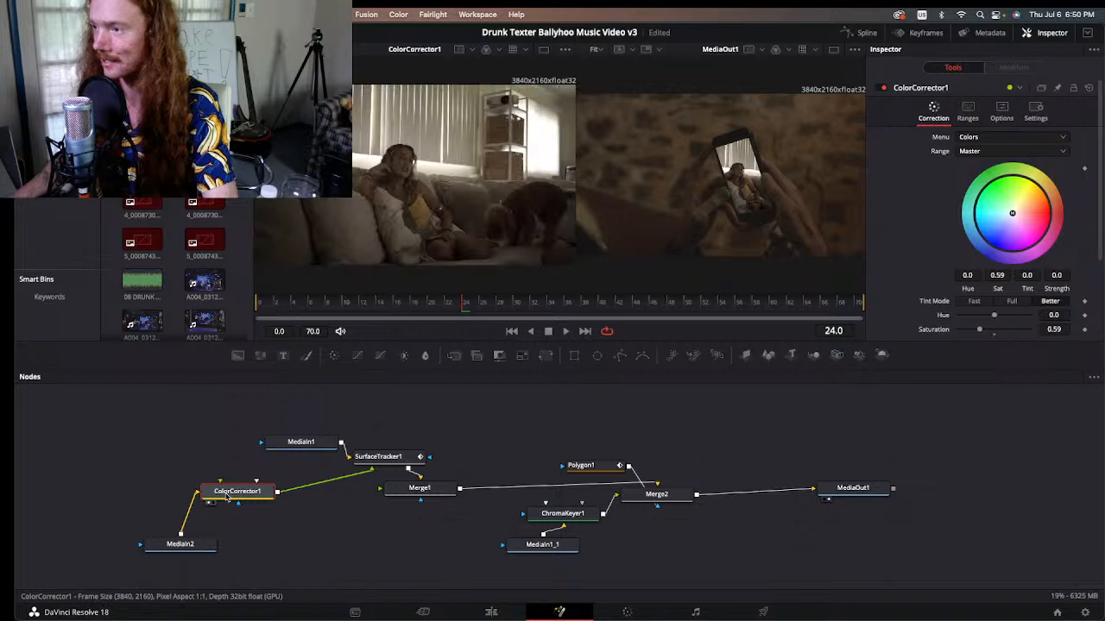
{"action": "key", "text": "1"}
{"action": "key", "text": "1"}
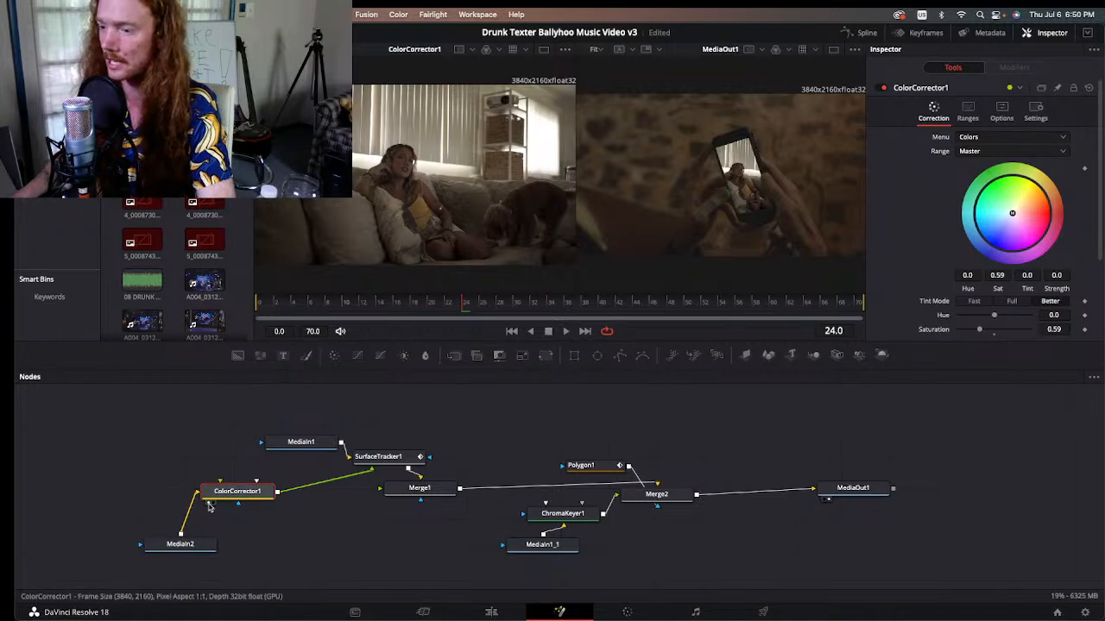
Step: View the SurfaceTracker1 node's output, disable MediaIn2, and reselect SurfaceTracker1 to show its tracking mesh
{"action": "left_click", "coordinate": [371, 459]}
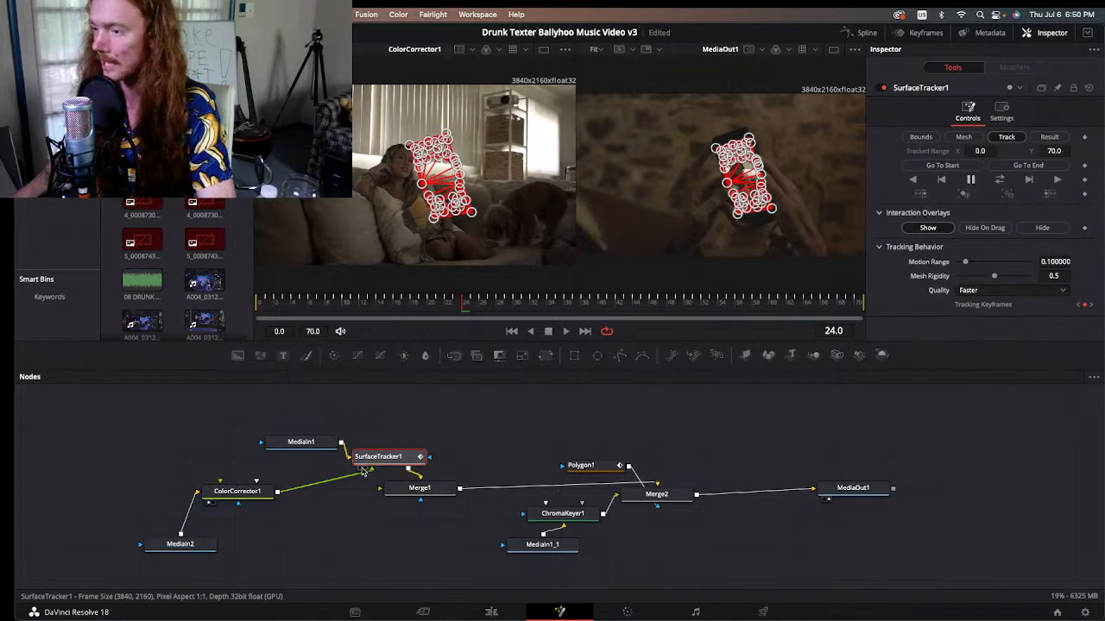
{"action": "left_click", "coordinate": [360, 469]}
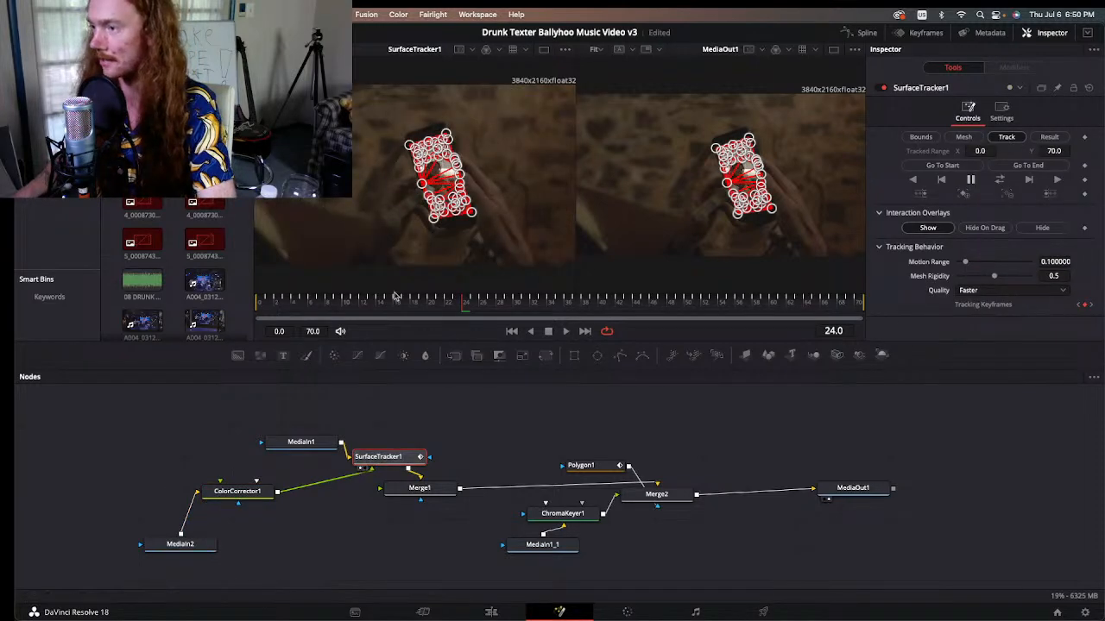
{"action": "scroll", "coordinate": [441, 181], "scroll_direction": "up", "scroll_amount": 3}
{"action": "scroll", "coordinate": [438, 181], "scroll_direction": "down", "scroll_amount": 3}
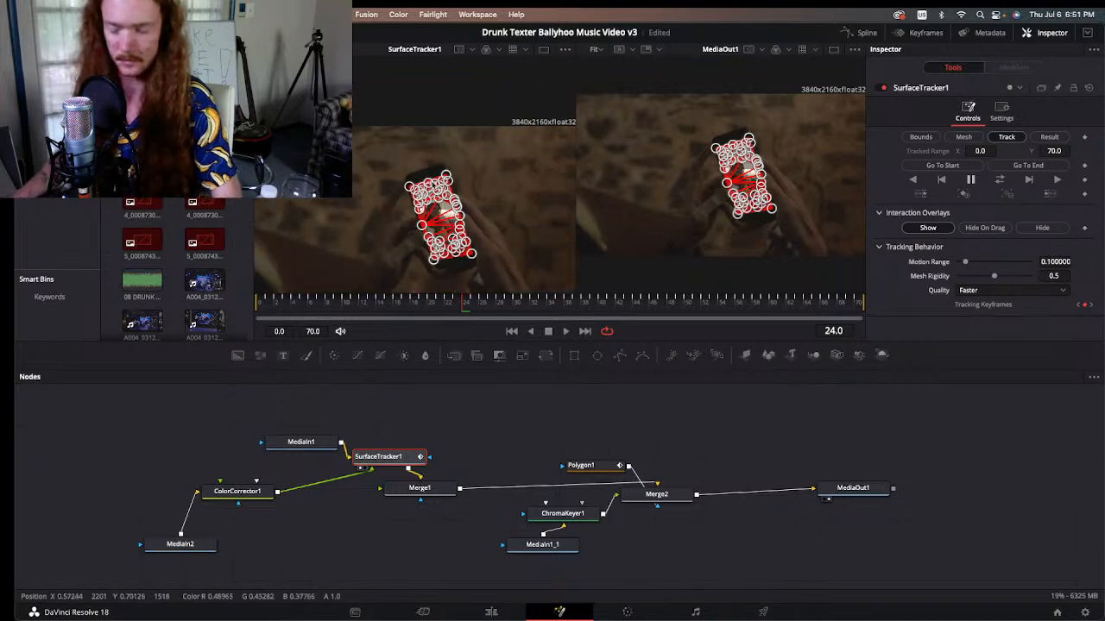
{"action": "left_click", "coordinate": [179, 544]}
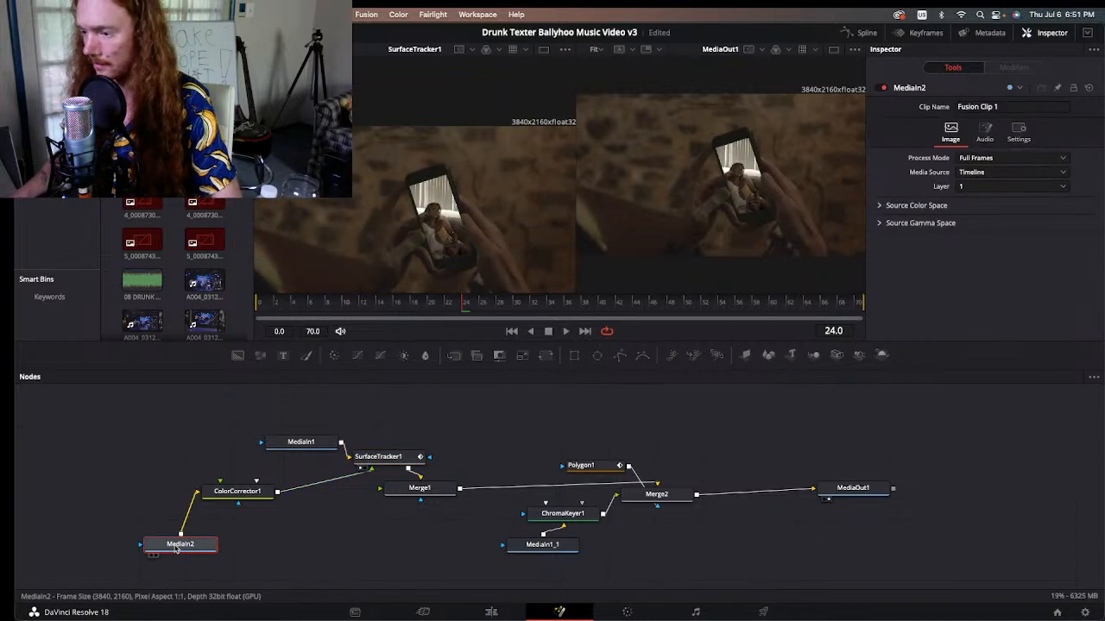
{"action": "left_click", "coordinate": [378, 457]}
Step: Examine SurfaceTracker1's mesh points around the X marks and edges of the phone screen up close
{"action": "scroll", "coordinate": [432, 249], "scroll_direction": "up", "scroll_amount": 5}
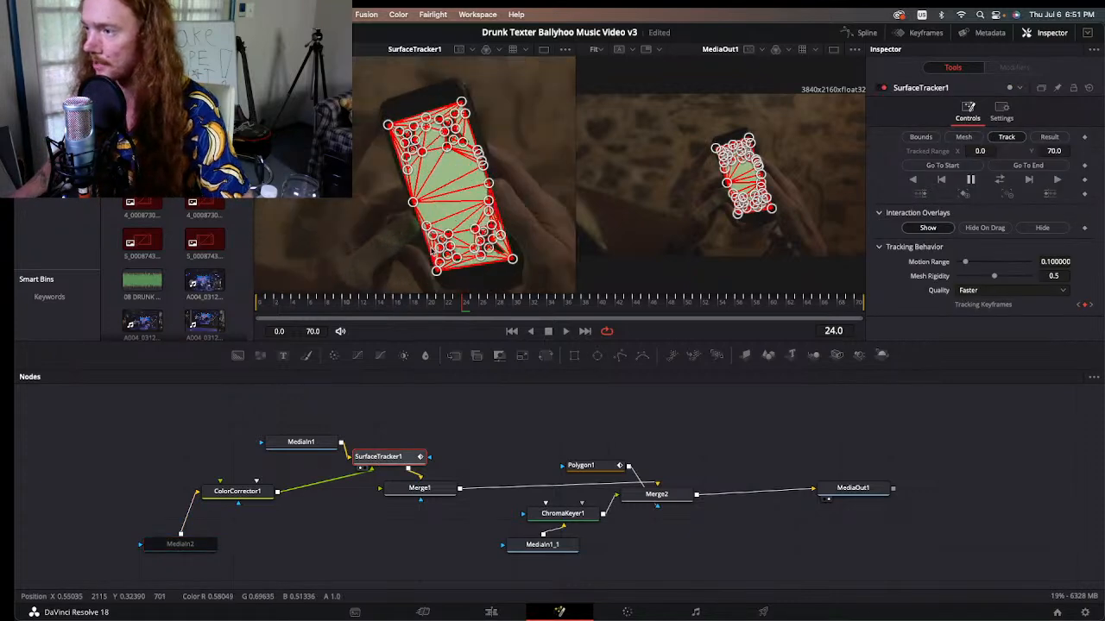
{"action": "scroll", "coordinate": [416, 159], "scroll_direction": "up", "scroll_amount": 5}
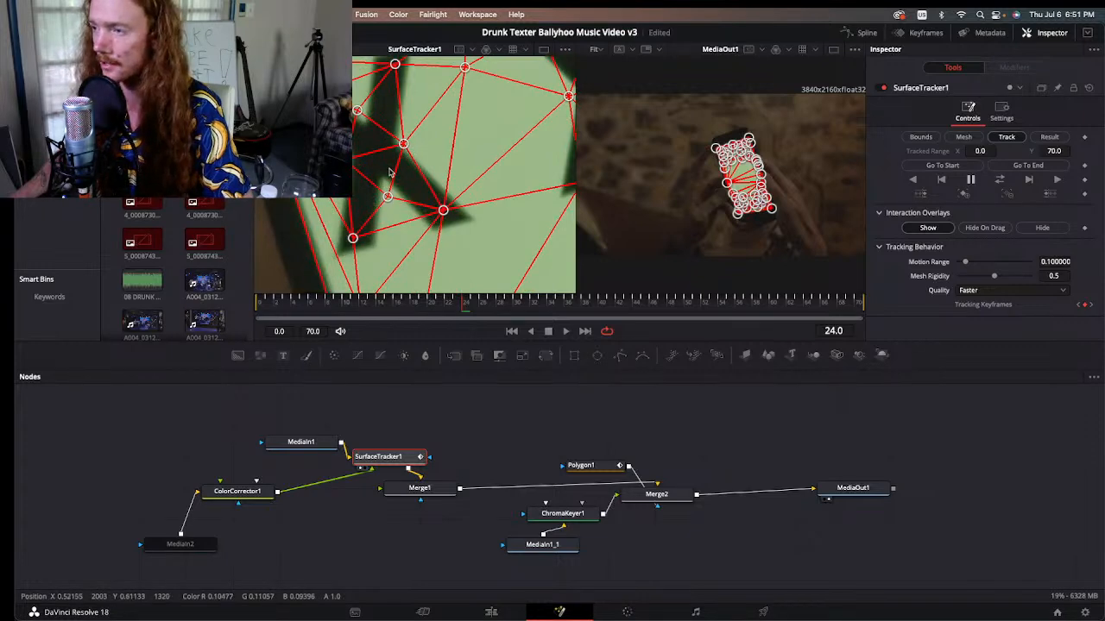
{"action": "scroll", "coordinate": [497, 160], "scroll_direction": "down", "scroll_amount": 3}
{"action": "scroll", "coordinate": [491, 161], "scroll_direction": "up", "scroll_amount": 2}
{"action": "scroll", "coordinate": [466, 175], "scroll_direction": "down", "scroll_amount": 5}
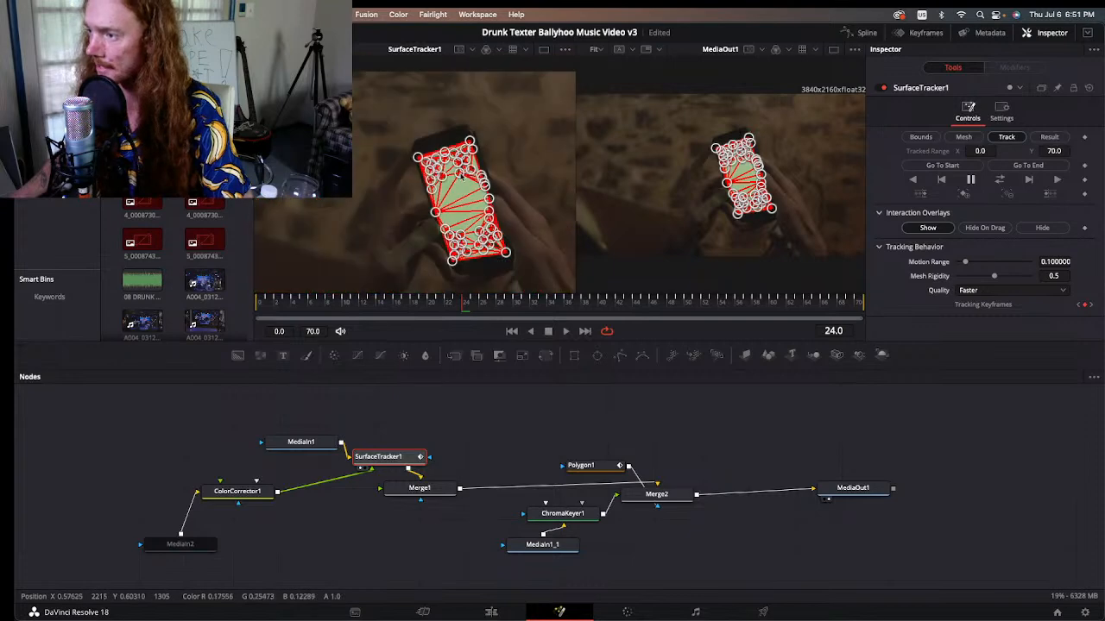
{"action": "scroll", "coordinate": [466, 176], "scroll_direction": "down", "scroll_amount": 2}
{"action": "scroll", "coordinate": [466, 175], "scroll_direction": "up", "scroll_amount": 4}
{"action": "scroll", "coordinate": [458, 242], "scroll_direction": "down", "scroll_amount": 6}
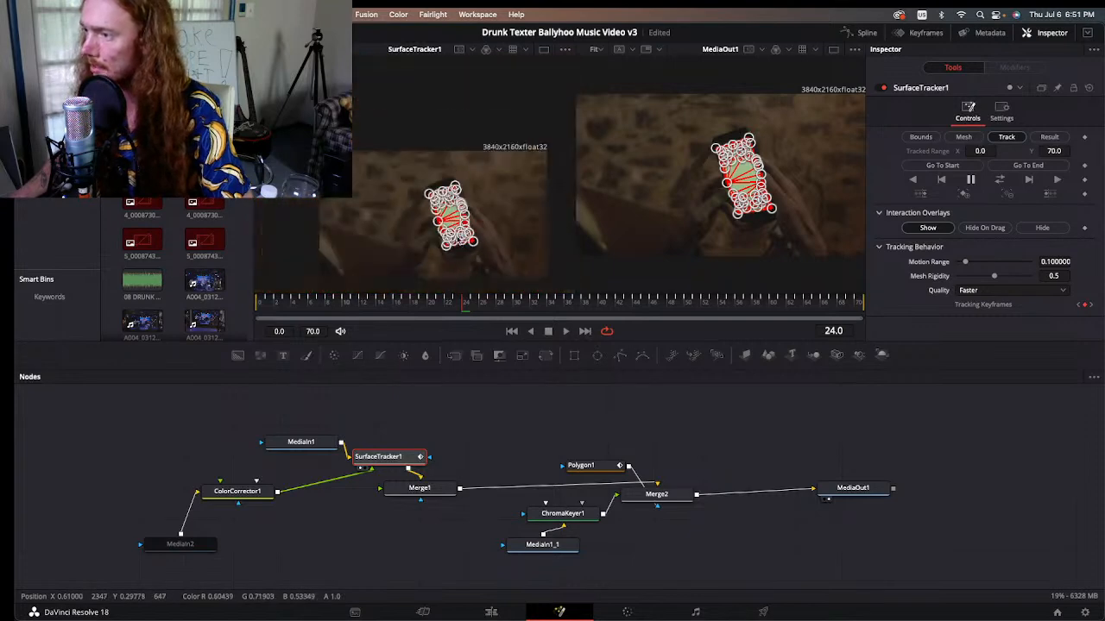
{"action": "scroll", "coordinate": [460, 242], "scroll_direction": "up", "scroll_amount": 3}
Step: Scrub the surface track through frames 23 and 59 and back to frame 32 to check how the mesh follows the phone
{"action": "left_click_drag", "start_coordinate": [394, 310], "coordinate": [447, 314]}
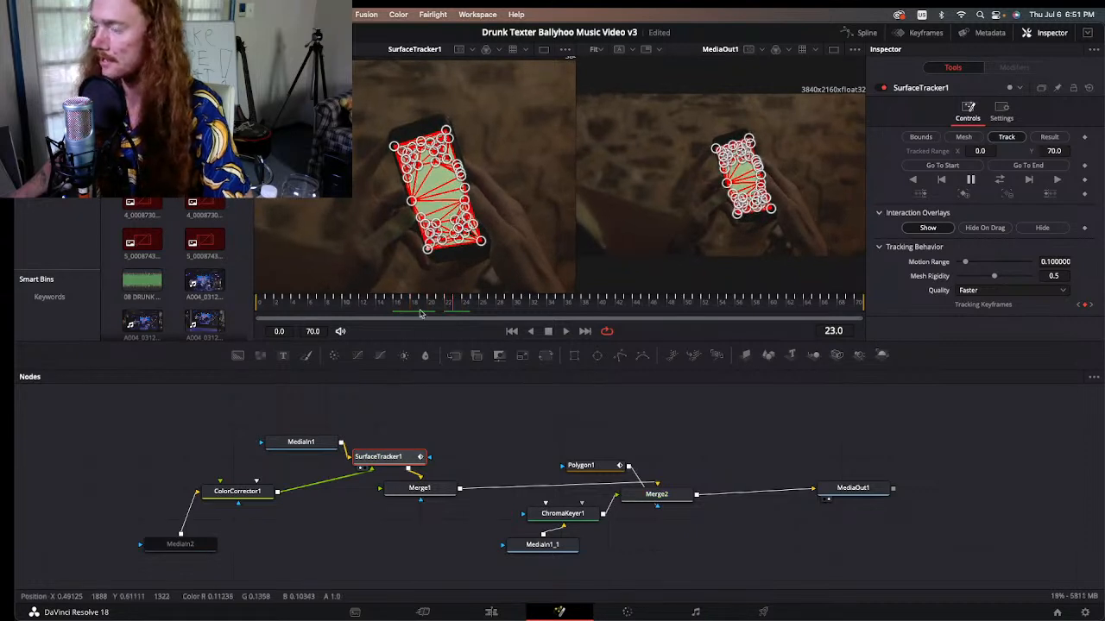
{"action": "left_click_drag", "start_coordinate": [455, 308], "coordinate": [765, 316]}
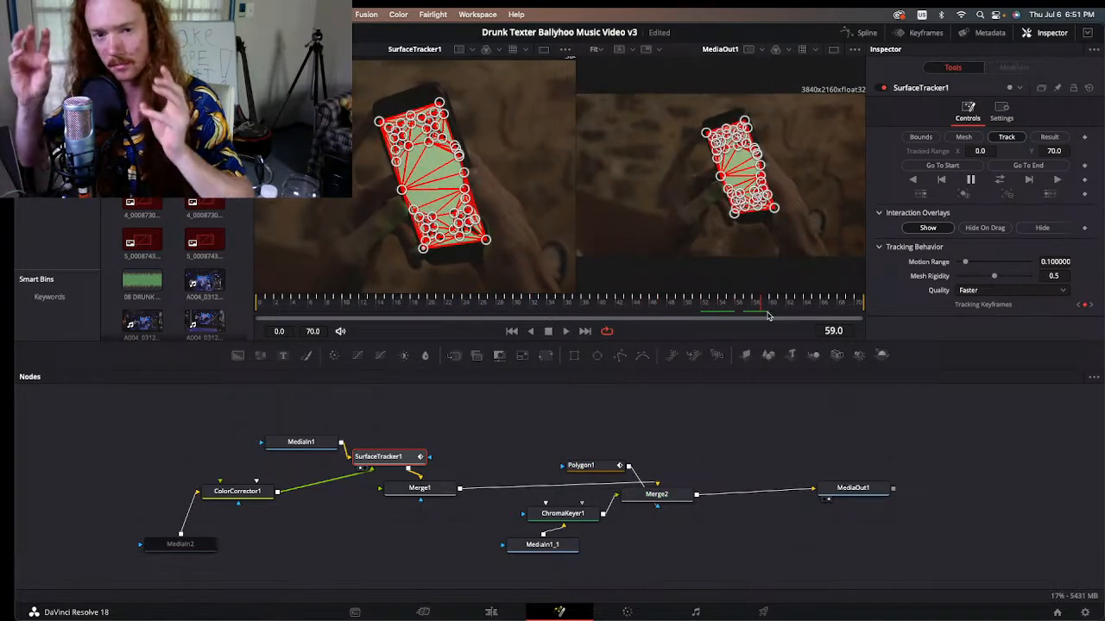
{"action": "left_click_drag", "start_coordinate": [761, 309], "coordinate": [535, 313]}
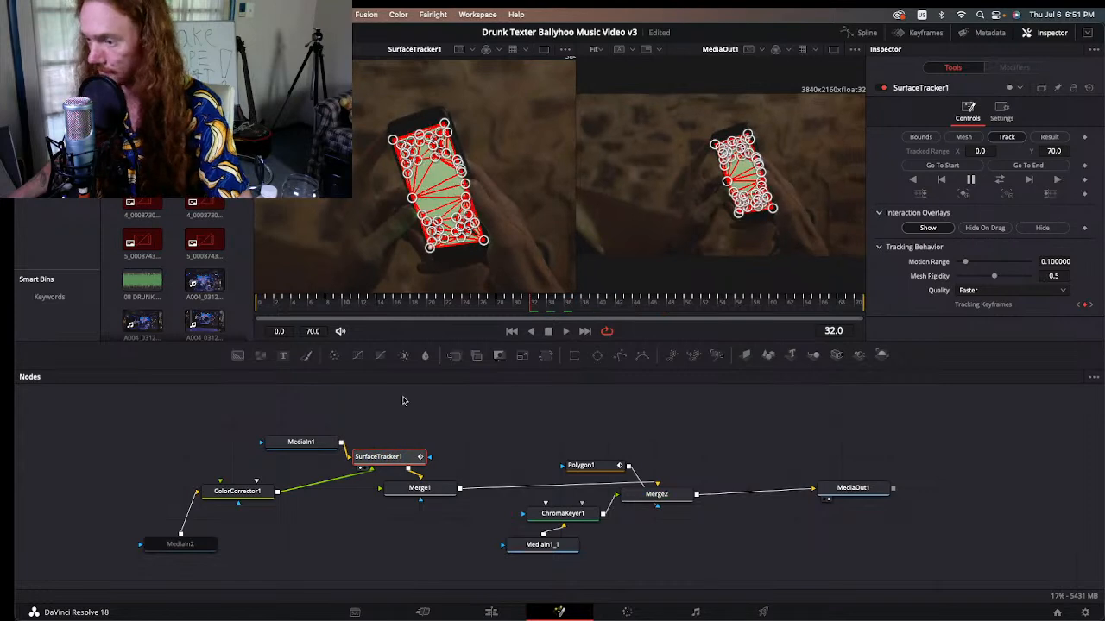
Step: View MediaIn1's phone footage and select SurfaceTracker1 to show its tracking mesh over it
{"action": "left_click", "coordinate": [177, 544]}
{"action": "left_click", "coordinate": [290, 447]}
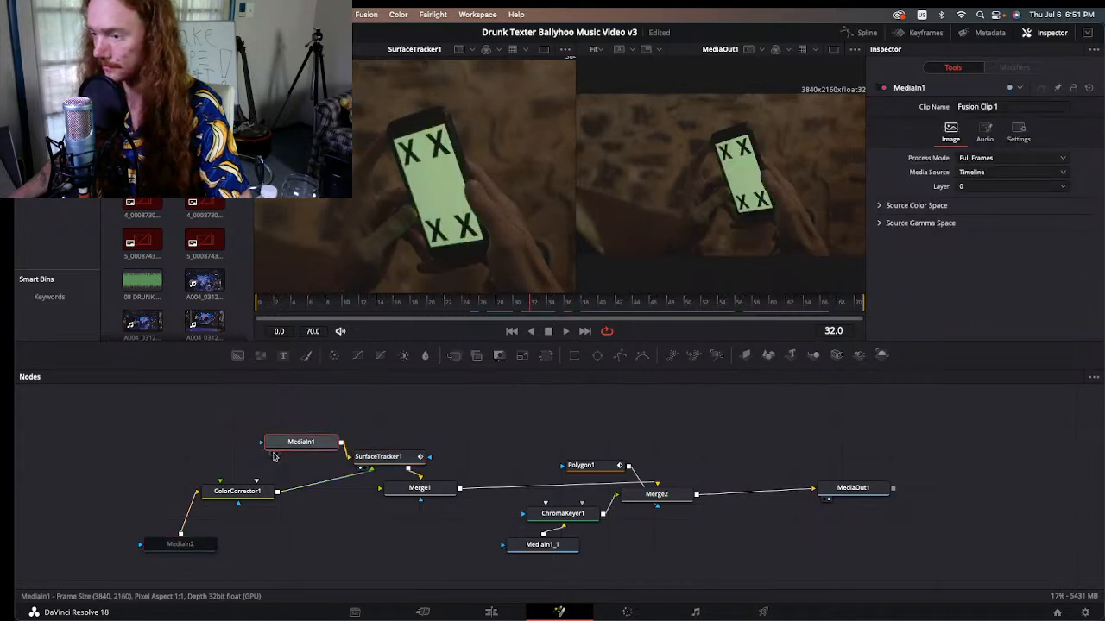
{"action": "left_click", "coordinate": [380, 460]}
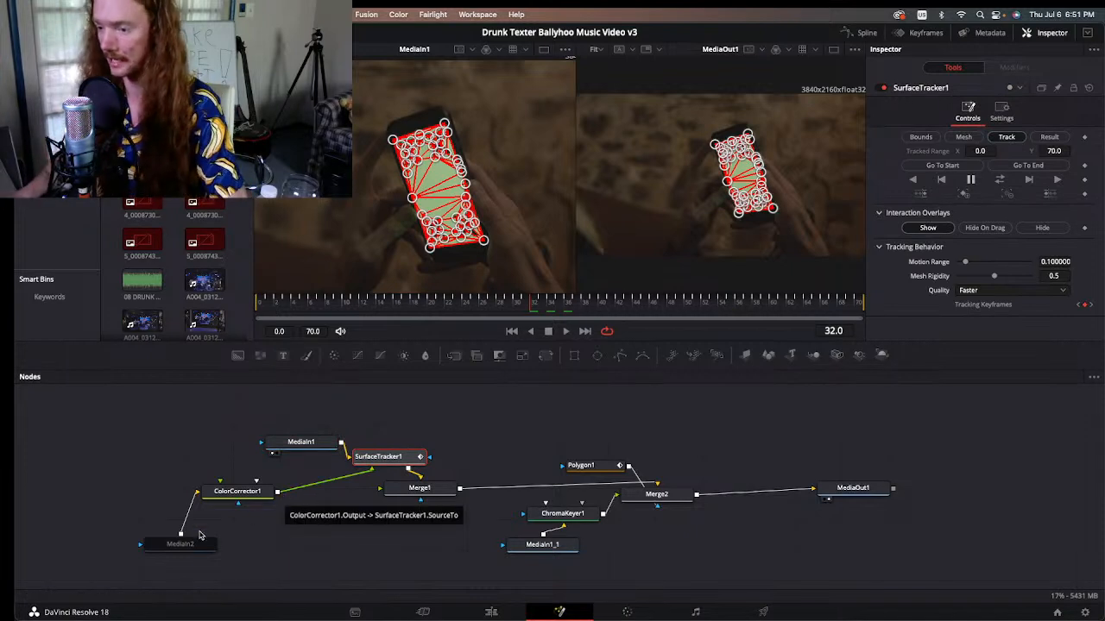
Step: Load MediaIn2 into the first viewer and enable the node again
{"action": "left_click", "coordinate": [164, 553]}
{"action": "left_click_drag", "start_coordinate": [146, 560], "coordinate": [149, 561]}
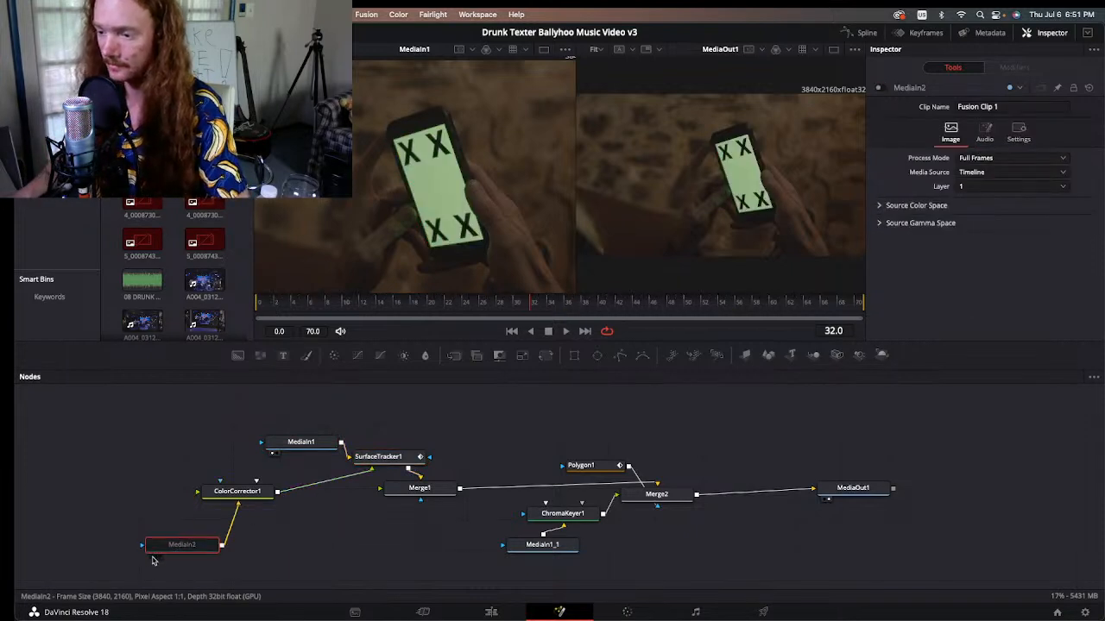
{"action": "left_click", "coordinate": [153, 558]}
{"action": "key", "text": "super+p"}
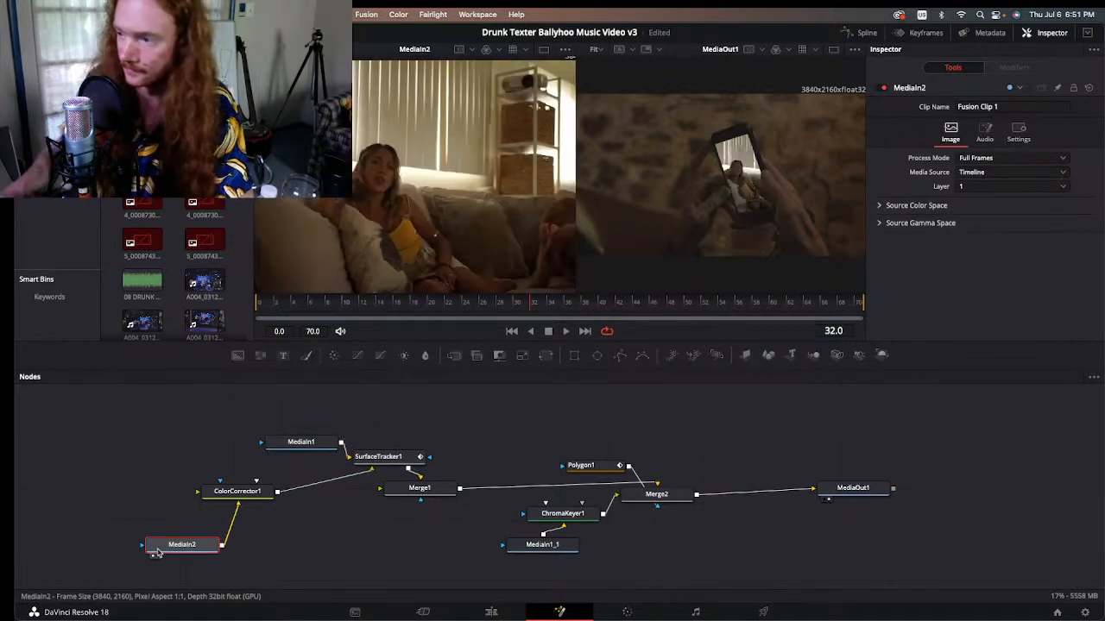
Step: View Merge1's output in the first viewer only and scrub back to frame 18 to examine the screen edge against the fingers
{"action": "left_click", "coordinate": [431, 489]}
{"action": "left_click", "coordinate": [391, 500]}
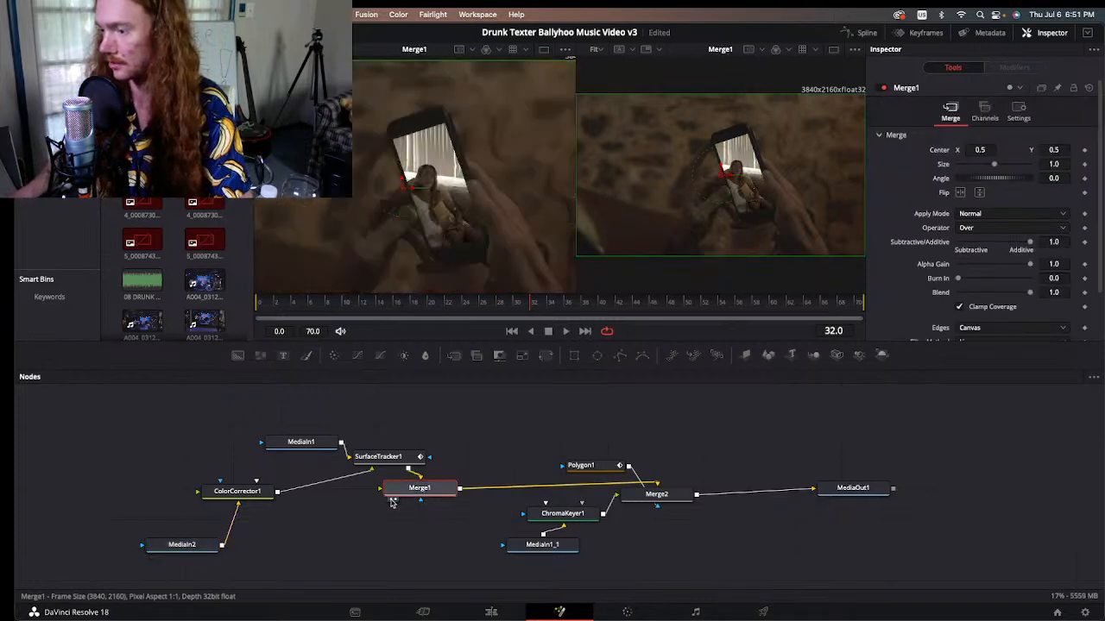
{"action": "left_click", "coordinate": [396, 501]}
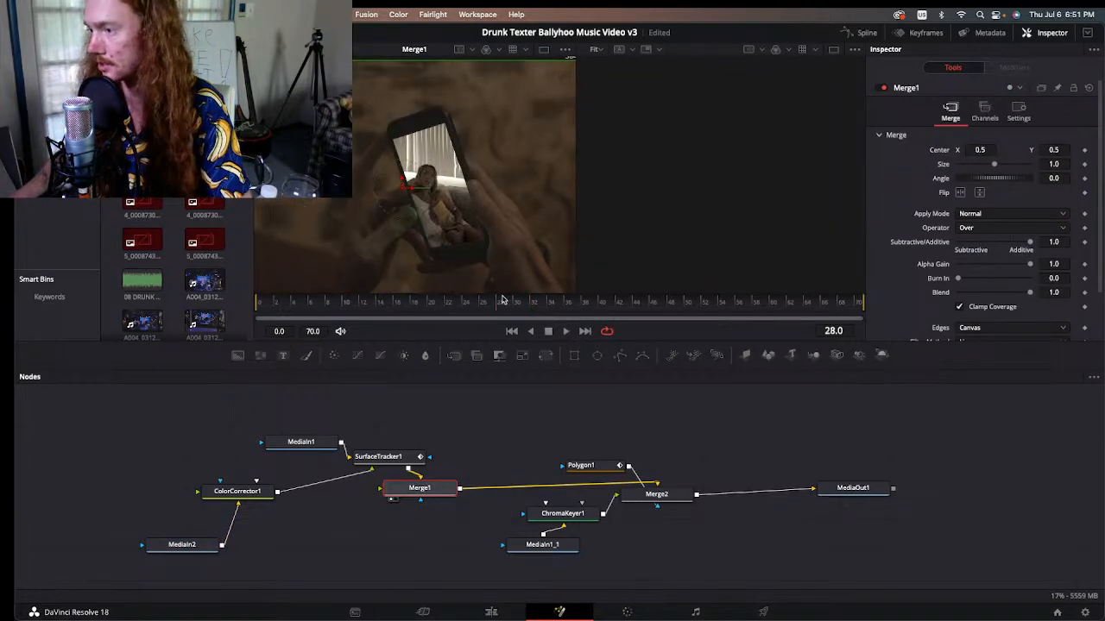
{"action": "left_click_drag", "start_coordinate": [502, 299], "coordinate": [413, 304]}
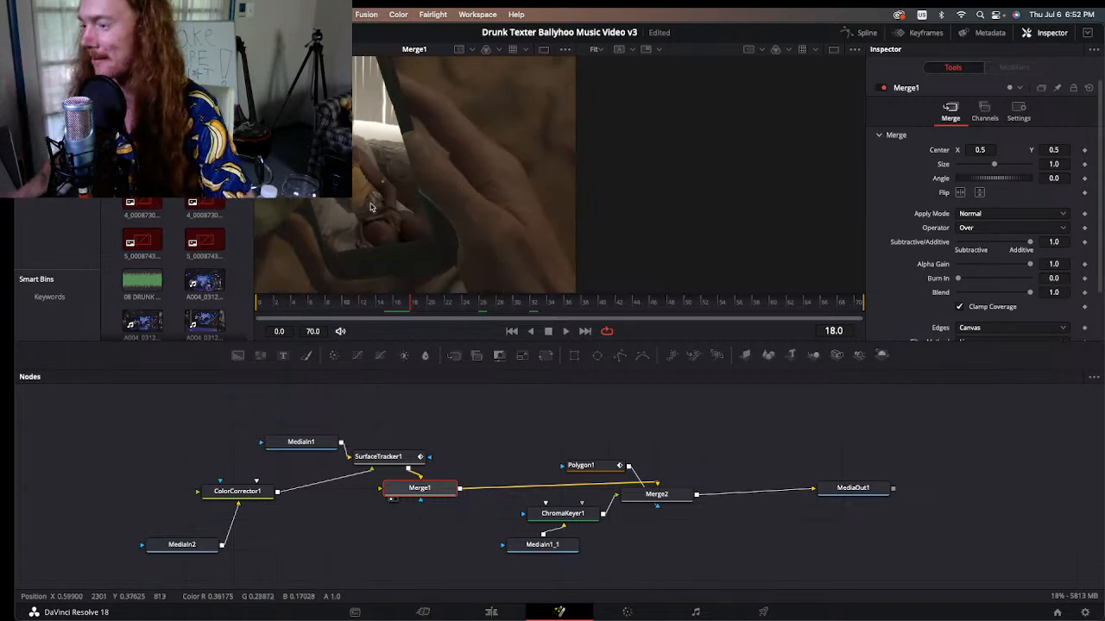
Step: View the Polygon1 mask shape by itself, followed by Merge2's output with the mask outline over the hand
{"action": "left_click", "coordinate": [579, 470]}
{"action": "left_click", "coordinate": [572, 476]}
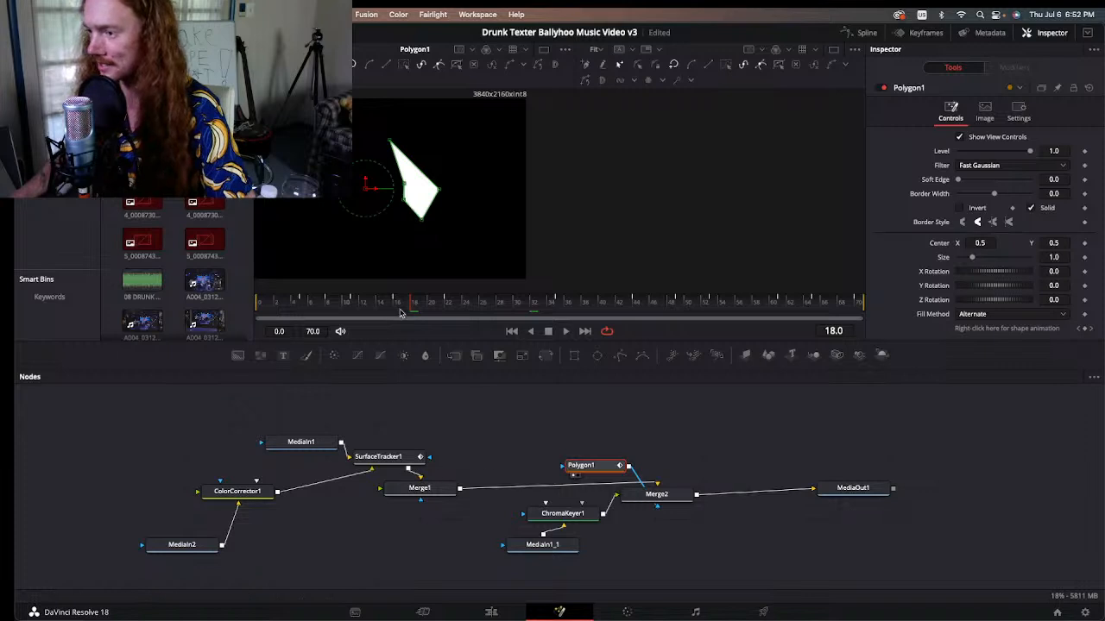
{"action": "left_click", "coordinate": [629, 507]}
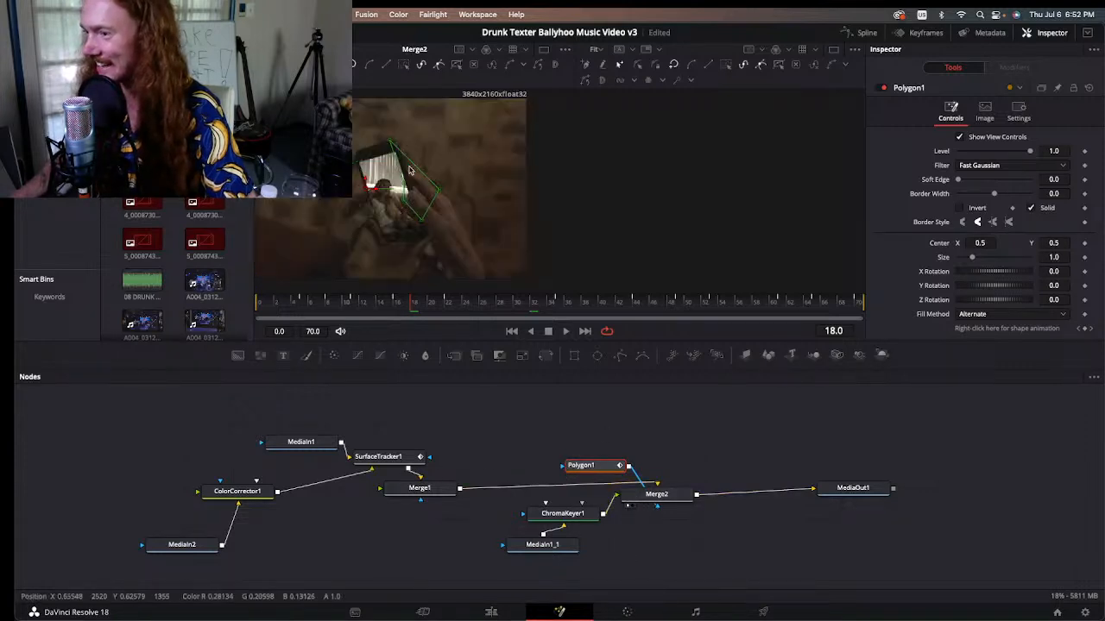
Step: Scrub Merge2 through frames 22 and 35 and nudge the lower corner point of Polygon1's mask at frame 35
{"action": "left_click_drag", "start_coordinate": [412, 309], "coordinate": [448, 316]}
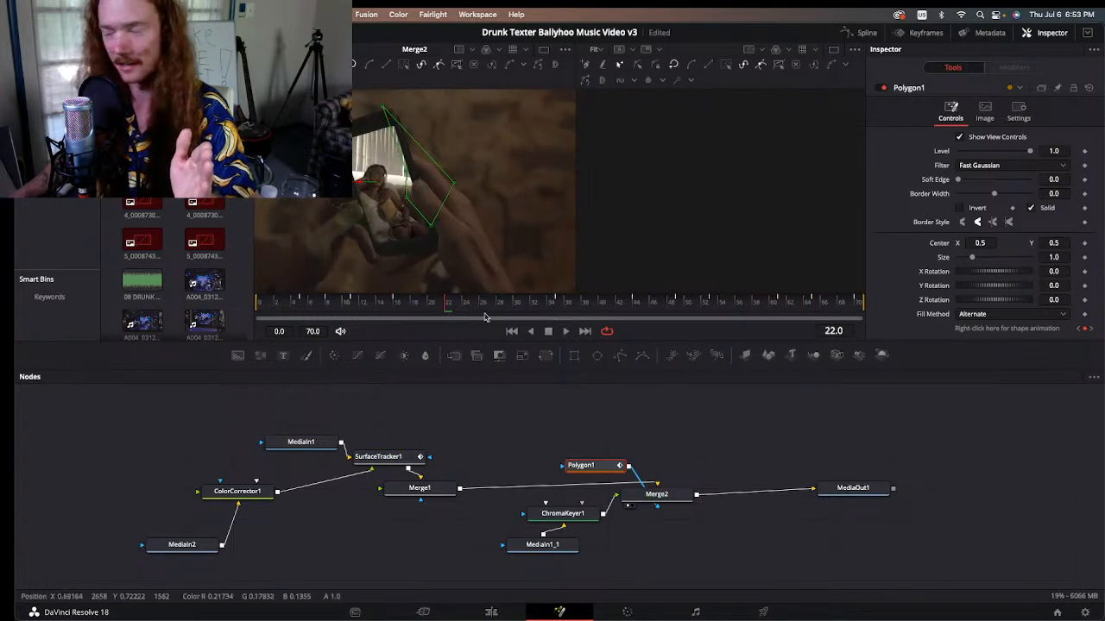
{"action": "left_click_drag", "start_coordinate": [448, 315], "coordinate": [563, 321]}
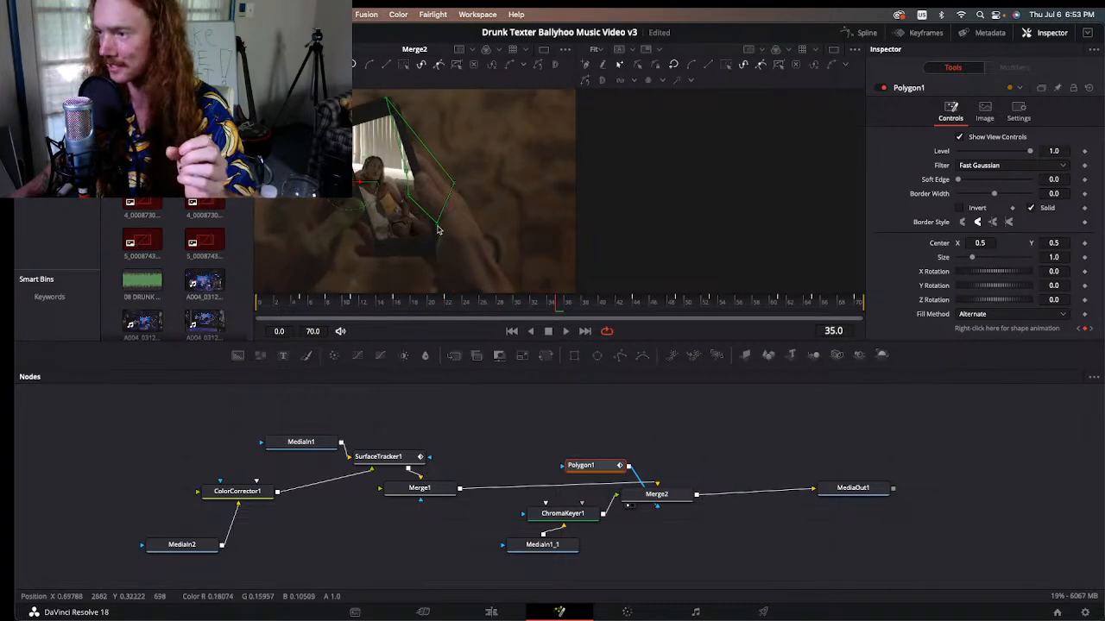
{"action": "mouse_move", "coordinate": [437, 224]}
{"action": "left_mouse_down"}
{"action": "mouse_move", "coordinate": [418, 248]}
{"action": "mouse_move", "coordinate": [434, 231]}
{"action": "left_mouse_up"}
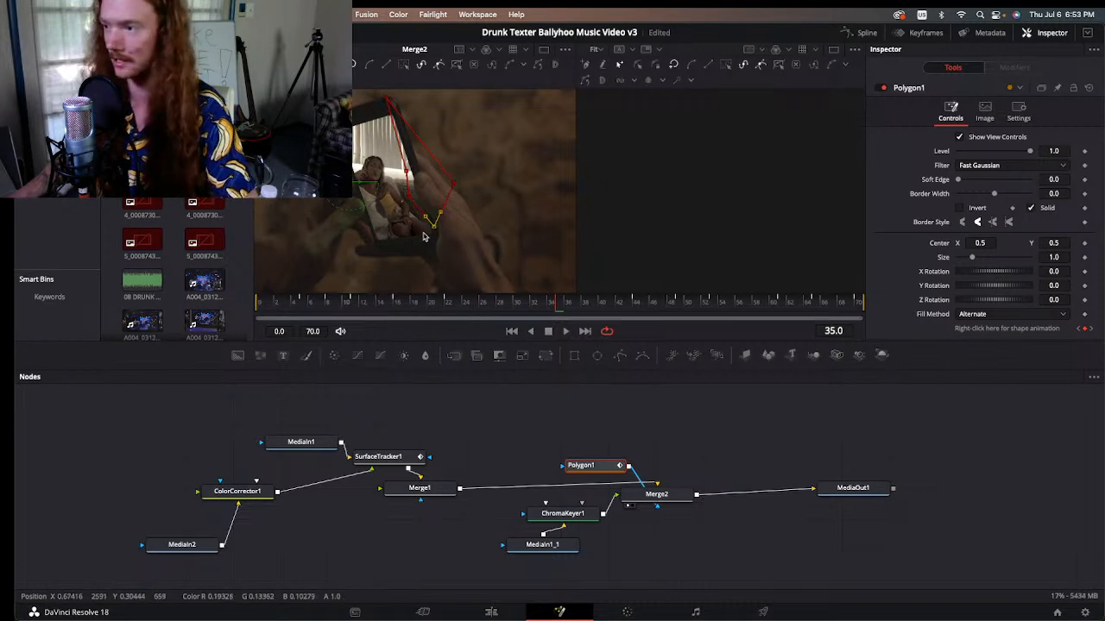
Step: Toggle Polygon1 off and on repeatedly to compare Merge2's fingers with and without the mask, and show MediaOut1 in the second viewer
{"action": "left_click", "coordinate": [639, 497]}
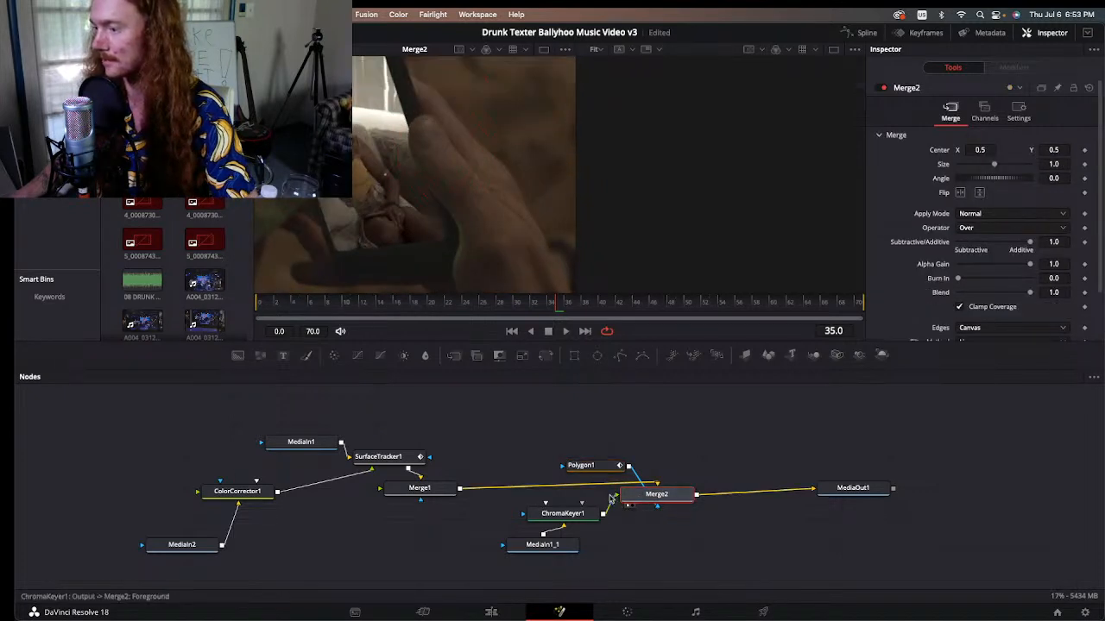
{"action": "left_click", "coordinate": [579, 468]}
{"action": "key", "text": "super+p"}
{"action": "key", "text": "super+p"}
{"action": "key", "text": "super+p"}
{"action": "key", "text": "super+p"}
{"action": "key", "text": "super+p"}
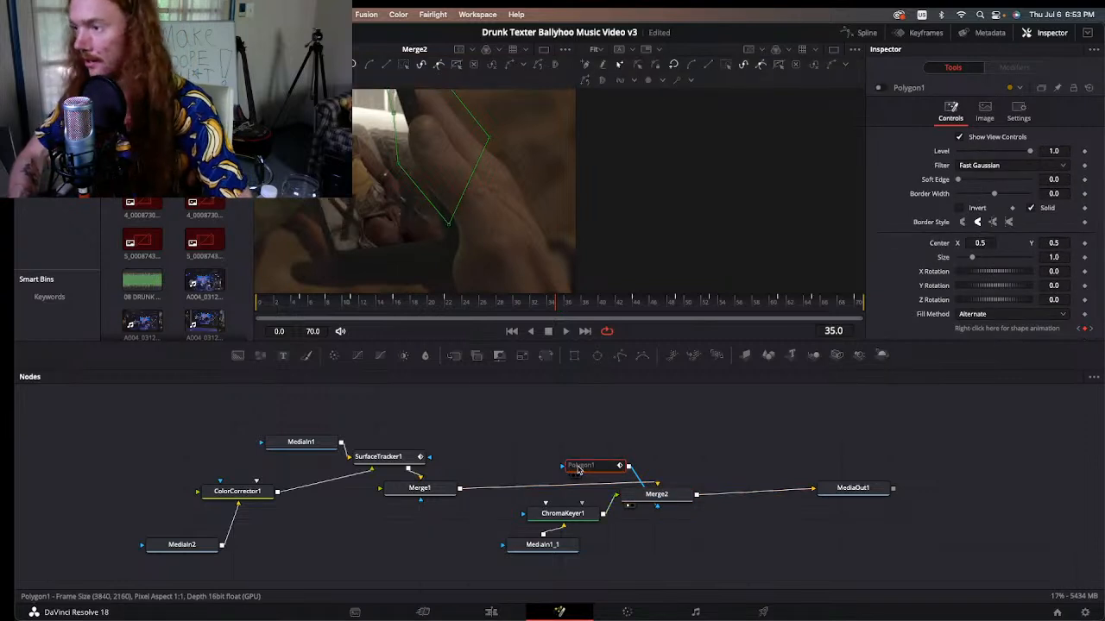
{"action": "key", "text": "super+p"}
{"action": "key", "text": "super+p"}
{"action": "key", "text": "super+p"}
{"action": "key", "text": "super+p"}
{"action": "key", "text": "super+p"}
{"action": "key", "text": "super+p"}
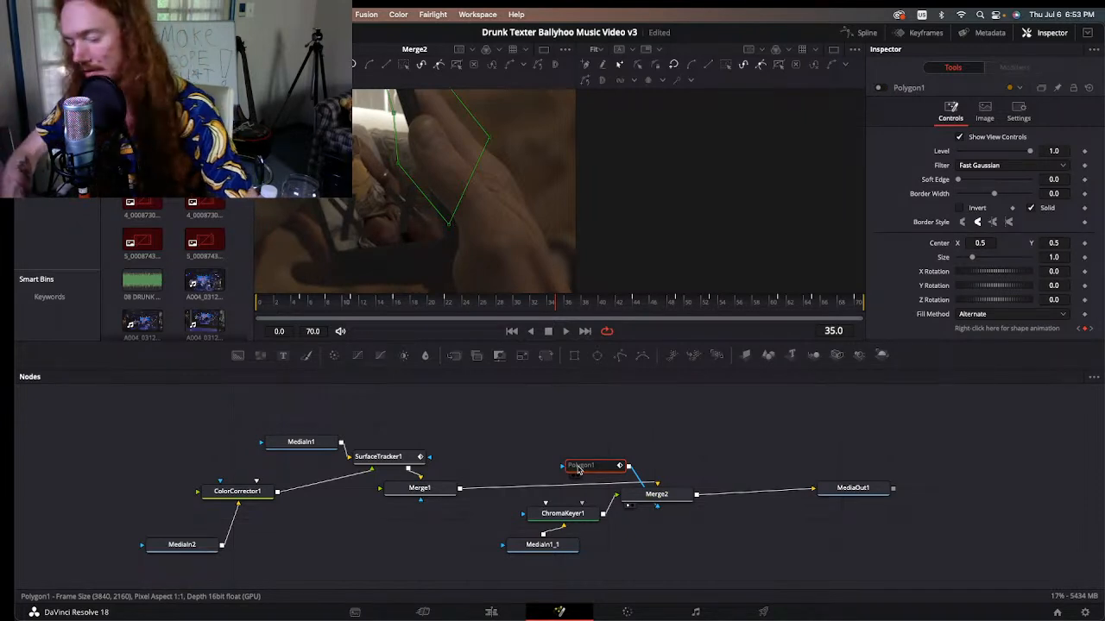
{"action": "key", "text": "super+p"}
{"action": "key", "text": "super+p"}
{"action": "key", "text": "super+p"}
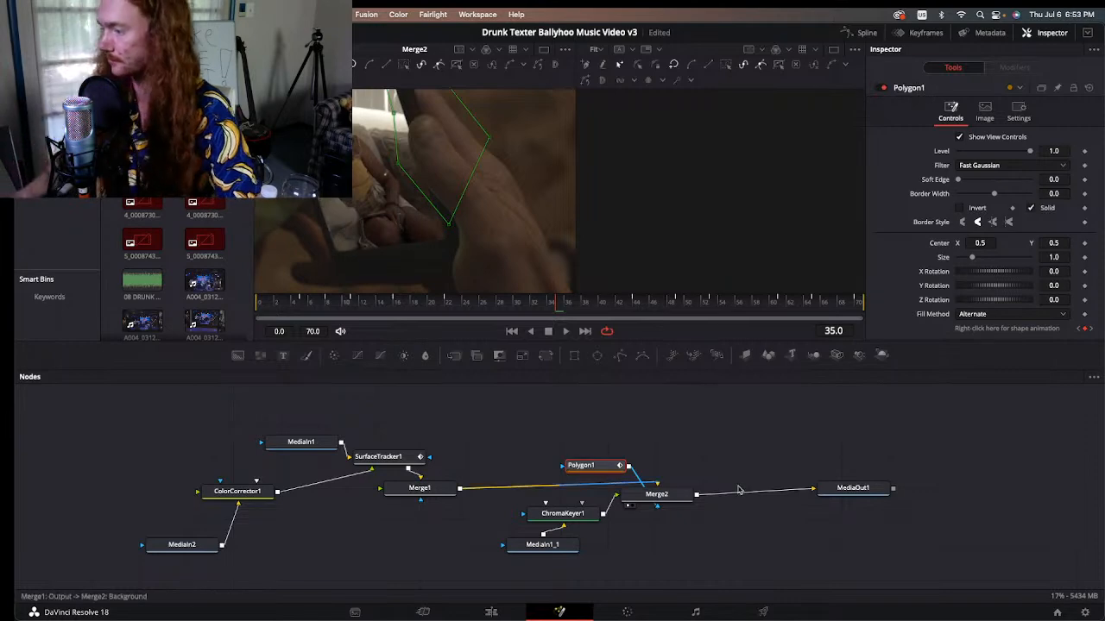
{"action": "left_click", "coordinate": [827, 499]}
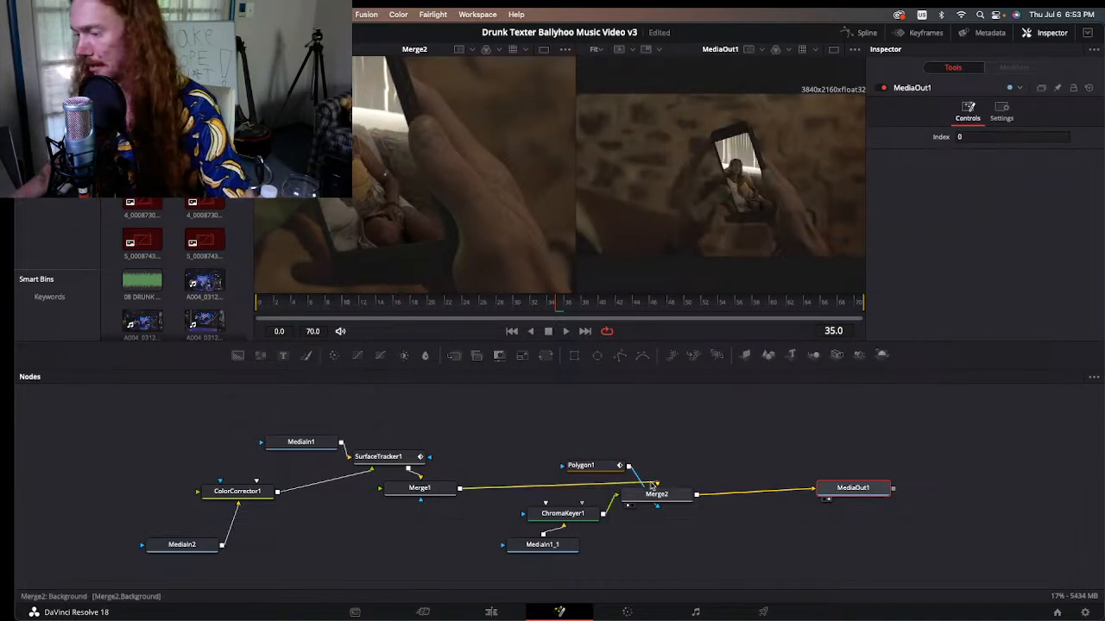
Step: Return to the Edit page and scrub around Fusion Clip 1 and the shot after it, ending at 01:03:10:01
{"action": "left_click", "coordinate": [491, 611]}
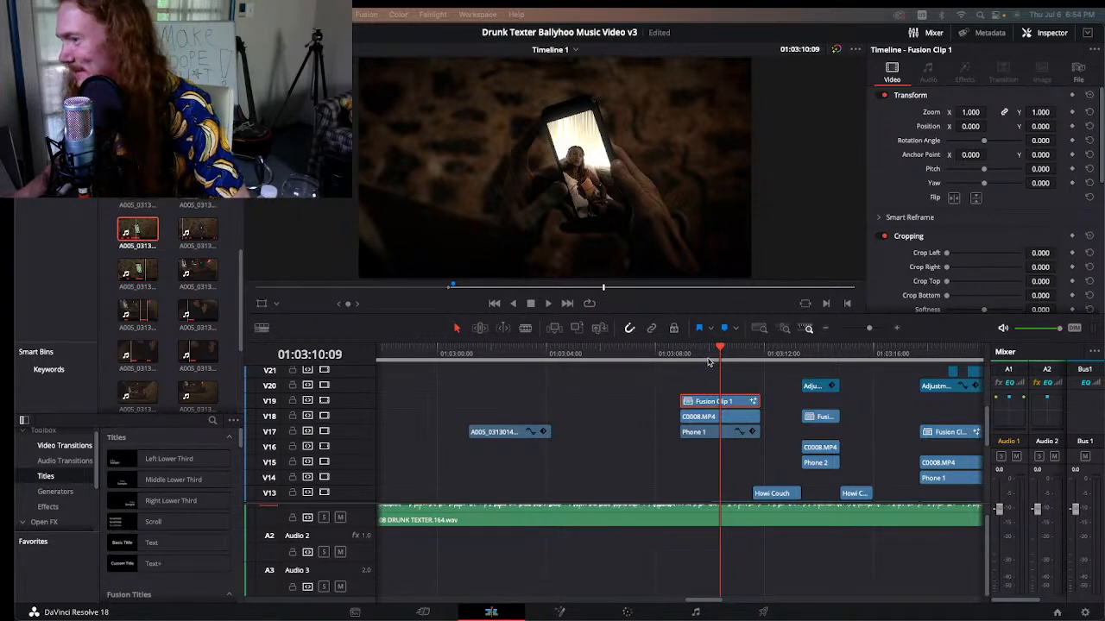
{"action": "left_click_drag", "start_coordinate": [697, 353], "coordinate": [711, 354]}
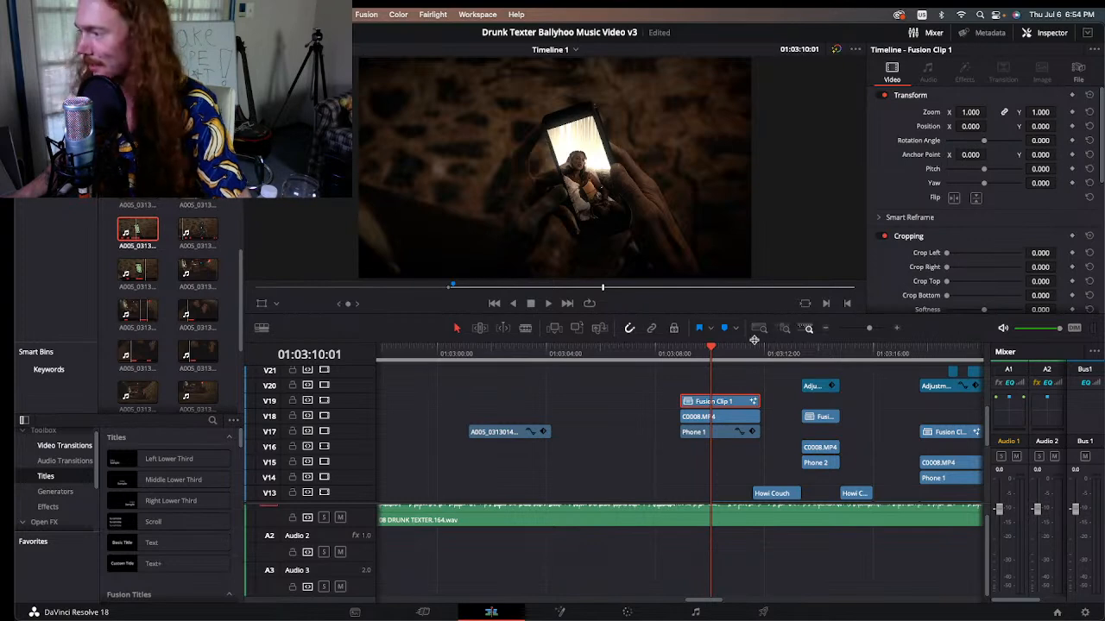
{"action": "left_click_drag", "start_coordinate": [760, 354], "coordinate": [782, 354]}
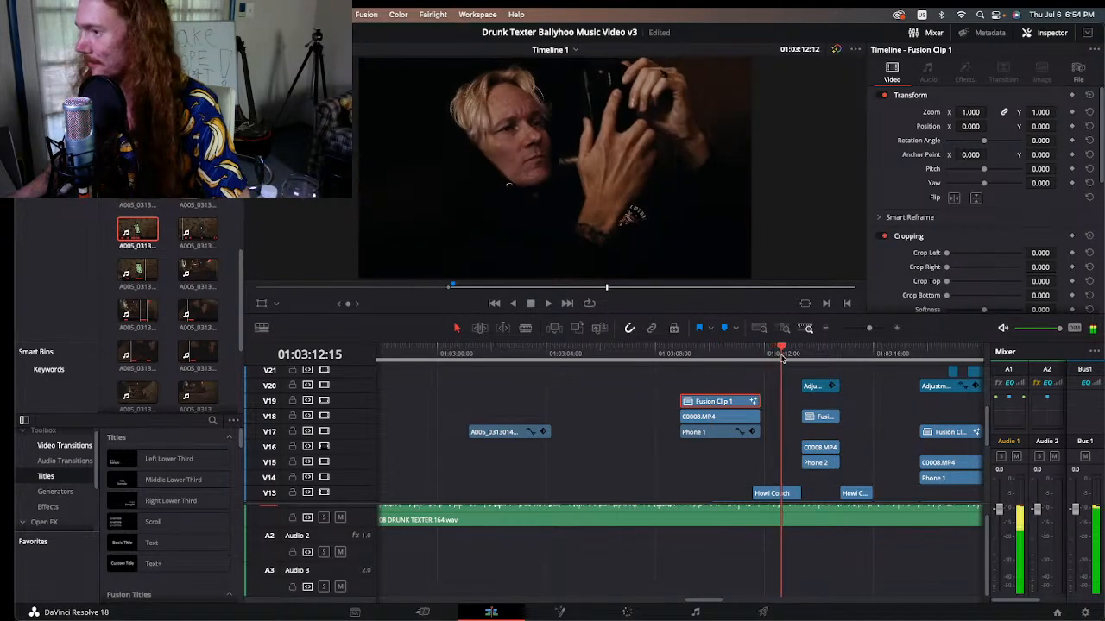
{"action": "left_click", "coordinate": [819, 326]}
{"action": "left_click_drag", "start_coordinate": [688, 354], "coordinate": [645, 354]}
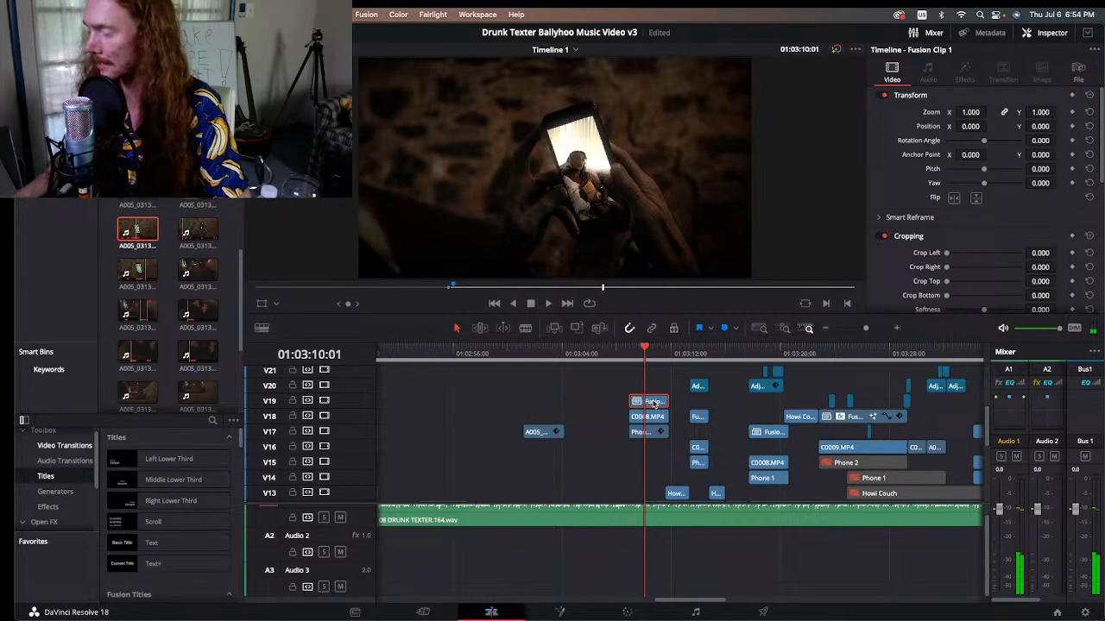
Step: Open Fusion Clip 1 on the Color page and spread nodes 03, 05 and 06 apart so the middle row stops overlapping
{"action": "left_click", "coordinate": [618, 612]}
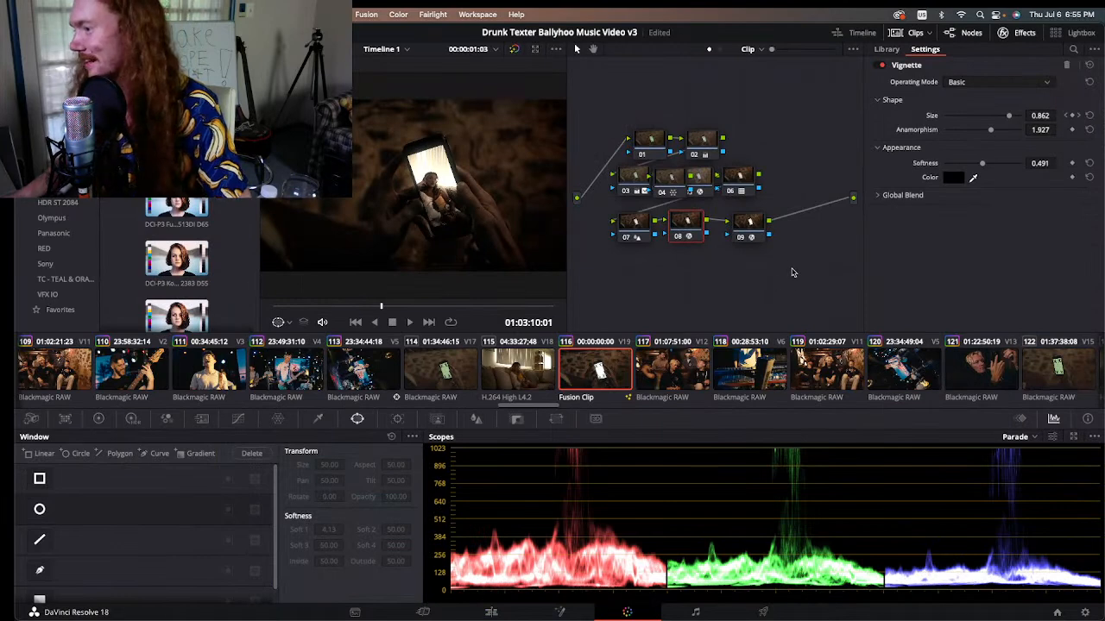
{"action": "left_click_drag", "start_coordinate": [744, 191], "coordinate": [774, 191]}
{"action": "left_click_drag", "start_coordinate": [704, 179], "coordinate": [721, 178]}
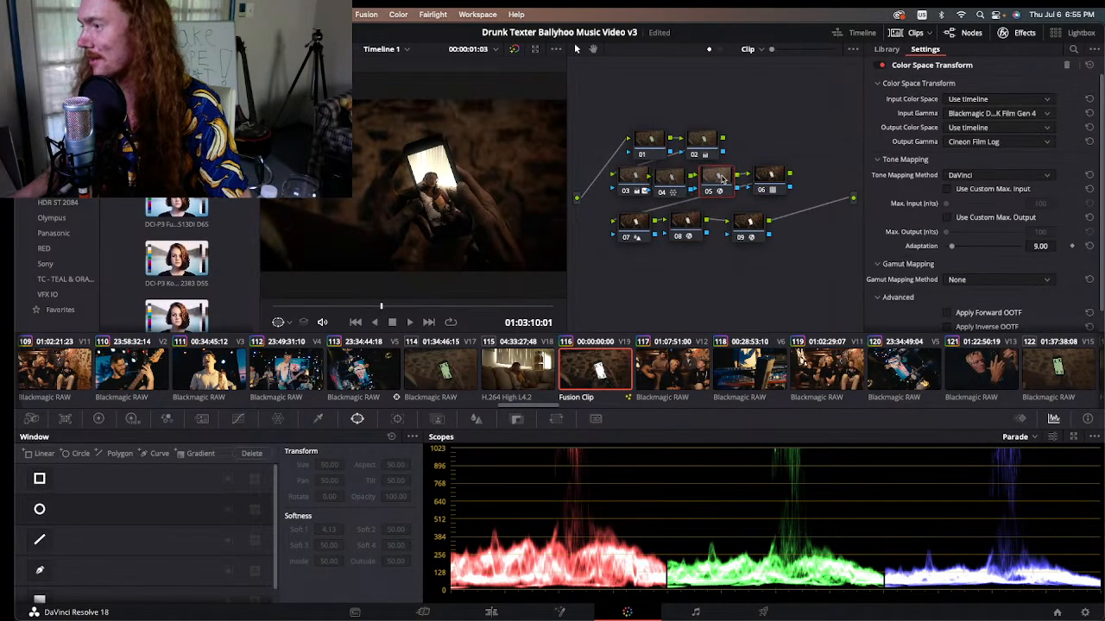
{"action": "left_click", "coordinate": [770, 193]}
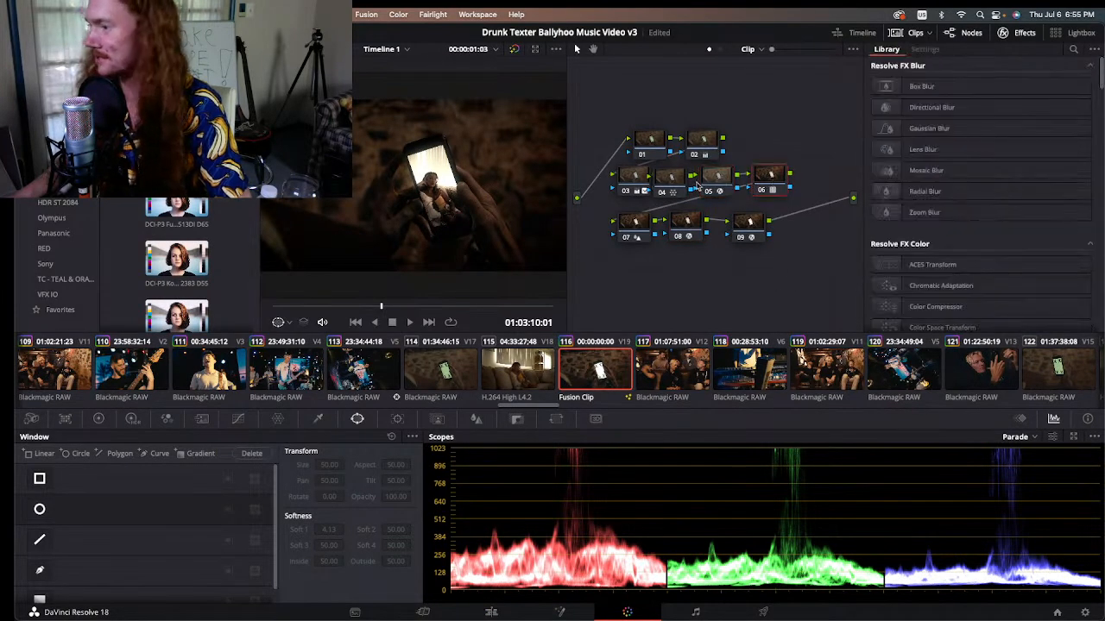
{"action": "left_click", "coordinate": [630, 178]}
{"action": "left_click_drag", "start_coordinate": [630, 179], "coordinate": [625, 179]}
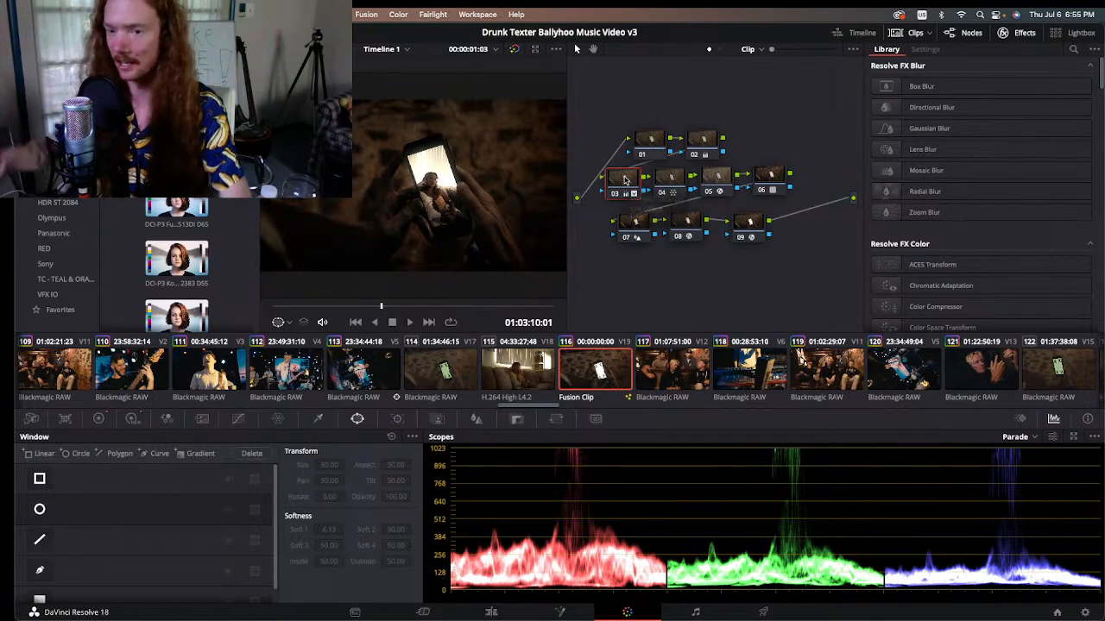
Step: Select all nine grading nodes and toggle them to compare the shot, leaving them disabled
{"action": "left_click_drag", "start_coordinate": [782, 258], "coordinate": [606, 121]}
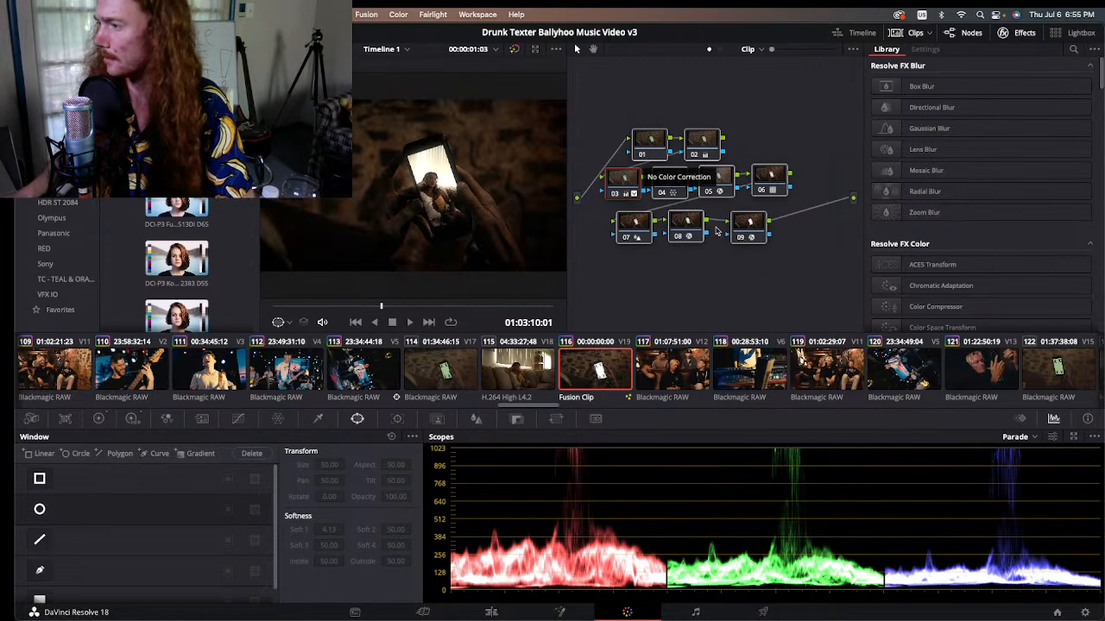
{"action": "key", "text": "ctrl+d"}
{"action": "key", "text": "ctrl+d"}
{"action": "key", "text": "ctrl+d"}
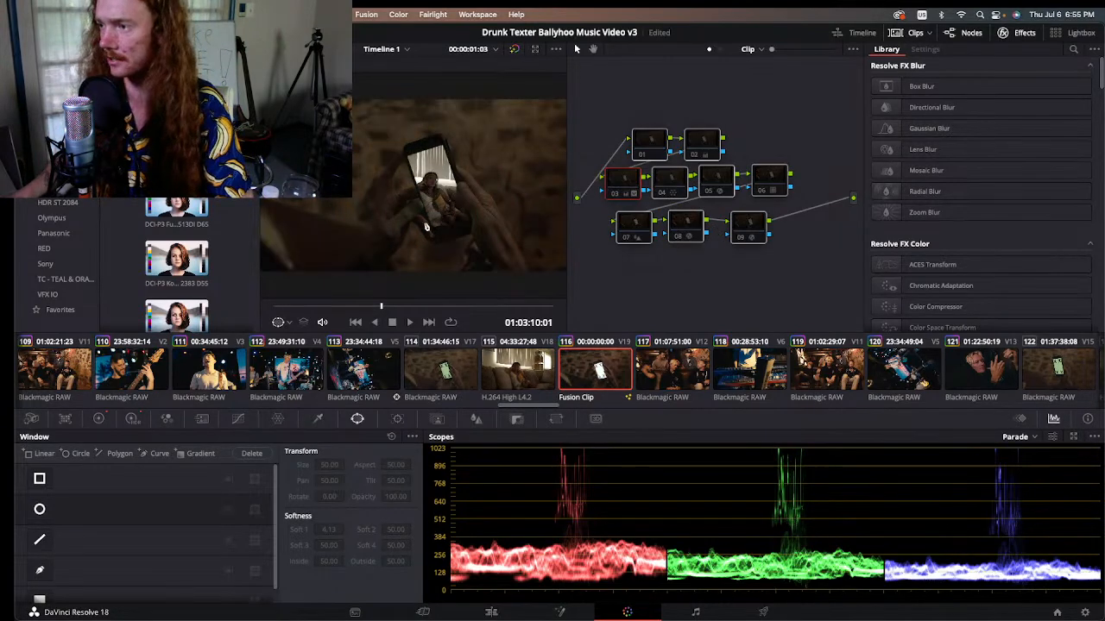
Step: Examine the ungraded phone composite up close and scrub the clip back to 01:03:09:20
{"action": "scroll", "coordinate": [426, 227], "scroll_direction": "up", "scroll_amount": 4}
{"action": "scroll", "coordinate": [506, 276], "scroll_direction": "up", "scroll_amount": 4}
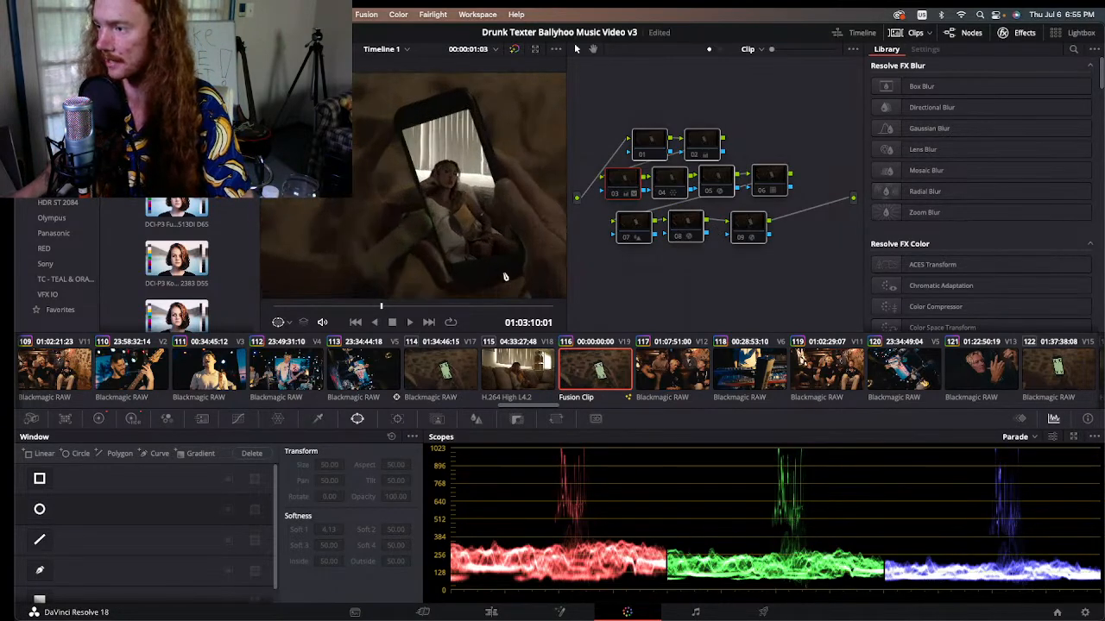
{"action": "scroll", "coordinate": [471, 283], "scroll_direction": "down", "scroll_amount": 7}
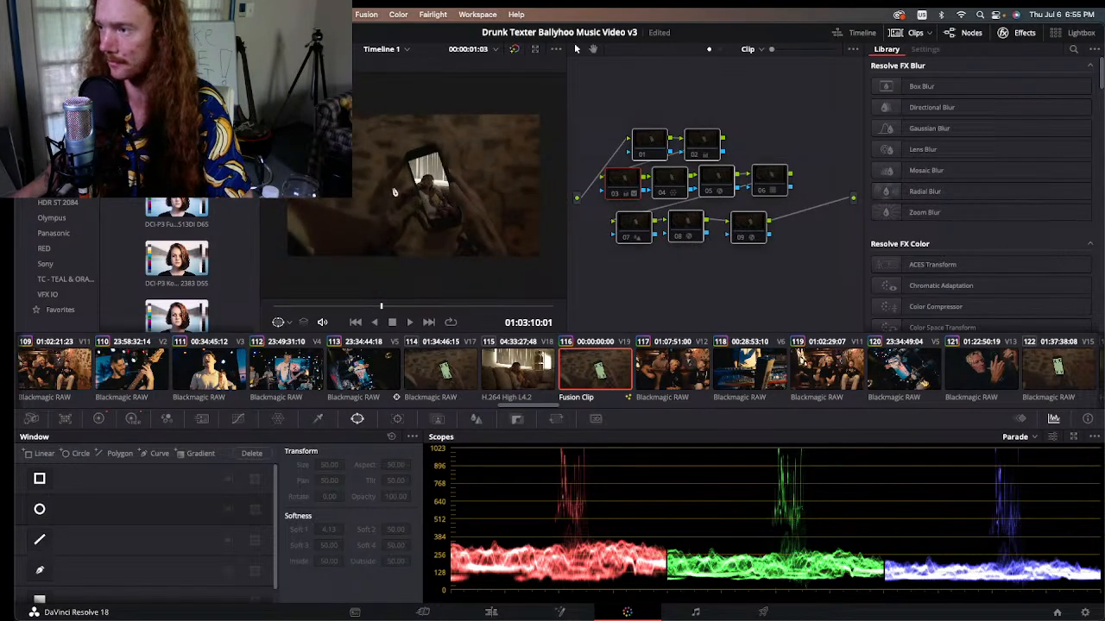
{"action": "mouse_move", "coordinate": [377, 306]}
{"action": "left_mouse_down"}
{"action": "mouse_move", "coordinate": [482, 303]}
{"action": "mouse_move", "coordinate": [361, 306]}
{"action": "left_mouse_up"}
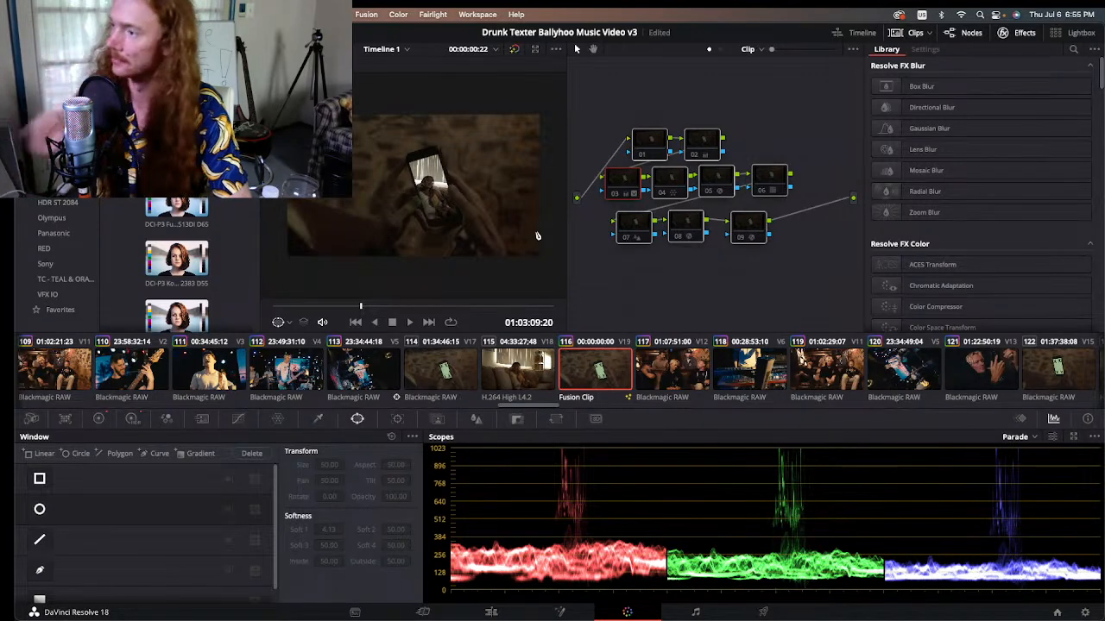
Step: Enable nodes 02 and 03 one after the other, with the Primaries color wheels open to examine their corrections
{"action": "left_click", "coordinate": [713, 256]}
{"action": "left_click", "coordinate": [657, 146]}
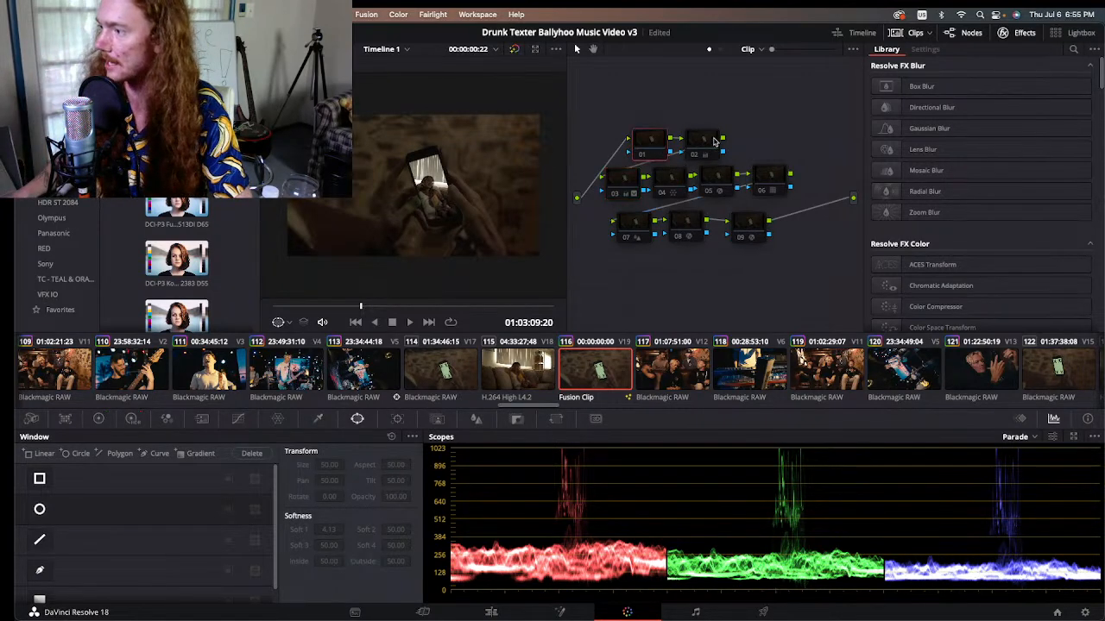
{"action": "left_click", "coordinate": [712, 140]}
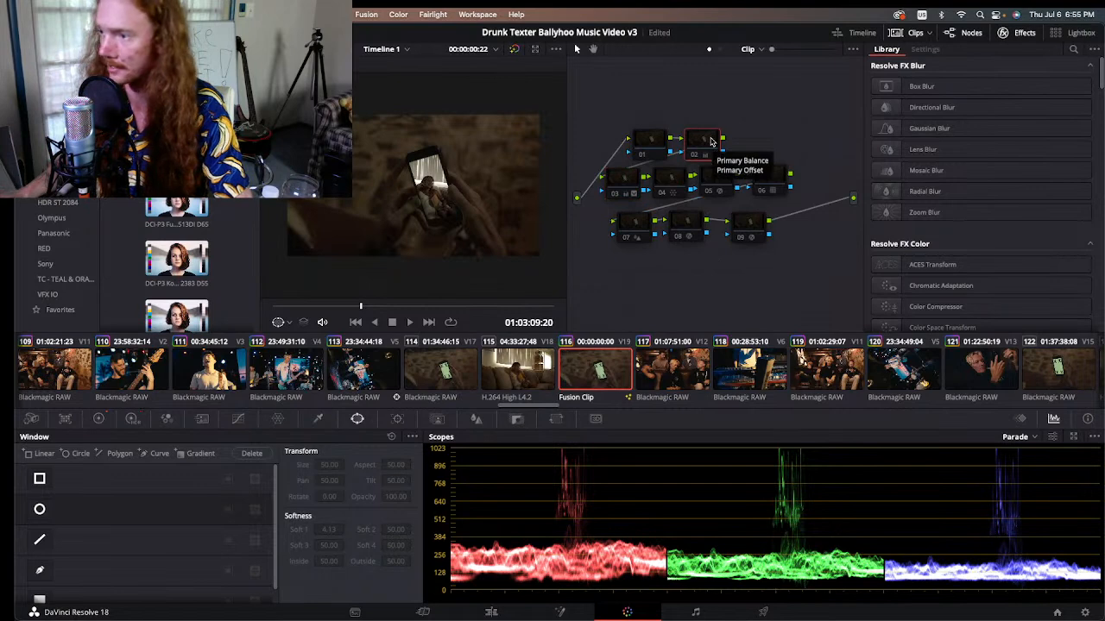
{"action": "left_click_drag", "start_coordinate": [705, 149], "coordinate": [705, 153]}
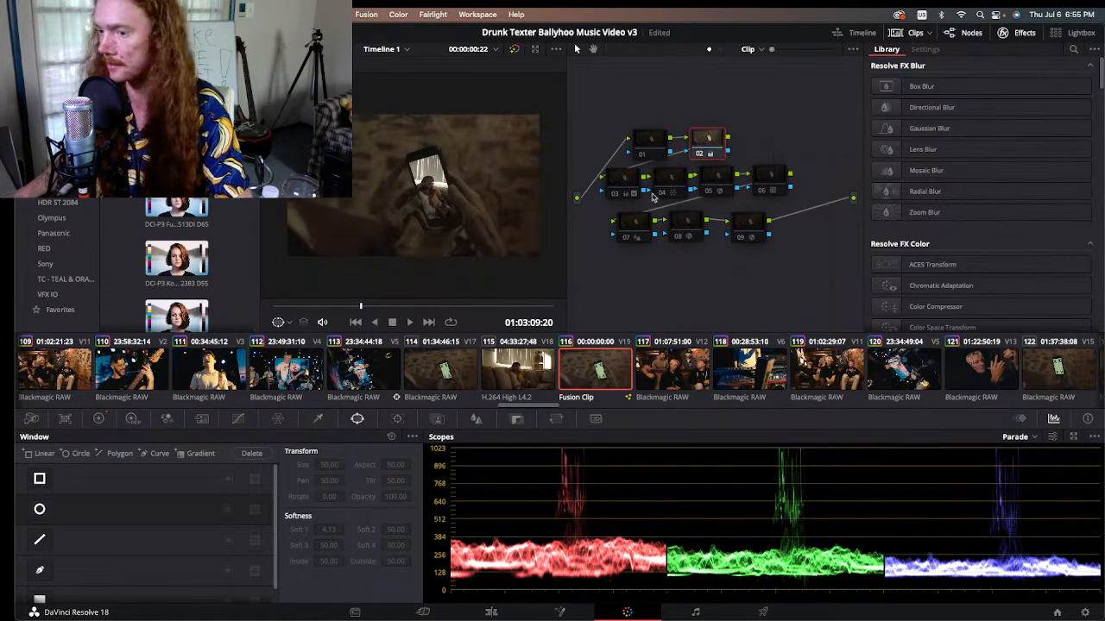
{"action": "left_click", "coordinate": [97, 418]}
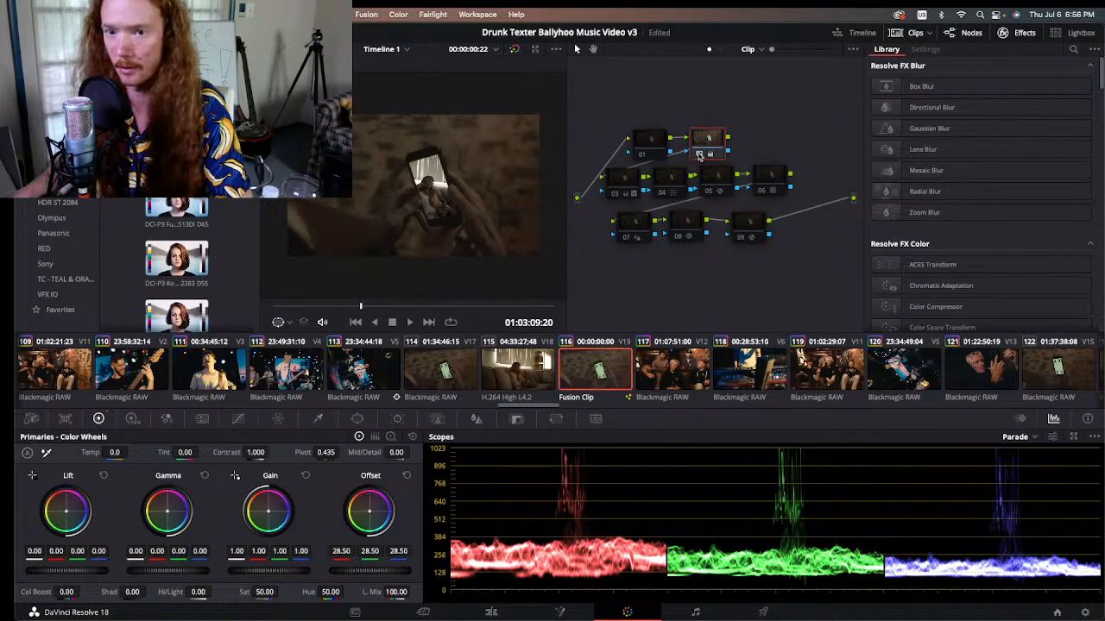
{"action": "left_click", "coordinate": [626, 185]}
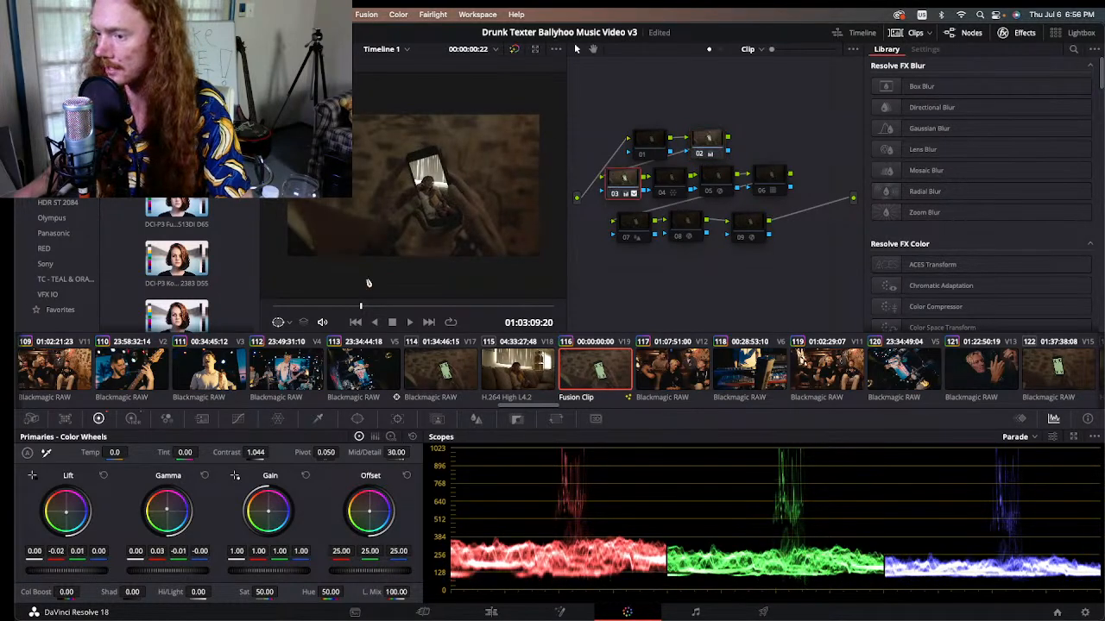
Step: Toggle node 03 off and on to compare its correction on the phone shot, leaving it enabled
{"action": "left_click", "coordinate": [614, 195]}
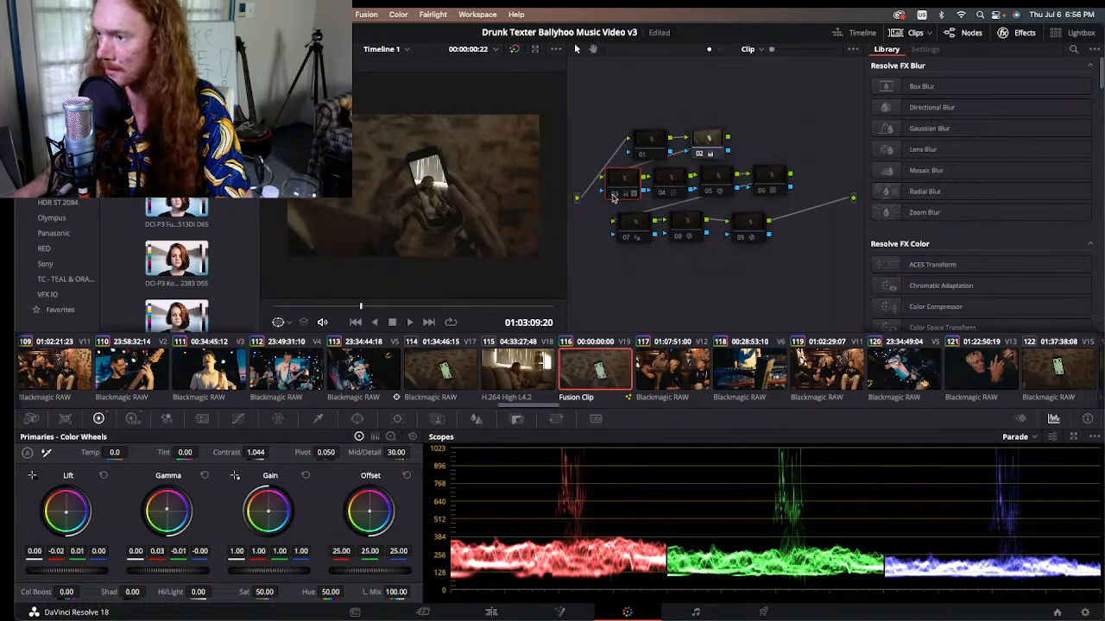
{"action": "left_click", "coordinate": [613, 196]}
{"action": "left_click", "coordinate": [613, 196]}
{"action": "left_click", "coordinate": [614, 196]}
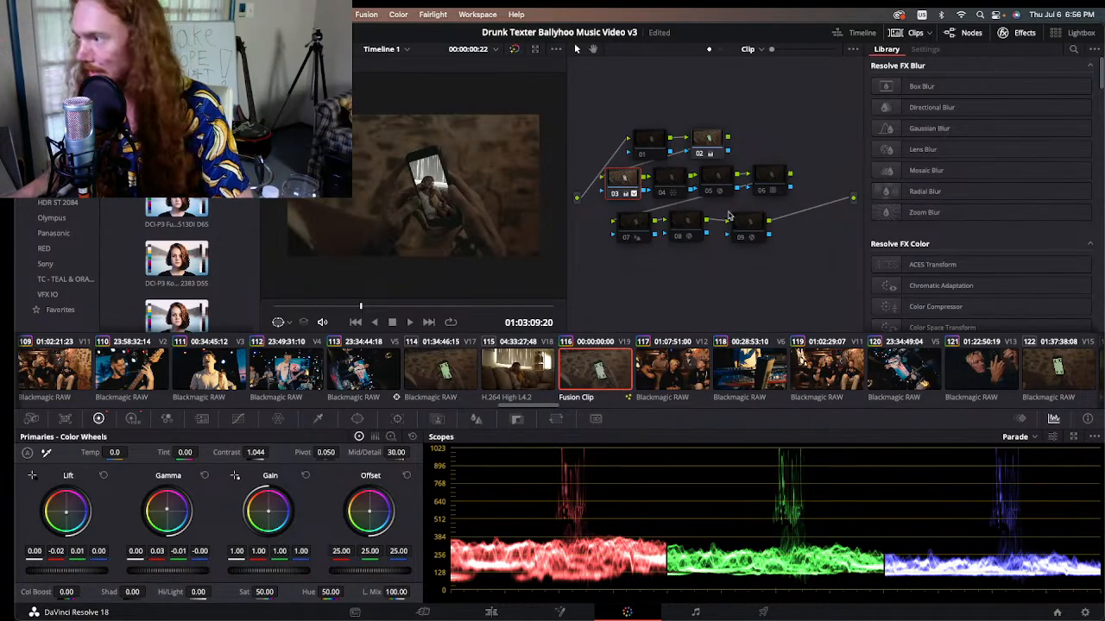
Step: Enable node 04 and toggle it to compare the full phone shot with and without it
{"action": "left_click", "coordinate": [670, 182]}
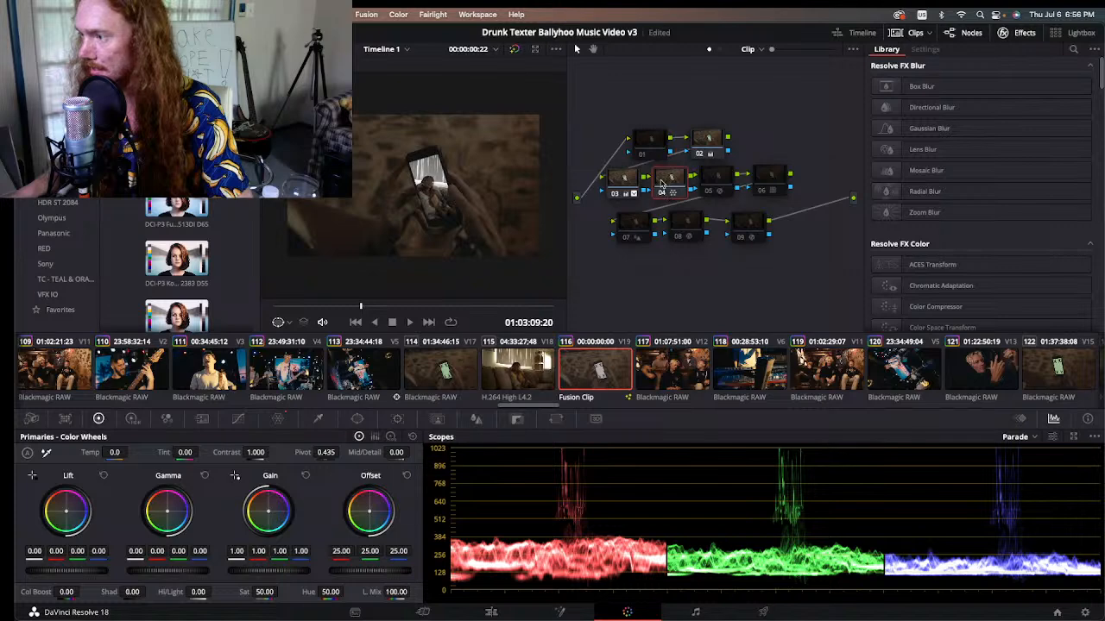
{"action": "left_click", "coordinate": [662, 192]}
{"action": "left_click", "coordinate": [662, 192]}
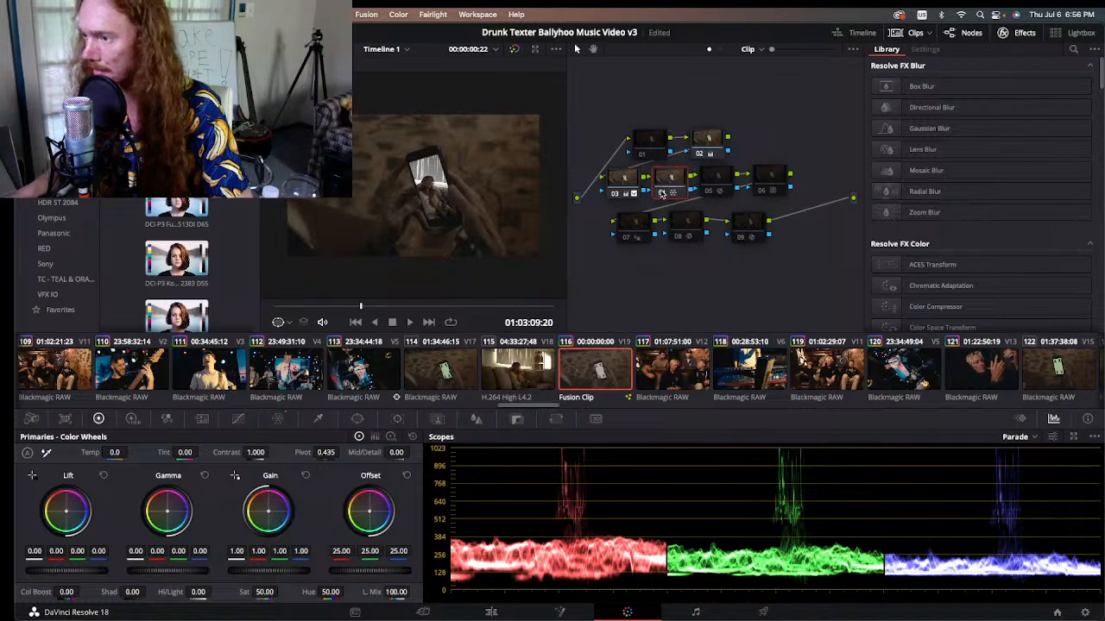
{"action": "left_click", "coordinate": [662, 192]}
{"action": "left_click", "coordinate": [662, 193]}
Step: Compare node 04 off and on up close over the hand and the woman on the phone screen, leaving it enabled
{"action": "scroll", "coordinate": [431, 233], "scroll_direction": "up", "scroll_amount": 2}
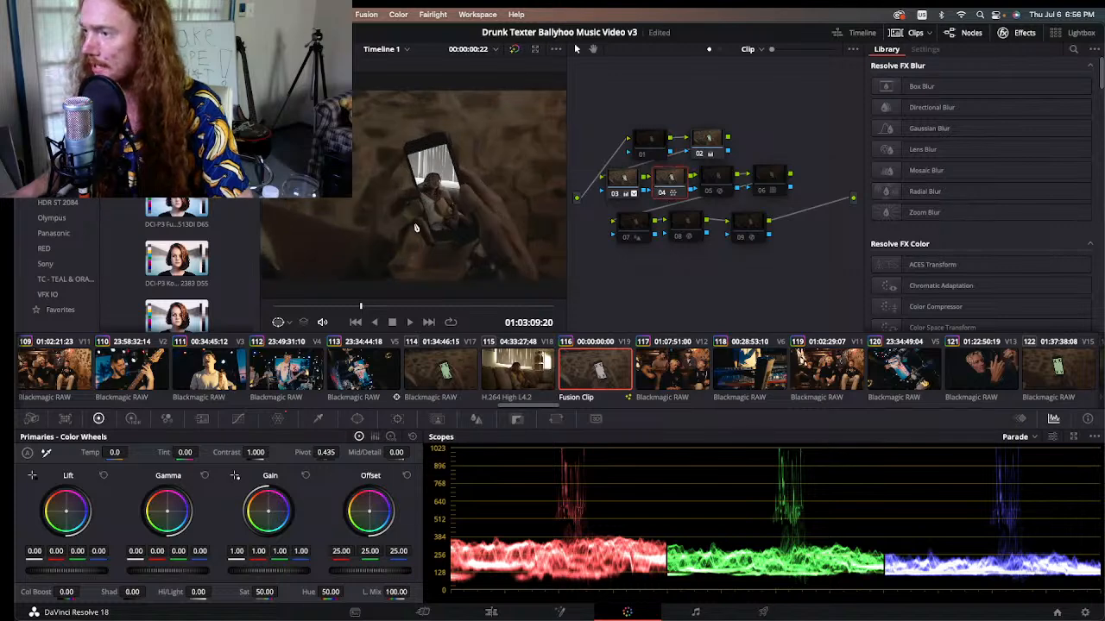
{"action": "scroll", "coordinate": [432, 233], "scroll_direction": "up", "scroll_amount": 3}
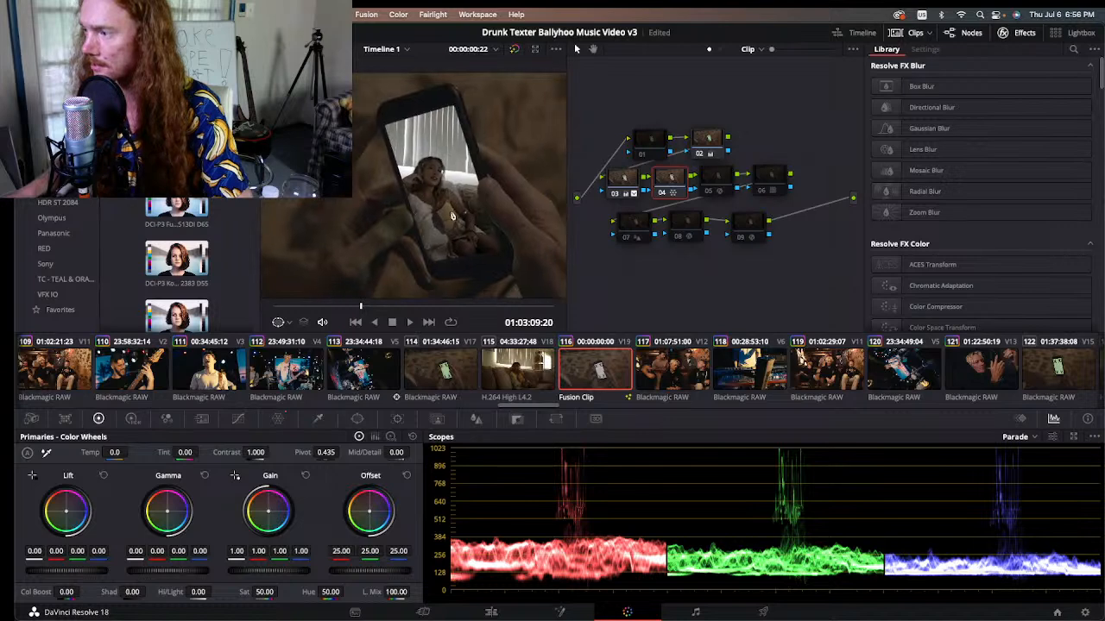
{"action": "left_click", "coordinate": [662, 192]}
{"action": "left_click", "coordinate": [662, 193]}
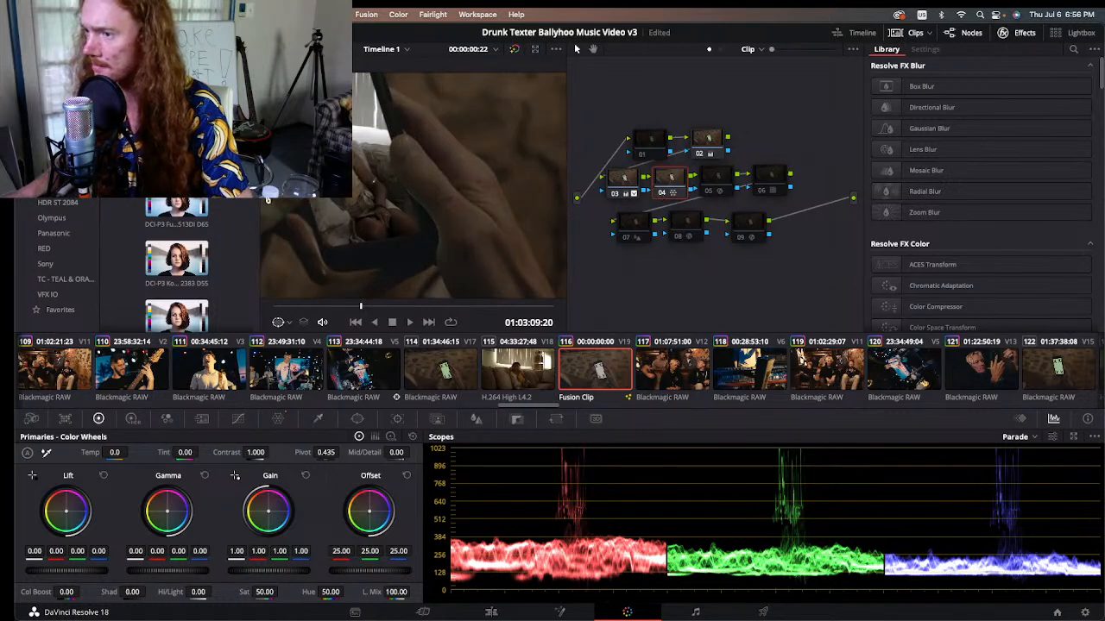
{"action": "scroll", "coordinate": [267, 200], "scroll_direction": "down", "scroll_amount": 5}
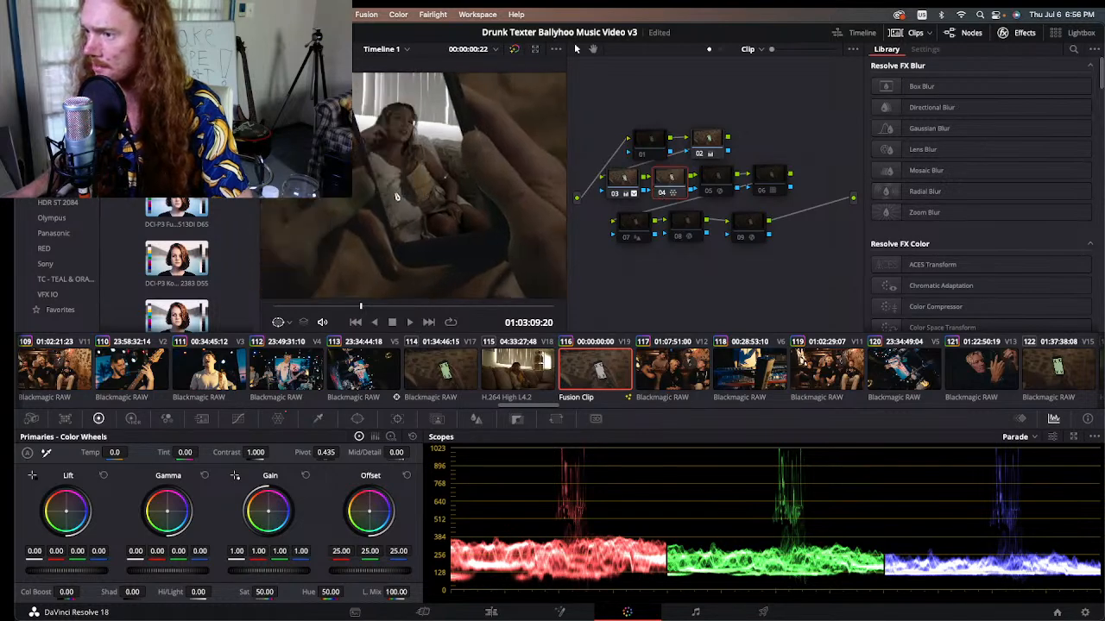
{"action": "left_click", "coordinate": [662, 193]}
{"action": "left_click", "coordinate": [661, 192]}
{"action": "left_click", "coordinate": [662, 193]}
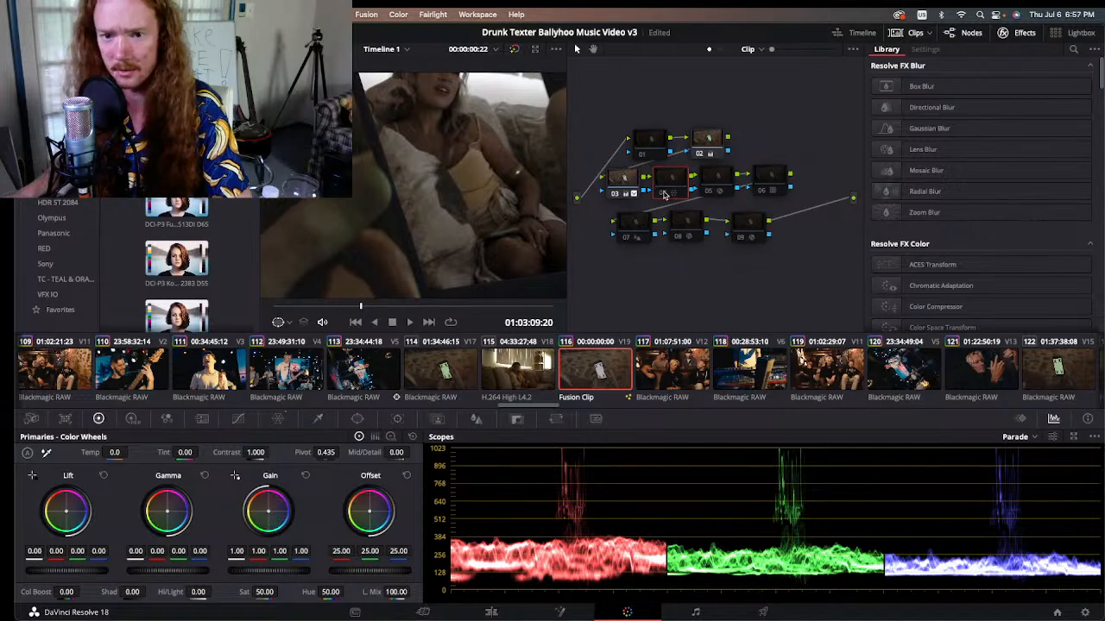
{"action": "left_click", "coordinate": [662, 192]}
{"action": "left_click", "coordinate": [662, 192]}
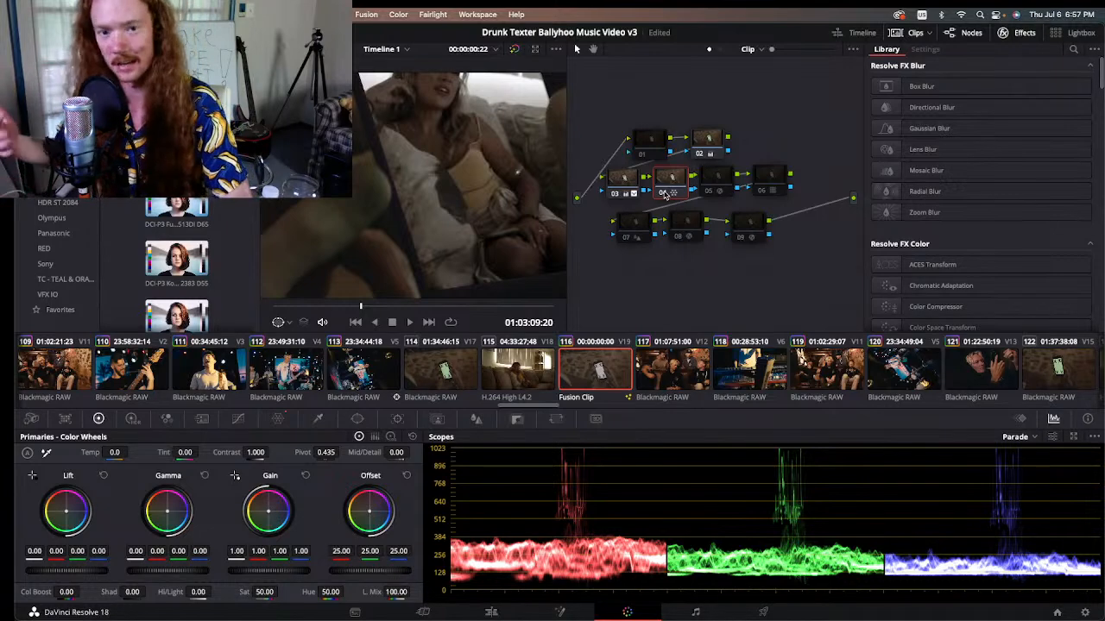
Step: Examine node 05's Color Space Transform settings and enable the node with the whole phone shot in view
{"action": "left_click", "coordinate": [729, 177]}
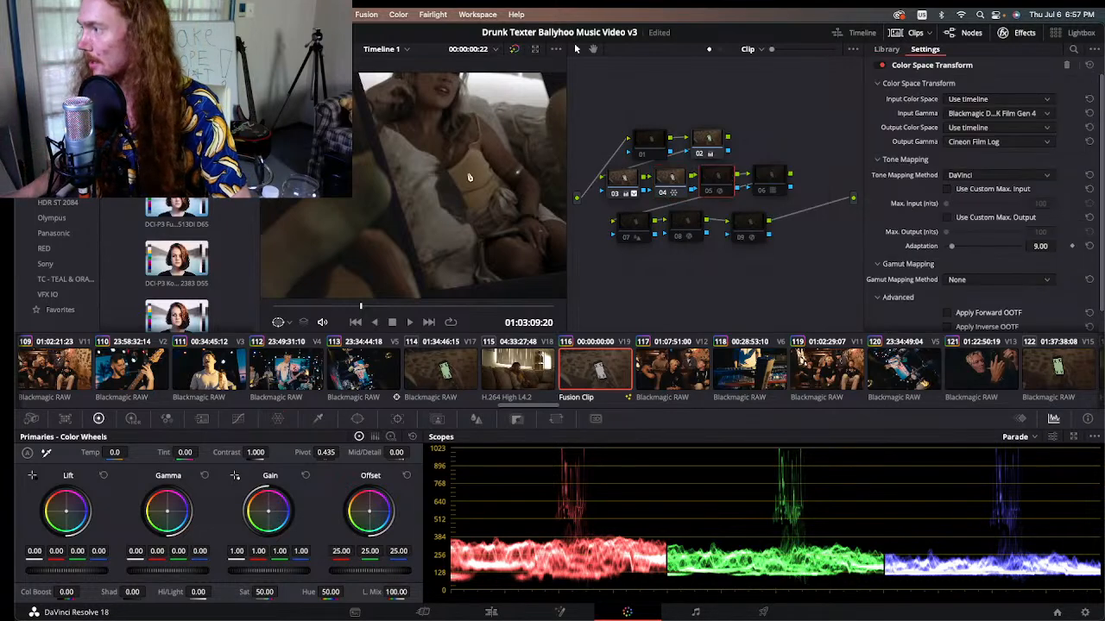
{"action": "scroll", "coordinate": [426, 219], "scroll_direction": "up", "scroll_amount": 5}
{"action": "scroll", "coordinate": [427, 221], "scroll_direction": "down", "scroll_amount": 10}
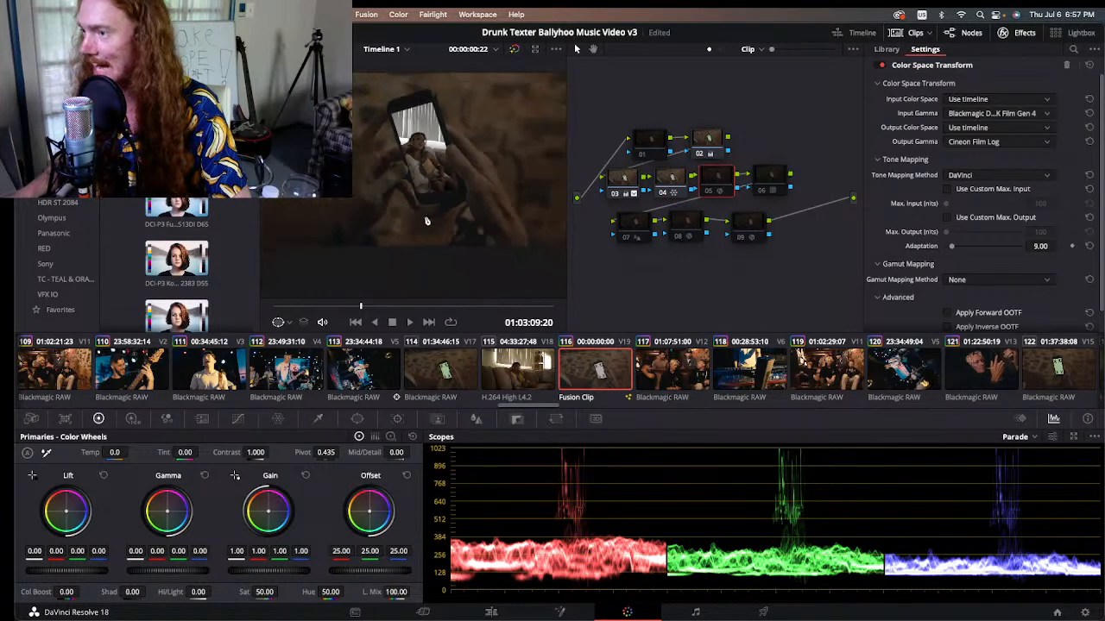
{"action": "scroll", "coordinate": [426, 221], "scroll_direction": "down", "scroll_amount": 3}
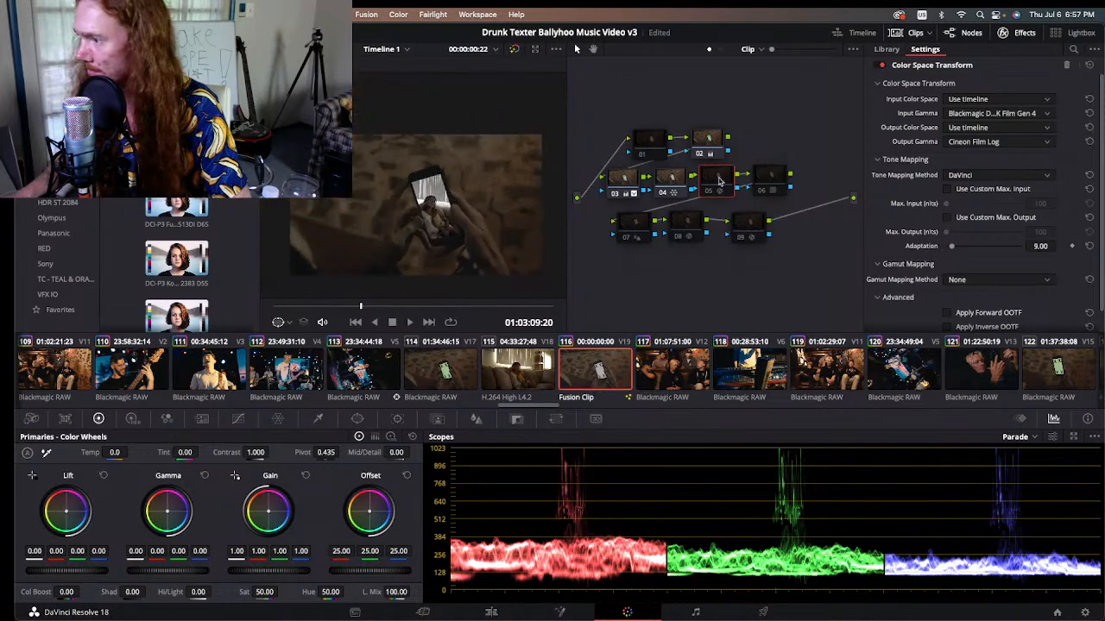
{"action": "left_click", "coordinate": [760, 183]}
{"action": "left_click", "coordinate": [721, 178]}
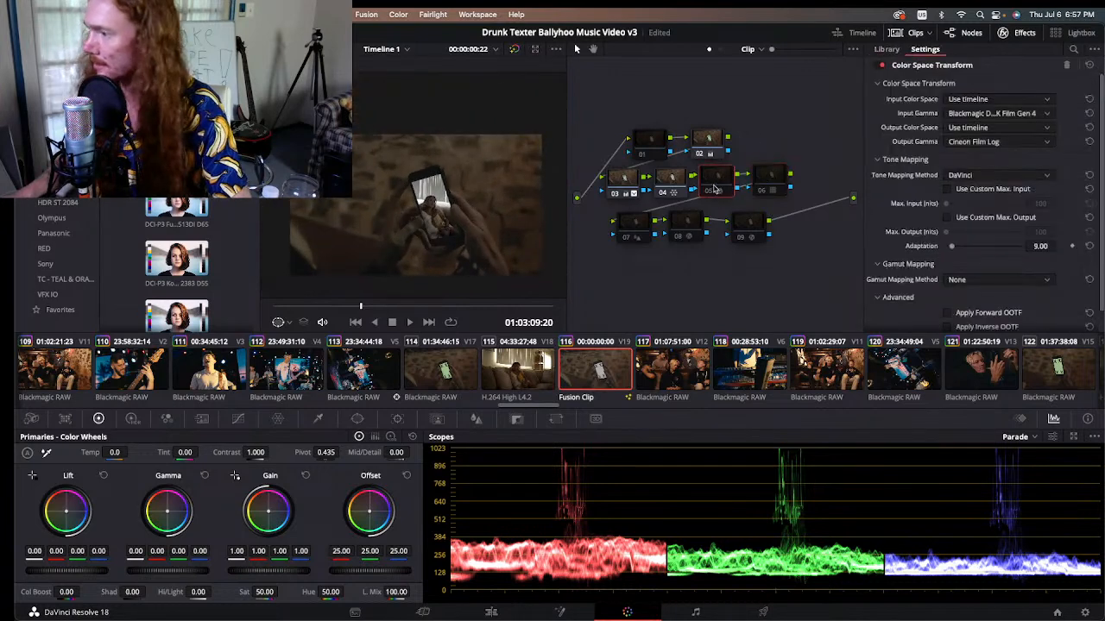
{"action": "left_click", "coordinate": [708, 193]}
{"action": "left_click", "coordinate": [708, 193]}
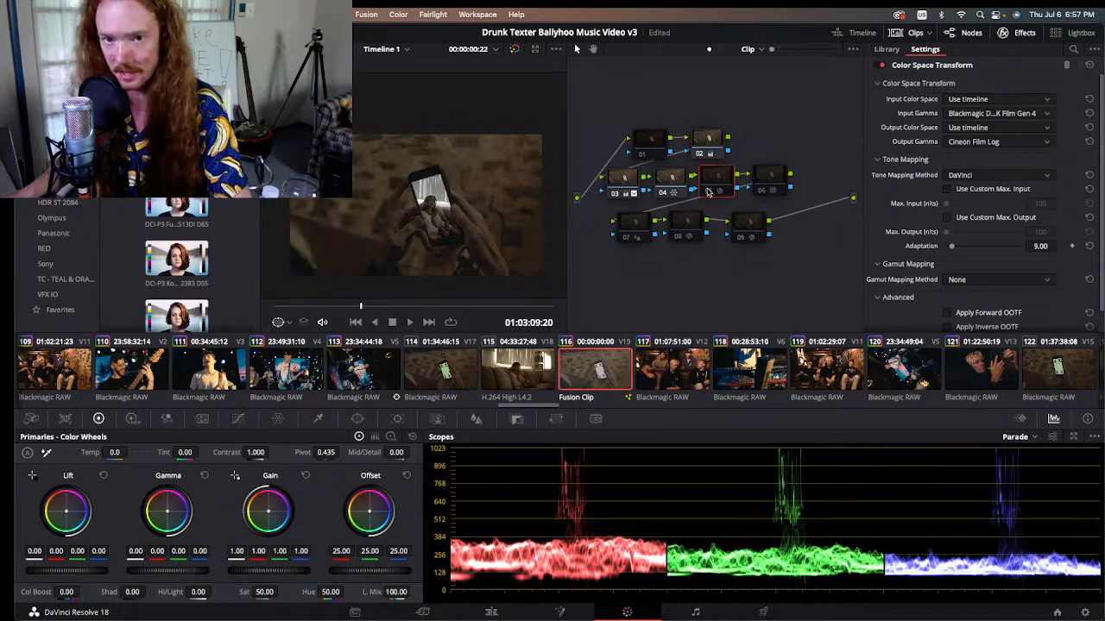
{"action": "left_click", "coordinate": [707, 192]}
Step: Enable node 06, then shift node 07 slightly down and left and enable it too
{"action": "left_click", "coordinate": [759, 190]}
{"action": "left_click", "coordinate": [764, 183]}
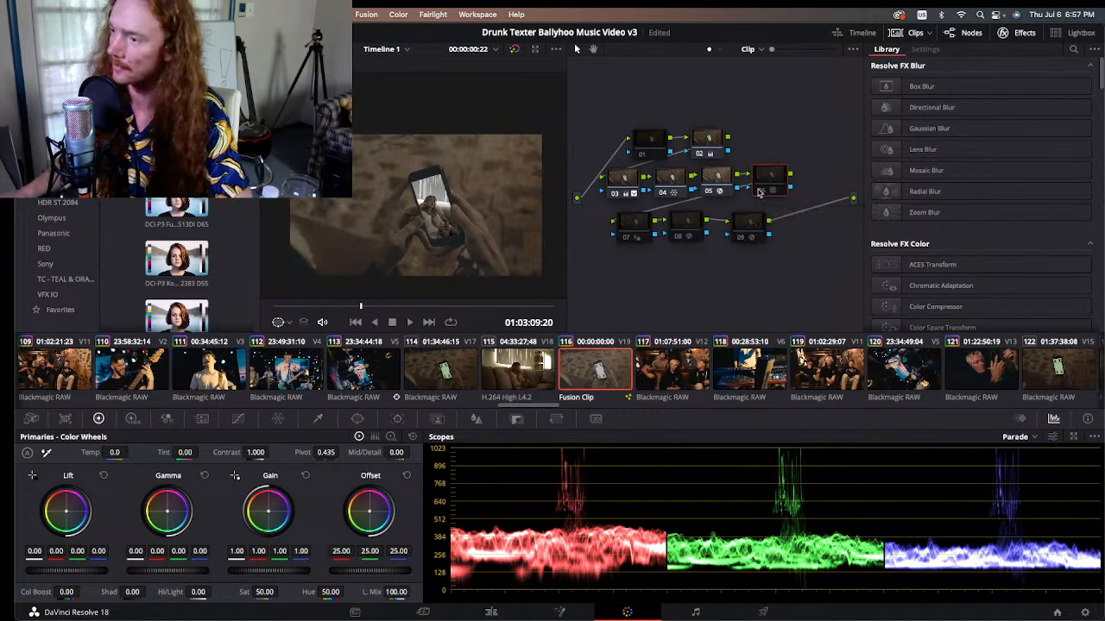
{"action": "left_click", "coordinate": [759, 191]}
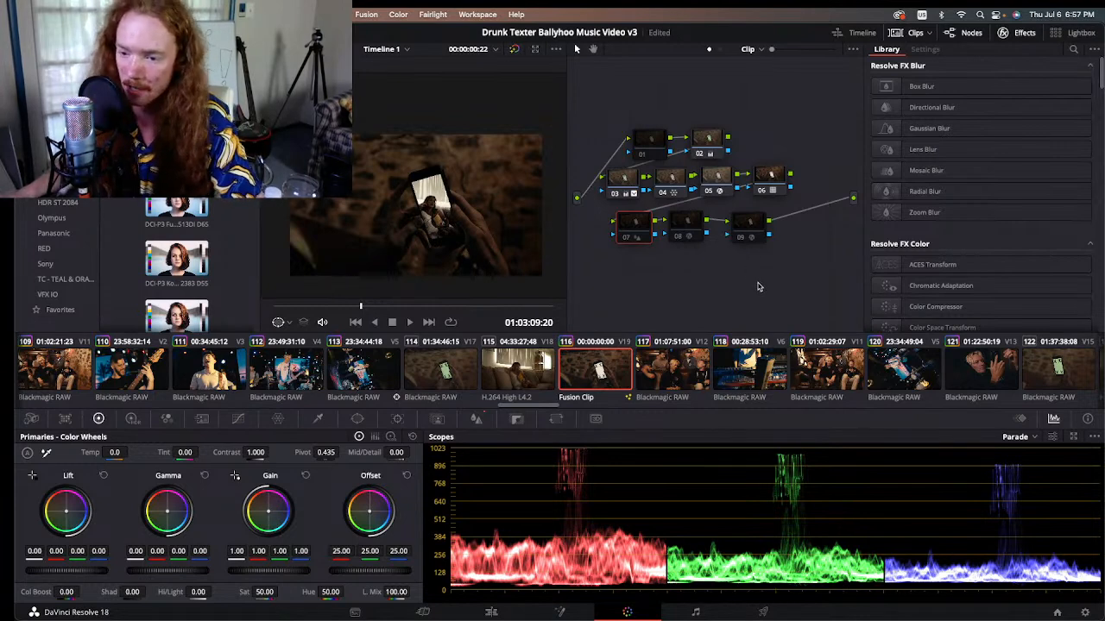
{"action": "left_click_drag", "start_coordinate": [636, 224], "coordinate": [628, 233]}
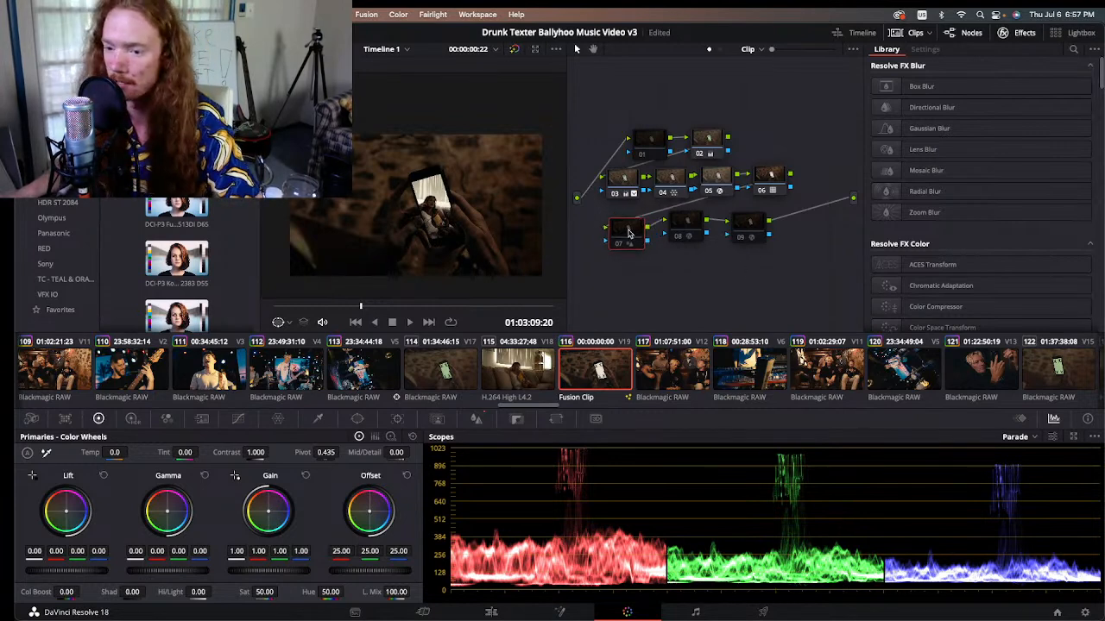
{"action": "left_click", "coordinate": [618, 245]}
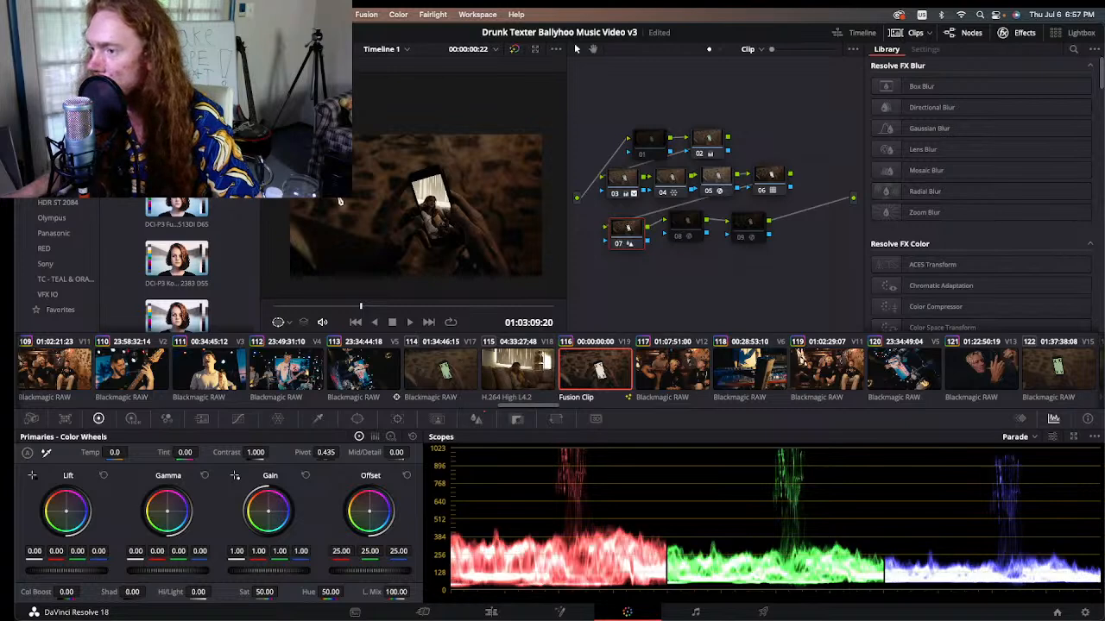
Step: Compare node 07 off and on up close over the fingers holding the phone, leaving it enabled
{"action": "scroll", "coordinate": [377, 213], "scroll_direction": "up", "scroll_amount": 5}
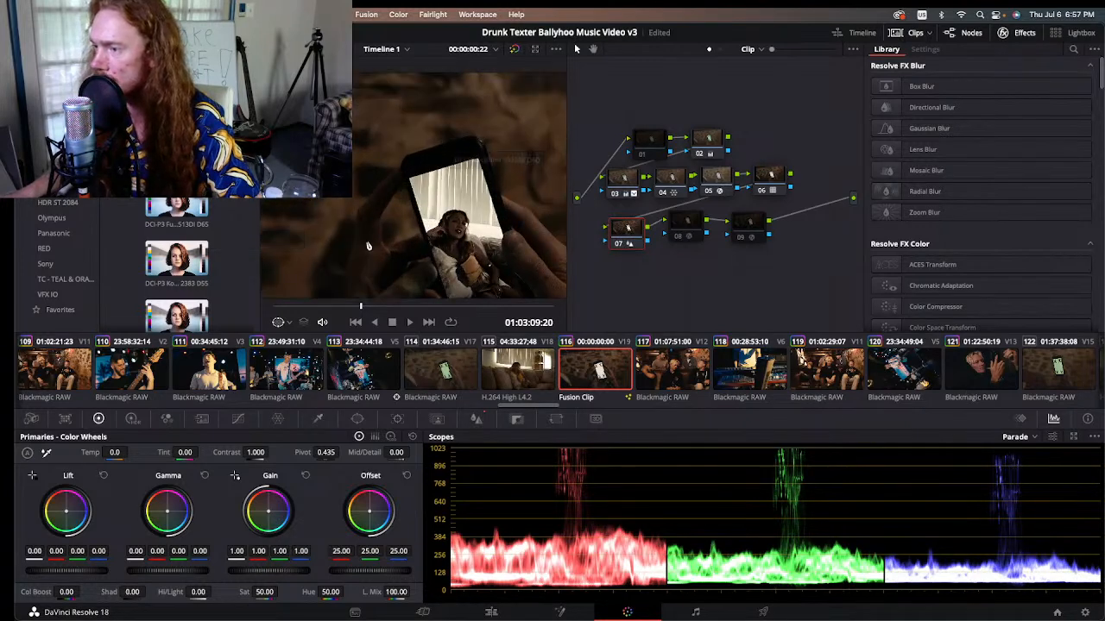
{"action": "scroll", "coordinate": [411, 117], "scroll_direction": "up", "scroll_amount": 3}
{"action": "scroll", "coordinate": [410, 160], "scroll_direction": "up", "scroll_amount": 5}
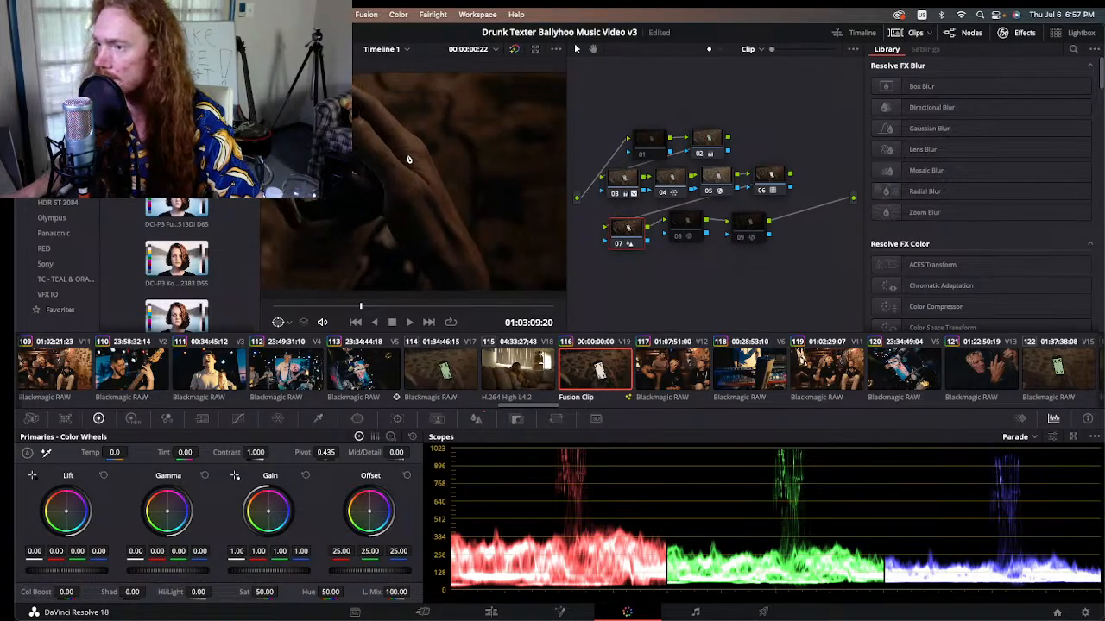
{"action": "left_click_drag", "start_coordinate": [405, 175], "coordinate": [432, 206]}
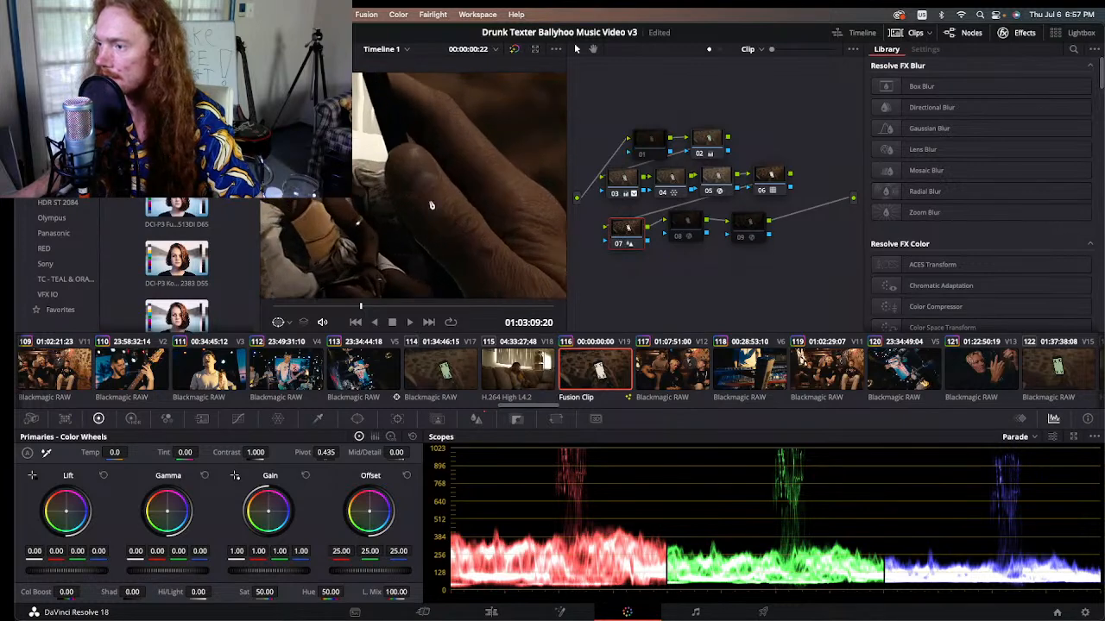
{"action": "left_click", "coordinate": [618, 245]}
{"action": "left_click", "coordinate": [617, 246]}
{"action": "left_click", "coordinate": [616, 246]}
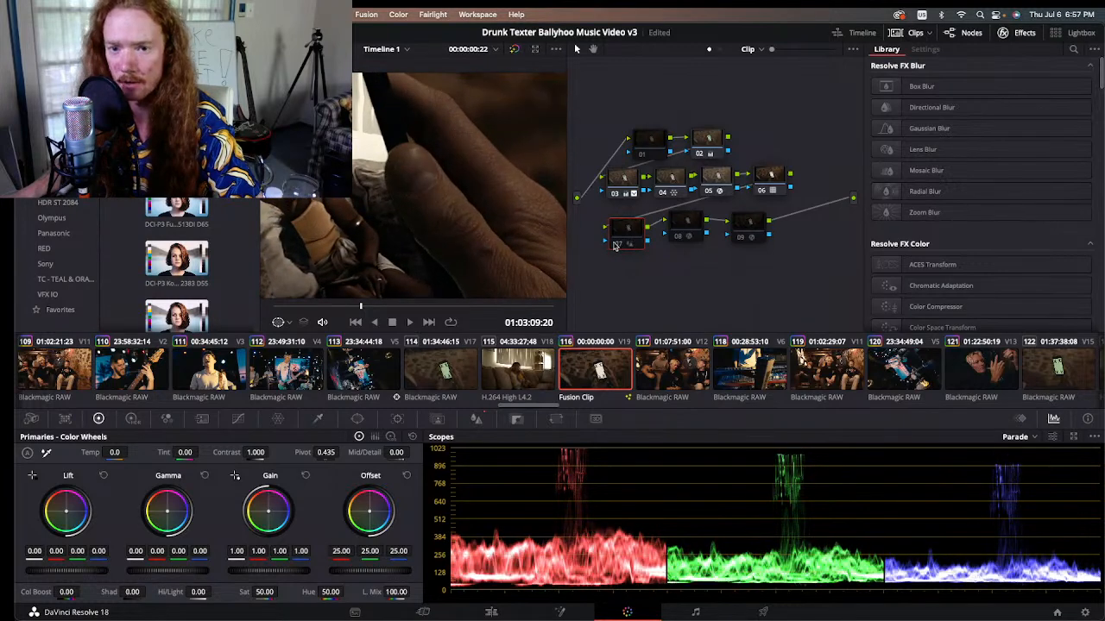
{"action": "left_click", "coordinate": [616, 246]}
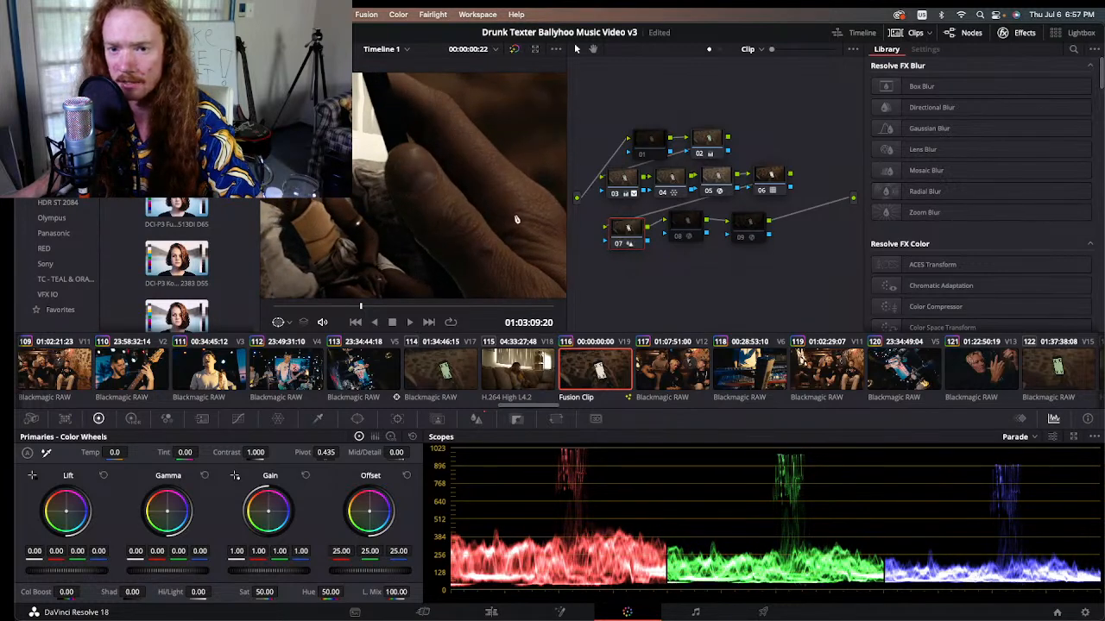
{"action": "left_click", "coordinate": [617, 246]}
{"action": "left_click", "coordinate": [617, 246]}
{"action": "left_click", "coordinate": [616, 246]}
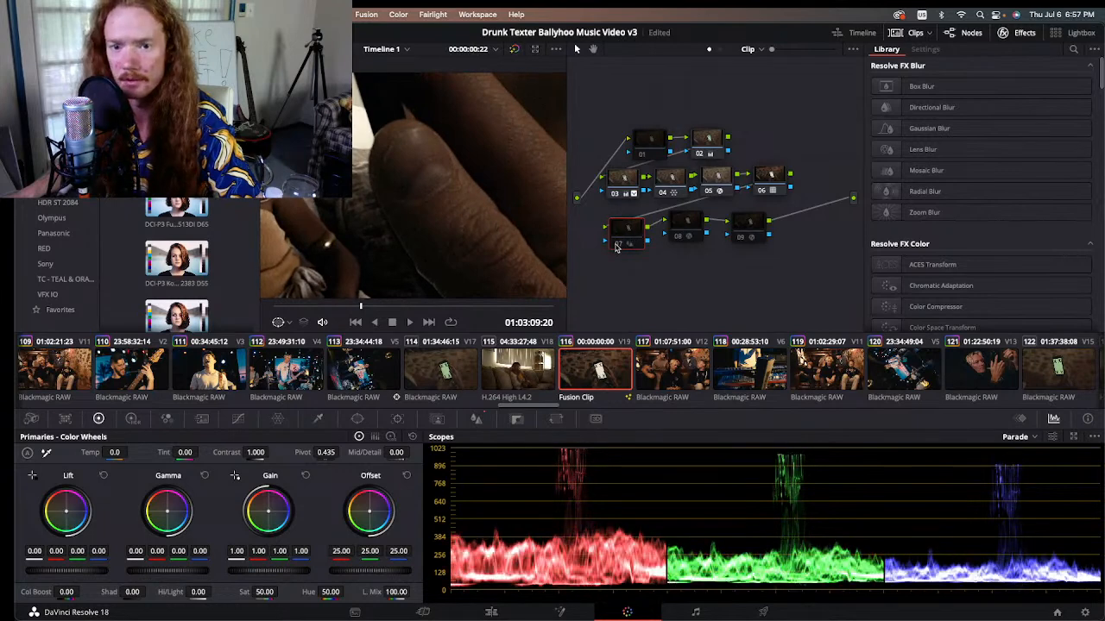
{"action": "left_click", "coordinate": [616, 245]}
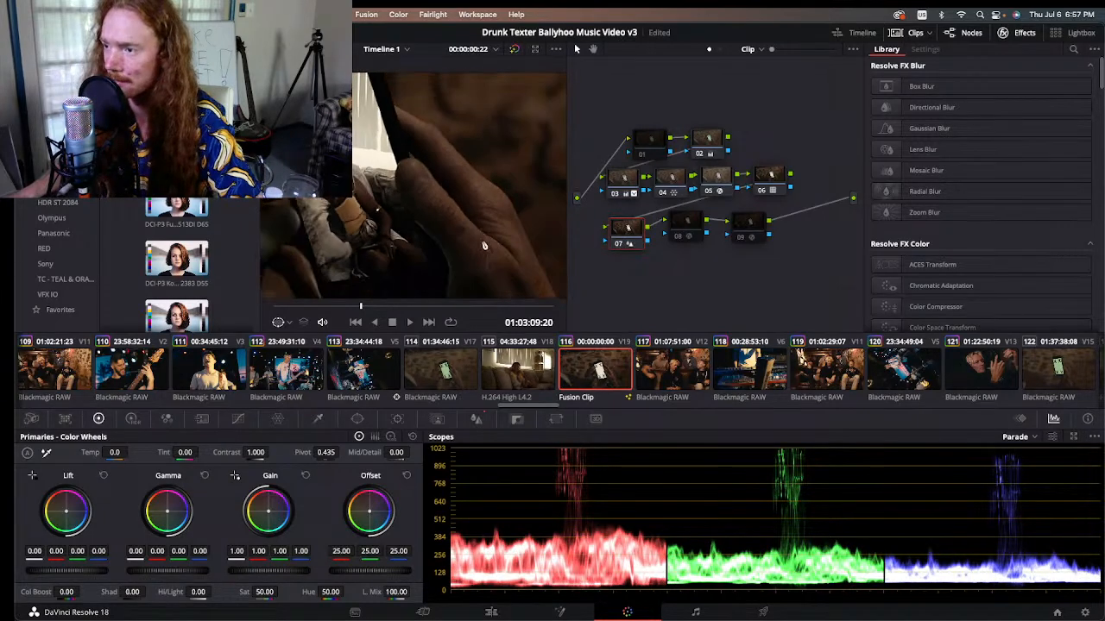
Step: Enable the Vignette on node 08 and toggle it to compare the darkened edges of the full shot
{"action": "scroll", "coordinate": [479, 259], "scroll_direction": "down", "scroll_amount": 10}
{"action": "scroll", "coordinate": [447, 245], "scroll_direction": "up", "scroll_amount": 2}
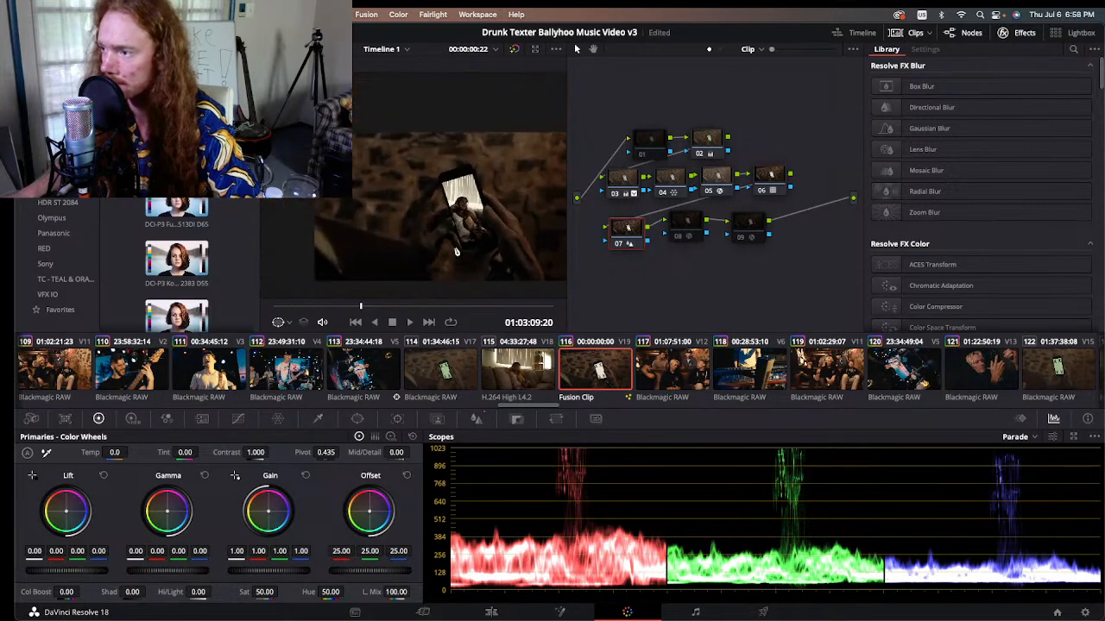
{"action": "scroll", "coordinate": [513, 234], "scroll_direction": "up", "scroll_amount": 2}
{"action": "left_click", "coordinate": [685, 227]}
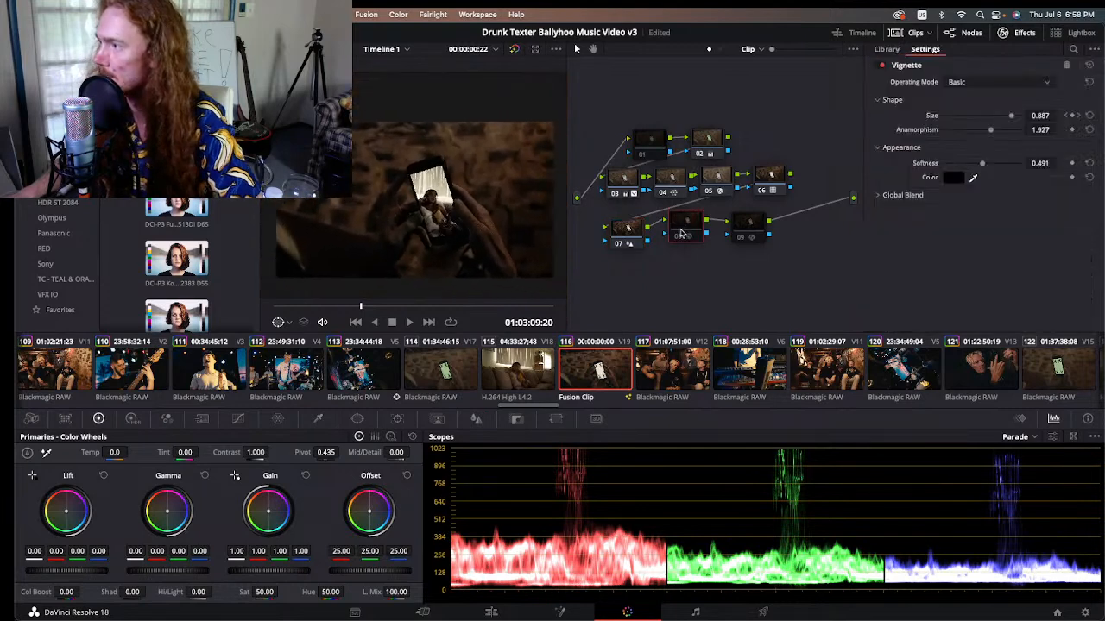
{"action": "left_click", "coordinate": [678, 238]}
{"action": "left_click", "coordinate": [677, 237]}
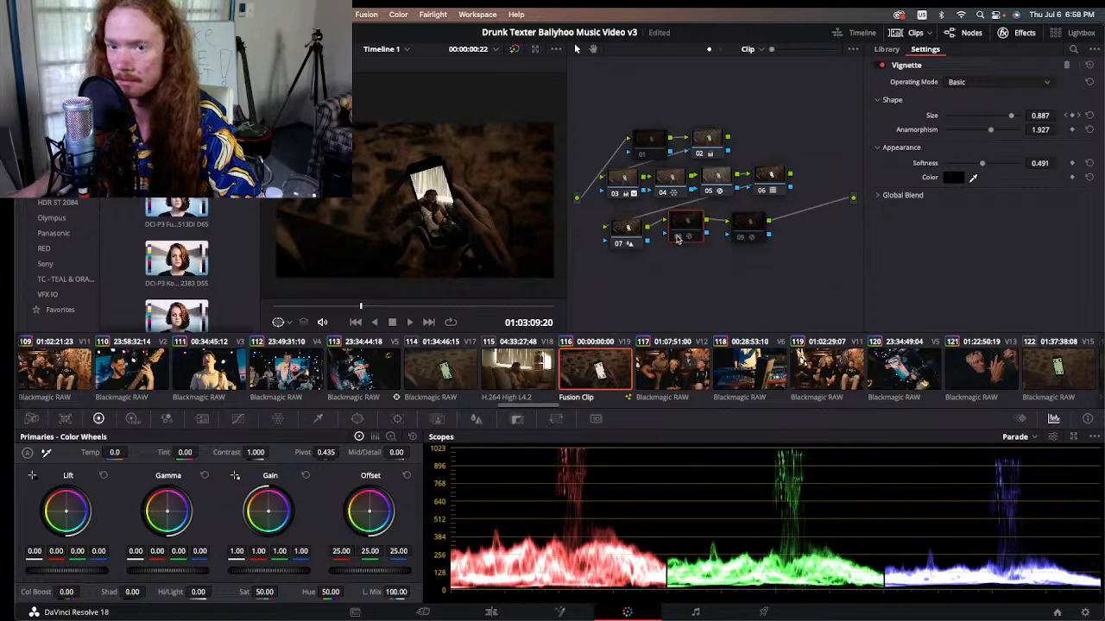
{"action": "left_click", "coordinate": [677, 237]}
{"action": "left_click", "coordinate": [678, 237]}
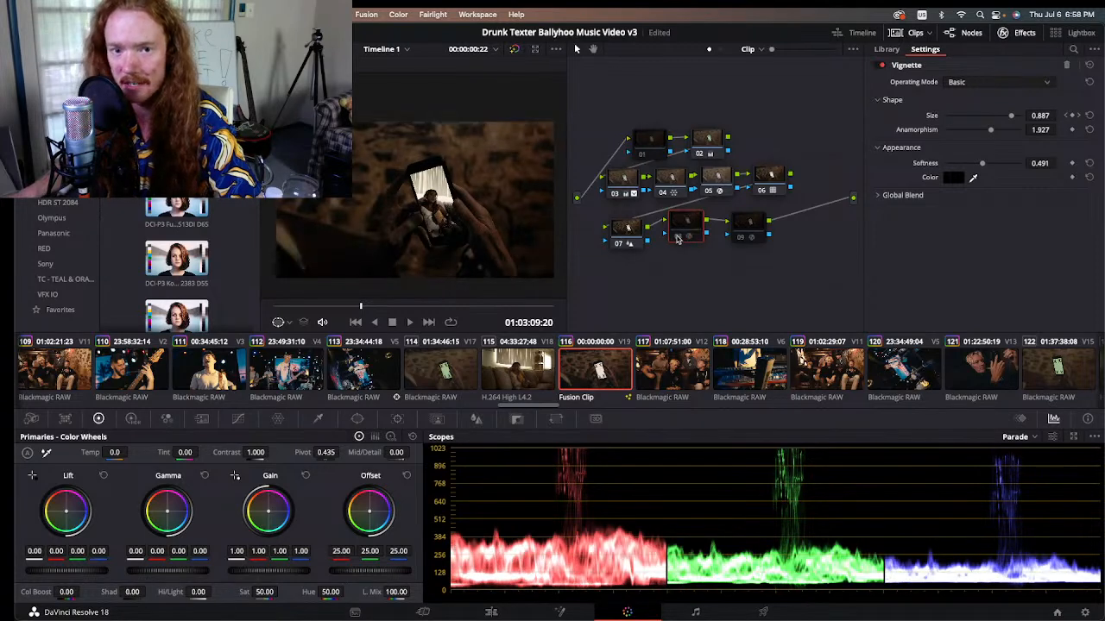
{"action": "left_click", "coordinate": [678, 237]}
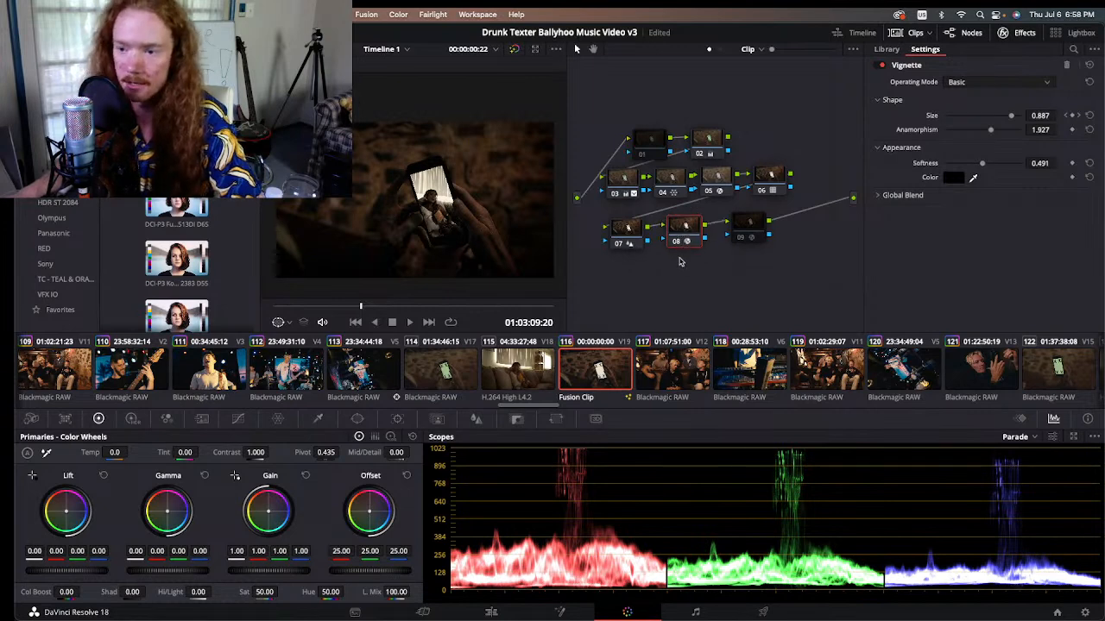
Step: Enable the Glow on node 09 and compare it off and on close to the phone screen
{"action": "left_click", "coordinate": [750, 227]}
{"action": "left_click_drag", "start_coordinate": [751, 219], "coordinate": [752, 220]}
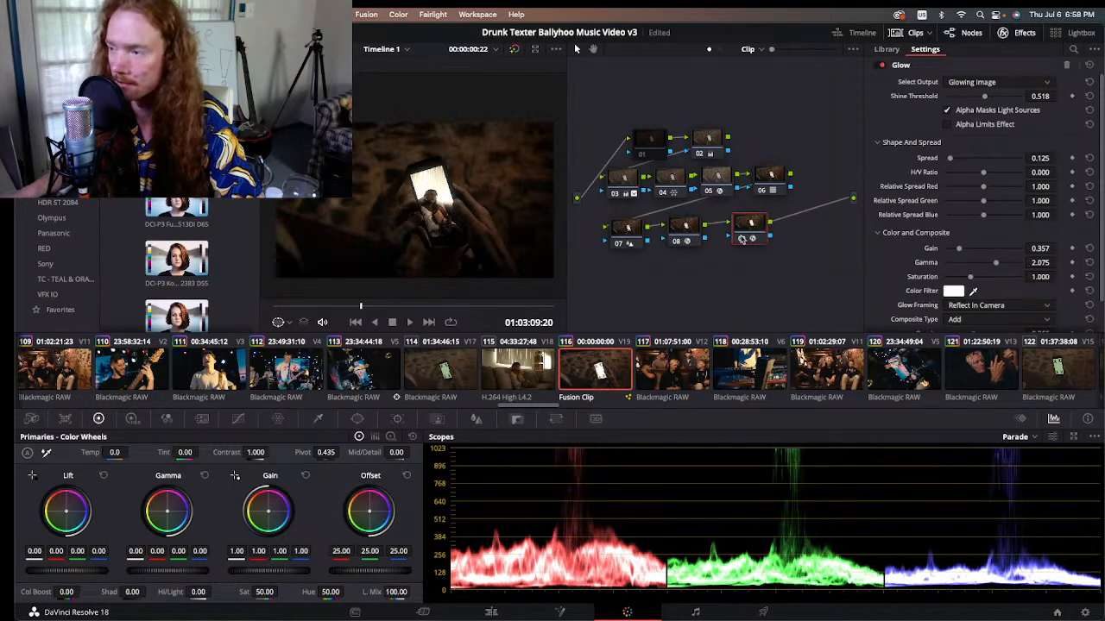
{"action": "scroll", "coordinate": [411, 177], "scroll_direction": "up", "scroll_amount": 3}
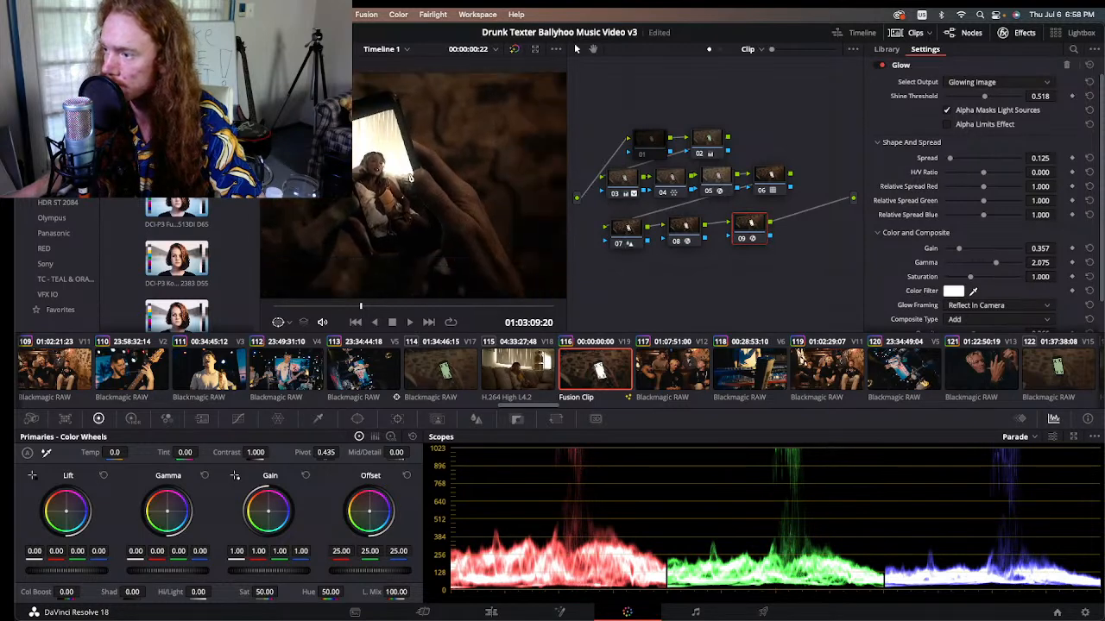
{"action": "scroll", "coordinate": [411, 177], "scroll_direction": "up", "scroll_amount": 2}
{"action": "left_click", "coordinate": [739, 241]}
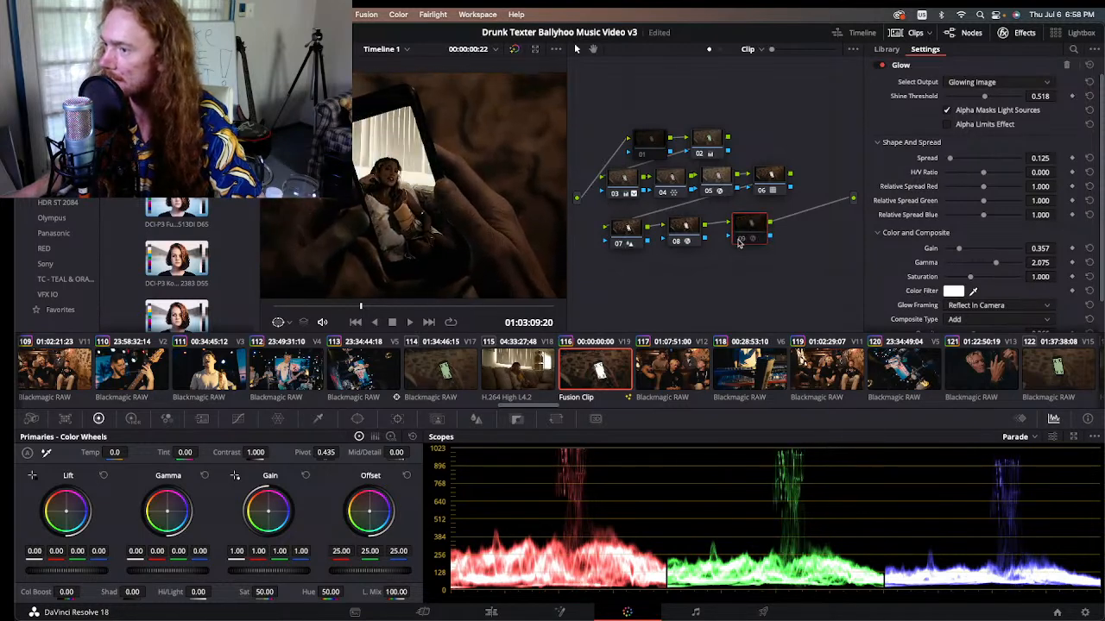
{"action": "left_click", "coordinate": [739, 241]}
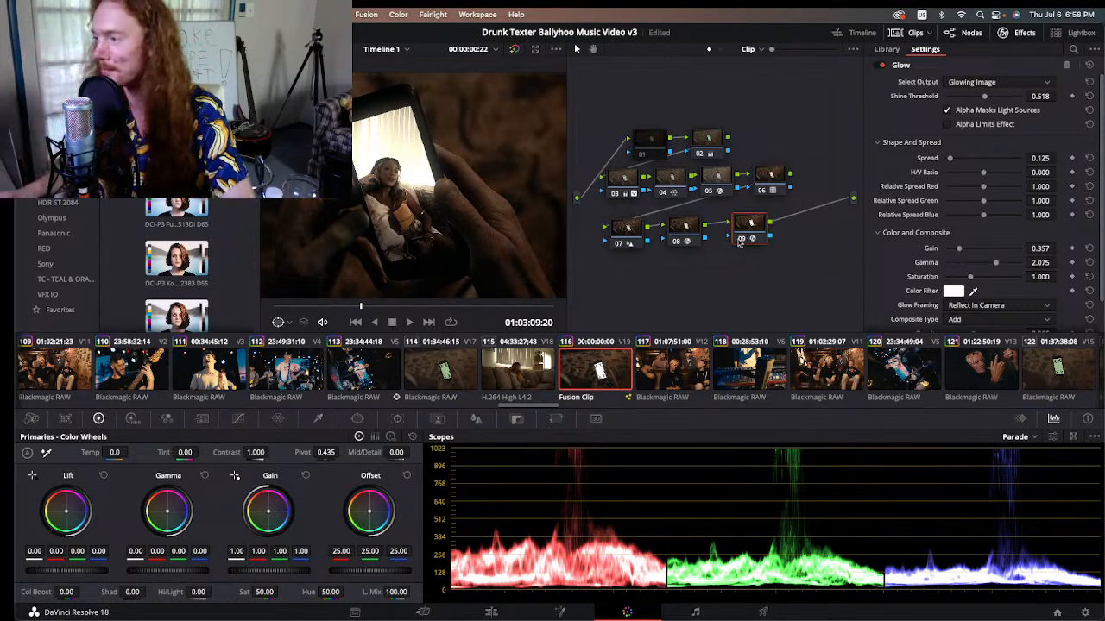
Step: Shift node 09 slightly left, play the phone shot briefly, and compare node 09's glow off and on
{"action": "left_click_drag", "start_coordinate": [755, 223], "coordinate": [746, 226]}
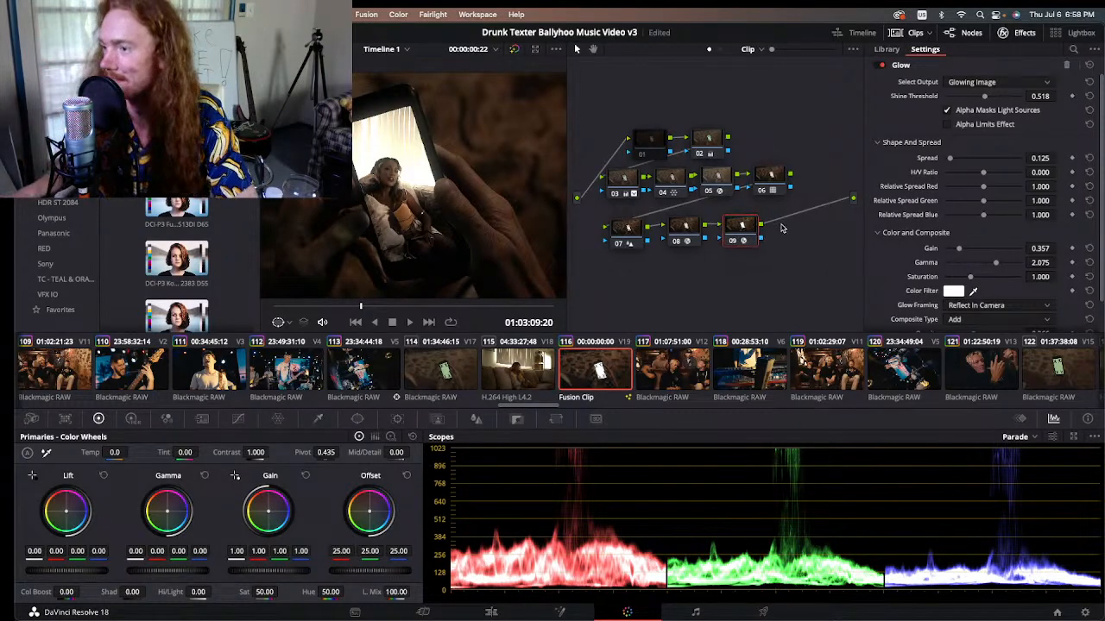
{"action": "key", "text": "space"}
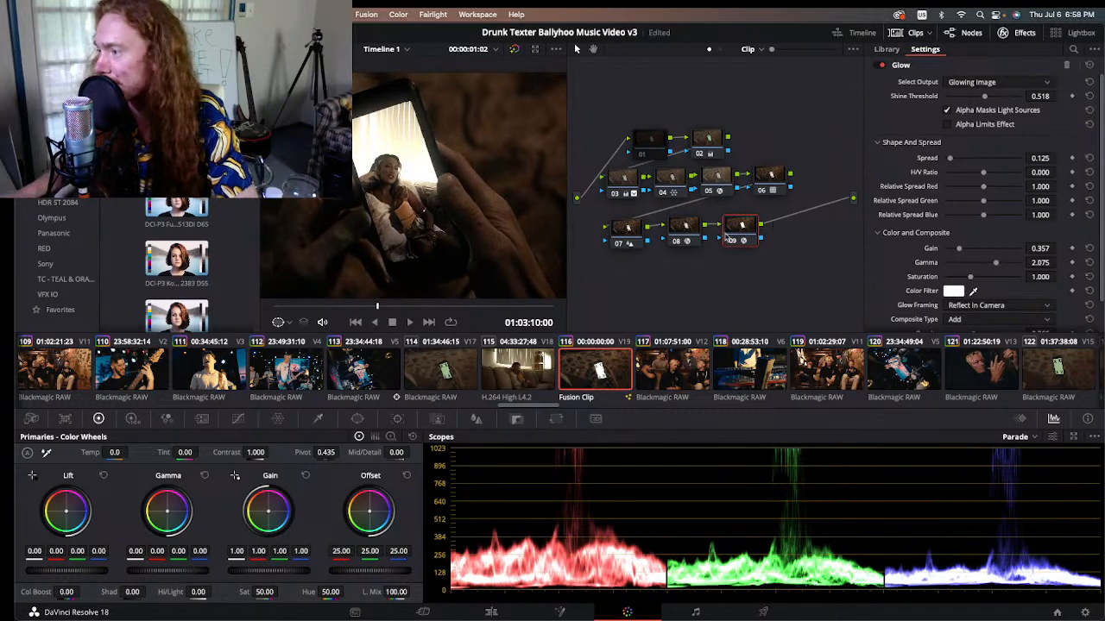
{"action": "left_click", "coordinate": [732, 241]}
{"action": "left_click", "coordinate": [732, 242]}
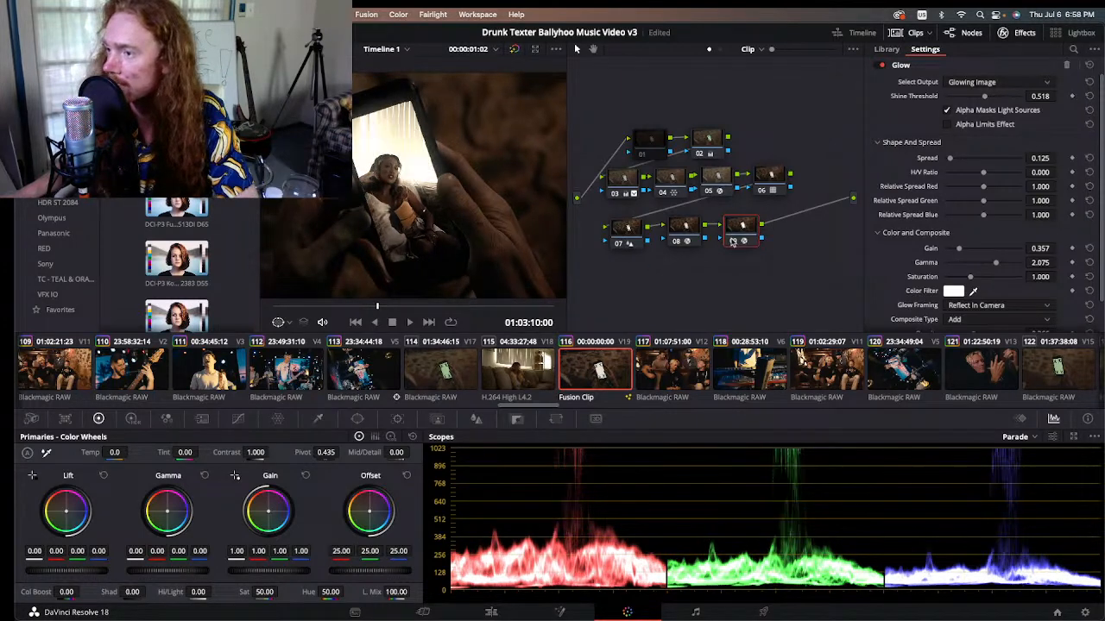
{"action": "left_click", "coordinate": [731, 242]}
{"action": "left_click", "coordinate": [734, 241]}
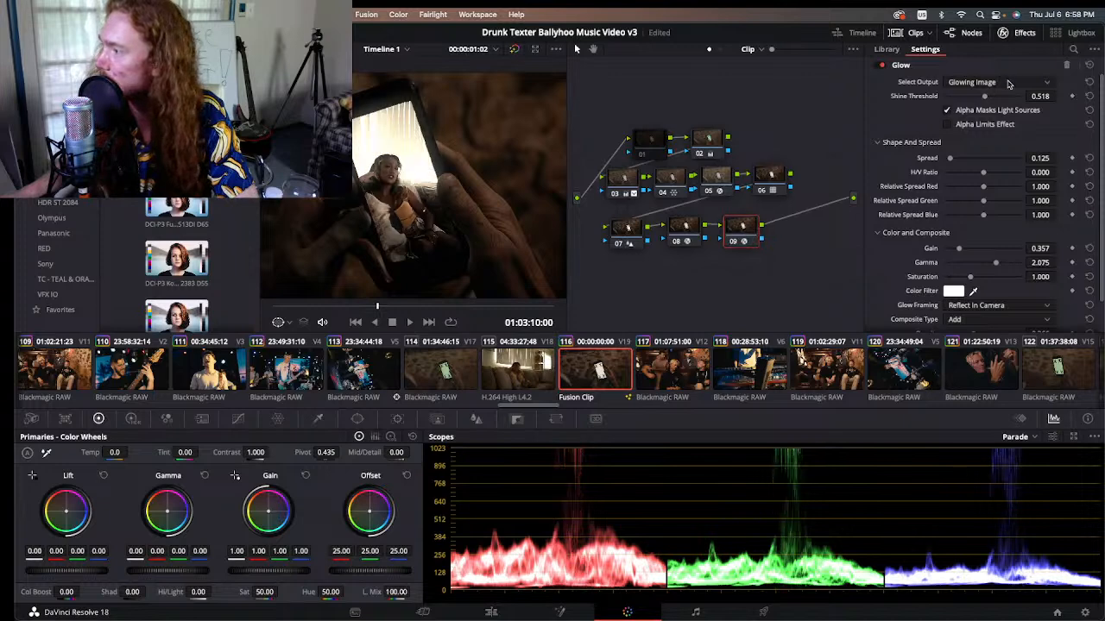
Step: Isolate the Glow's output as Glow Alone, set Shine Threshold to 0.512, and return the output to Glowing Image
{"action": "left_click", "coordinate": [997, 82]}
{"action": "left_click", "coordinate": [1001, 84]}
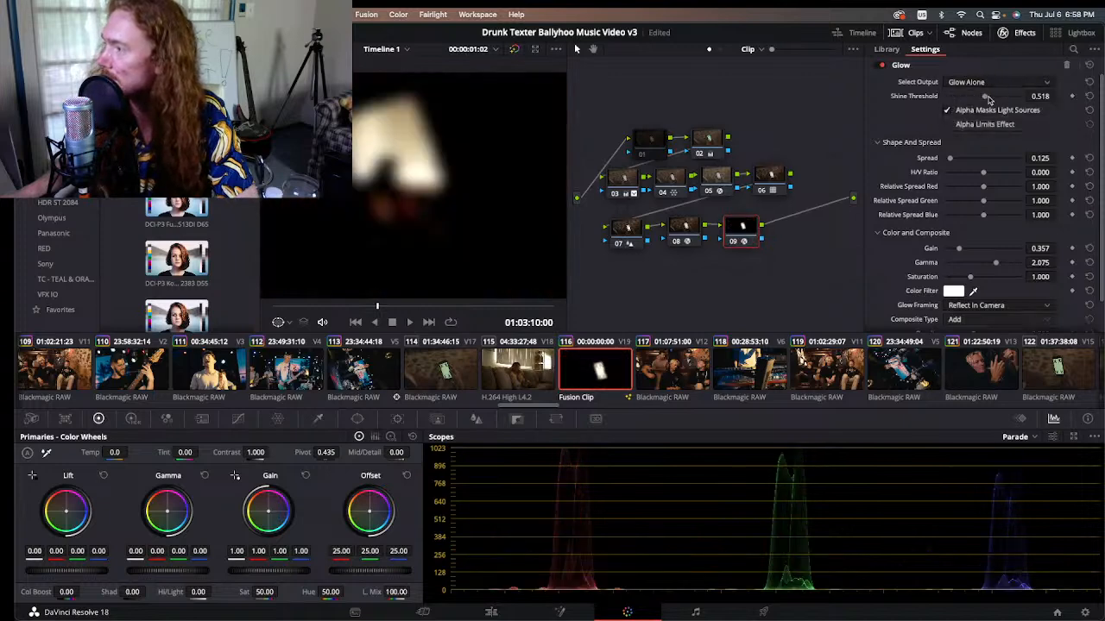
{"action": "mouse_move", "coordinate": [987, 96]}
{"action": "left_mouse_down"}
{"action": "mouse_move", "coordinate": [1075, 95]}
{"action": "mouse_move", "coordinate": [929, 97]}
{"action": "mouse_move", "coordinate": [984, 99]}
{"action": "left_mouse_up"}
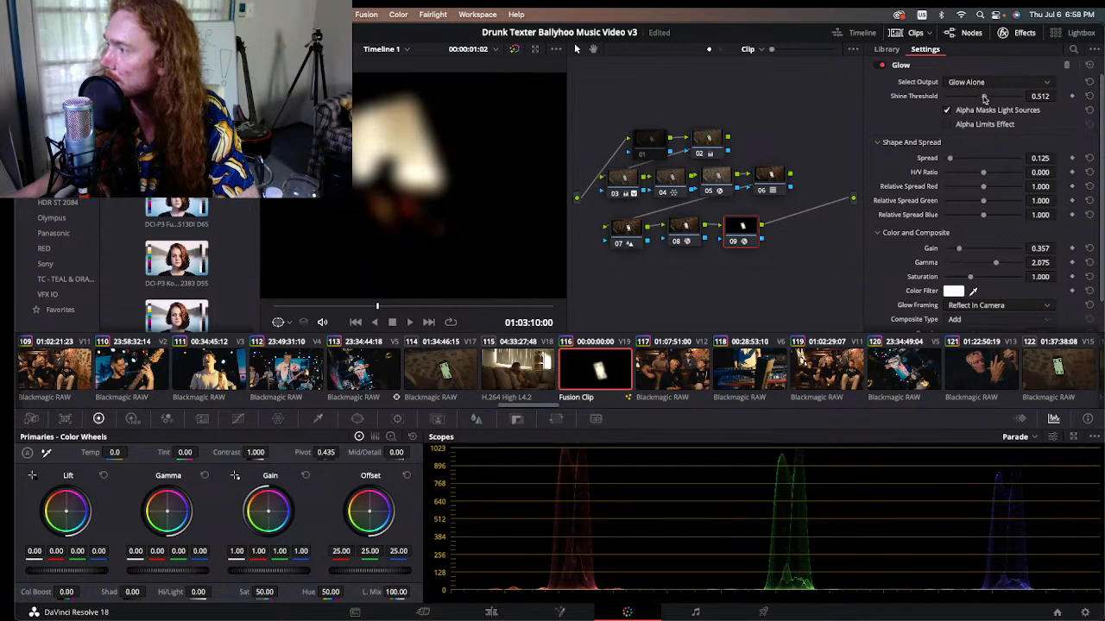
{"action": "left_click", "coordinate": [982, 86]}
{"action": "left_click", "coordinate": [972, 109]}
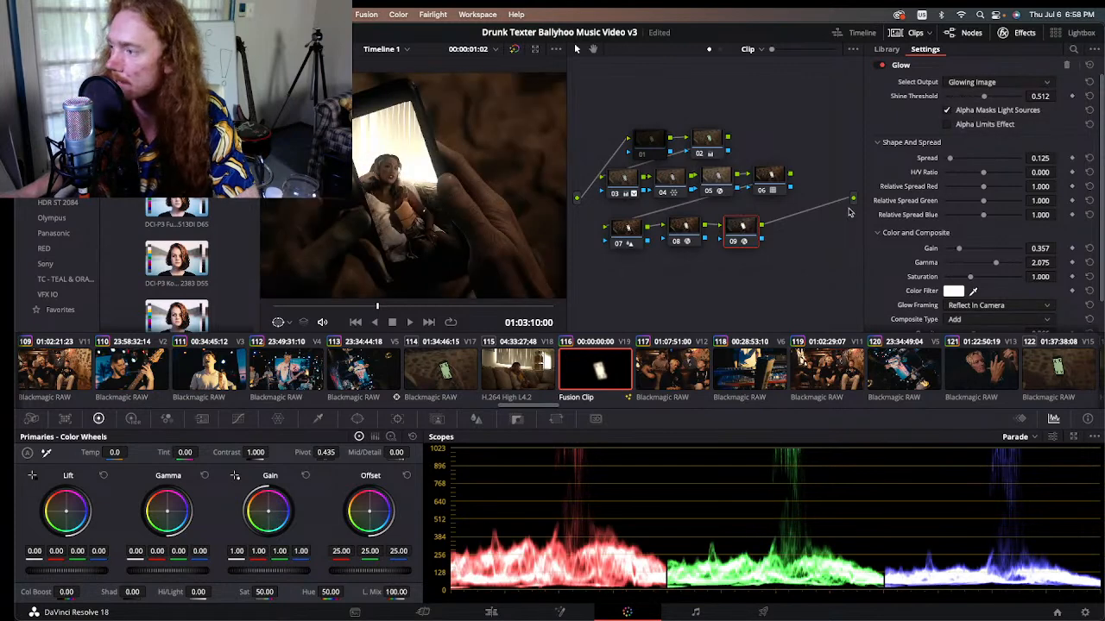
Step: On the Edit page, go to the rotated stage shot at 01:02:57:03 and toggle the grade and effects bypass to compare it
{"action": "key", "text": "shift+4"}
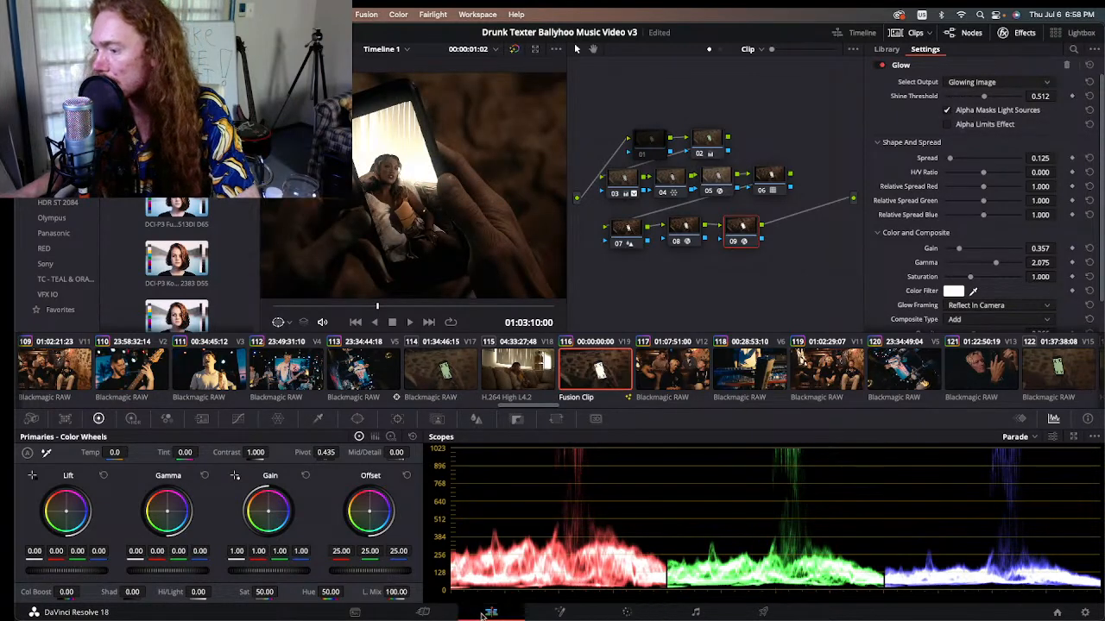
{"action": "left_click", "coordinate": [825, 332]}
{"action": "left_click_drag", "start_coordinate": [681, 355], "coordinate": [635, 357]}
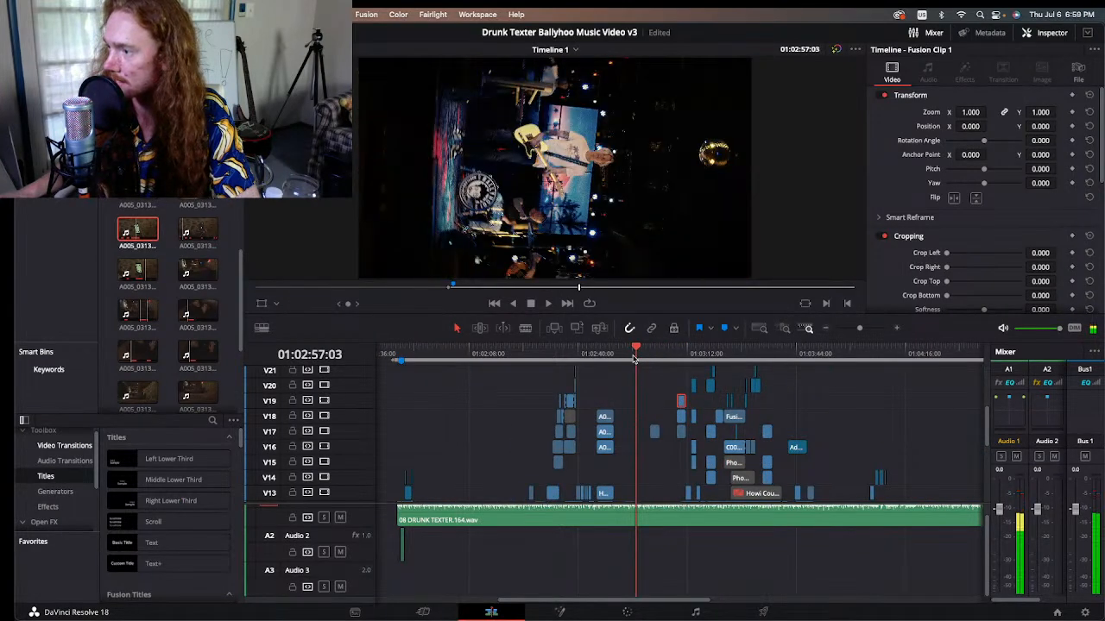
{"action": "left_click", "coordinate": [836, 50]}
{"action": "left_click", "coordinate": [836, 50]}
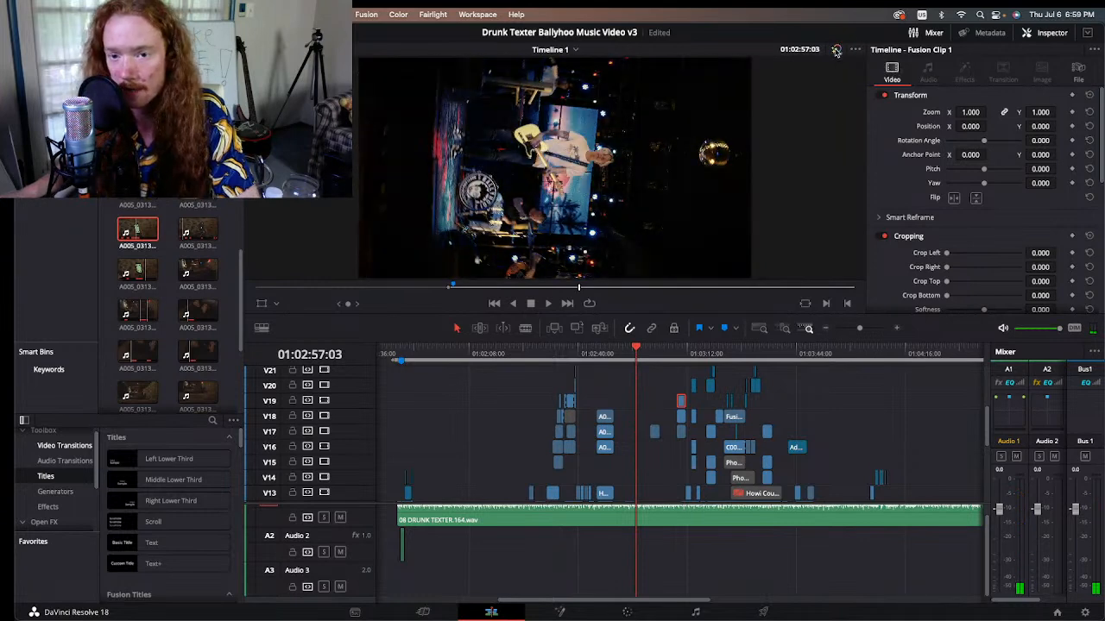
{"action": "left_click", "coordinate": [836, 50]}
{"action": "left_click", "coordinate": [836, 50]}
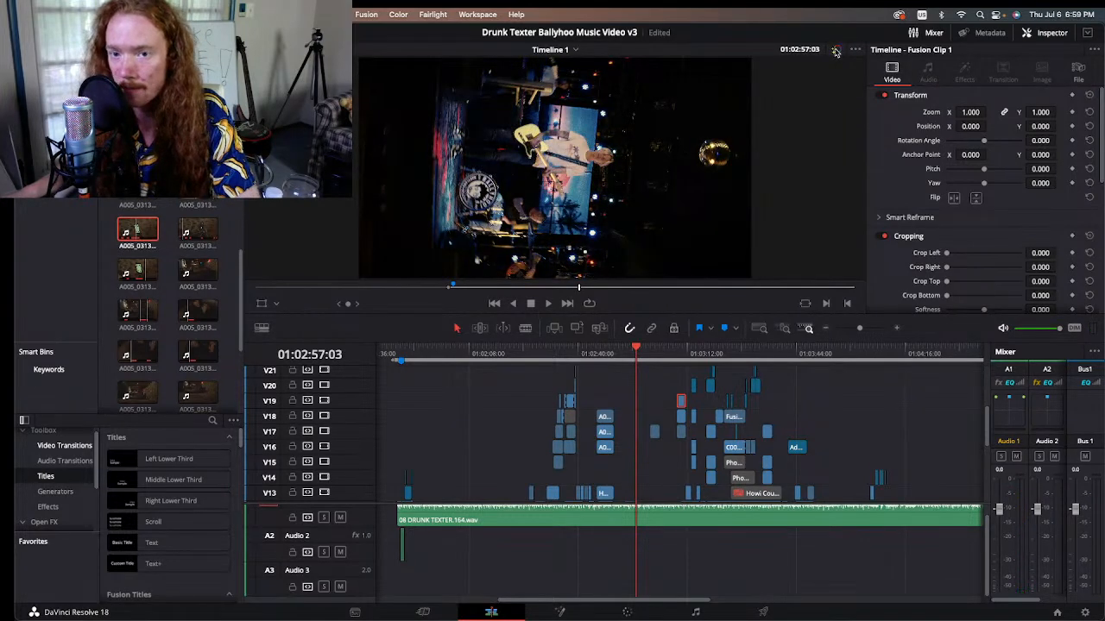
{"action": "left_click", "coordinate": [835, 51]}
{"action": "left_click", "coordinate": [836, 51]}
{"action": "left_click", "coordinate": [835, 51]}
{"action": "left_click", "coordinate": [835, 51]}
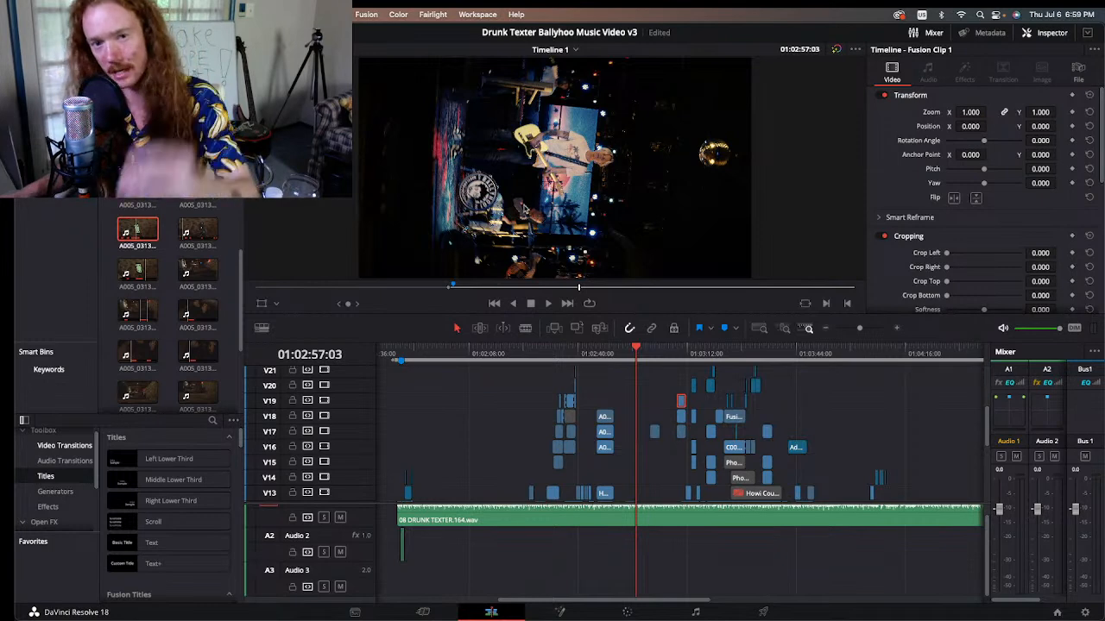
Step: Inspect the node graph of the tilted guitarist shot at 01:02:42:13 on the Color page, and return to the Edit page
{"action": "left_click_drag", "start_coordinate": [610, 359], "coordinate": [589, 352]}
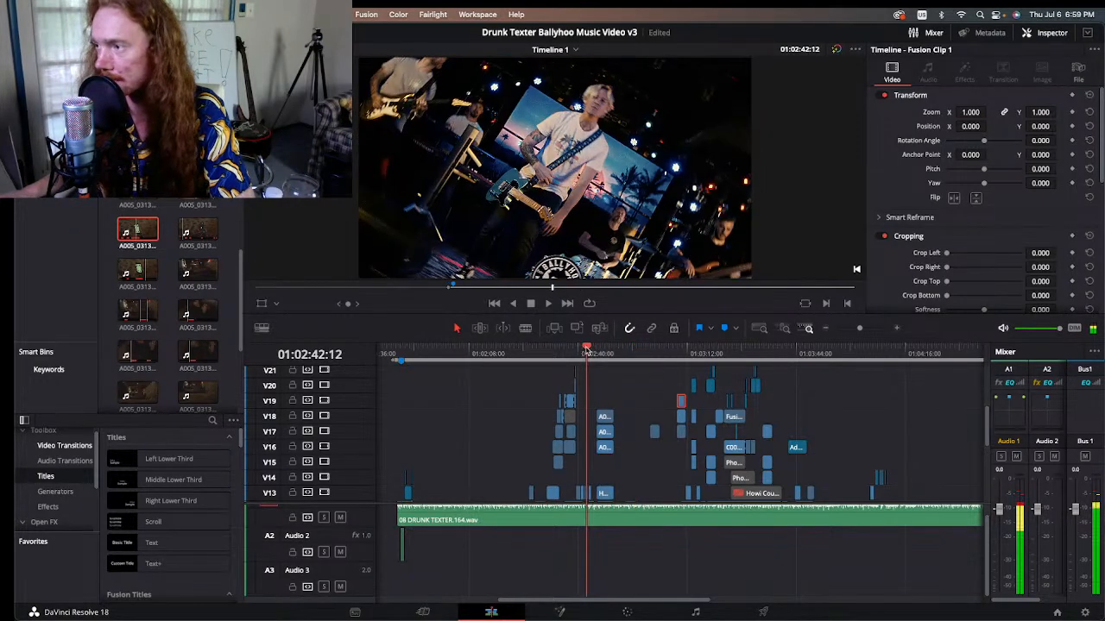
{"action": "key", "text": "Right"}
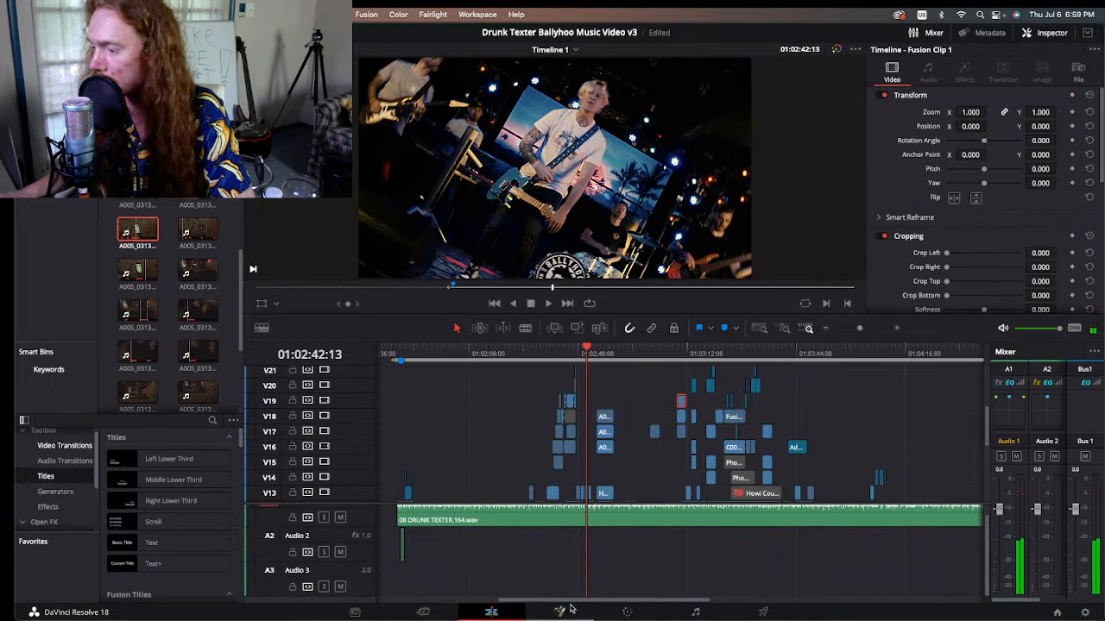
{"action": "left_click", "coordinate": [626, 612]}
{"action": "left_click", "coordinate": [537, 357]}
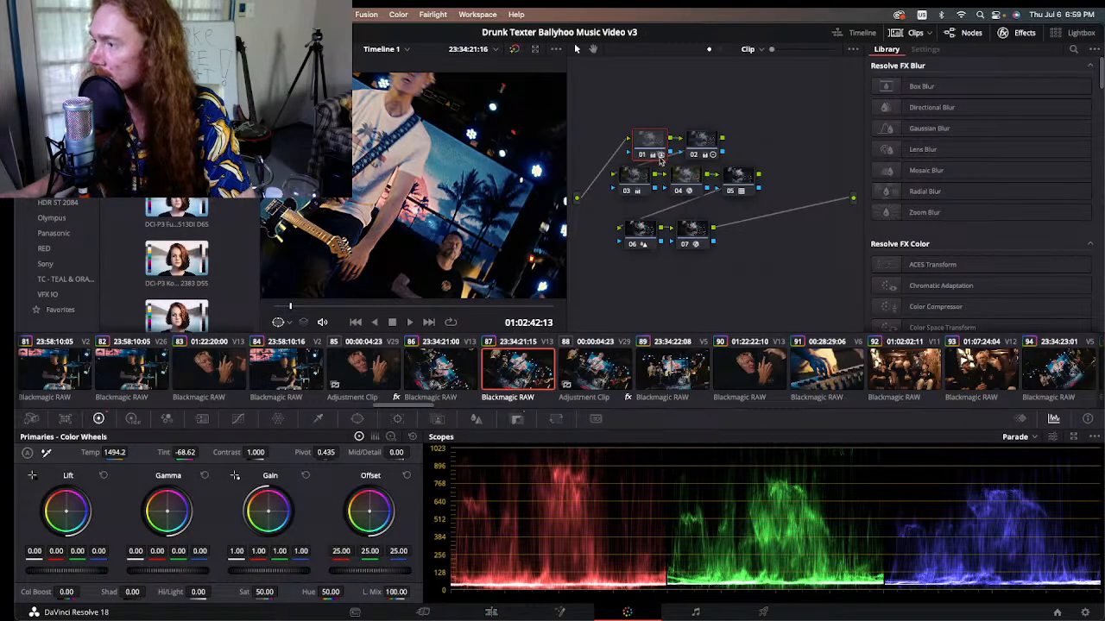
{"action": "left_click", "coordinate": [649, 143]}
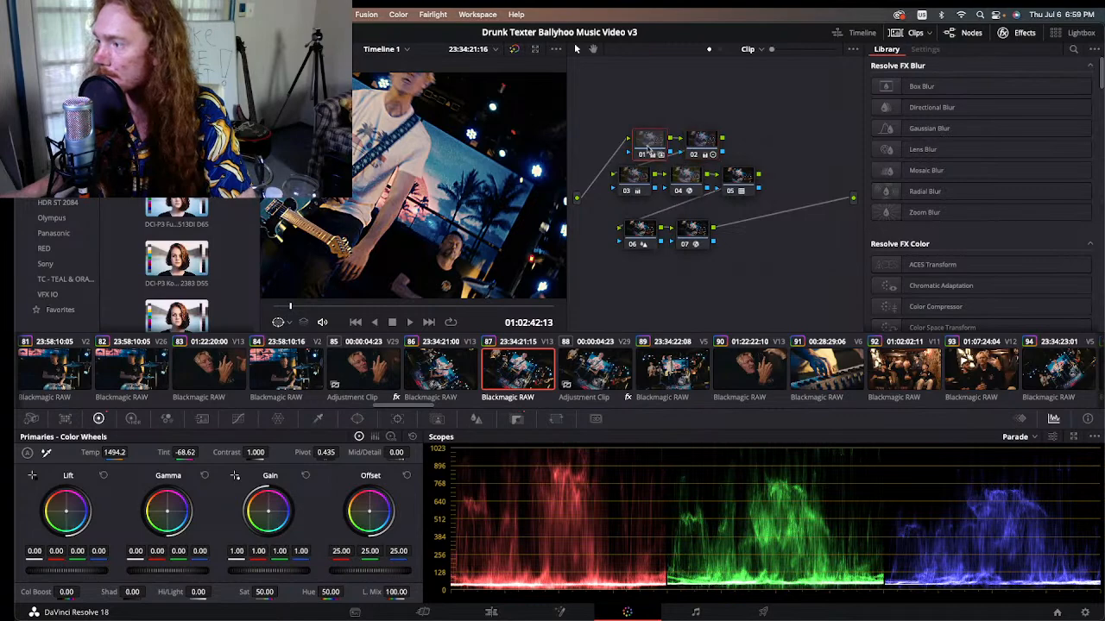
{"action": "scroll", "coordinate": [431, 182], "scroll_direction": "down", "scroll_amount": 4}
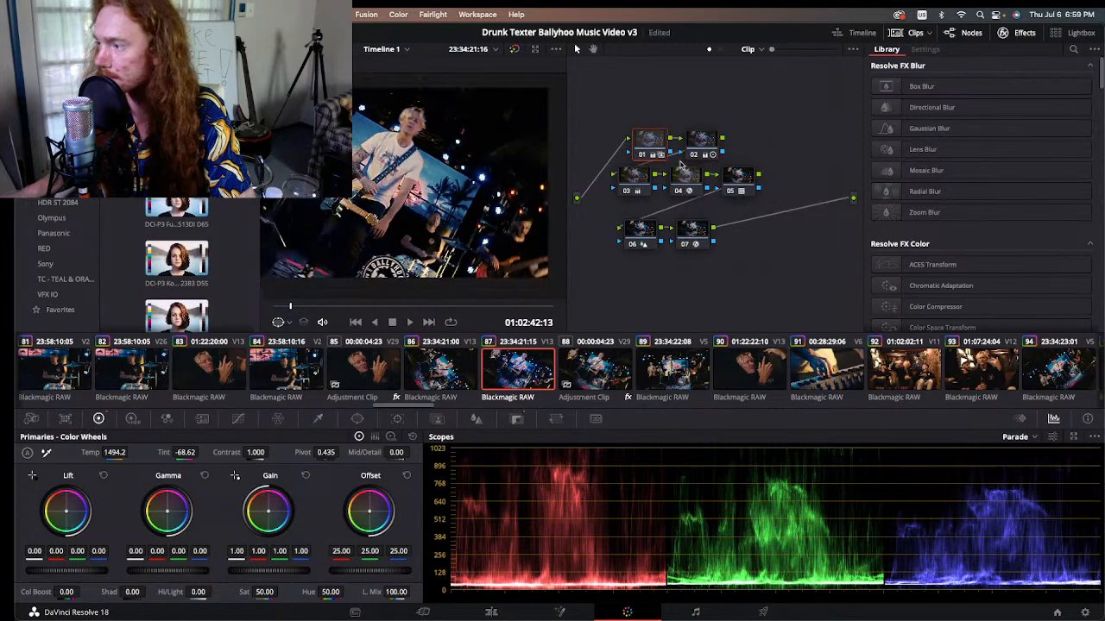
{"action": "left_click", "coordinate": [491, 611]}
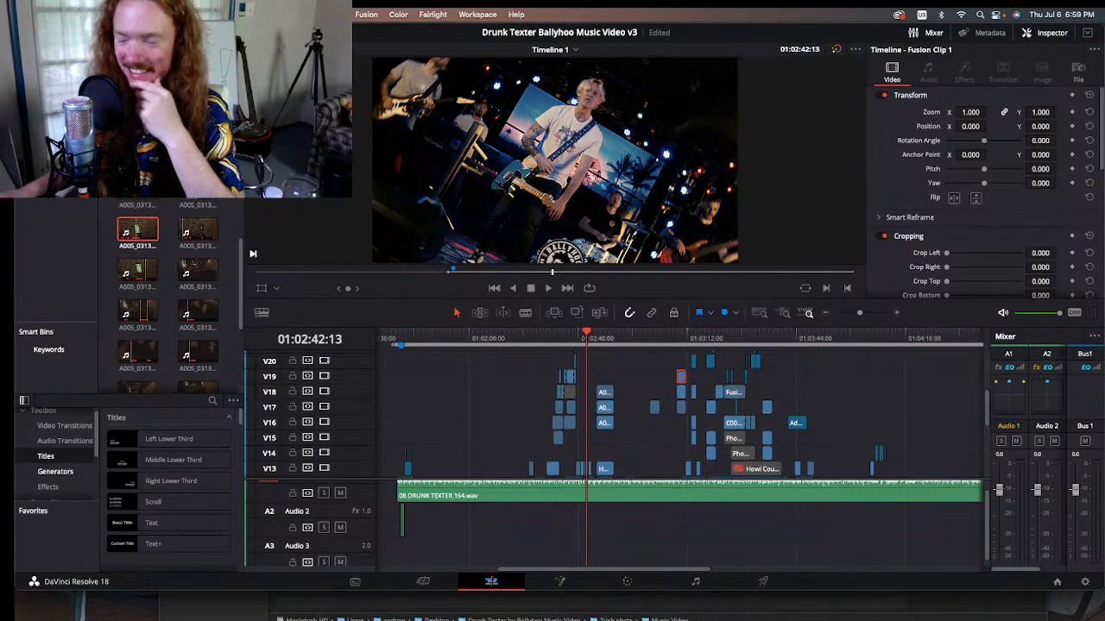
Step: Review the phone screen composites and the shots of the singer with the phone between 01:02:55:05 and 01:03:15:06
{"action": "mouse_move", "coordinate": [623, 338]}
{"action": "left_mouse_down"}
{"action": "mouse_move", "coordinate": [613, 338]}
{"action": "mouse_move", "coordinate": [629, 339]}
{"action": "left_mouse_up"}
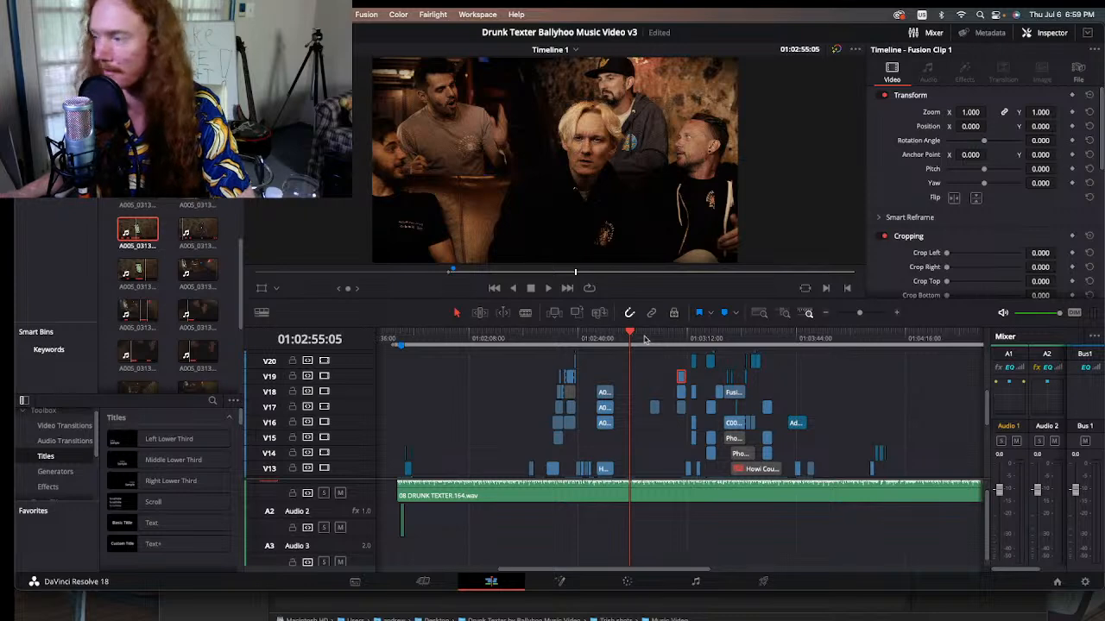
{"action": "left_click_drag", "start_coordinate": [644, 339], "coordinate": [691, 339]}
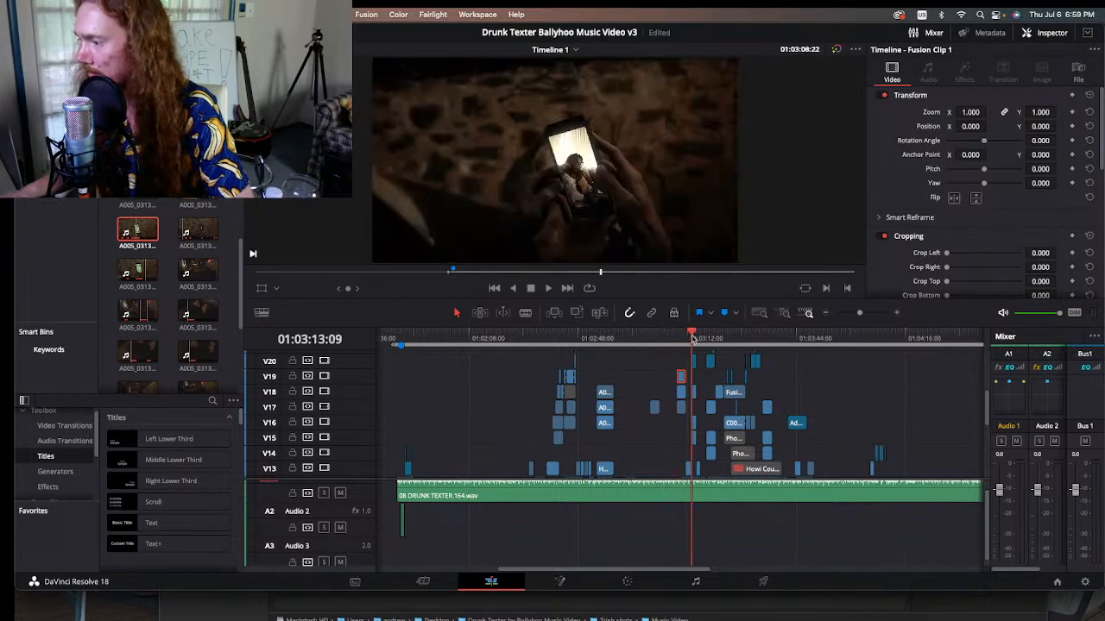
{"action": "left_click", "coordinate": [895, 315]}
{"action": "left_click", "coordinate": [895, 315]}
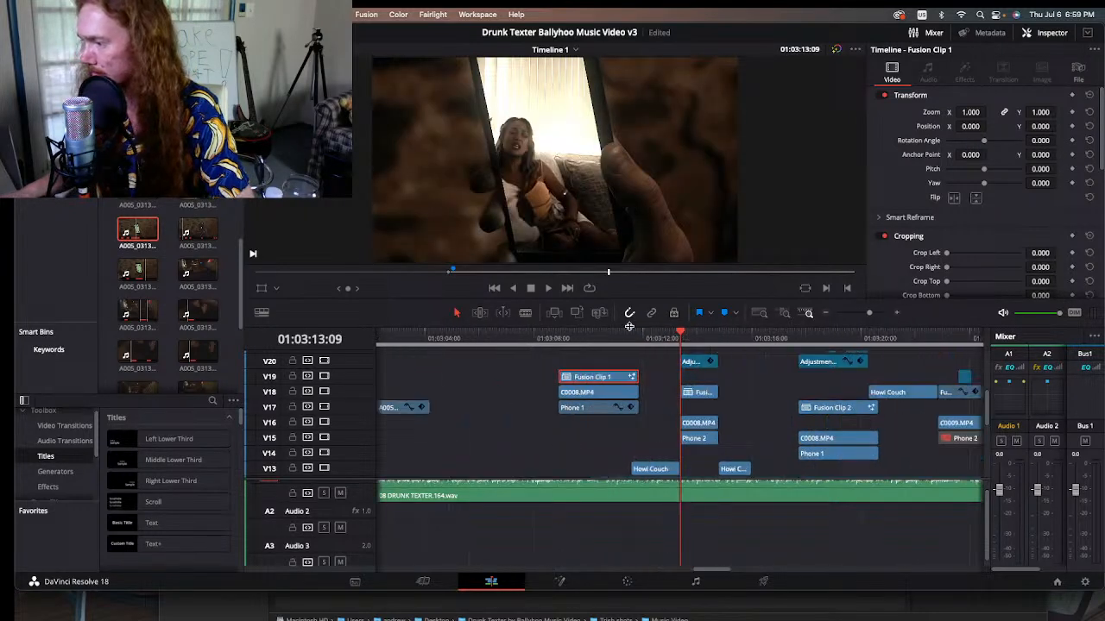
{"action": "left_click", "coordinate": [656, 338]}
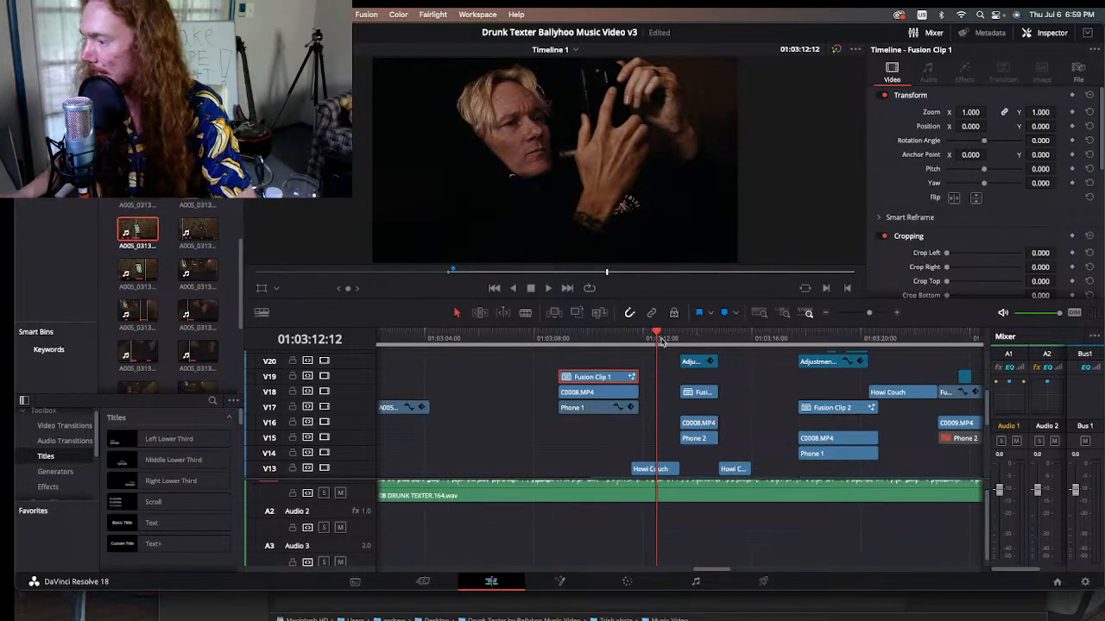
{"action": "left_click", "coordinate": [662, 338]}
{"action": "mouse_move", "coordinate": [610, 338]}
{"action": "left_mouse_down"}
{"action": "mouse_move", "coordinate": [541, 341]}
{"action": "mouse_move", "coordinate": [591, 344]}
{"action": "left_mouse_up"}
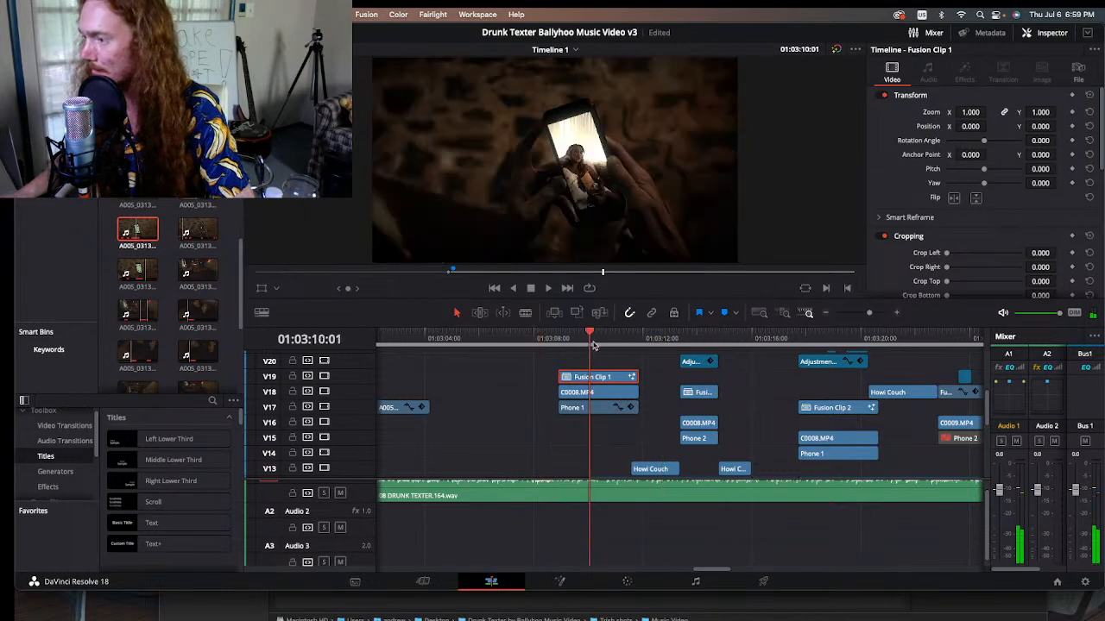
{"action": "left_click", "coordinate": [657, 340]}
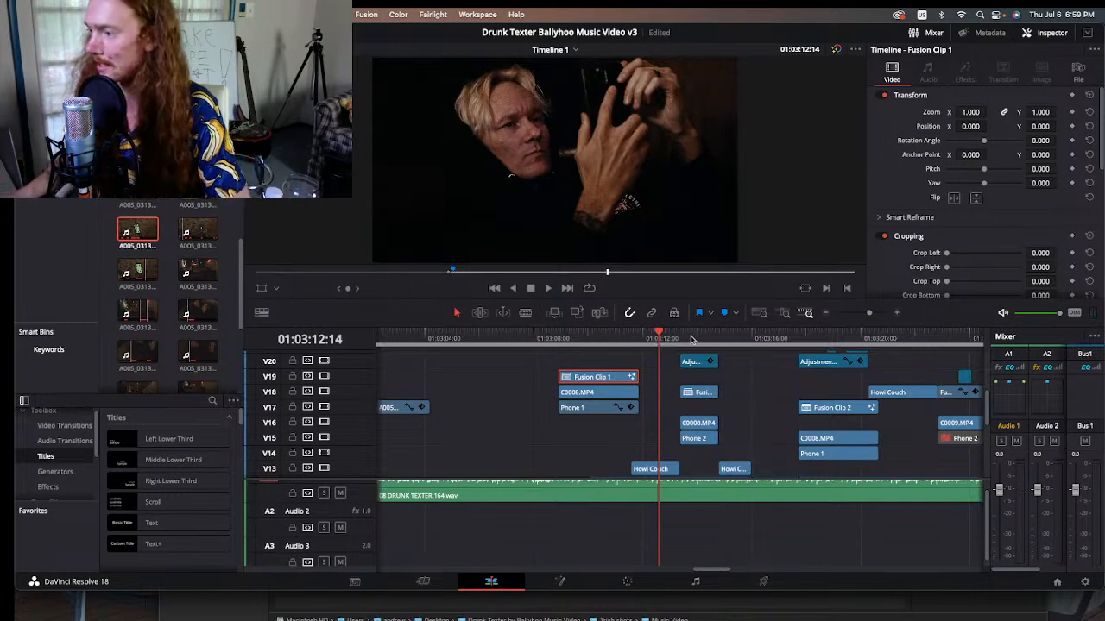
{"action": "left_click_drag", "start_coordinate": [690, 338], "coordinate": [732, 340]}
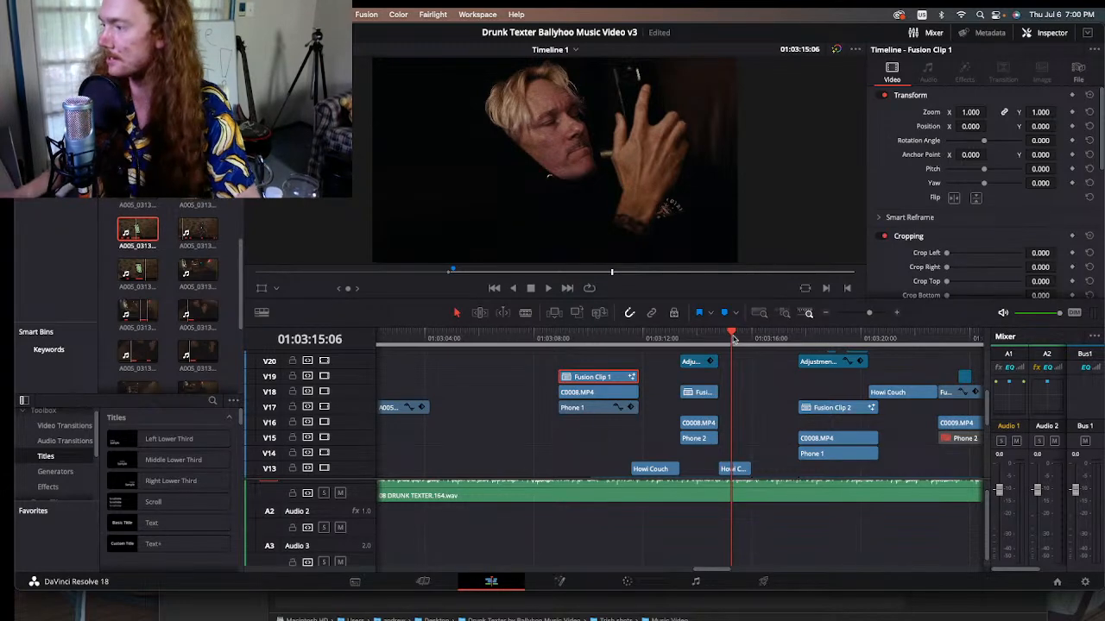
Step: Examine the stacked Phone, Howl Couch and Basement clips and scrub from 01:03:15:06 to the phone close-up at 01:03:26:10
{"action": "left_click", "coordinate": [826, 313]}
{"action": "left_click_drag", "start_coordinate": [716, 572], "coordinate": [726, 572]}
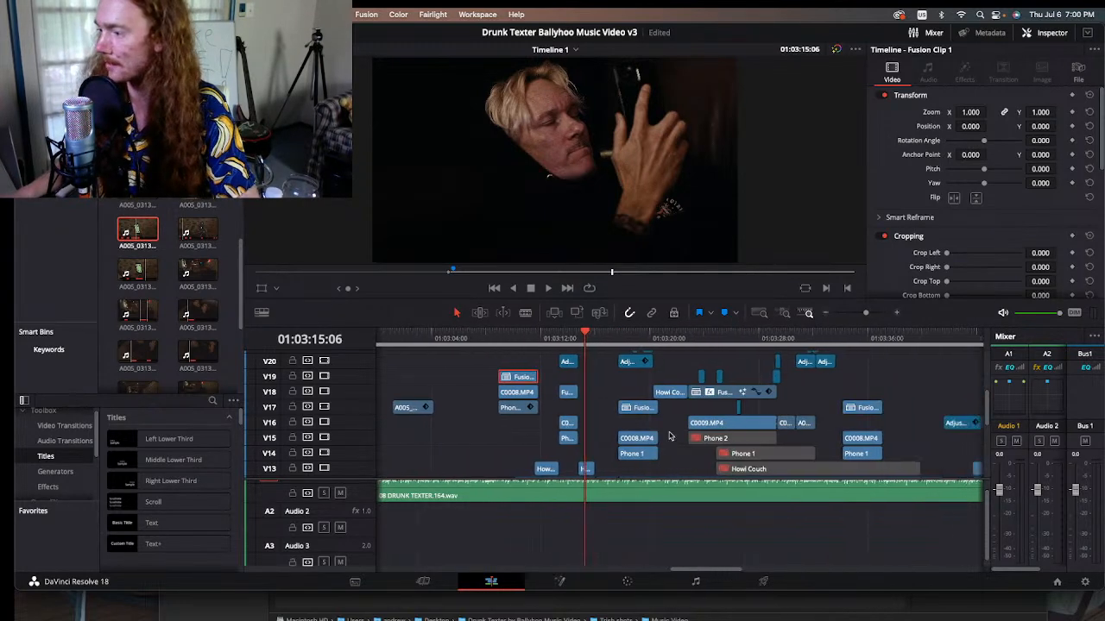
{"action": "scroll", "coordinate": [632, 419], "scroll_direction": "up", "scroll_amount": 5}
{"action": "scroll", "coordinate": [633, 419], "scroll_direction": "down", "scroll_amount": 5}
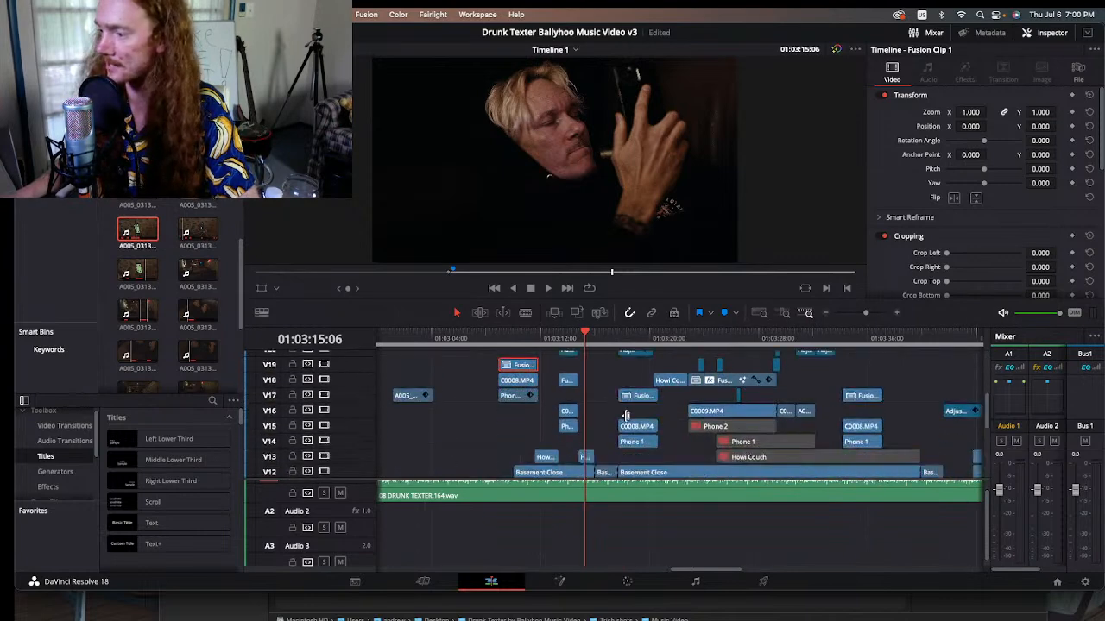
{"action": "scroll", "coordinate": [630, 423], "scroll_direction": "down", "scroll_amount": 2}
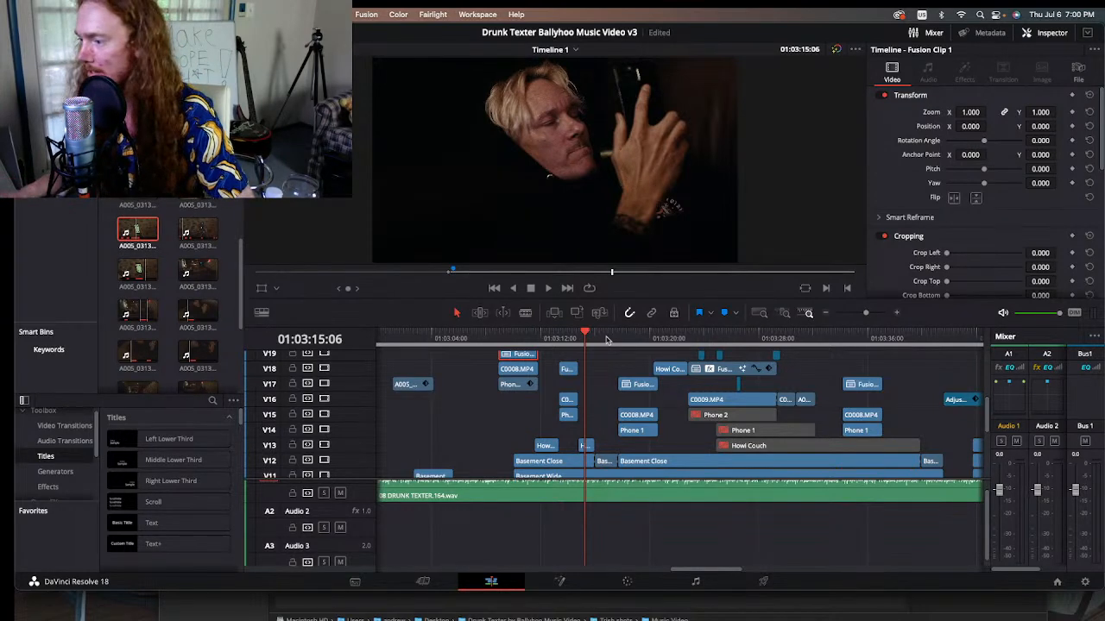
{"action": "left_click_drag", "start_coordinate": [607, 341], "coordinate": [659, 358]}
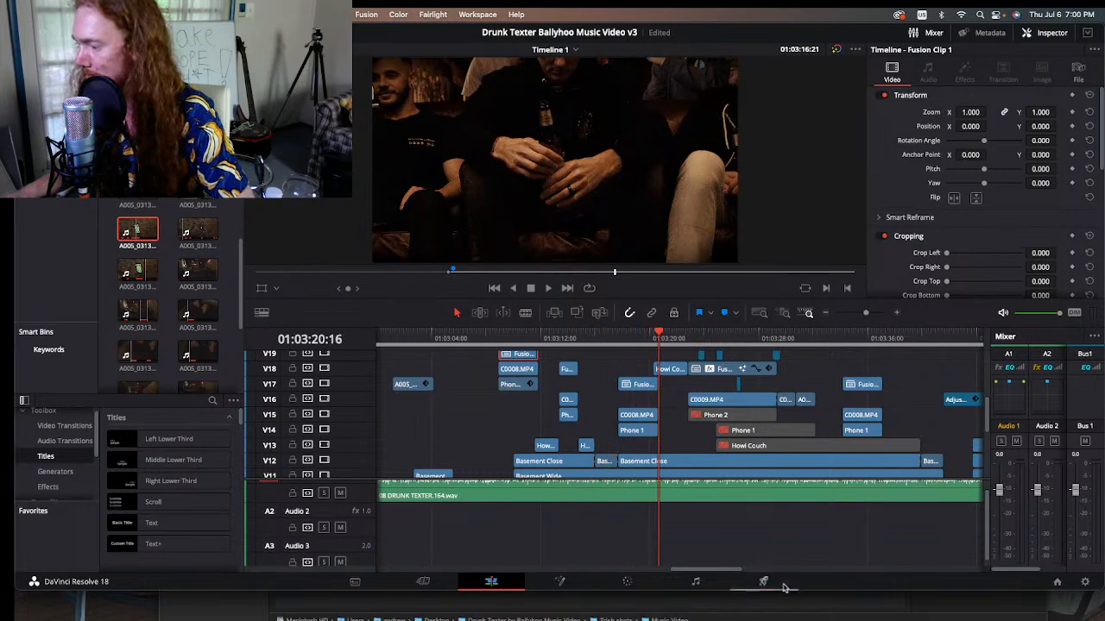
{"action": "left_click_drag", "start_coordinate": [723, 570], "coordinate": [743, 570]}
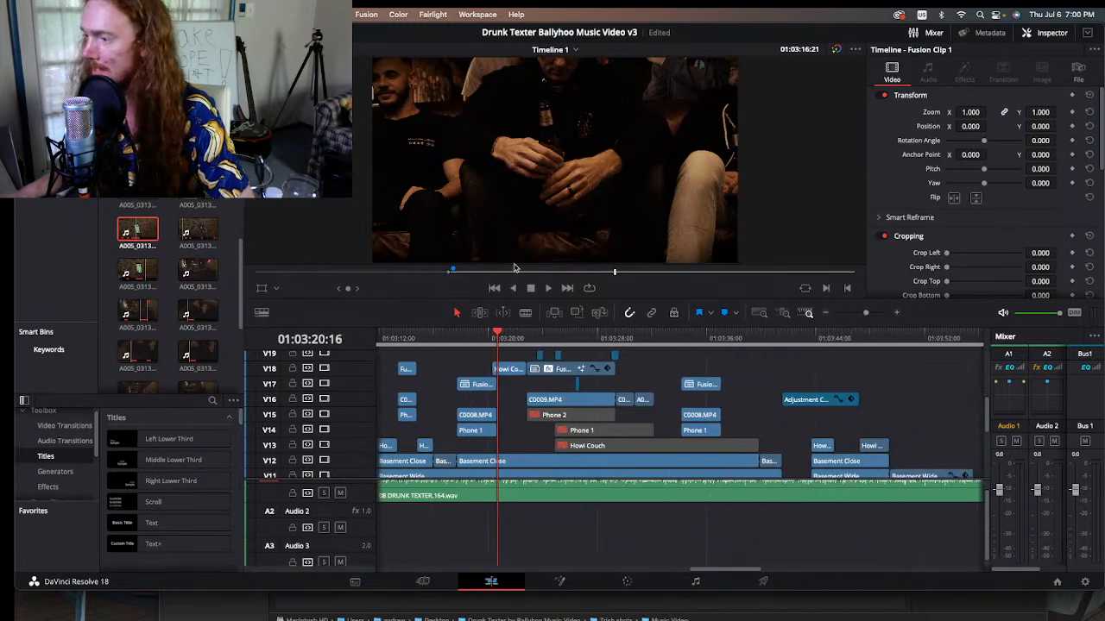
{"action": "scroll", "coordinate": [509, 362], "scroll_direction": "down", "scroll_amount": 2}
{"action": "left_click", "coordinate": [516, 339]}
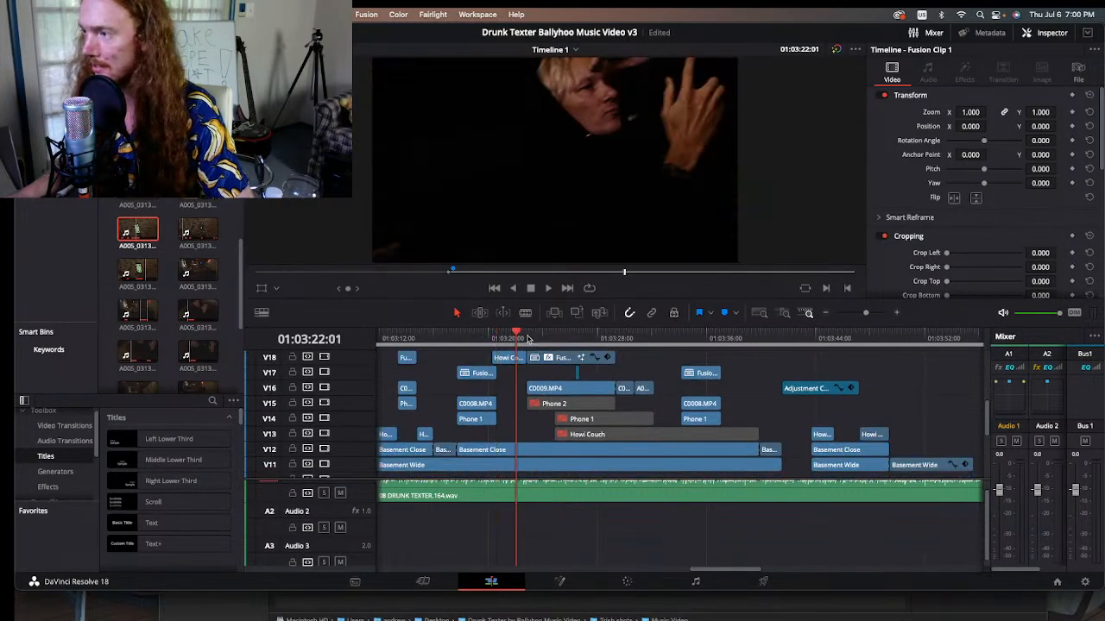
{"action": "left_click_drag", "start_coordinate": [527, 338], "coordinate": [575, 332]}
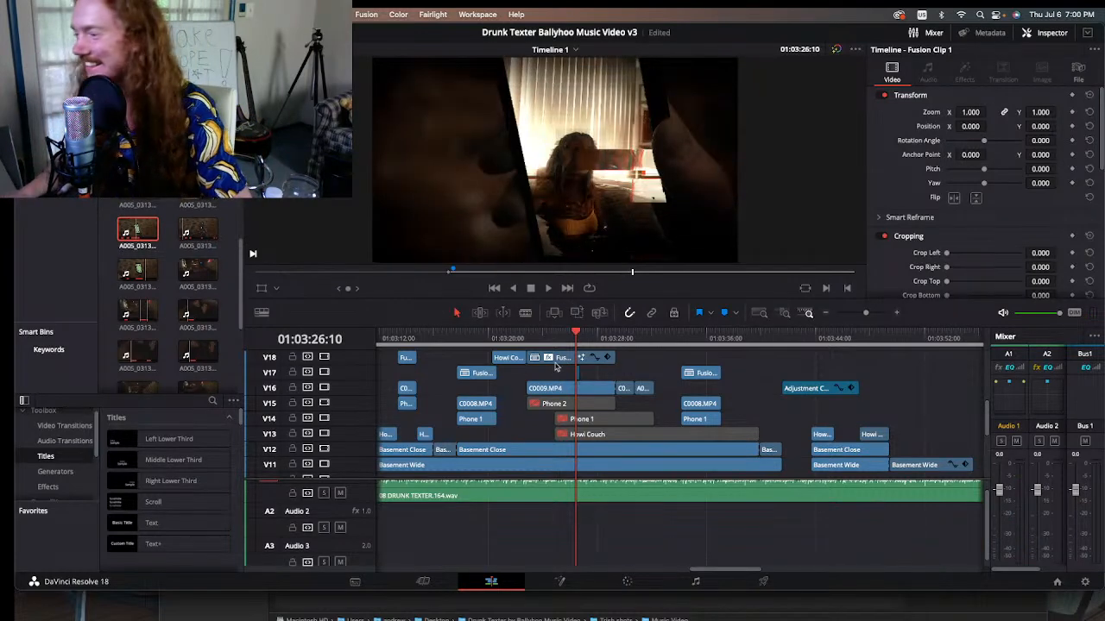
Step: Scrub back through the earlier shots and return to the phone close-up at 01:03:13:09
{"action": "left_click_drag", "start_coordinate": [583, 338], "coordinate": [478, 337]}
{"action": "left_click", "coordinate": [827, 314]}
{"action": "left_click_drag", "start_coordinate": [661, 572], "coordinate": [632, 571]}
{"action": "left_click_drag", "start_coordinate": [506, 335], "coordinate": [680, 341]}
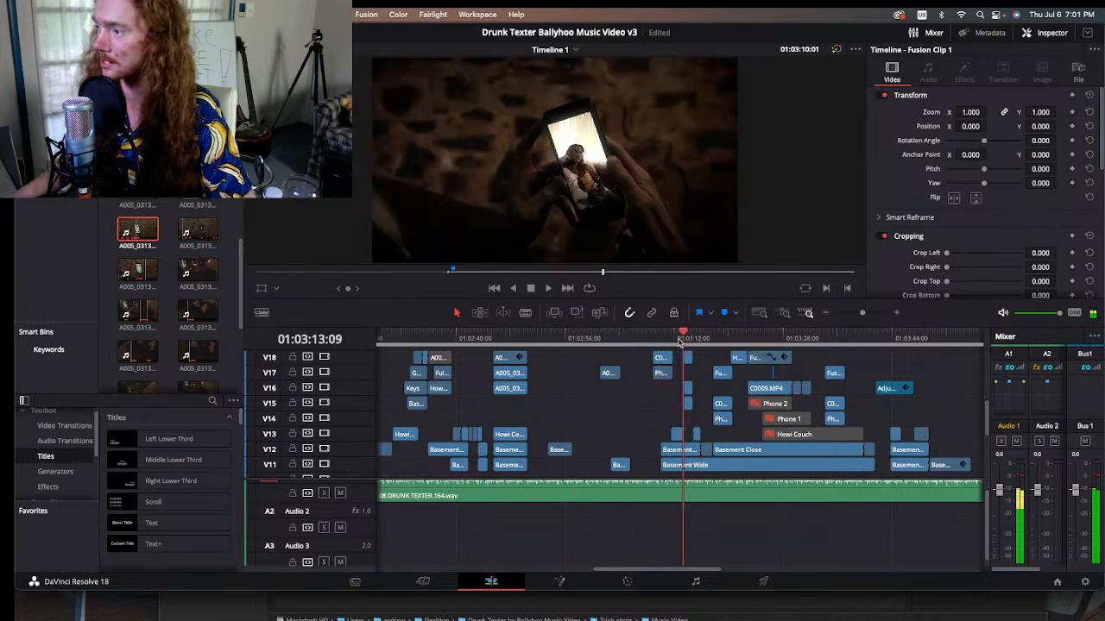
Step: Survey the rest of the timeline, move on past 01:04:03:02, and play the stage performance section from 01:04:06:01
{"action": "left_click", "coordinate": [824, 314]}
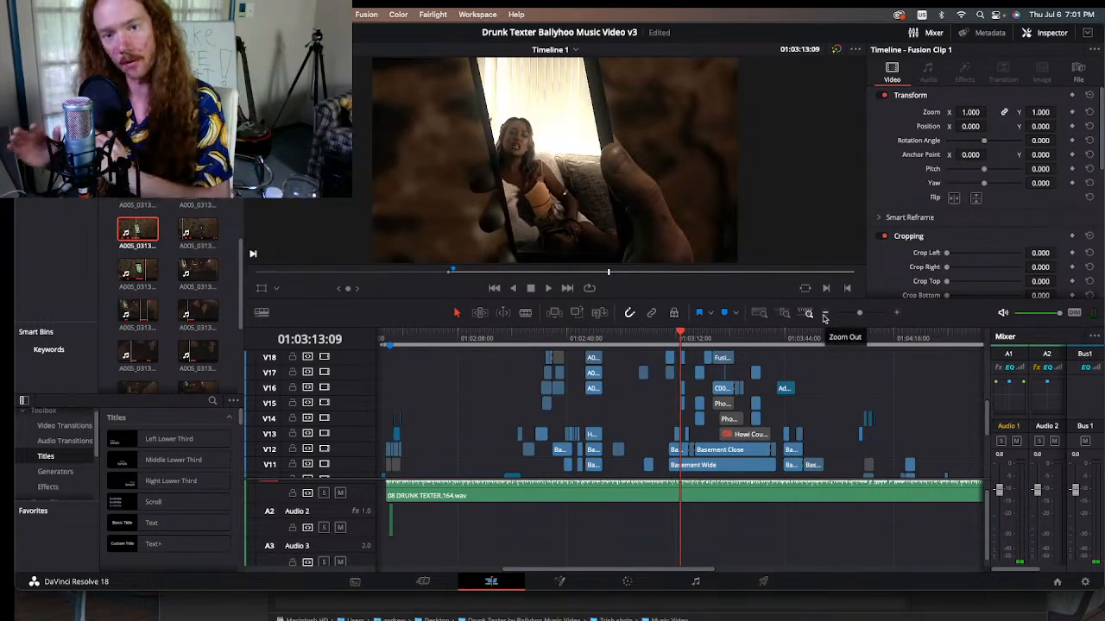
{"action": "left_click", "coordinate": [824, 314]}
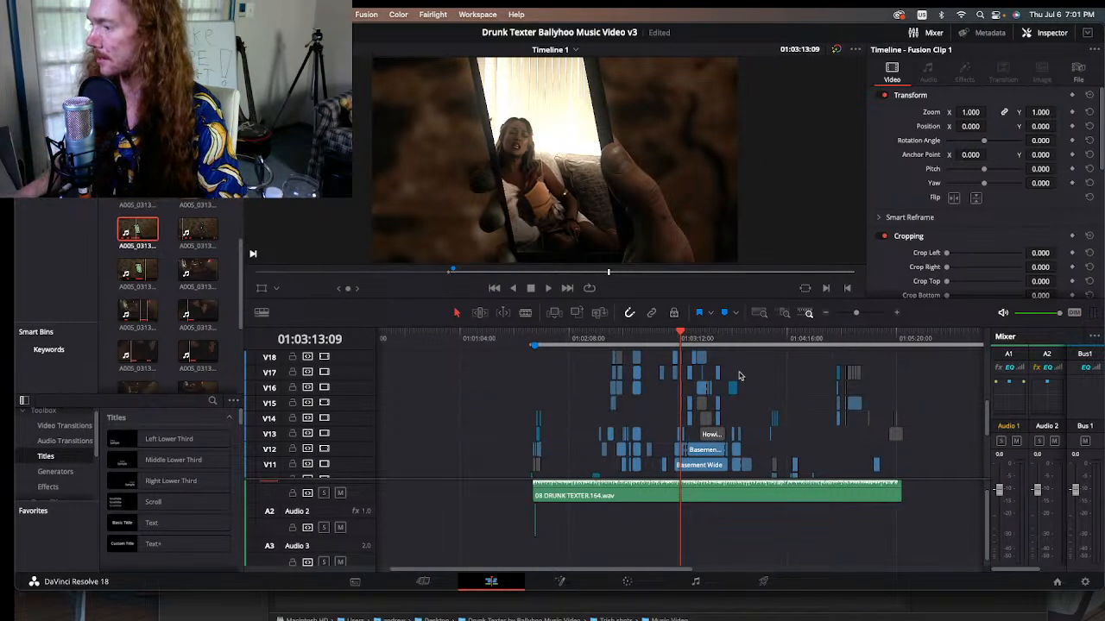
{"action": "left_click_drag", "start_coordinate": [717, 339], "coordinate": [773, 349]}
{"action": "left_click", "coordinate": [896, 313]}
{"action": "left_click", "coordinate": [896, 313]}
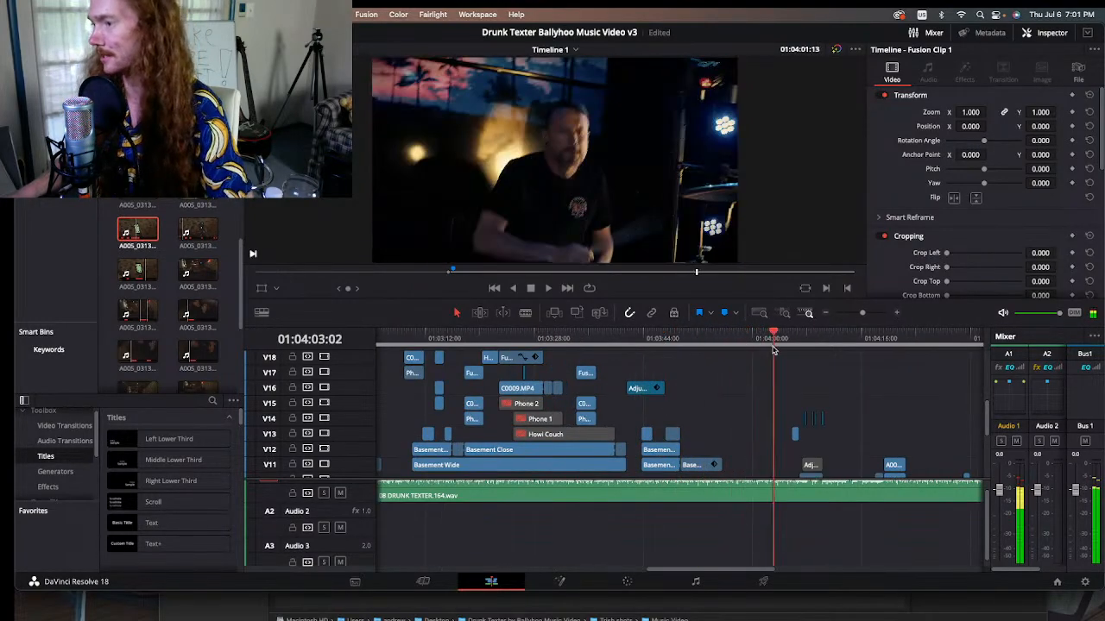
{"action": "scroll", "coordinate": [757, 406], "scroll_direction": "down", "scroll_amount": 3}
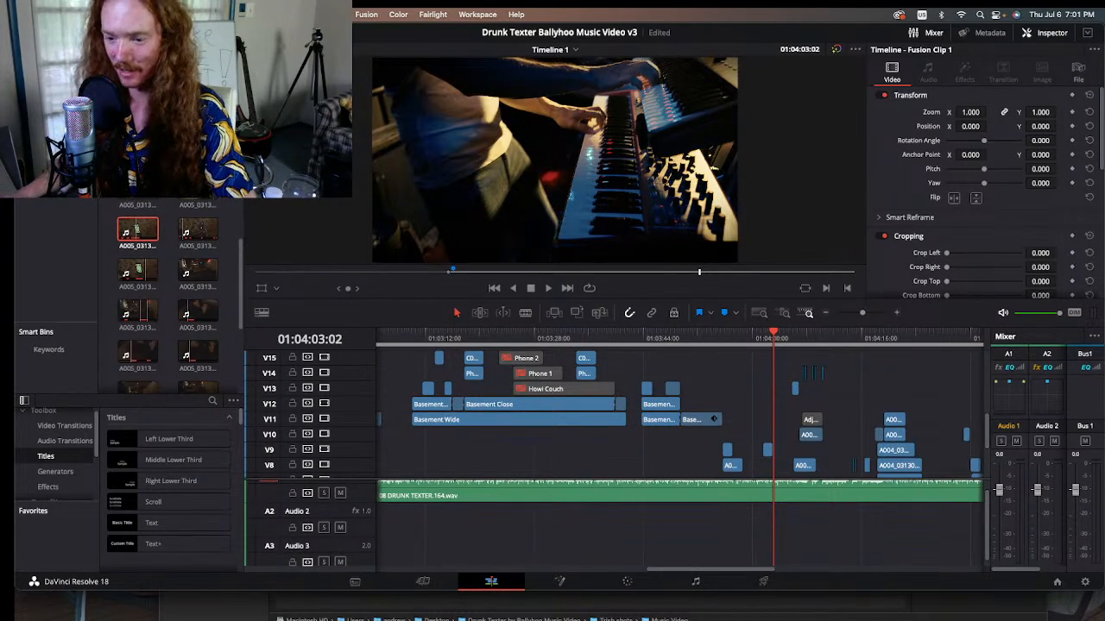
{"action": "left_click", "coordinate": [781, 340]}
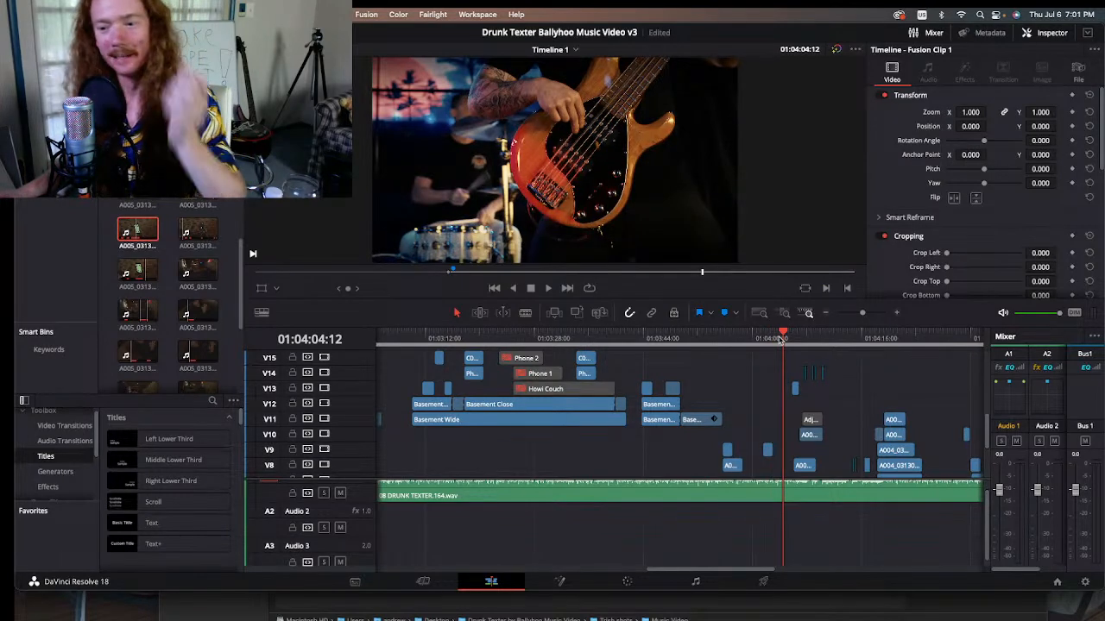
{"action": "left_click_drag", "start_coordinate": [782, 340], "coordinate": [794, 344]}
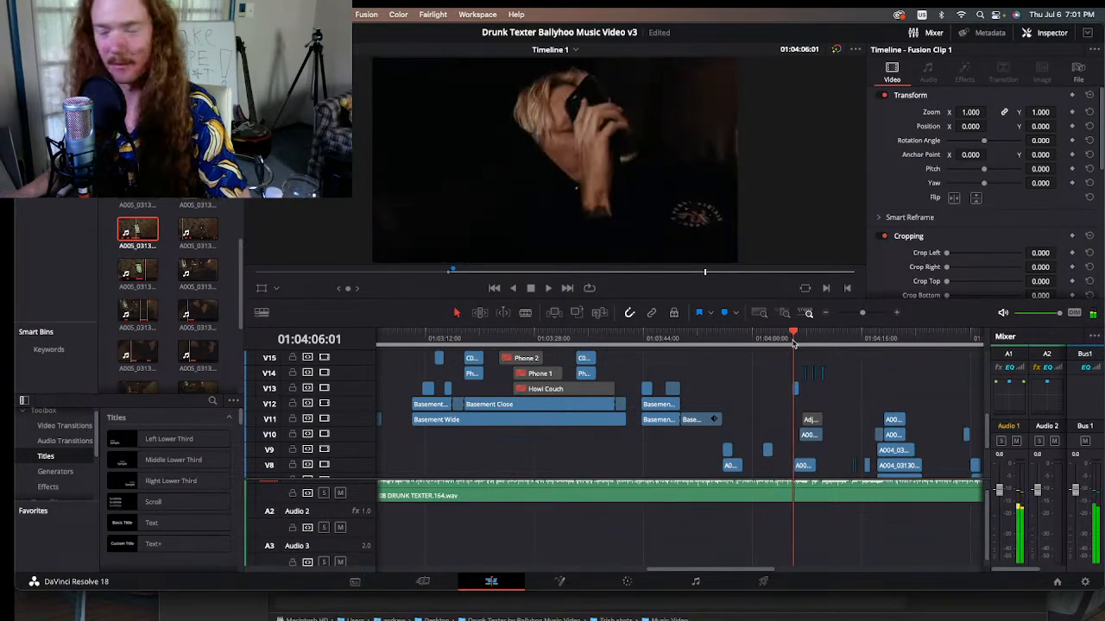
{"action": "key", "text": "space"}
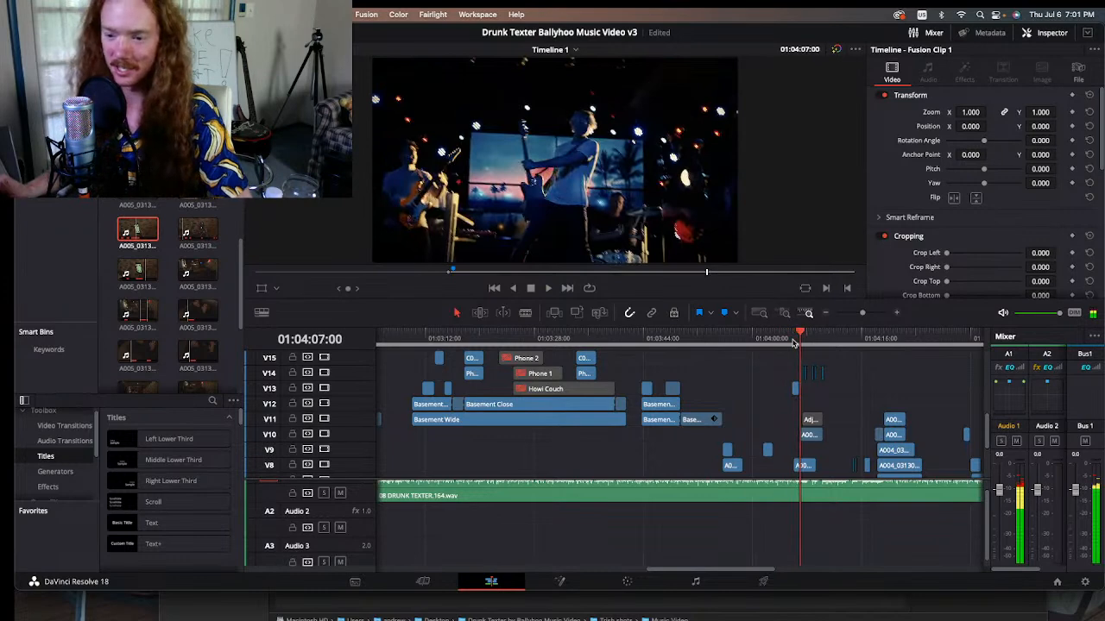
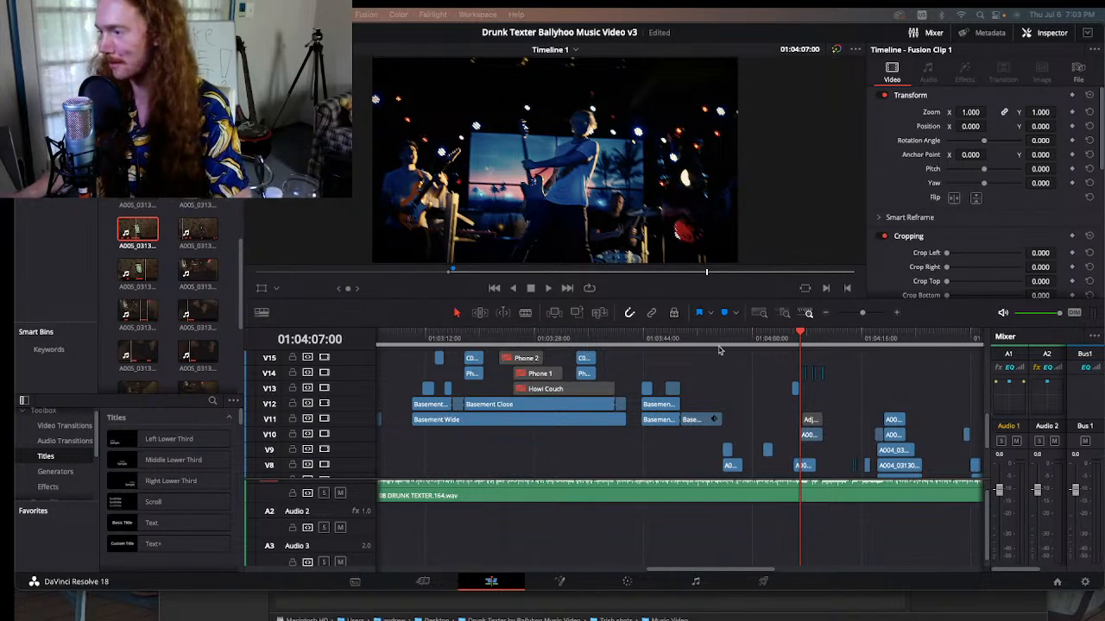
Step: Scrub back through the singer close-up at 01:03:47:06 and the phone glitch shot to the phone composite at 01:03:10:01
{"action": "left_click_drag", "start_coordinate": [699, 340], "coordinate": [664, 337]}
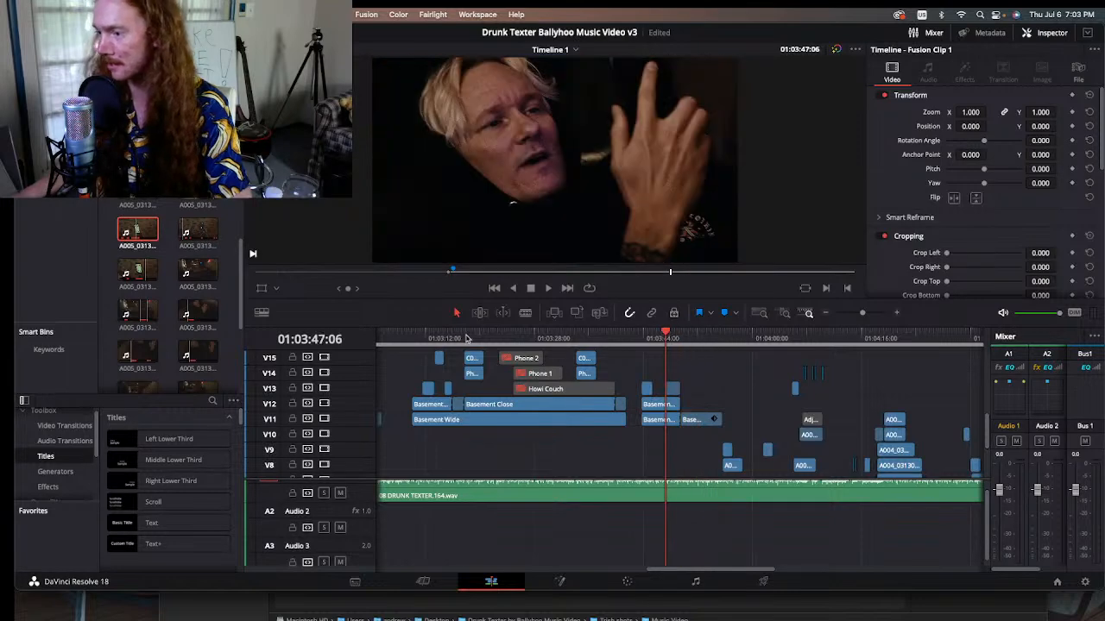
{"action": "mouse_move", "coordinate": [466, 338]}
{"action": "left_mouse_down"}
{"action": "mouse_move", "coordinate": [426, 340]}
{"action": "mouse_move", "coordinate": [473, 341]}
{"action": "left_mouse_up"}
{"action": "scroll", "coordinate": [587, 450], "scroll_direction": "up", "scroll_amount": 5}
{"action": "scroll", "coordinate": [586, 450], "scroll_direction": "left", "scroll_amount": 2}
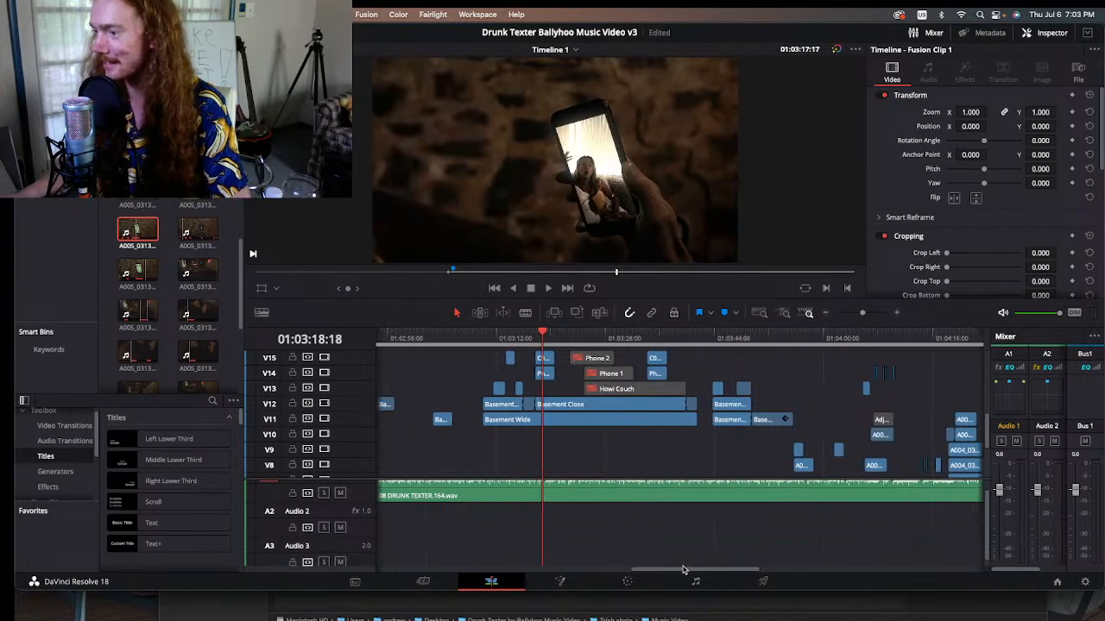
{"action": "scroll", "coordinate": [587, 451], "scroll_direction": "up", "scroll_amount": 2}
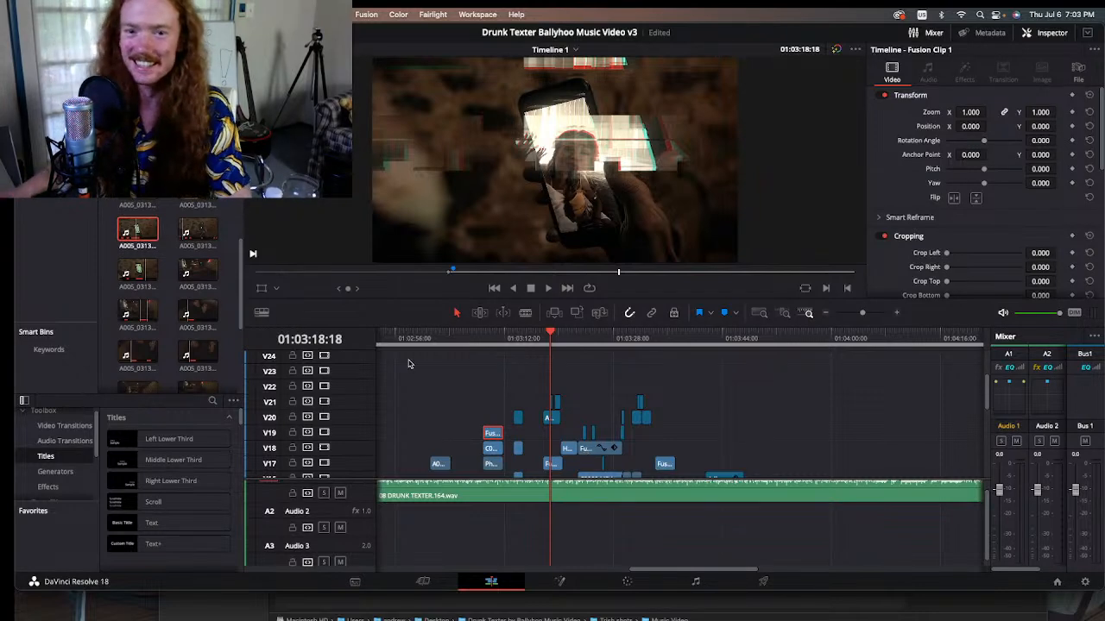
{"action": "left_click", "coordinate": [487, 338]}
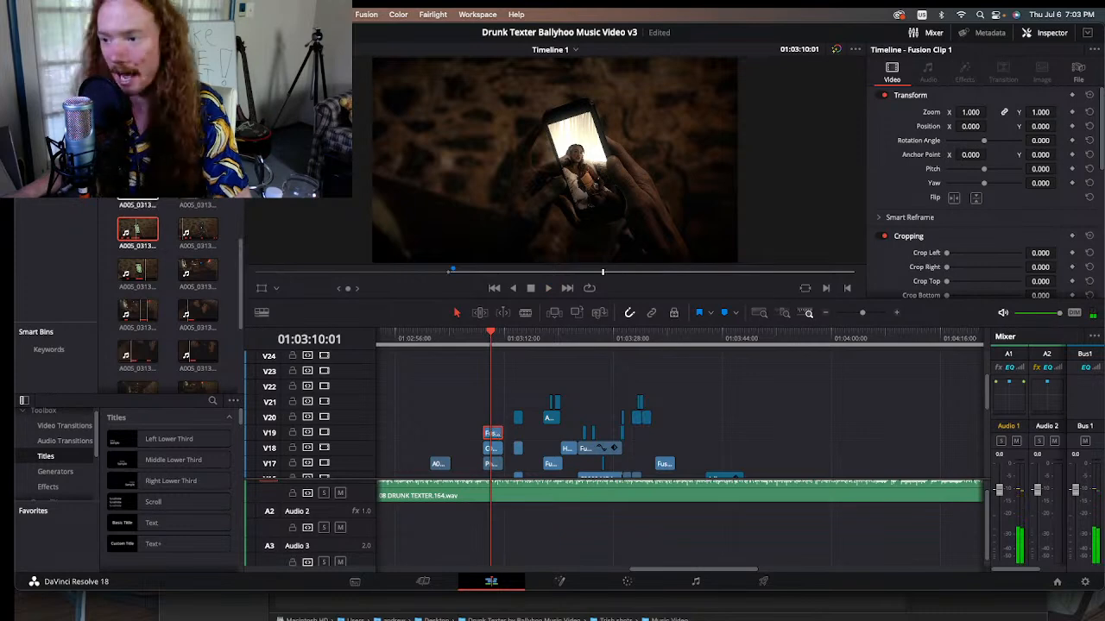
Step: Load the source clip C0011.MP4 from the media pool and scrub it to the woman on the couch at 04:35:47:29
{"action": "scroll", "coordinate": [173, 285], "scroll_direction": "down", "scroll_amount": 5}
{"action": "left_click", "coordinate": [54, 129]}
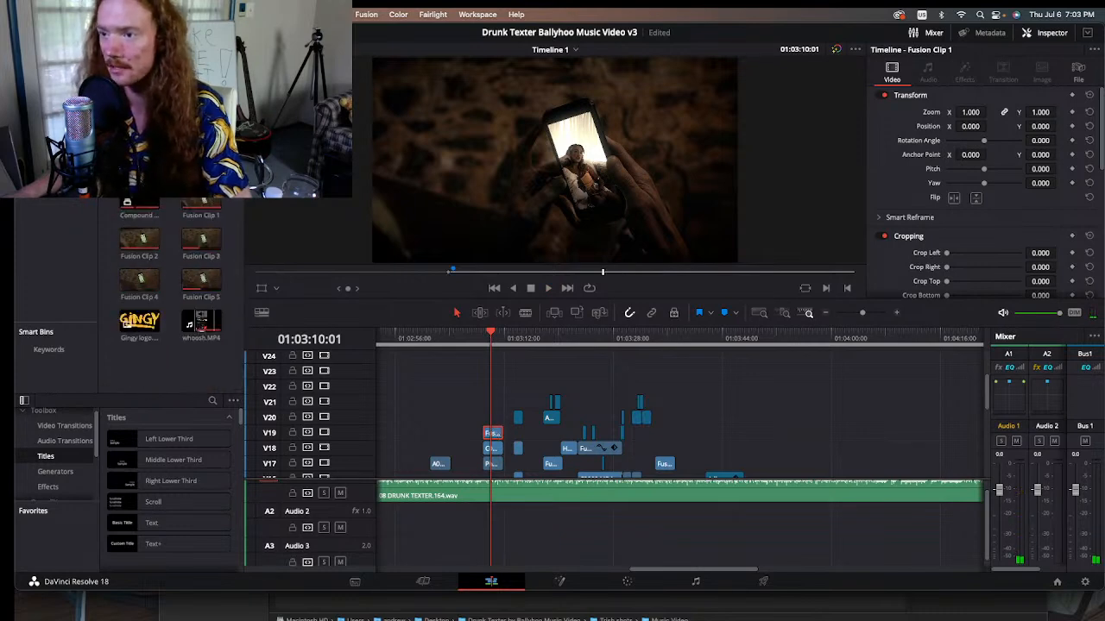
{"action": "double_click", "coordinate": [201, 160]}
{"action": "left_click_drag", "start_coordinate": [476, 271], "coordinate": [687, 288]}
{"action": "key", "text": "space"}
{"action": "double_click", "coordinate": [201, 160]}
{"action": "double_click", "coordinate": [201, 160]}
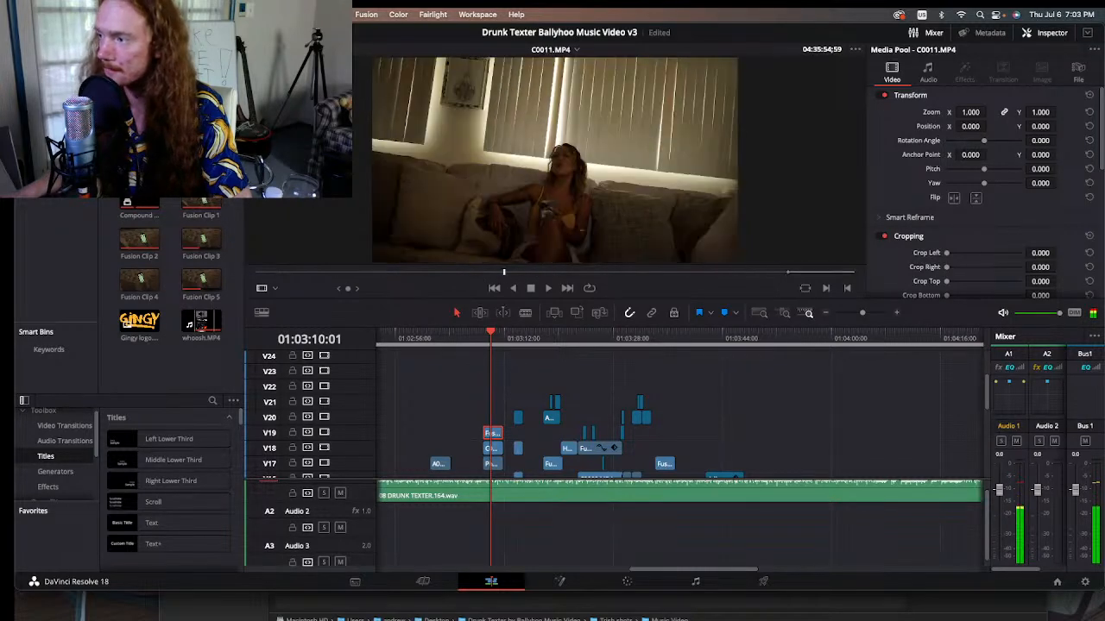
{"action": "mouse_move", "coordinate": [503, 272]}
{"action": "left_mouse_down"}
{"action": "mouse_move", "coordinate": [621, 275]}
{"action": "mouse_move", "coordinate": [462, 296]}
{"action": "mouse_move", "coordinate": [473, 298]}
{"action": "left_mouse_up"}
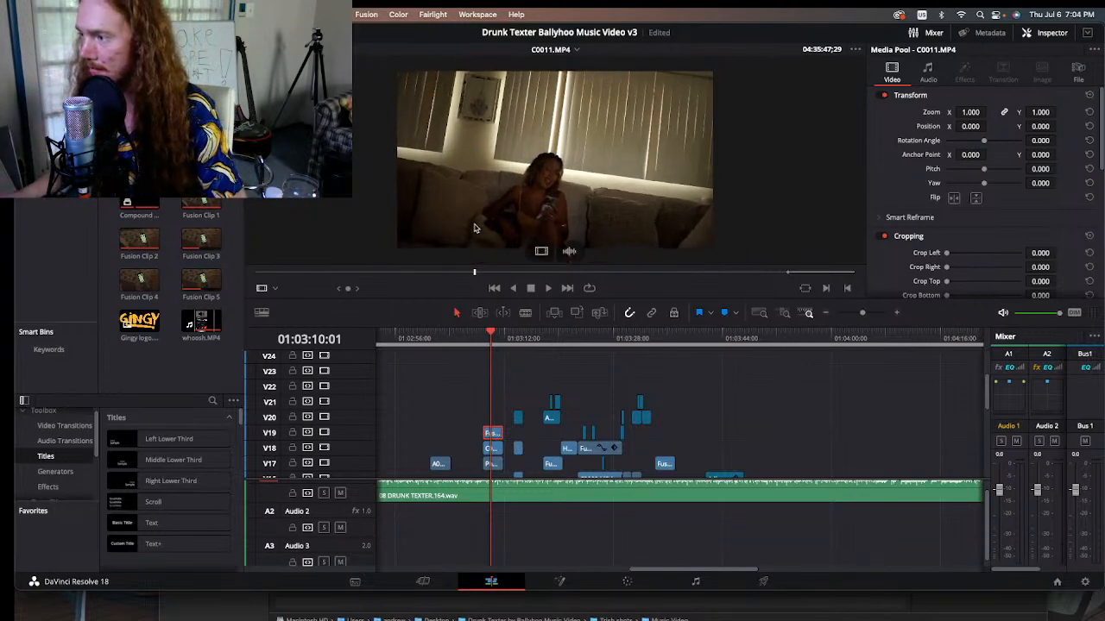
Step: Scrub and play the C0011.MP4 source footage around 04:36:57:29, where the woman holds up her phone in profile
{"action": "left_click", "coordinate": [485, 337]}
{"action": "left_click", "coordinate": [490, 337]}
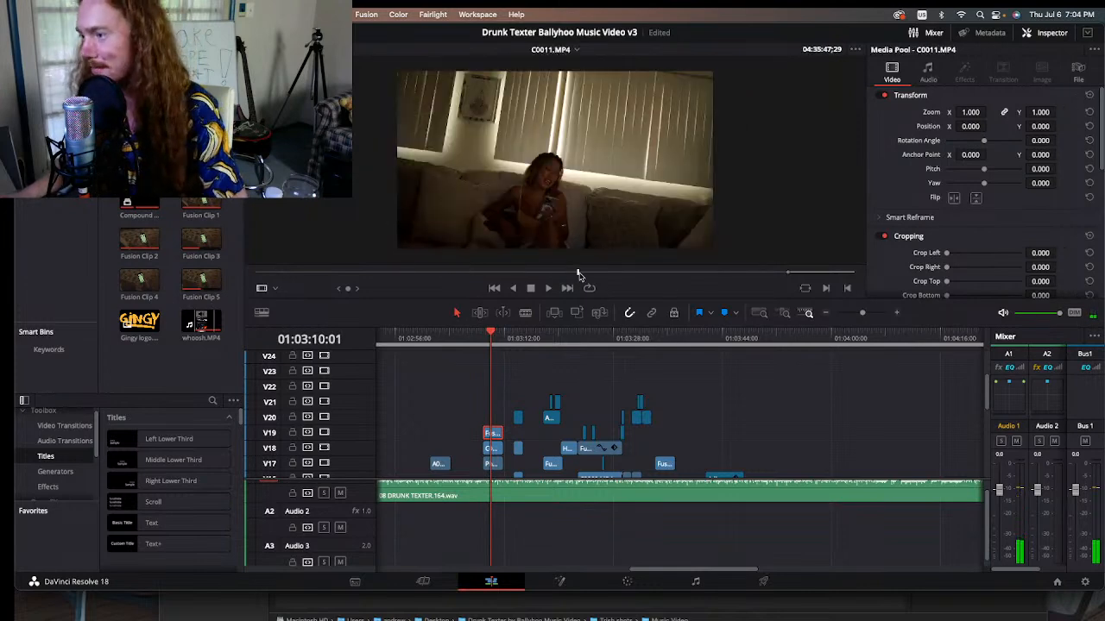
{"action": "left_click_drag", "start_coordinate": [580, 272], "coordinate": [755, 274]}
{"action": "key", "text": "space"}
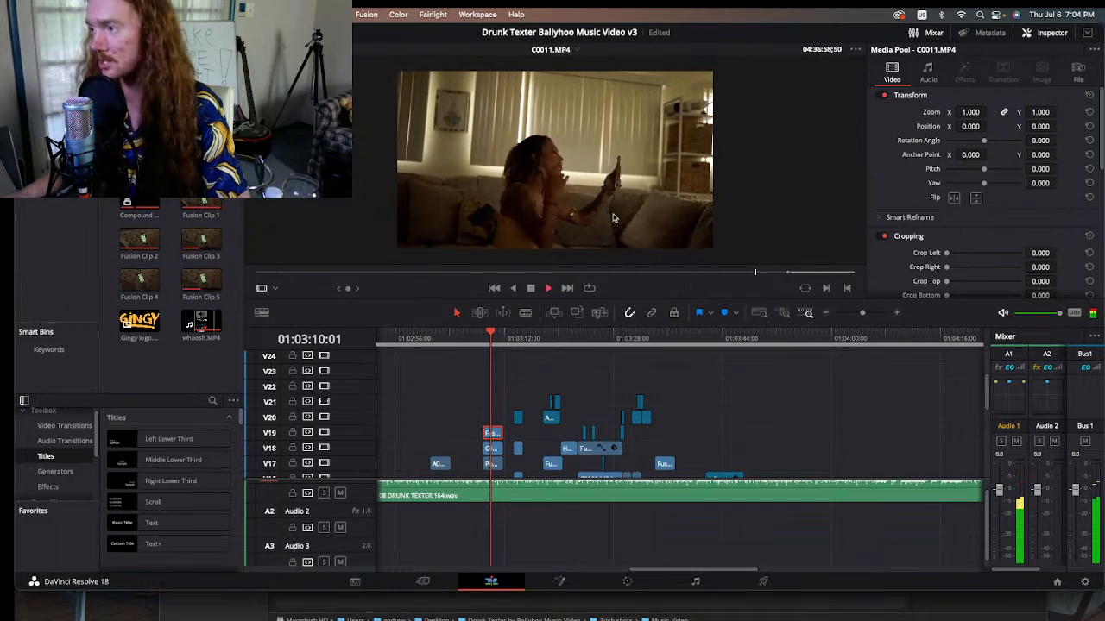
{"action": "left_click", "coordinate": [751, 274]}
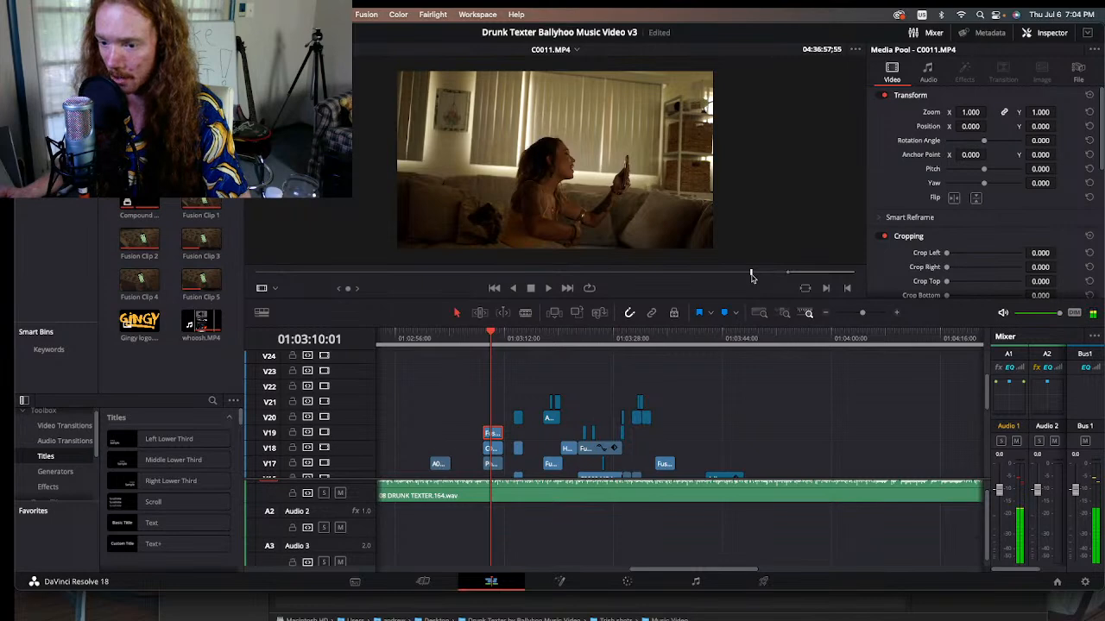
{"action": "key", "text": "space"}
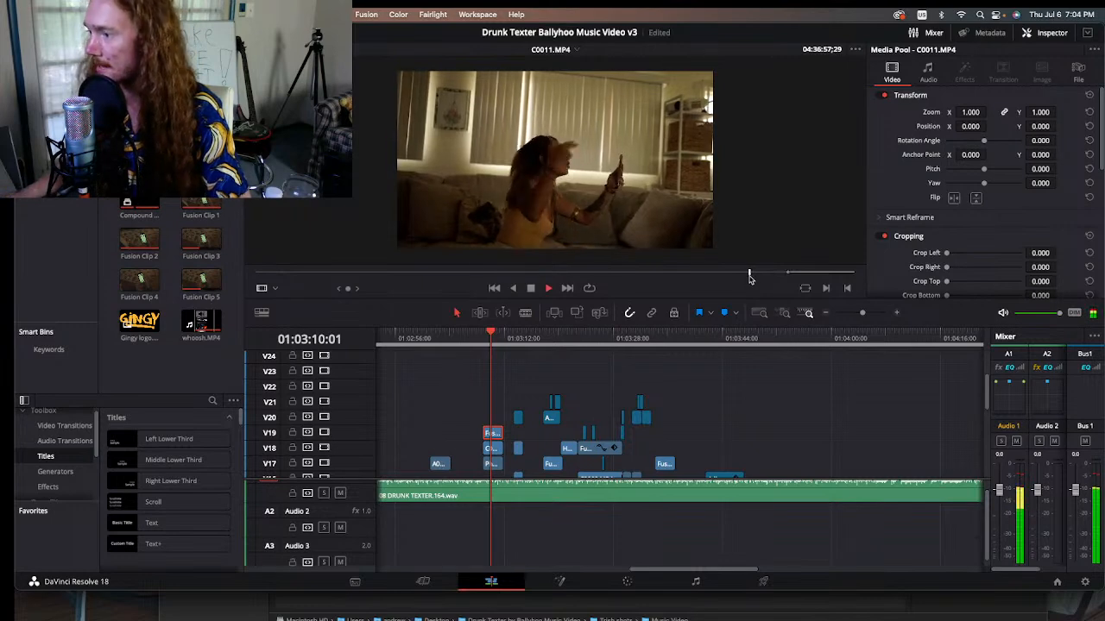
Step: Move along the timeline to the C0011.MP4 overlay section and play the stage shot up to 01:04:52:01
{"action": "scroll", "coordinate": [756, 415], "scroll_direction": "down", "scroll_amount": 1}
{"action": "scroll", "coordinate": [756, 415], "scroll_direction": "down", "scroll_amount": 5}
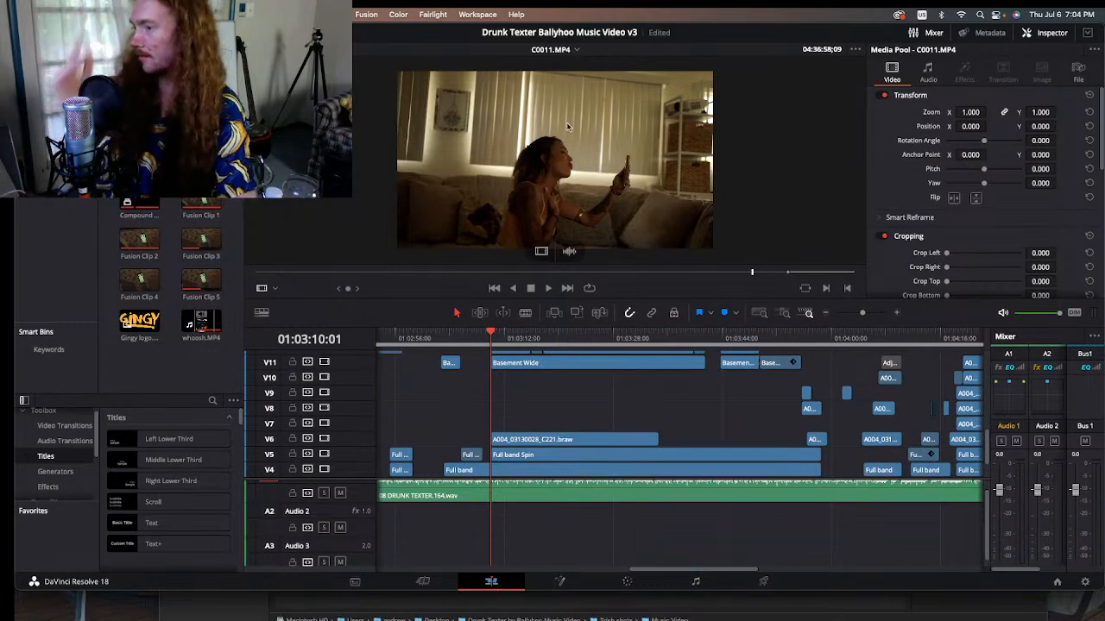
{"action": "left_click_drag", "start_coordinate": [756, 571], "coordinate": [833, 586]}
{"action": "scroll", "coordinate": [744, 411], "scroll_direction": "up", "scroll_amount": 8}
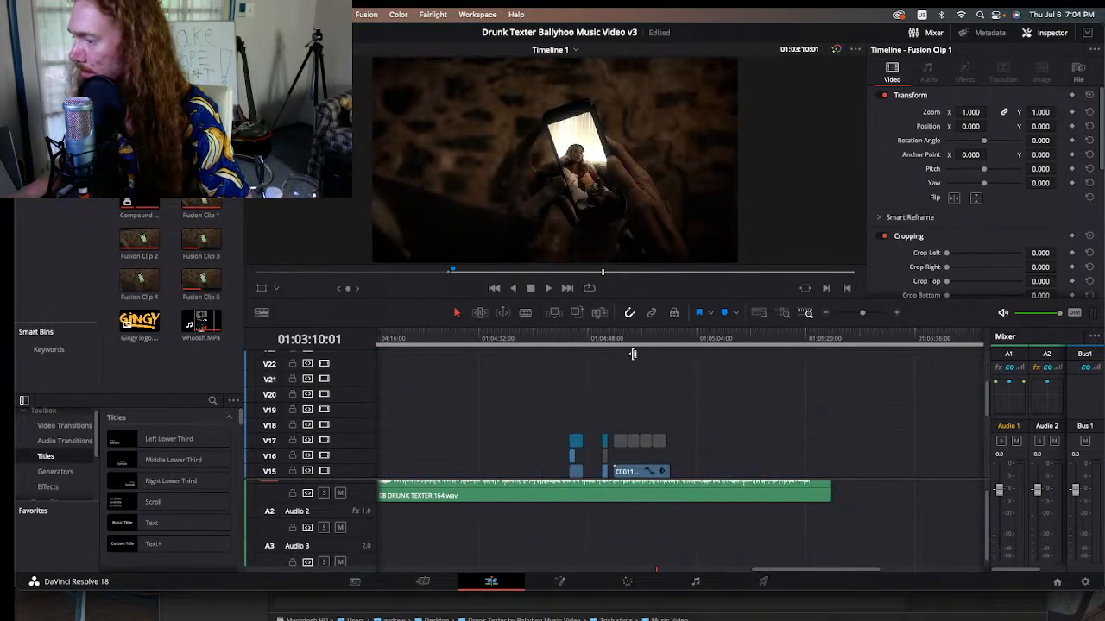
{"action": "left_click", "coordinate": [613, 339]}
{"action": "scroll", "coordinate": [688, 363], "scroll_direction": "down", "scroll_amount": 2}
{"action": "key", "text": "space"}
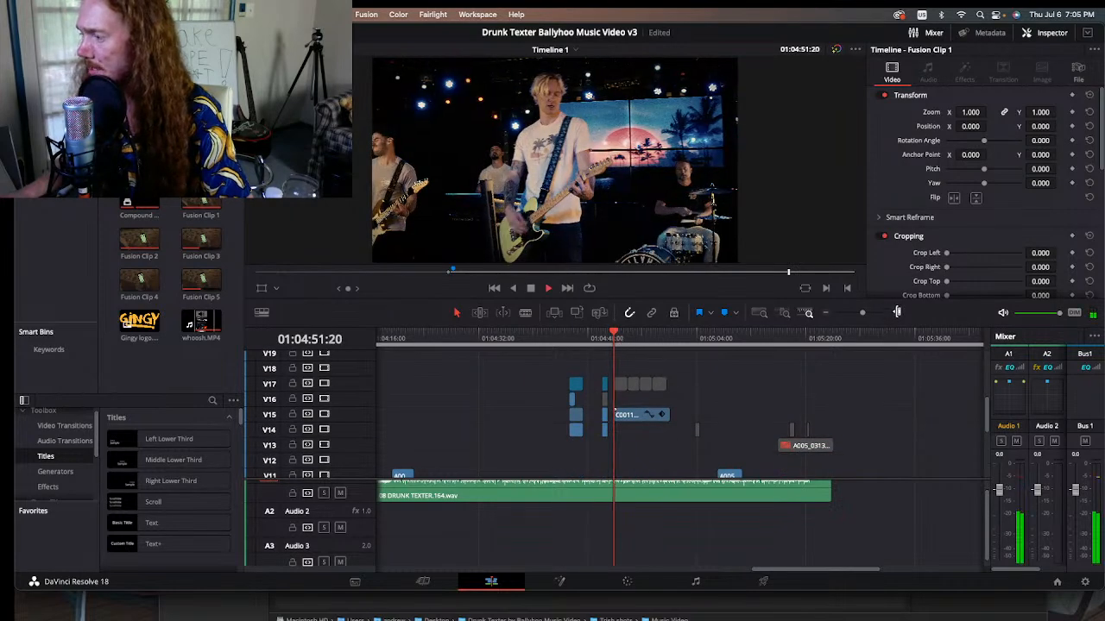
{"action": "key", "text": "space"}
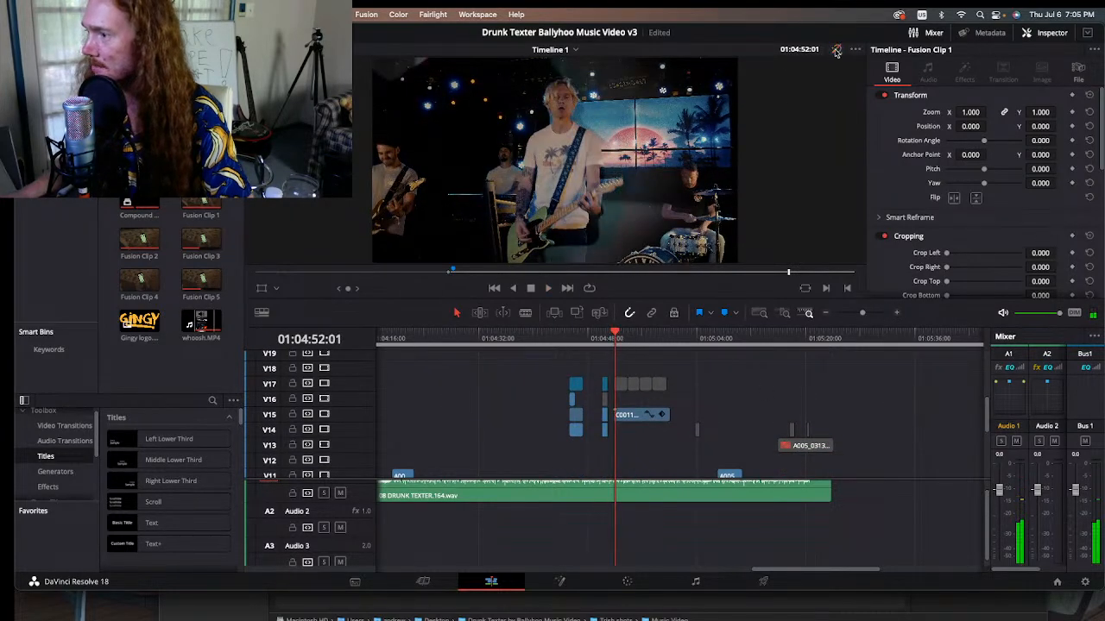
Step: Zoom in on the overlay clips, go to 01:04:53:22 and compare the silhouette with grades and effects bypassed and enabled
{"action": "left_click", "coordinate": [897, 313]}
{"action": "left_click", "coordinate": [897, 312]}
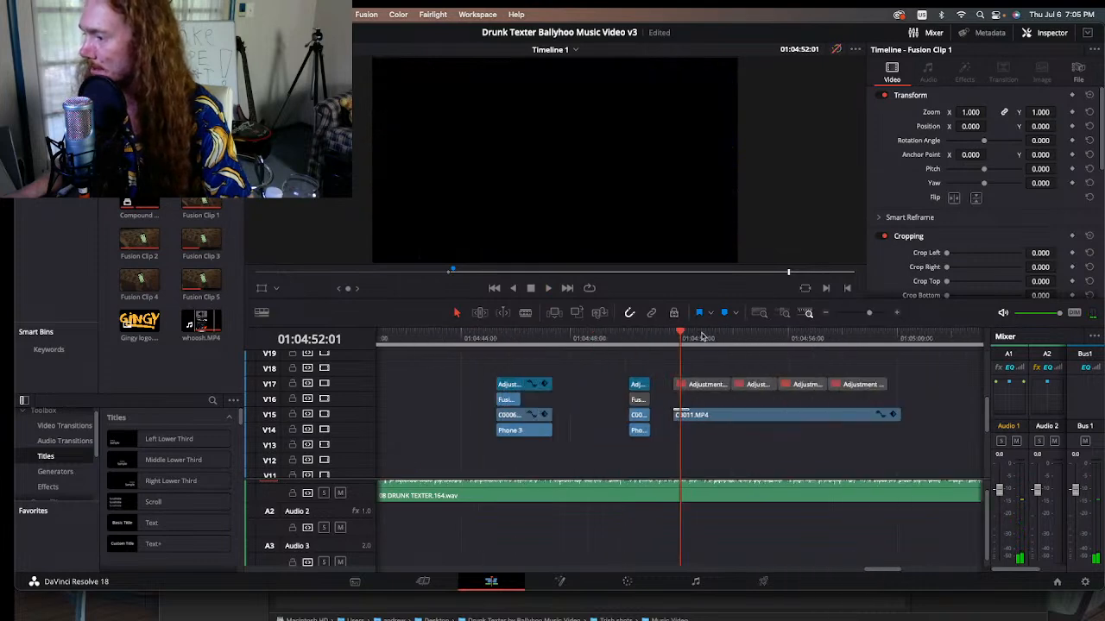
{"action": "left_click_drag", "start_coordinate": [703, 338], "coordinate": [723, 338]}
{"action": "left_click", "coordinate": [836, 51]}
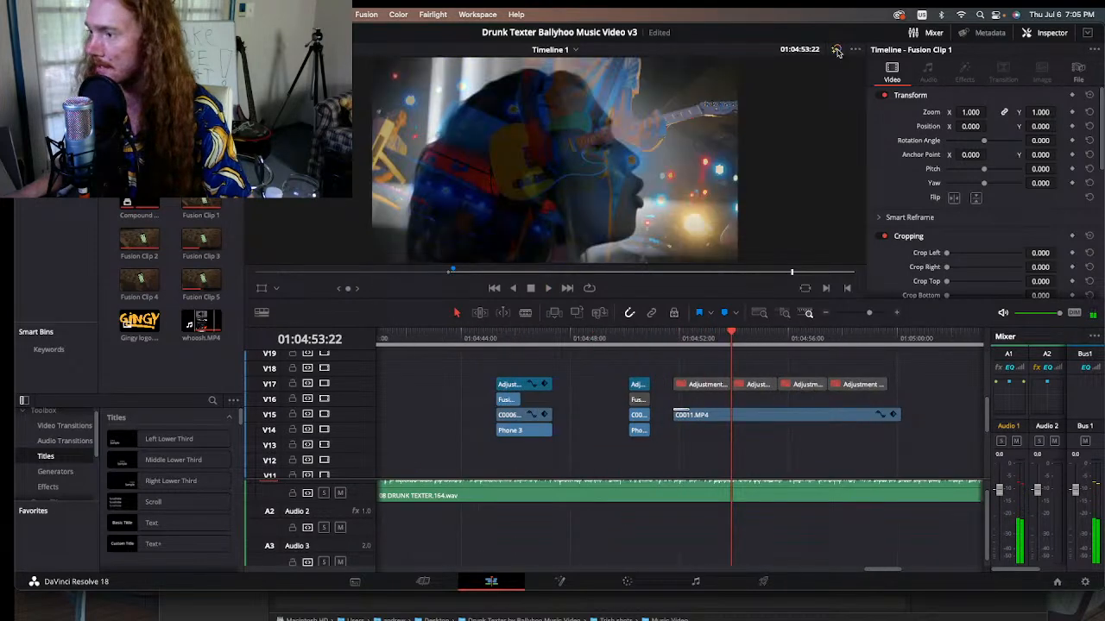
{"action": "left_click", "coordinate": [837, 52]}
{"action": "left_click", "coordinate": [837, 52]}
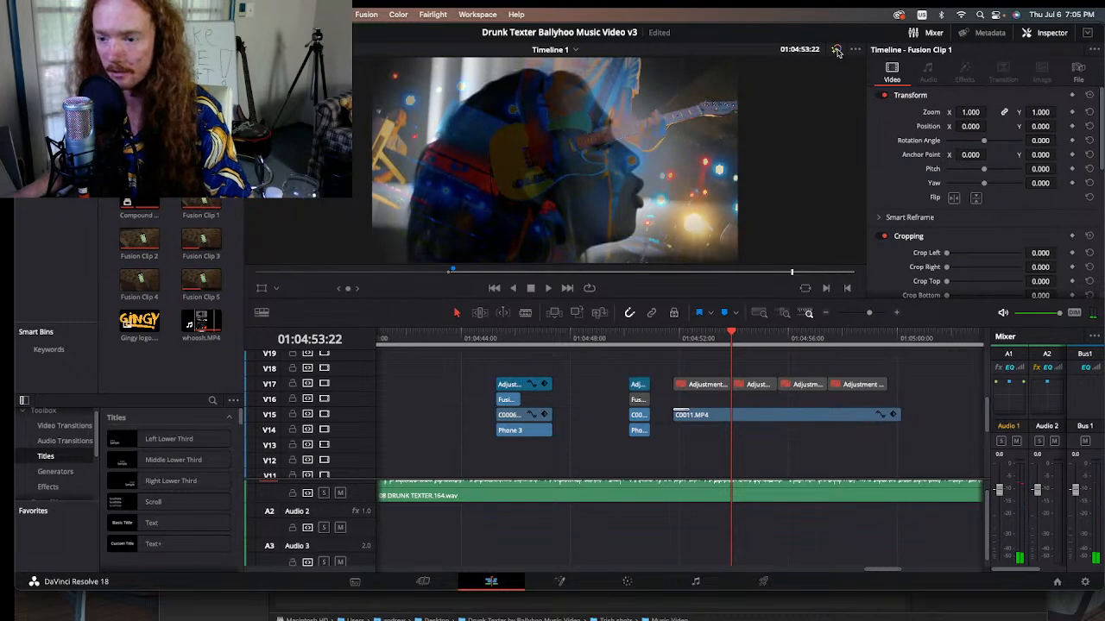
Step: Review the silhouette double exposure from 01:04:52:10 to 01:04:58:07 and return to 01:04:57:11
{"action": "left_click_drag", "start_coordinate": [715, 338], "coordinate": [688, 337]}
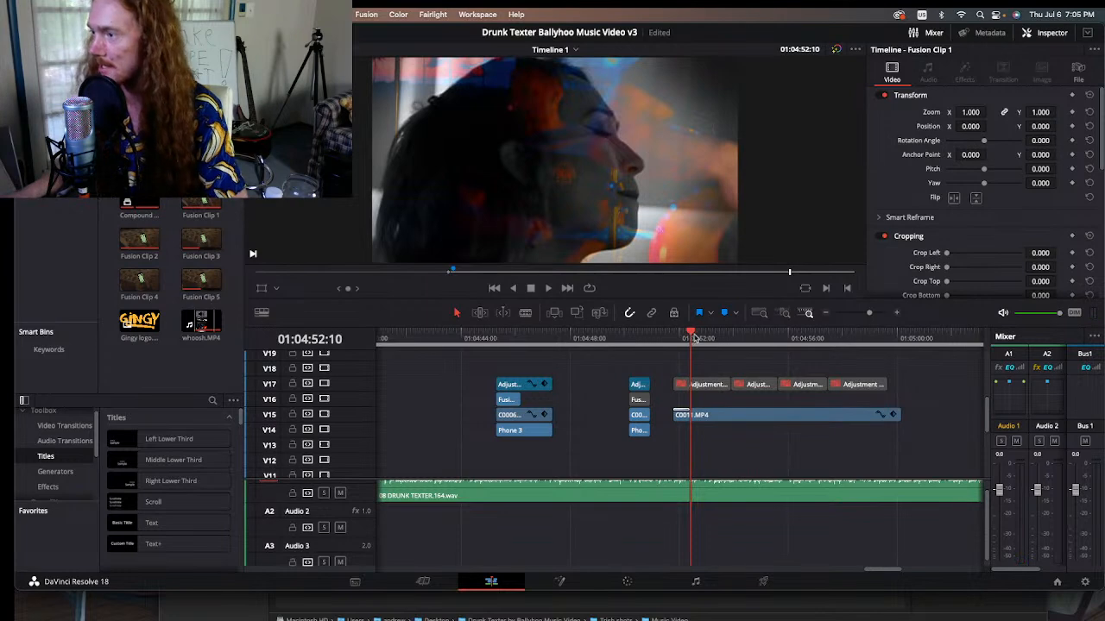
{"action": "key", "text": "space"}
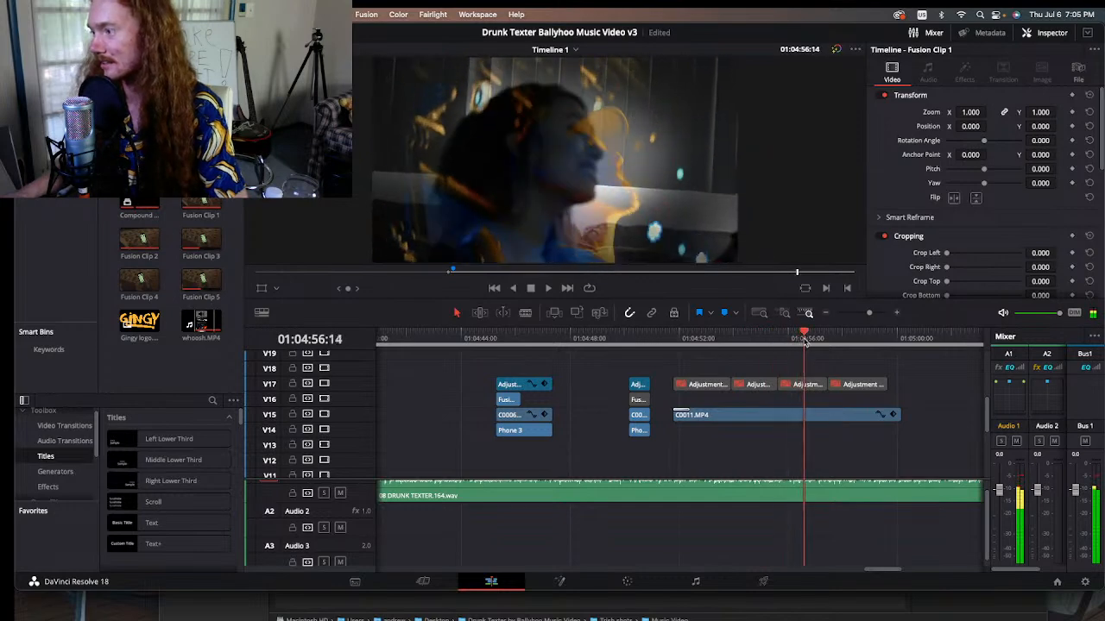
{"action": "left_click", "coordinate": [850, 336]}
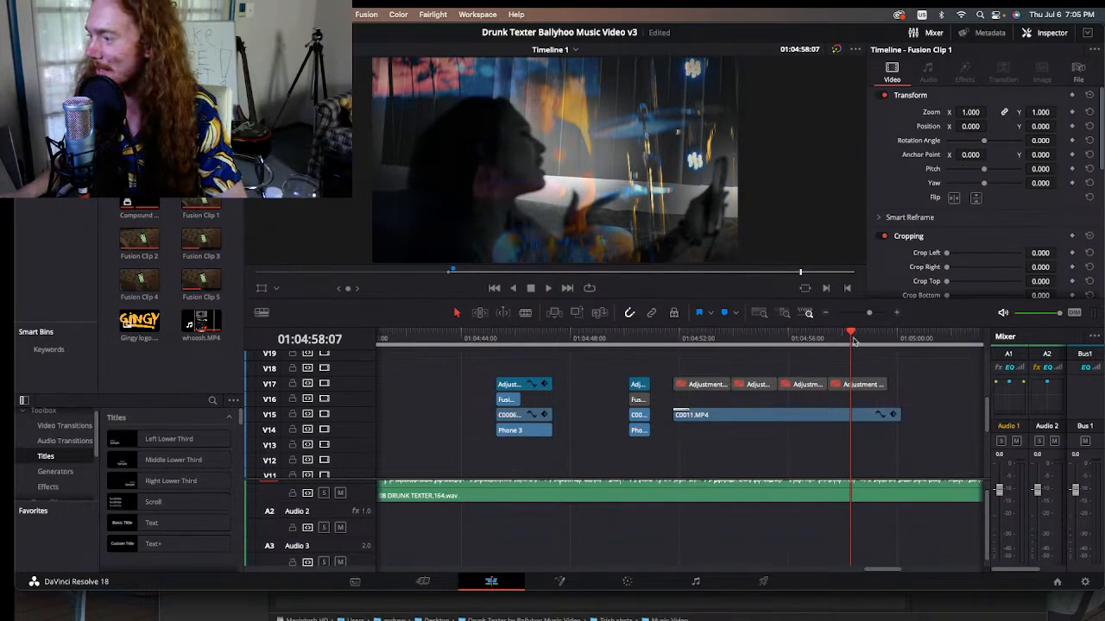
{"action": "left_click_drag", "start_coordinate": [850, 338], "coordinate": [825, 341]}
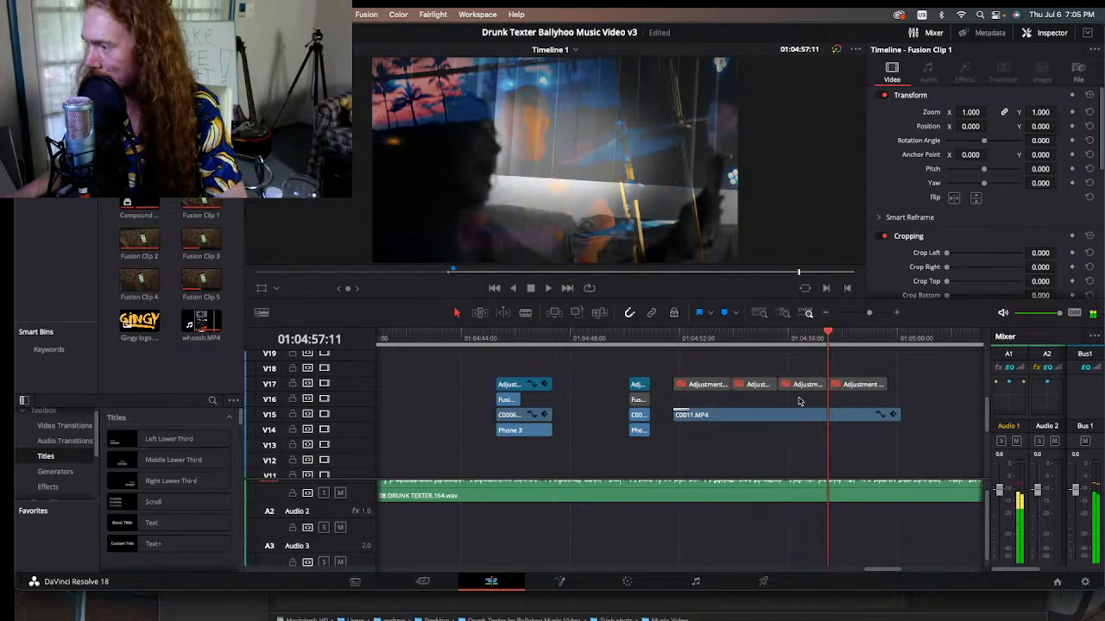
Step: Open the color grade of the C0011.MP4 overlay and scrub its tracked mask back to 01:04:56:02
{"action": "left_click", "coordinate": [790, 416]}
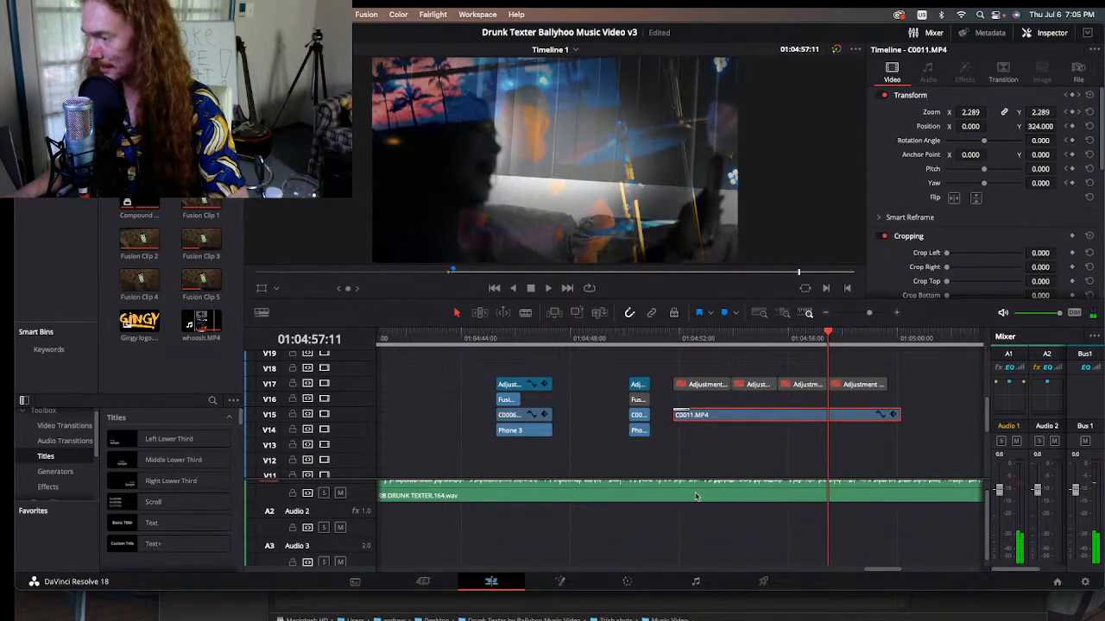
{"action": "left_click", "coordinate": [627, 581]}
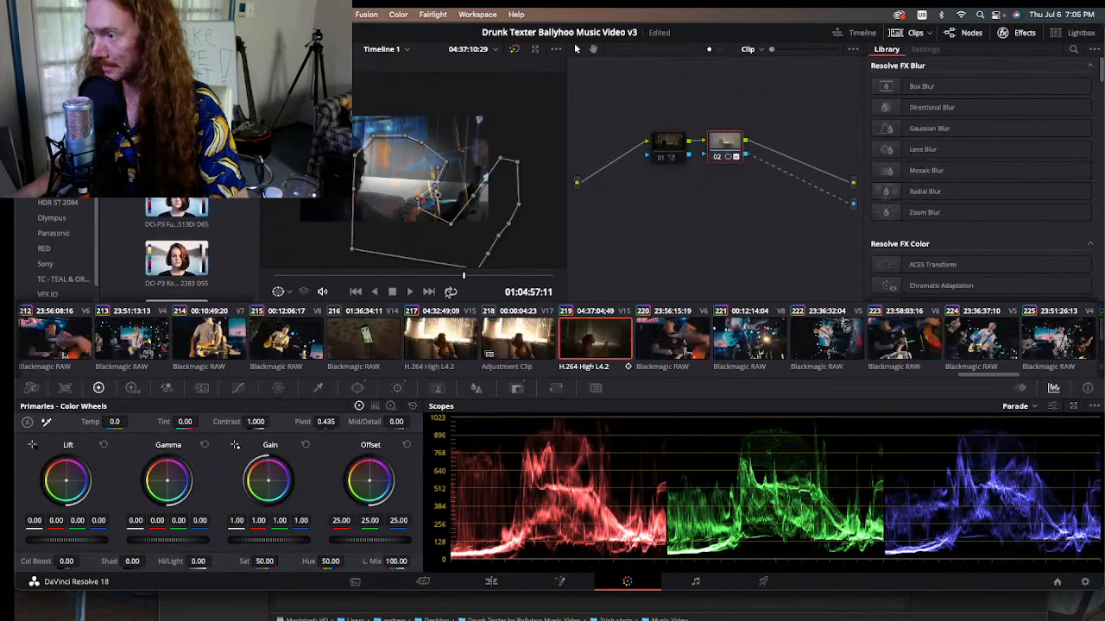
{"action": "left_click_drag", "start_coordinate": [425, 276], "coordinate": [416, 278]}
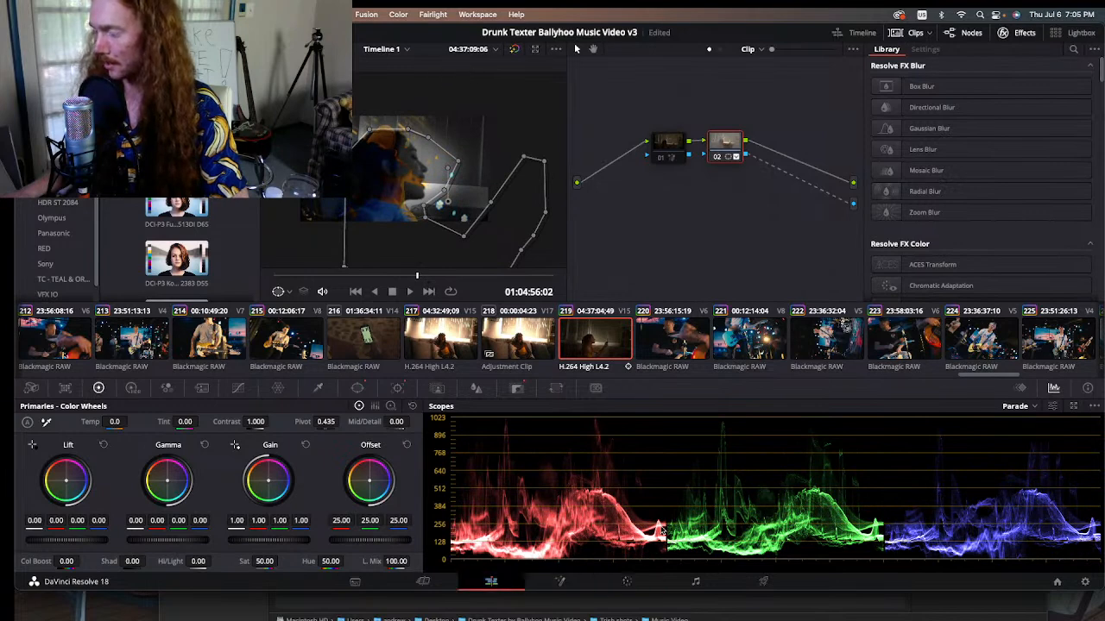
Step: Turn off the Composite settings of the C0011.MP4 overlay and reopen its color grade
{"action": "left_click", "coordinate": [491, 581]}
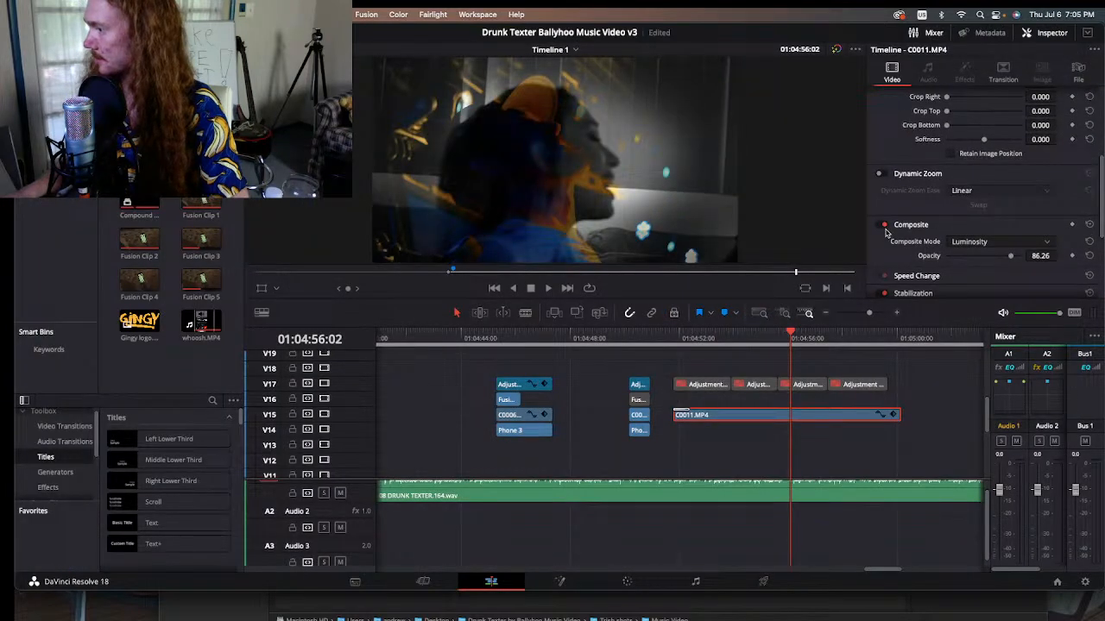
{"action": "left_click", "coordinate": [883, 226]}
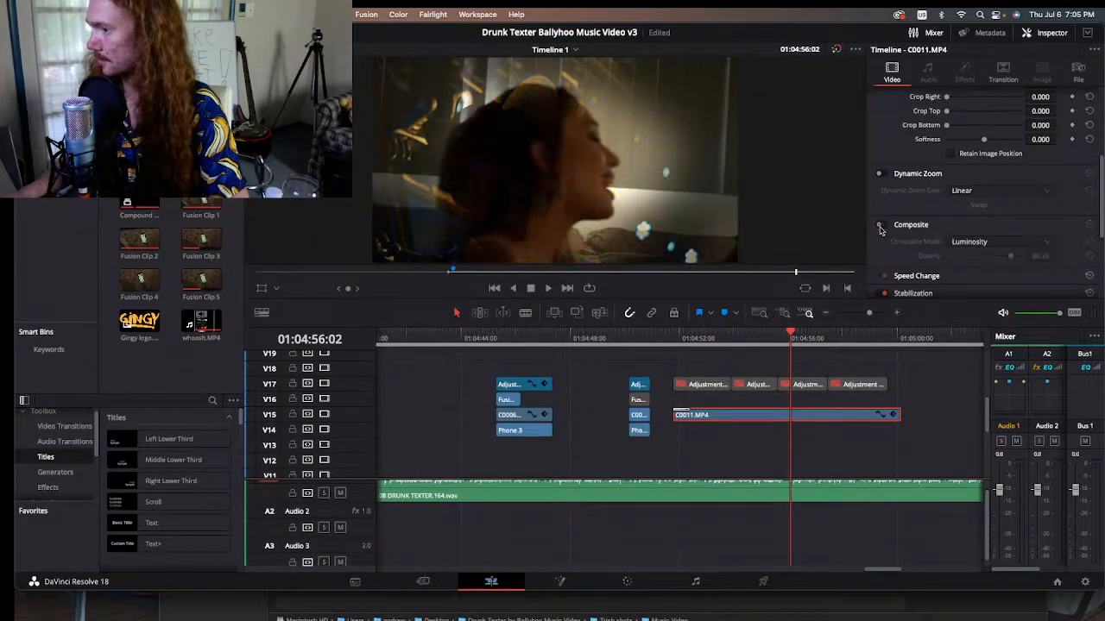
{"action": "left_click", "coordinate": [632, 583]}
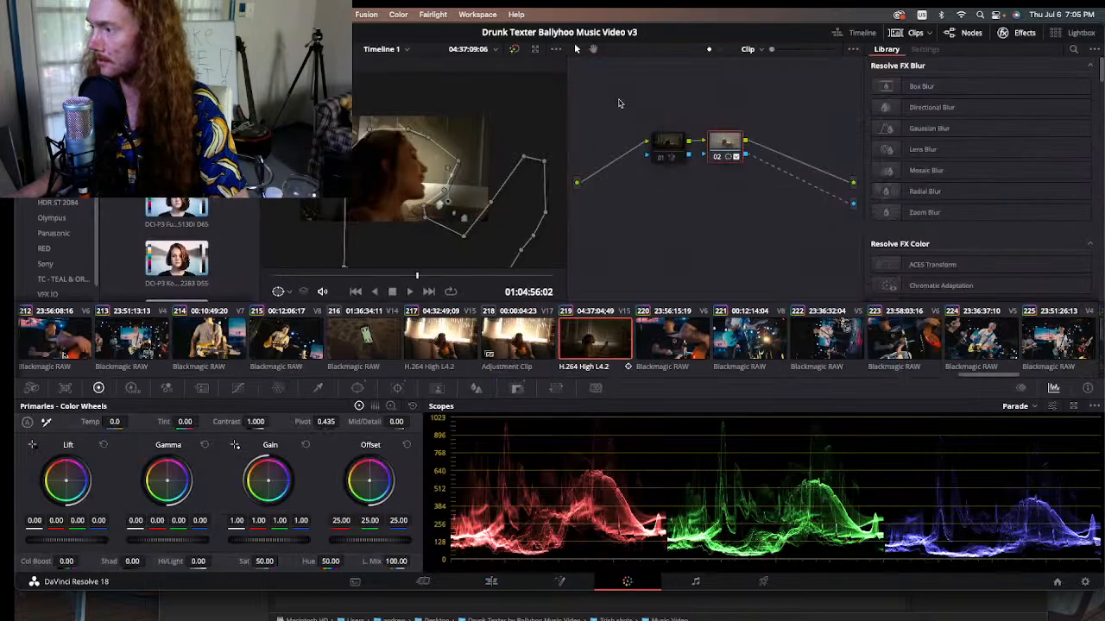
Step: Compare the C0011.MP4 shot with masked node 02 disabled and enabled, inspecting node 01 and the mask at 01:04:56:08
{"action": "left_click", "coordinate": [717, 159]}
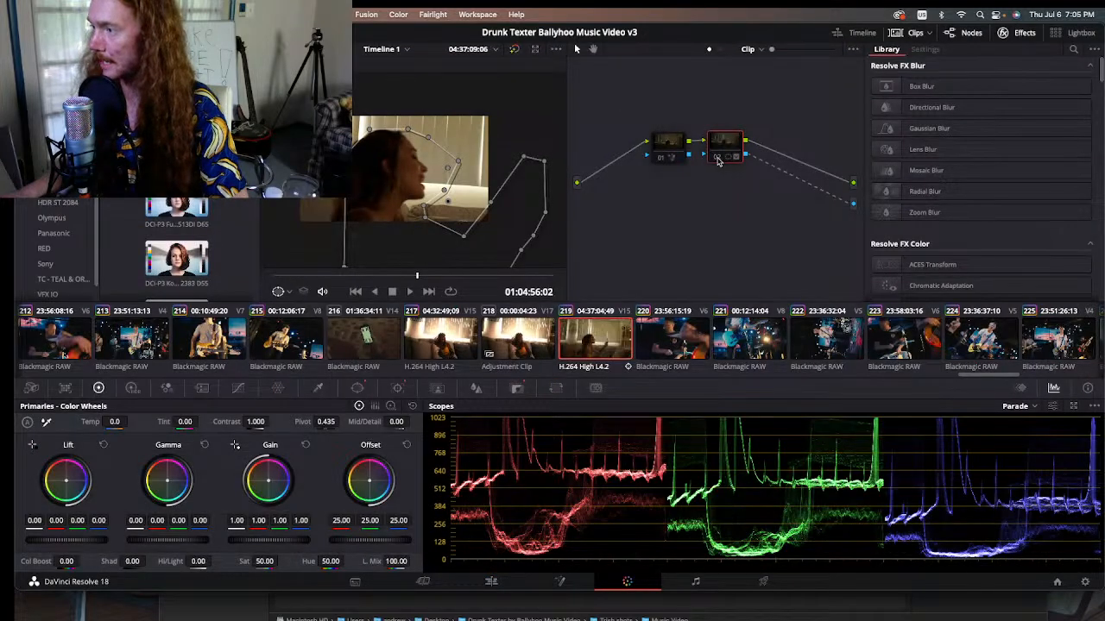
{"action": "left_click", "coordinate": [660, 161]}
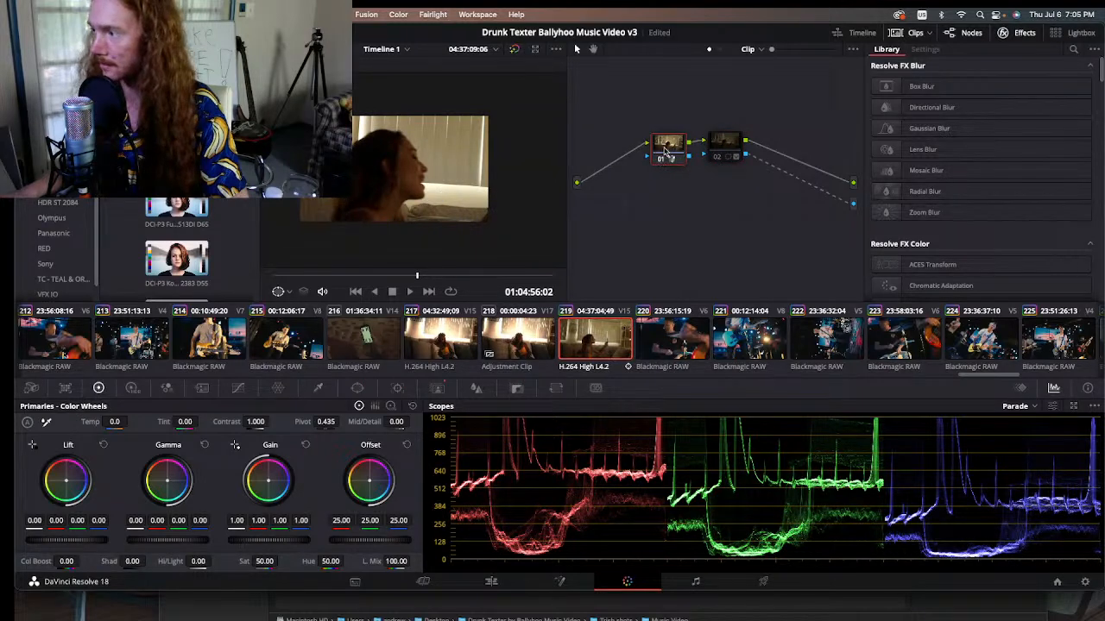
{"action": "left_click", "coordinate": [730, 140]}
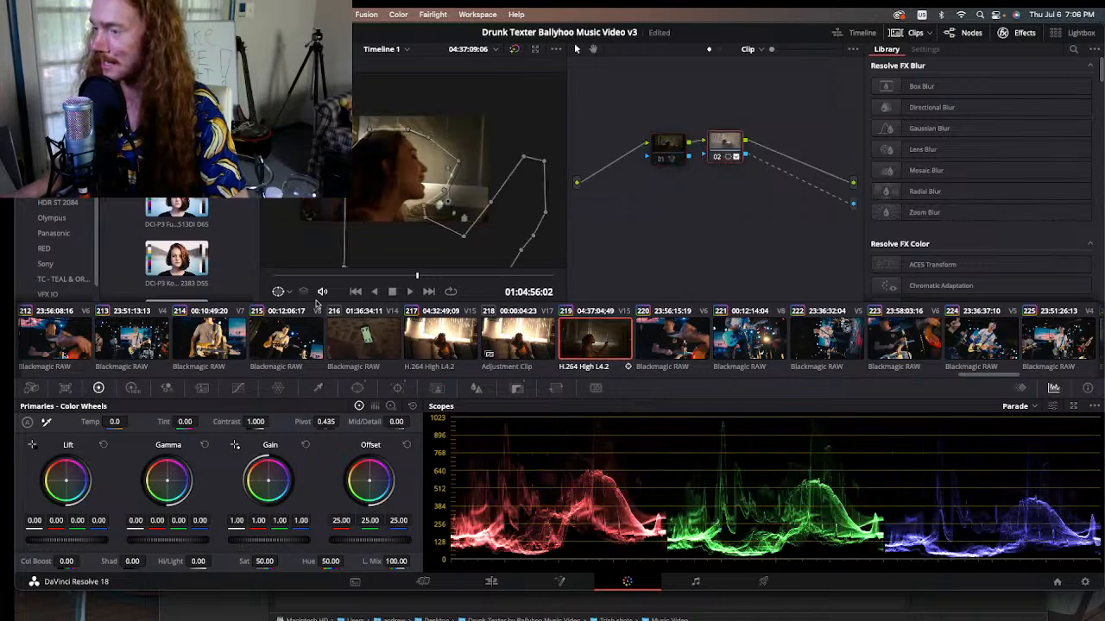
{"action": "mouse_move", "coordinate": [416, 276]}
{"action": "left_mouse_down"}
{"action": "mouse_move", "coordinate": [387, 274]}
{"action": "mouse_move", "coordinate": [513, 278]}
{"action": "mouse_move", "coordinate": [416, 276]}
{"action": "mouse_move", "coordinate": [426, 275]}
{"action": "left_mouse_up"}
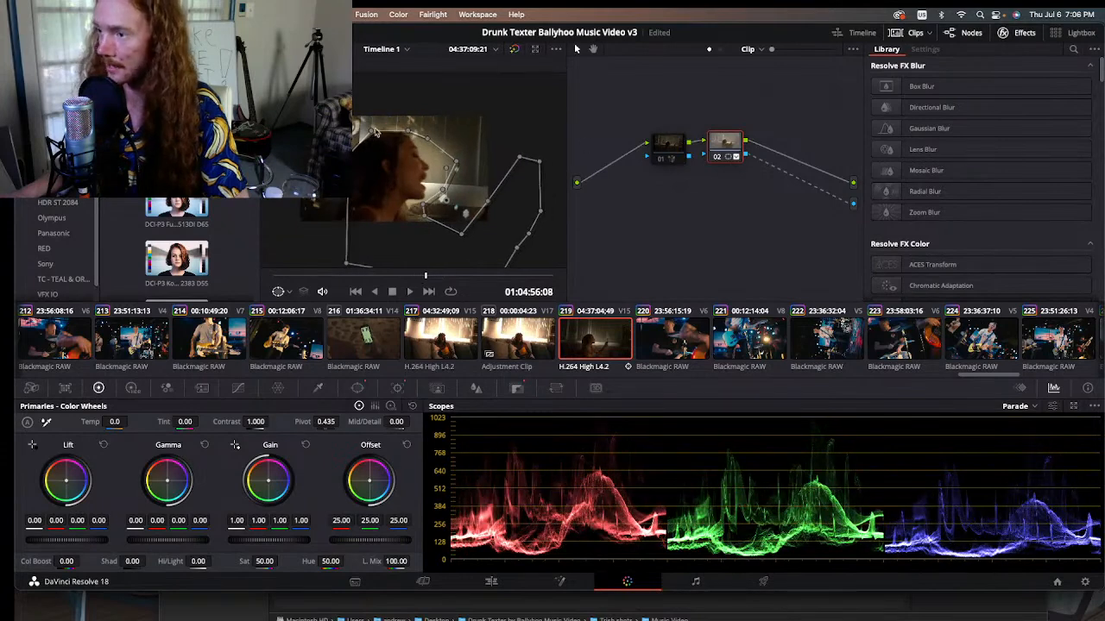
{"action": "left_click", "coordinate": [717, 157]}
{"action": "left_click", "coordinate": [717, 157]}
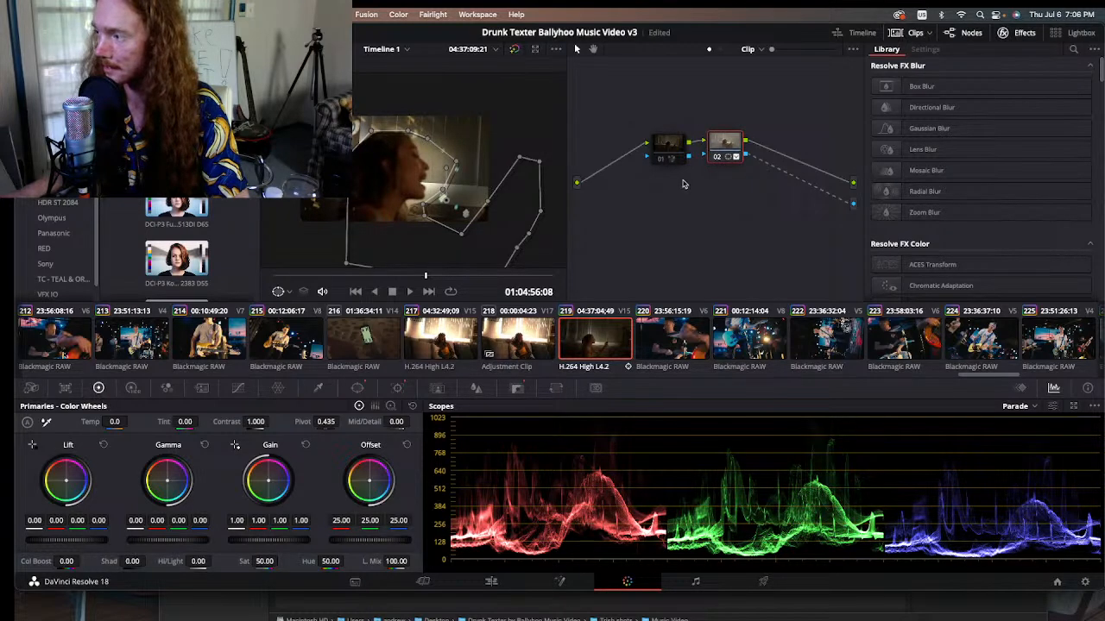
Step: Return to the edit timeline and scrub the uncomposited C0011.MP4 overlay to 01:04:58:11
{"action": "left_click", "coordinate": [491, 581]}
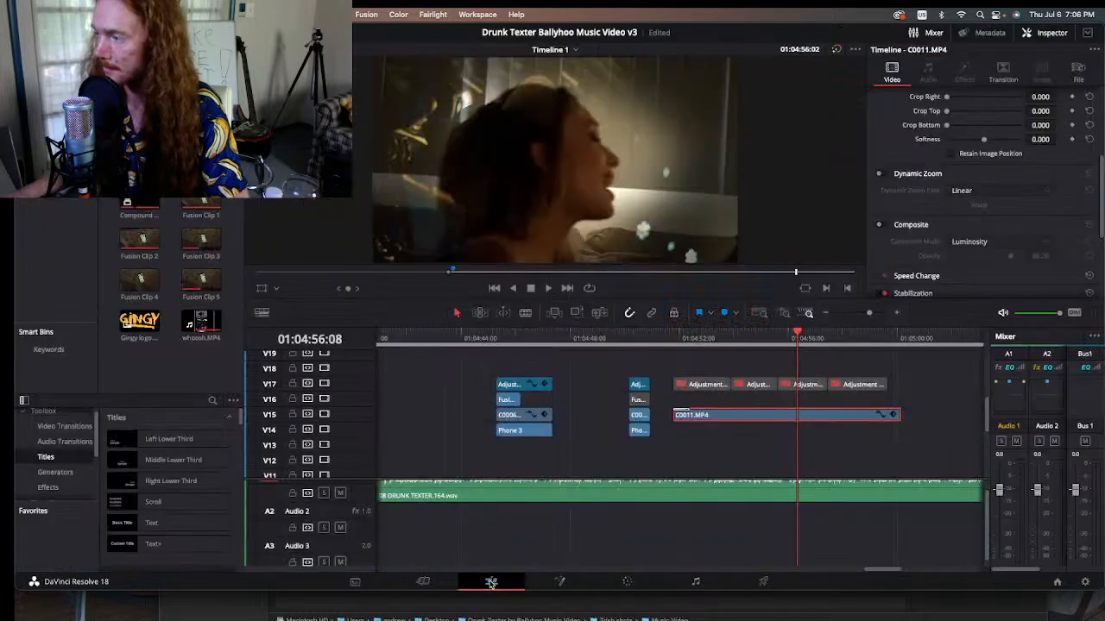
{"action": "left_click_drag", "start_coordinate": [727, 339], "coordinate": [855, 339]}
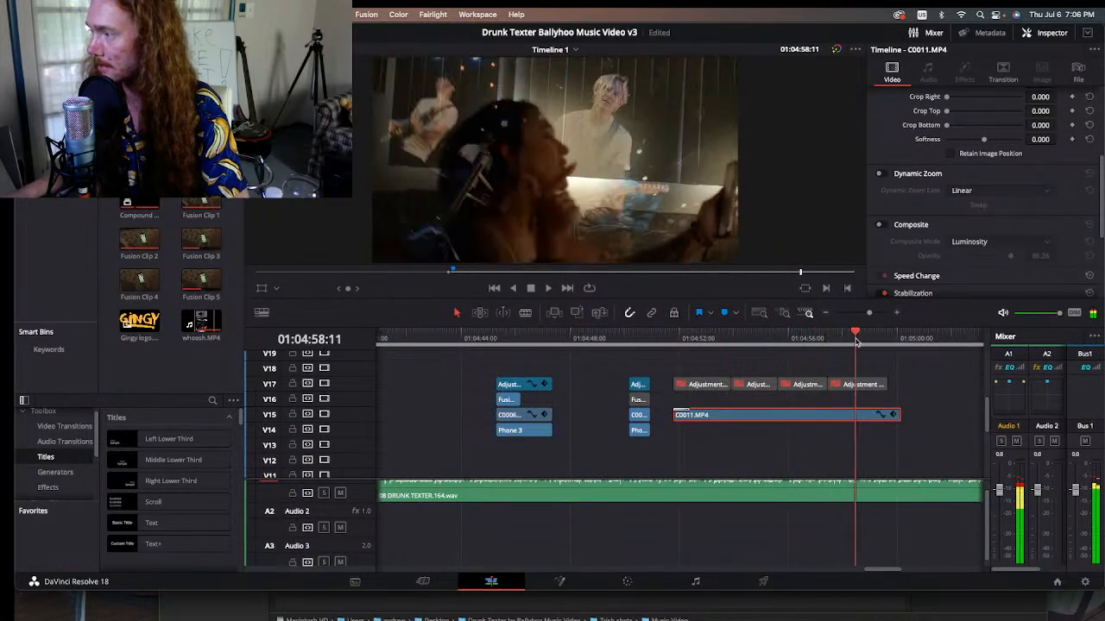
Step: Compare the C0011.MP4 overlay with its Composite settings off and on, leave them enabled, and scrub back to 01:04:52:10
{"action": "left_click", "coordinate": [882, 227]}
{"action": "left_click", "coordinate": [882, 228]}
{"action": "left_click", "coordinate": [883, 228]}
{"action": "left_click", "coordinate": [883, 227]}
{"action": "left_click", "coordinate": [883, 228]}
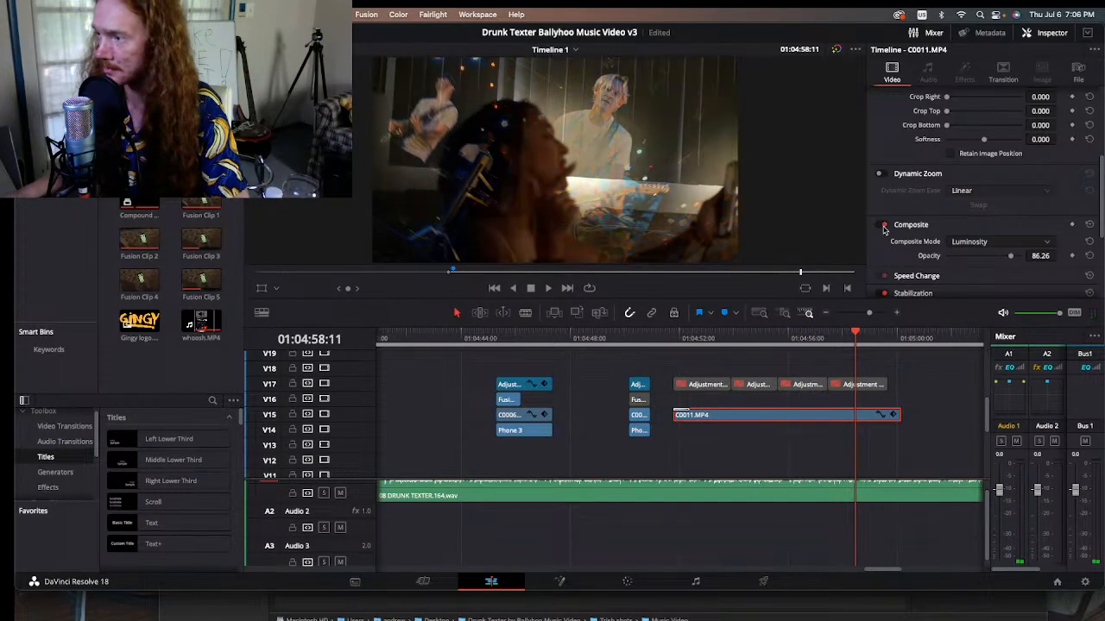
{"action": "left_click", "coordinate": [882, 228]}
{"action": "left_click", "coordinate": [883, 228]}
{"action": "left_click_drag", "start_coordinate": [697, 337], "coordinate": [778, 338]}
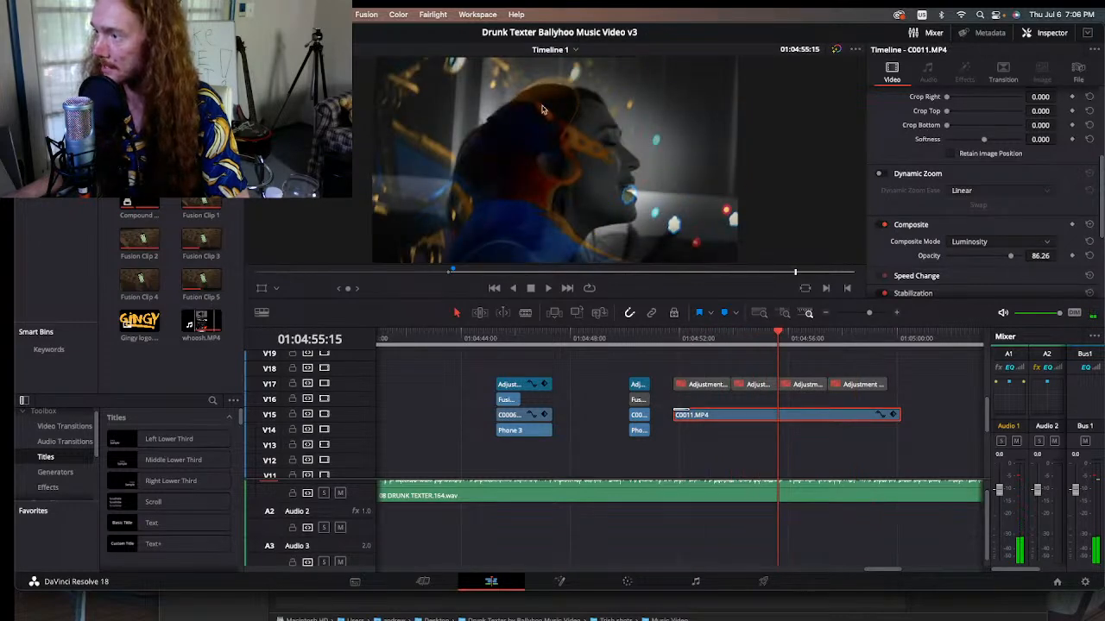
{"action": "left_click_drag", "start_coordinate": [788, 339], "coordinate": [674, 339]}
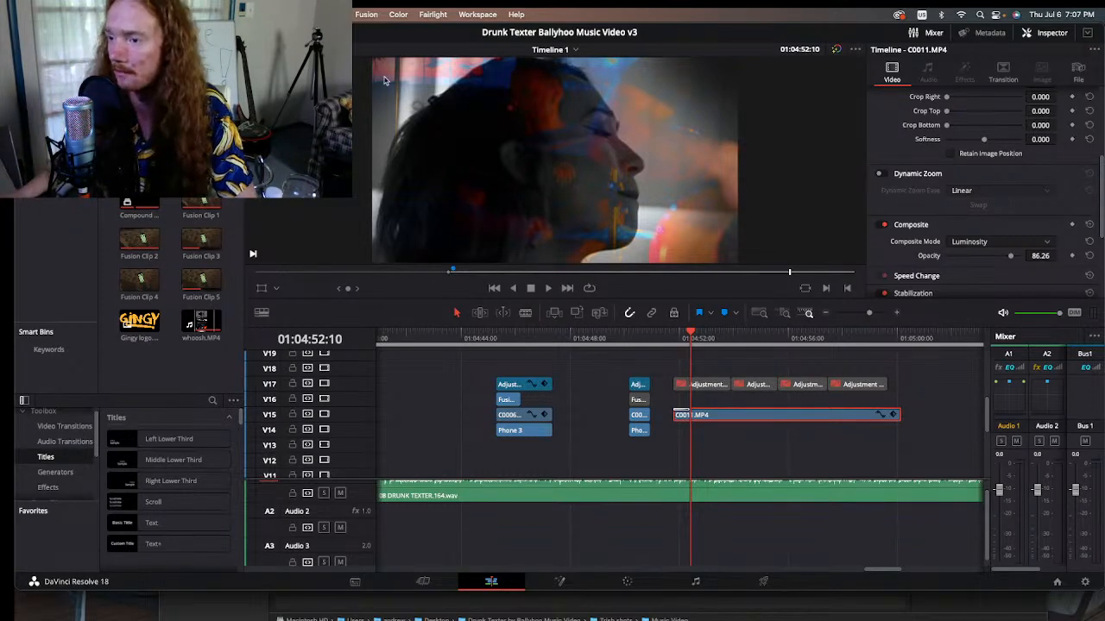
Step: Preview the source clips C0009.MP4, Fusion Clip 2 and C0010.MP4 from the media pool, skimming through their footage
{"action": "double_click", "coordinate": [201, 155]}
{"action": "left_click_drag", "start_coordinate": [516, 272], "coordinate": [340, 262]}
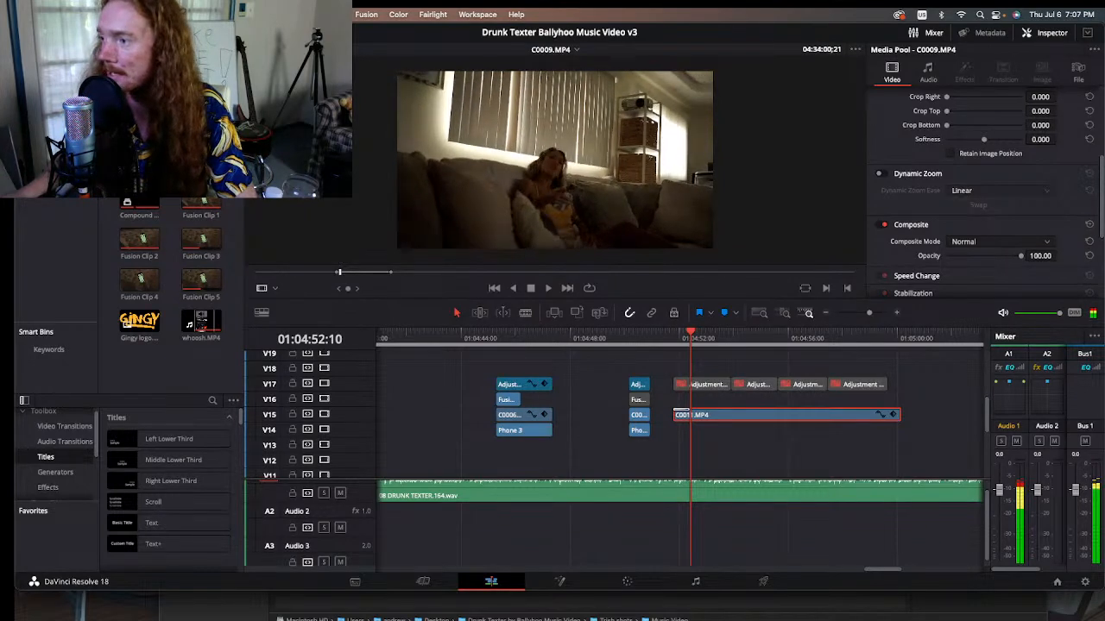
{"action": "left_click", "coordinate": [201, 155]}
{"action": "double_click", "coordinate": [139, 121]}
{"action": "left_click_drag", "start_coordinate": [463, 272], "coordinate": [680, 278]}
{"action": "double_click", "coordinate": [139, 240]}
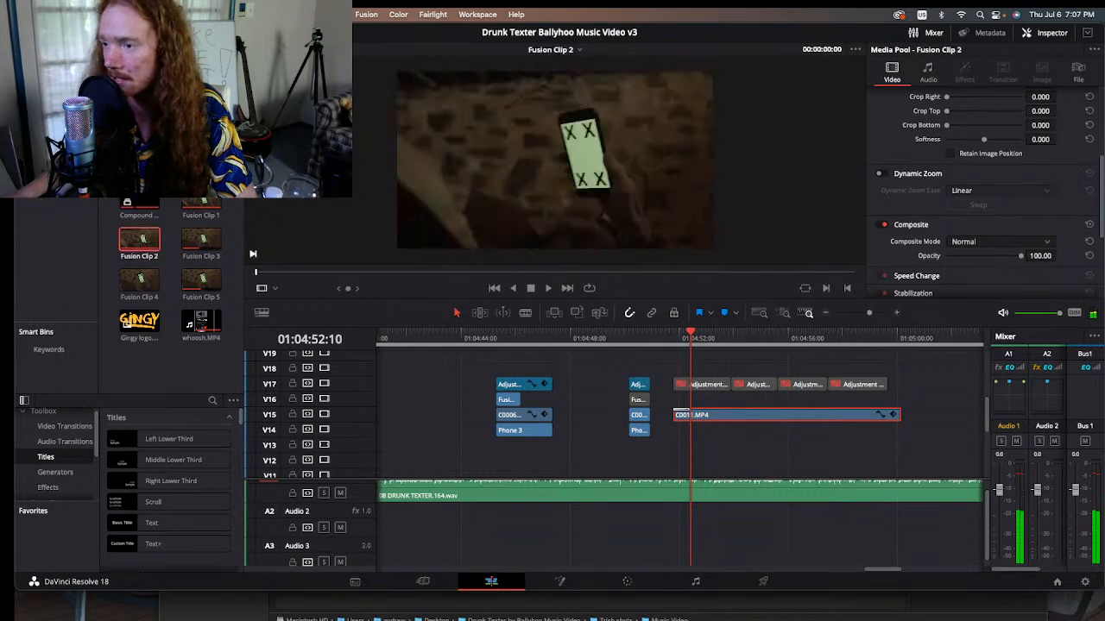
{"action": "left_click_drag", "start_coordinate": [504, 273], "coordinate": [586, 272]}
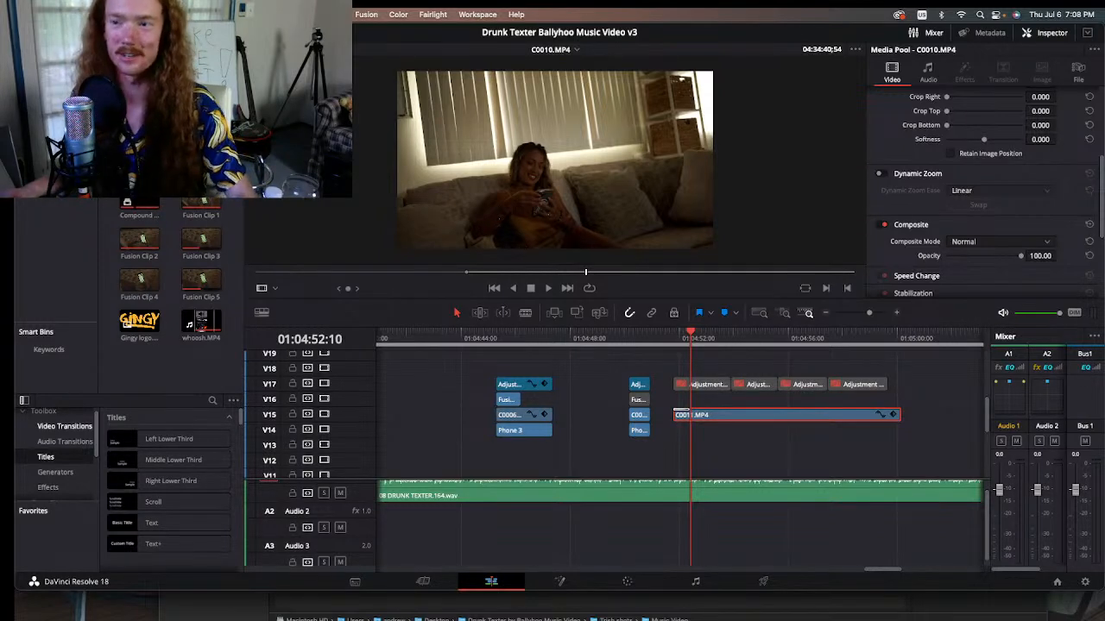
Step: Scrub the composited C0011.MP4 overlay on the timeline, from 01:04:56:06 to 01:04:58:11, back to 01:04:53:01, and on to 01:05:00:04
{"action": "left_click_drag", "start_coordinate": [674, 338], "coordinate": [795, 338]}
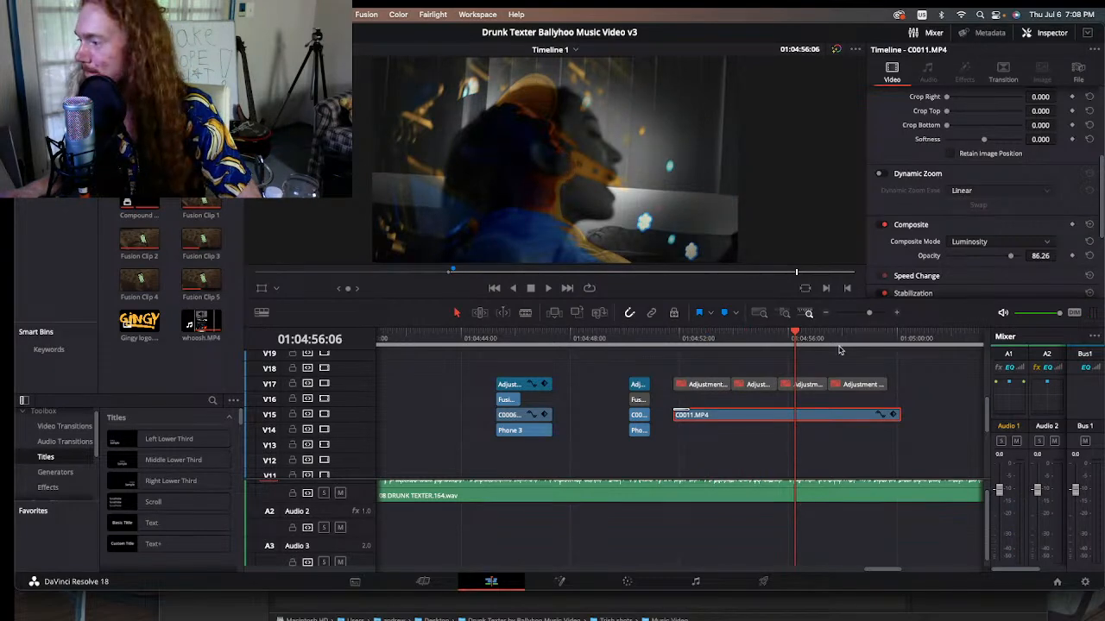
{"action": "left_click_drag", "start_coordinate": [851, 339], "coordinate": [856, 339]}
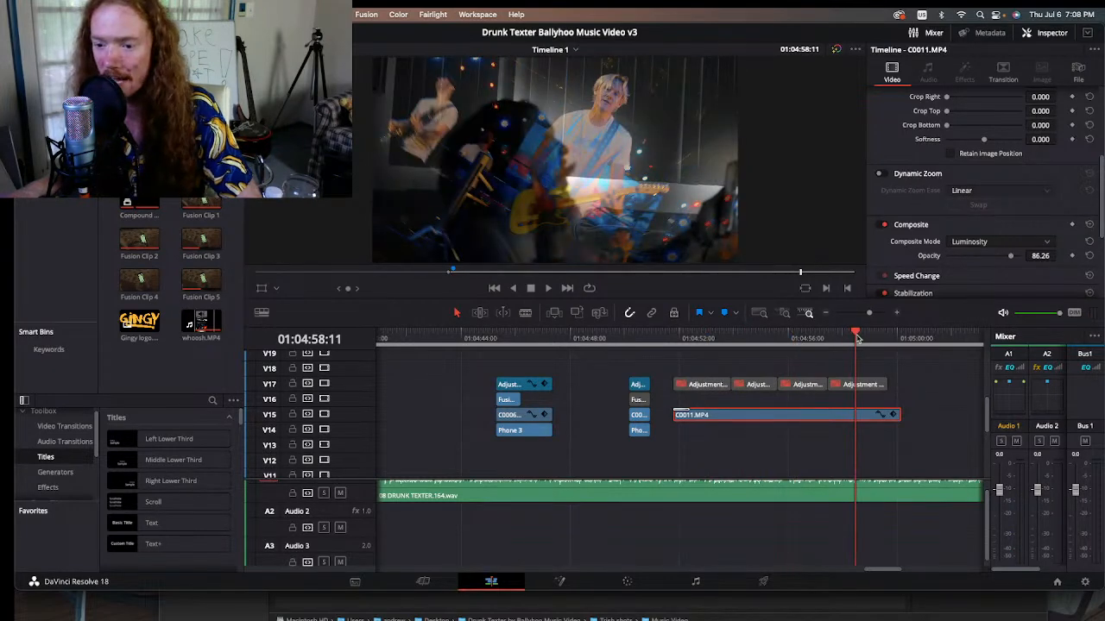
{"action": "left_click_drag", "start_coordinate": [856, 338], "coordinate": [742, 336]}
{"action": "left_click", "coordinate": [705, 337]}
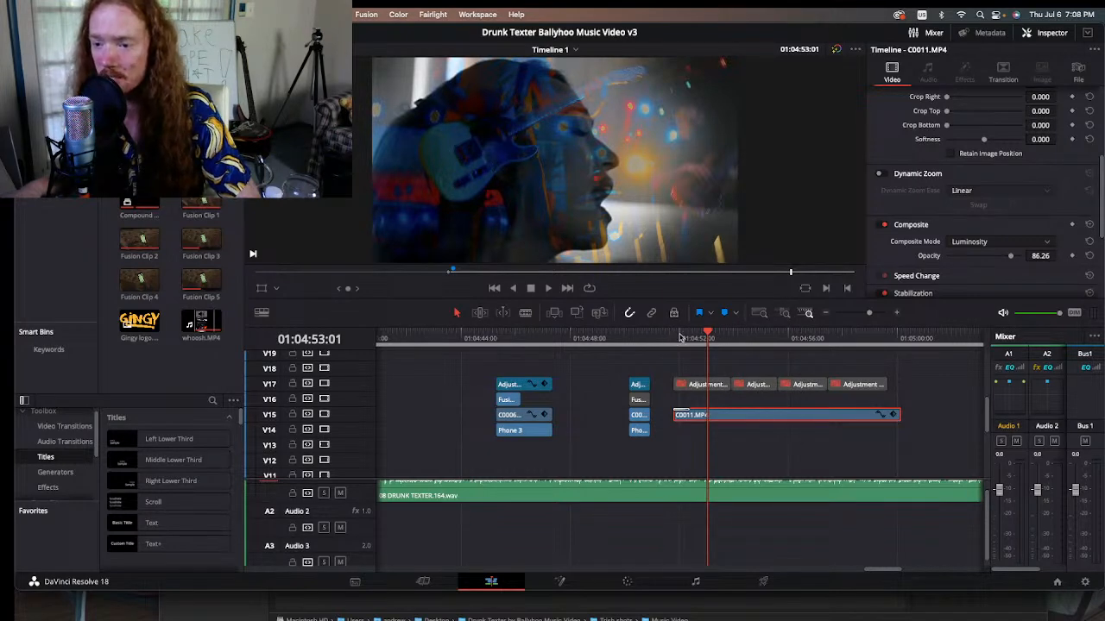
{"action": "left_click_drag", "start_coordinate": [843, 333], "coordinate": [902, 333]}
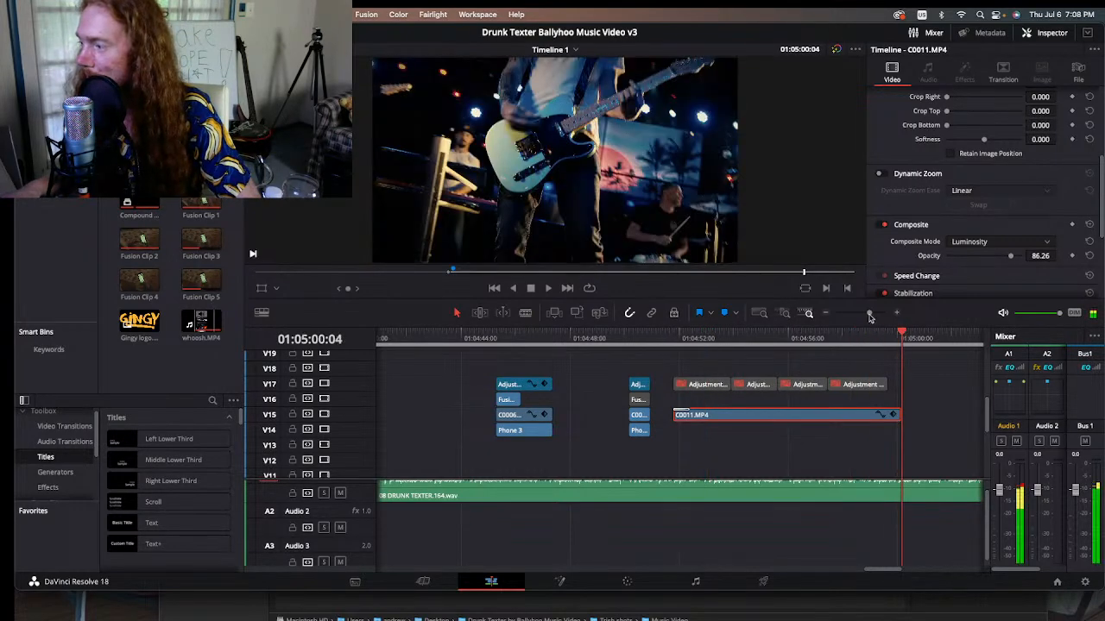
Step: Review the timeline after the C0011.MP4 overlay up to the couch shot on track V11, stopping at 01:05:07:22
{"action": "left_click", "coordinate": [823, 314]}
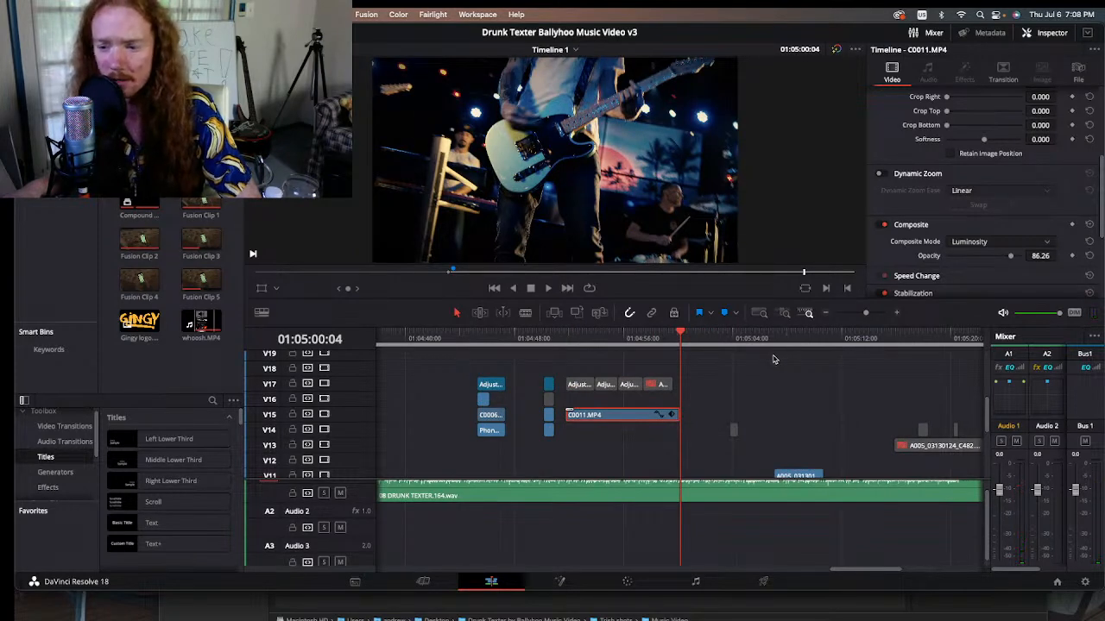
{"action": "left_click", "coordinate": [697, 340]}
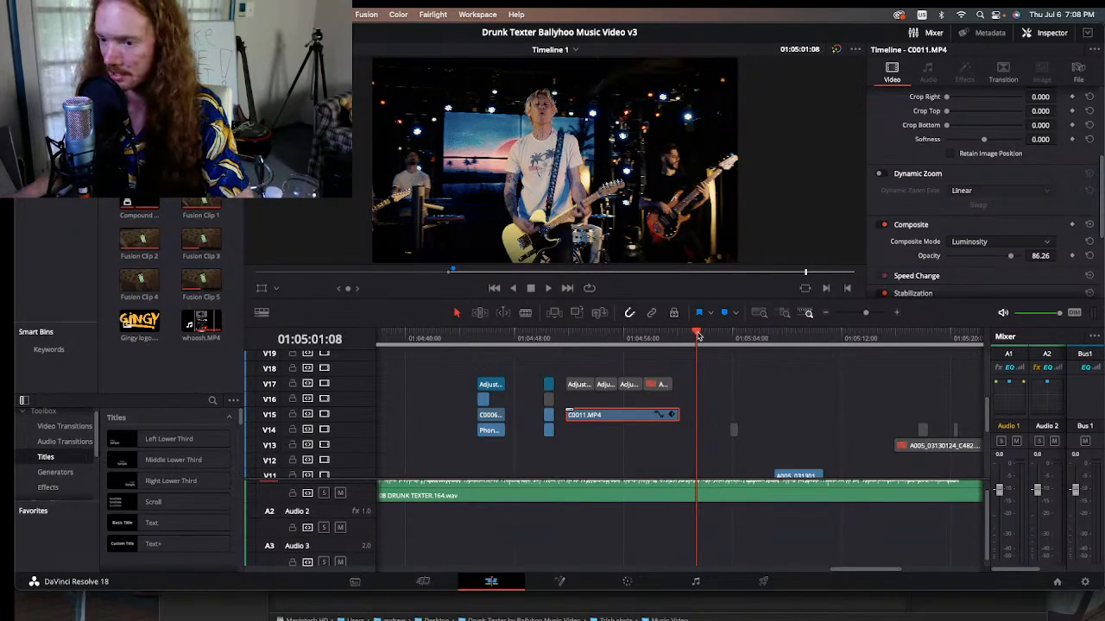
{"action": "left_click_drag", "start_coordinate": [713, 337], "coordinate": [750, 338]}
{"action": "scroll", "coordinate": [703, 397], "scroll_direction": "down", "scroll_amount": 4}
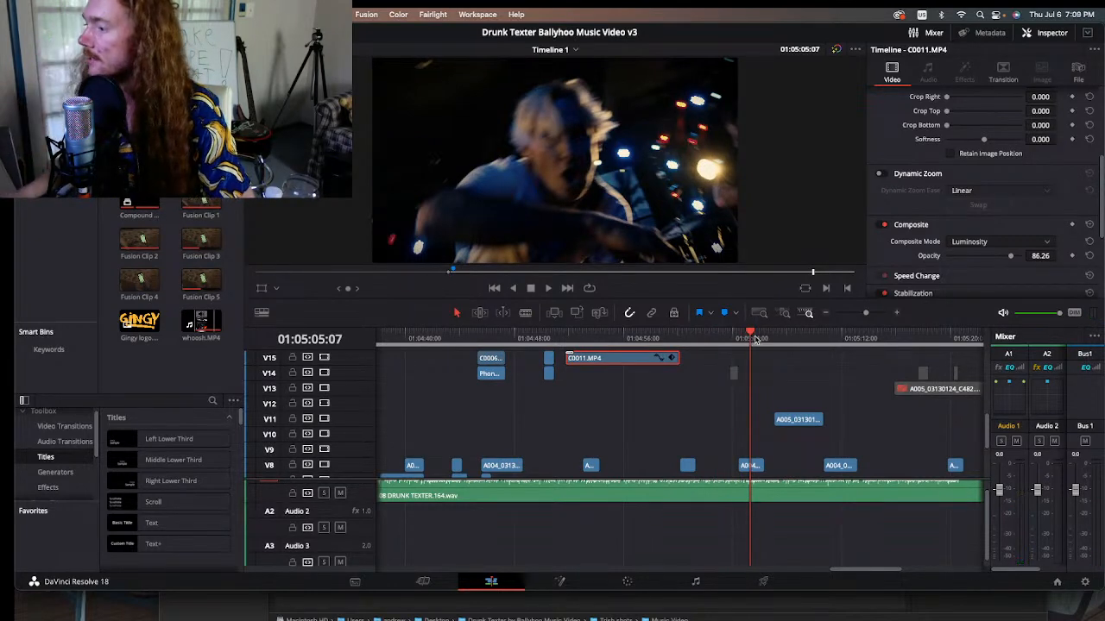
{"action": "left_click_drag", "start_coordinate": [750, 339], "coordinate": [790, 337]}
{"action": "key", "text": "space"}
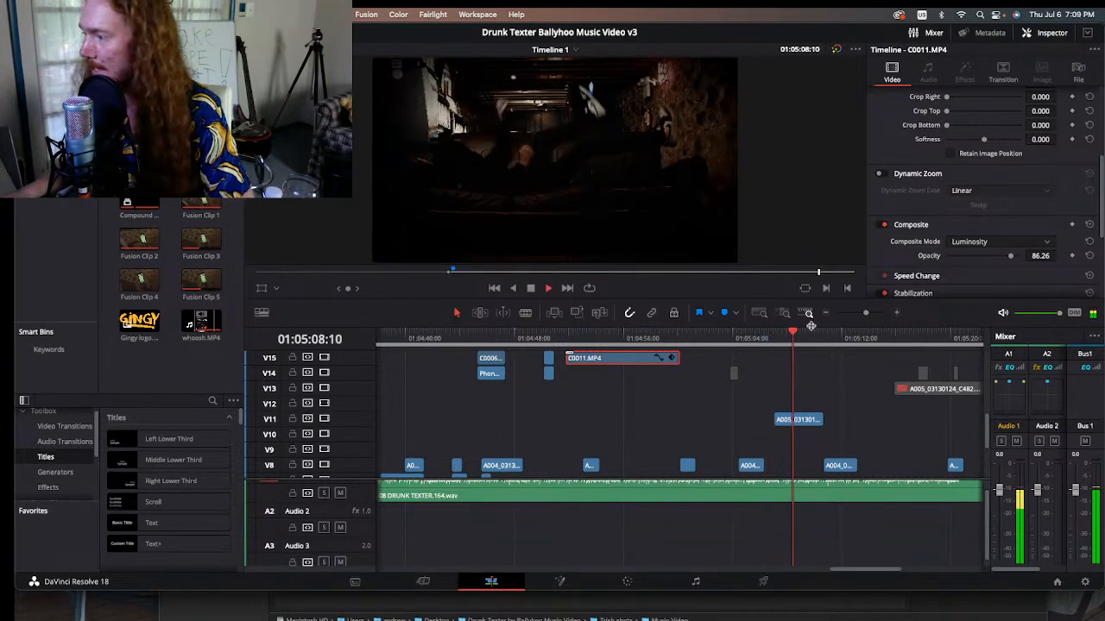
{"action": "left_click", "coordinate": [820, 338]}
{"action": "left_click", "coordinate": [786, 336]}
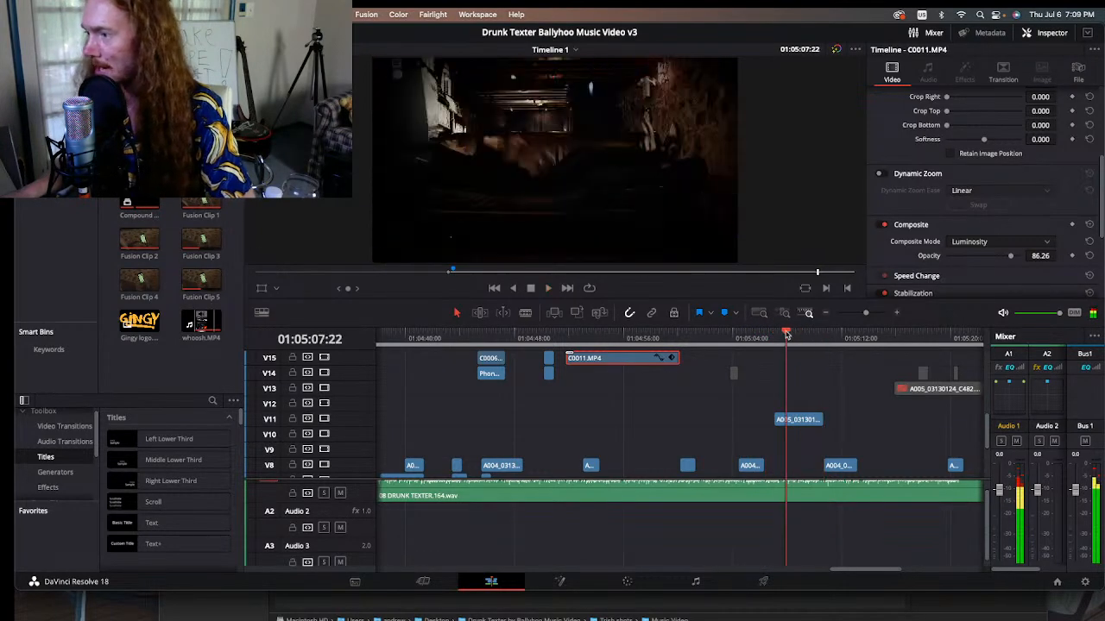
Step: Bypass the color grades and Fusion effects and replay the ungraded couch shot on track V11 several times
{"action": "left_click", "coordinate": [837, 49]}
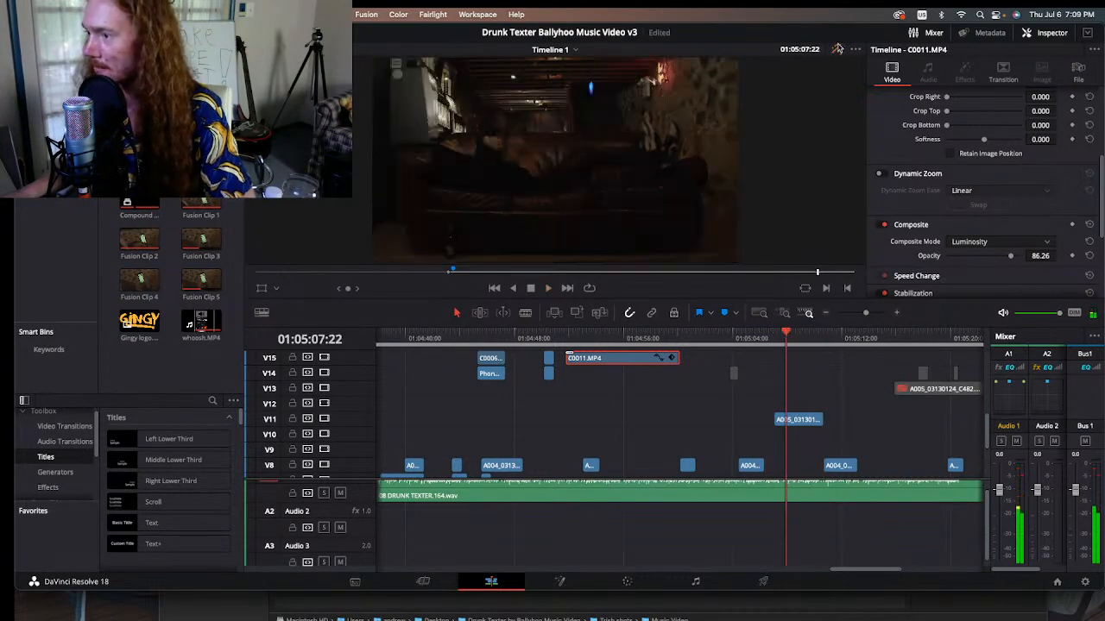
{"action": "left_click", "coordinate": [774, 338]}
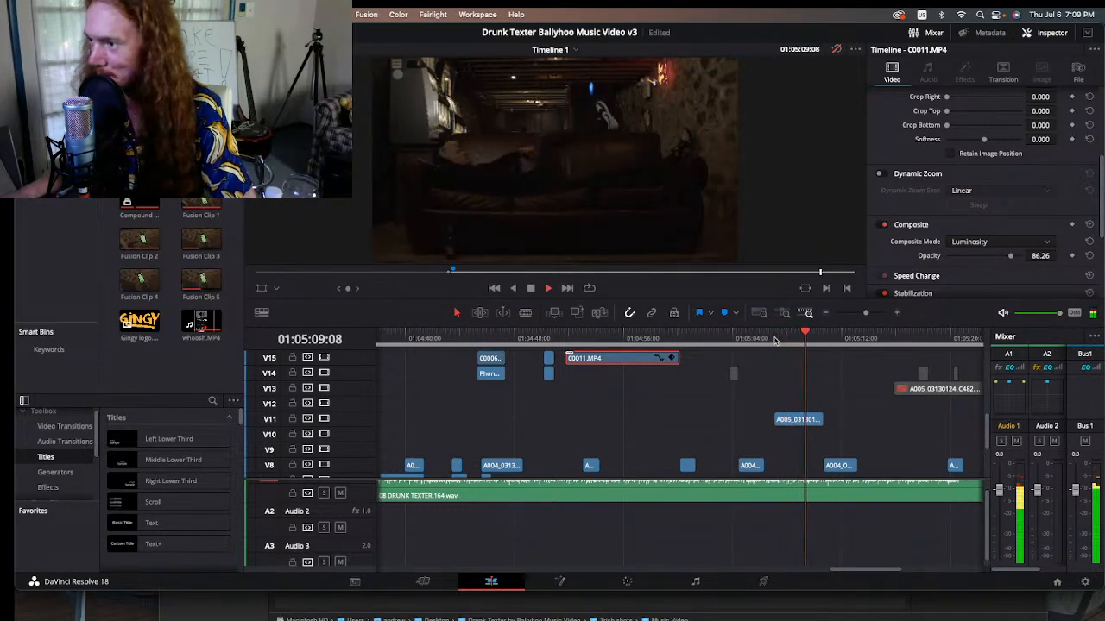
{"action": "key", "text": "space"}
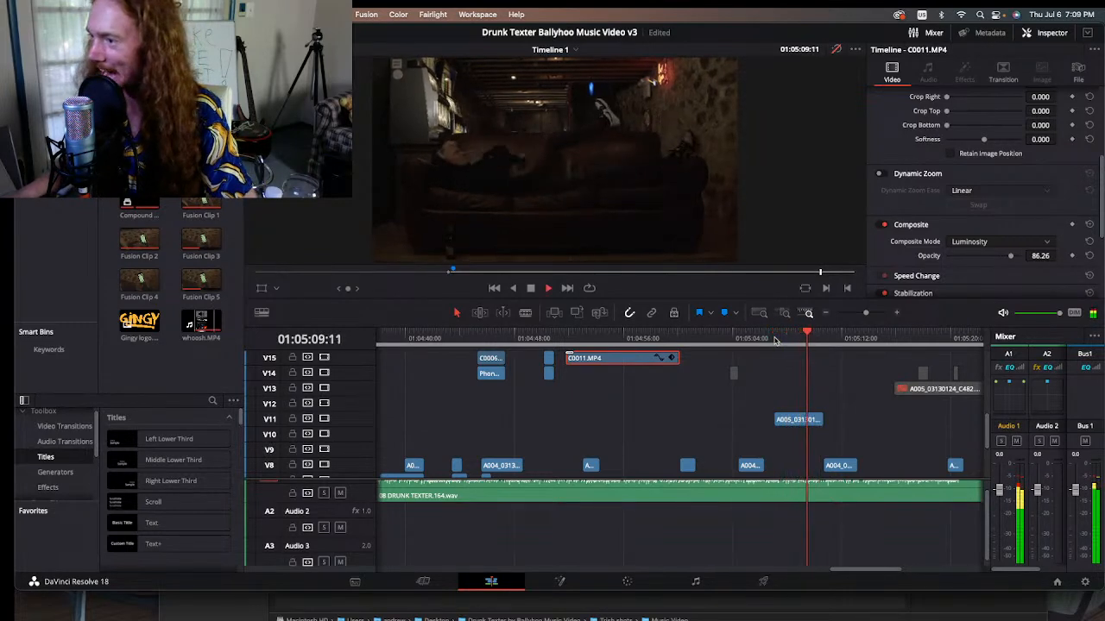
{"action": "left_click", "coordinate": [776, 333]}
{"action": "key", "text": "space"}
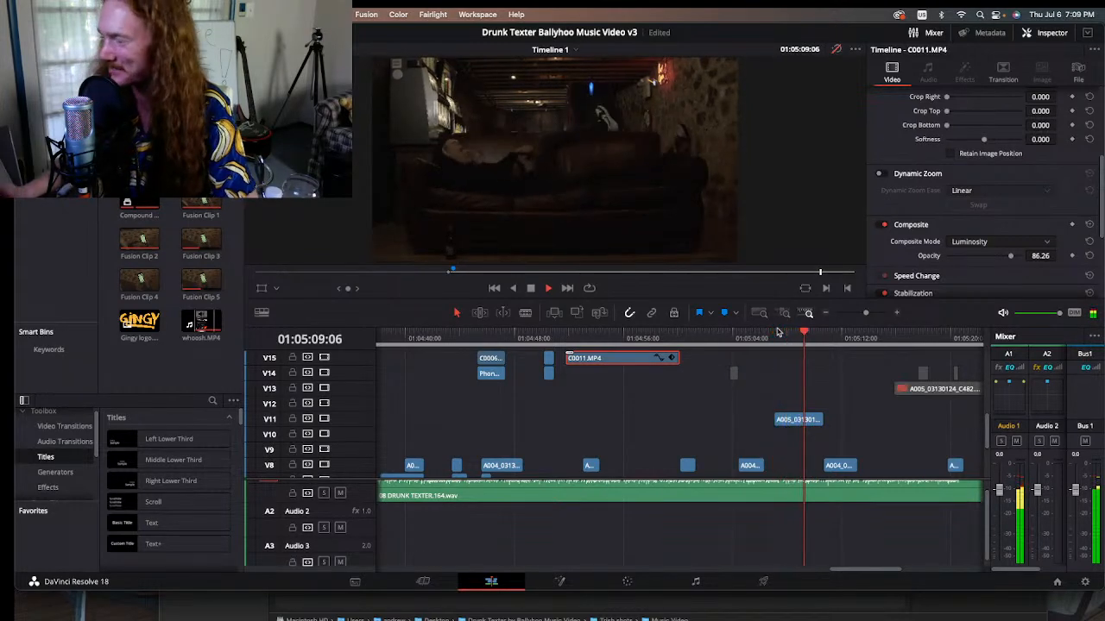
{"action": "left_click", "coordinate": [777, 333]}
{"action": "key", "text": "space"}
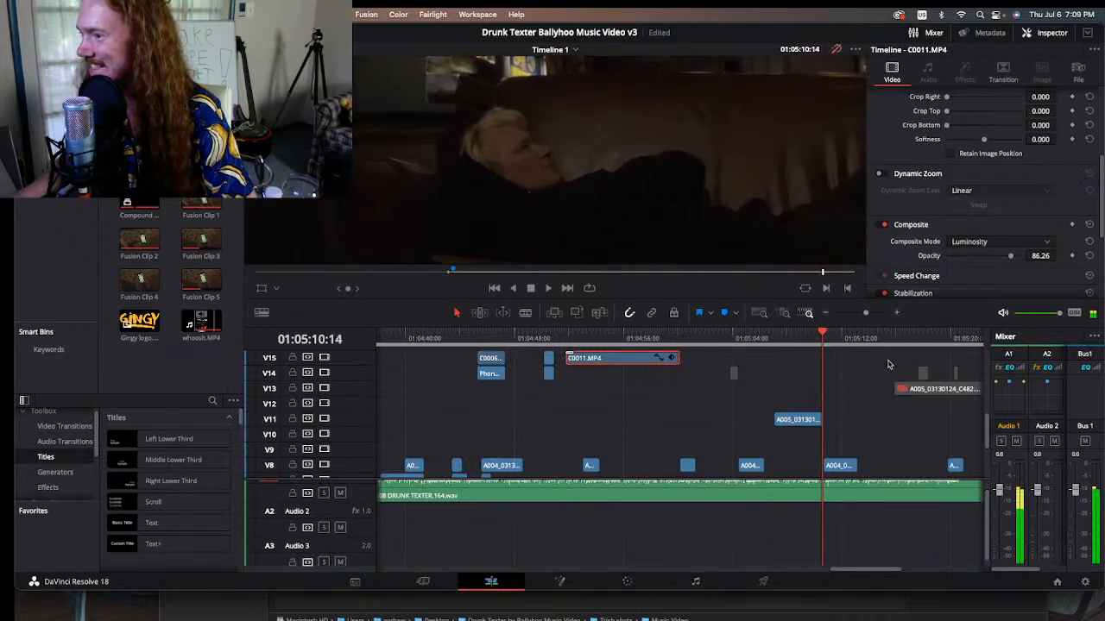
{"action": "left_click", "coordinate": [799, 339]}
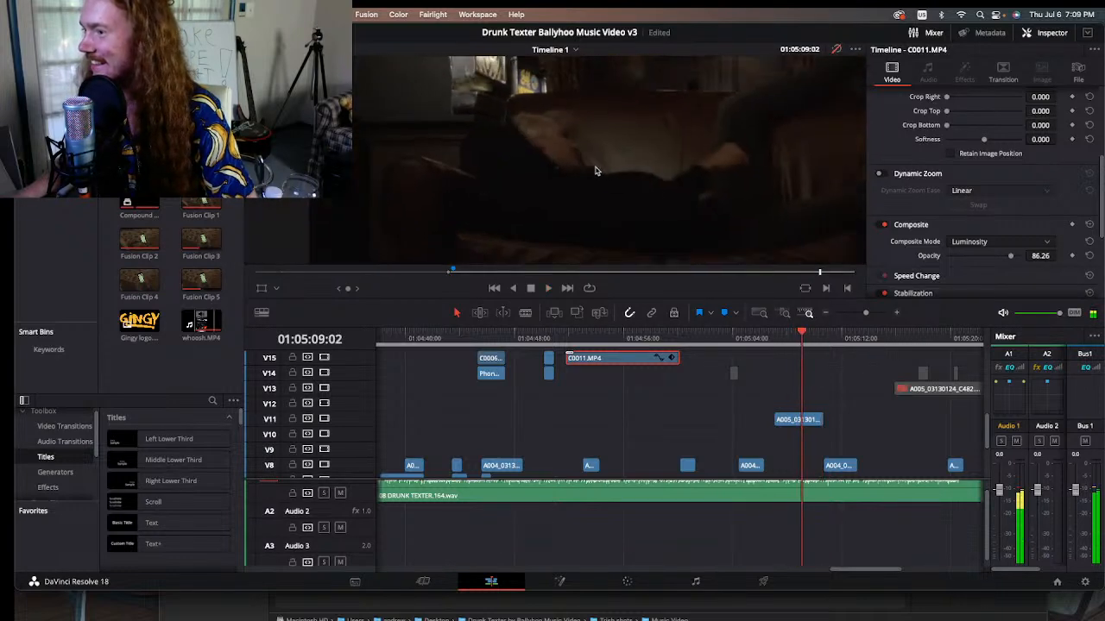
Step: Scrub the ungraded edit from 01:05:15:21 back to 01:04:26:08 and re-enable the color grades and Fusion effects
{"action": "left_click", "coordinate": [823, 338]}
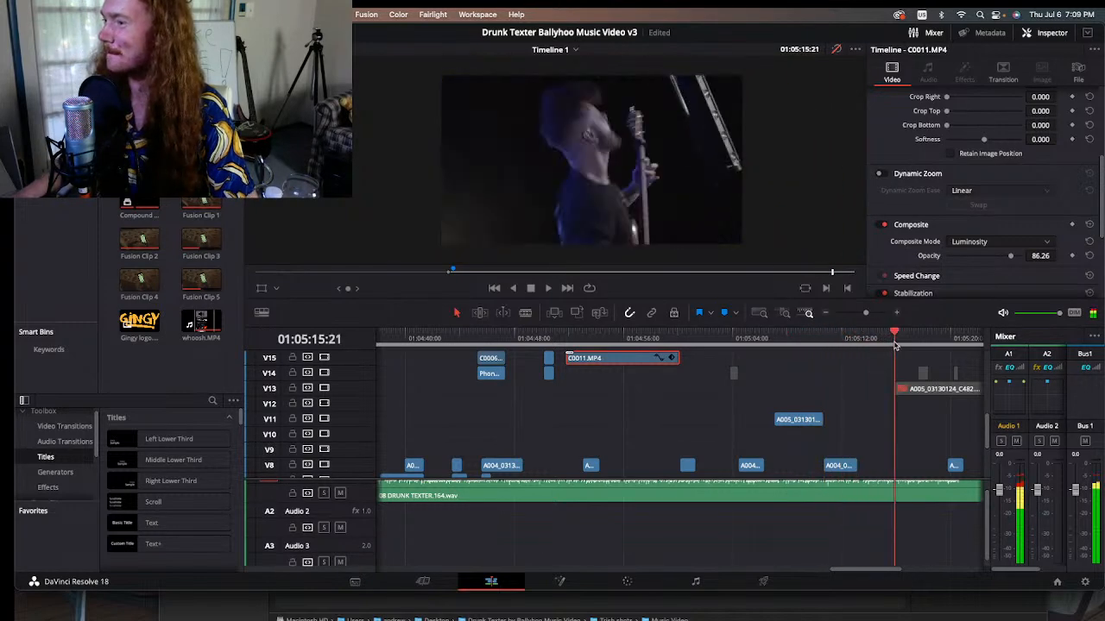
{"action": "left_click", "coordinate": [693, 339]}
{"action": "left_click_drag", "start_coordinate": [690, 350], "coordinate": [478, 339]}
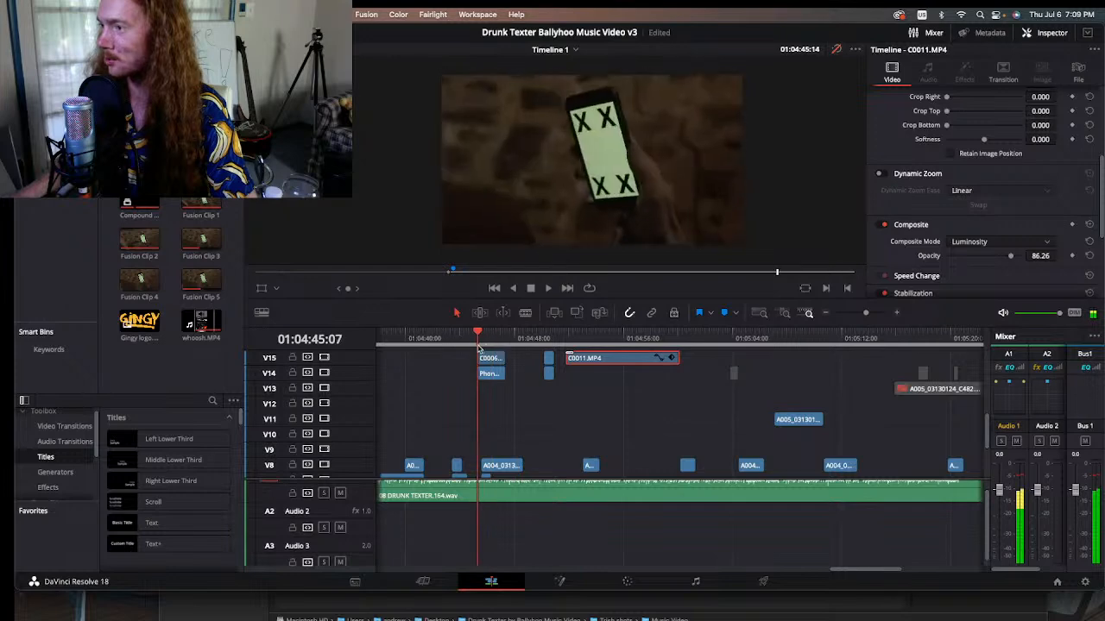
{"action": "left_click", "coordinate": [826, 313]}
{"action": "left_click_drag", "start_coordinate": [669, 342], "coordinate": [552, 333]}
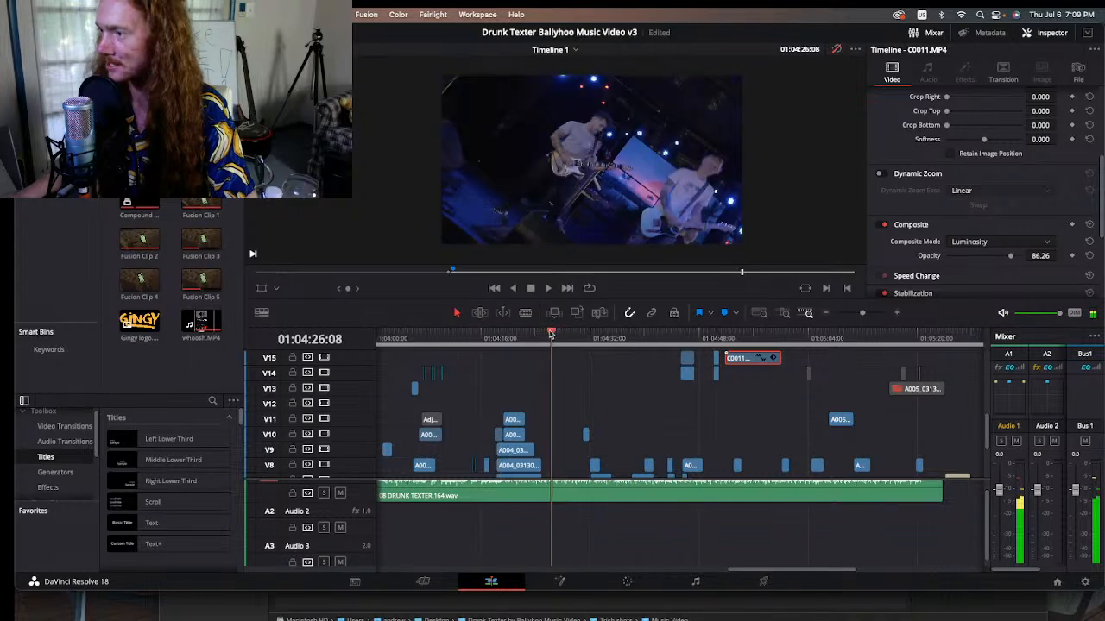
{"action": "key", "text": "space"}
{"action": "left_click", "coordinate": [835, 49]}
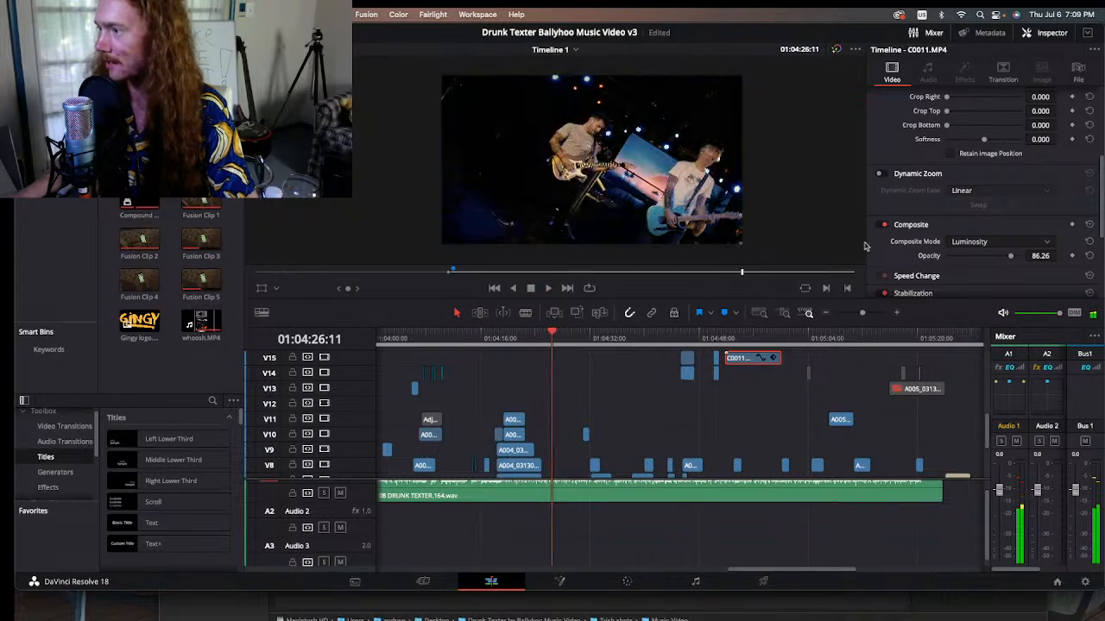
Step: Examine the line animation around the guitarist frame by frame between 01:04:27:17 and 01:04:28:02, ending at 01:04:28:00
{"action": "left_click", "coordinate": [896, 314]}
{"action": "left_click", "coordinate": [896, 314]}
{"action": "left_click_drag", "start_coordinate": [681, 335], "coordinate": [687, 362]}
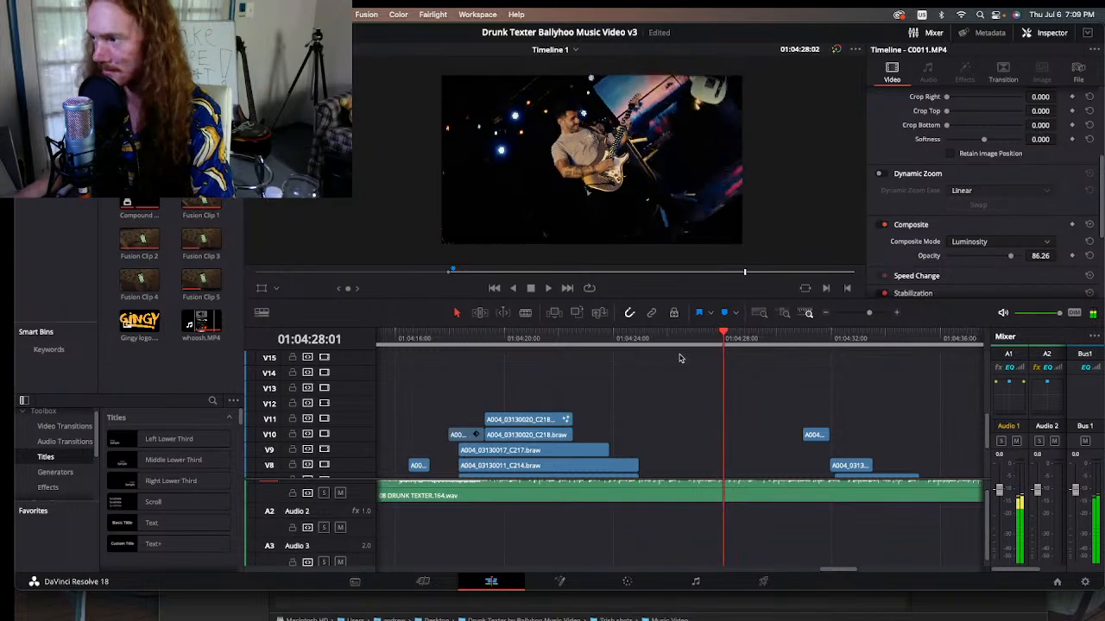
{"action": "key", "text": "Left"}
{"action": "key", "text": "Left"}
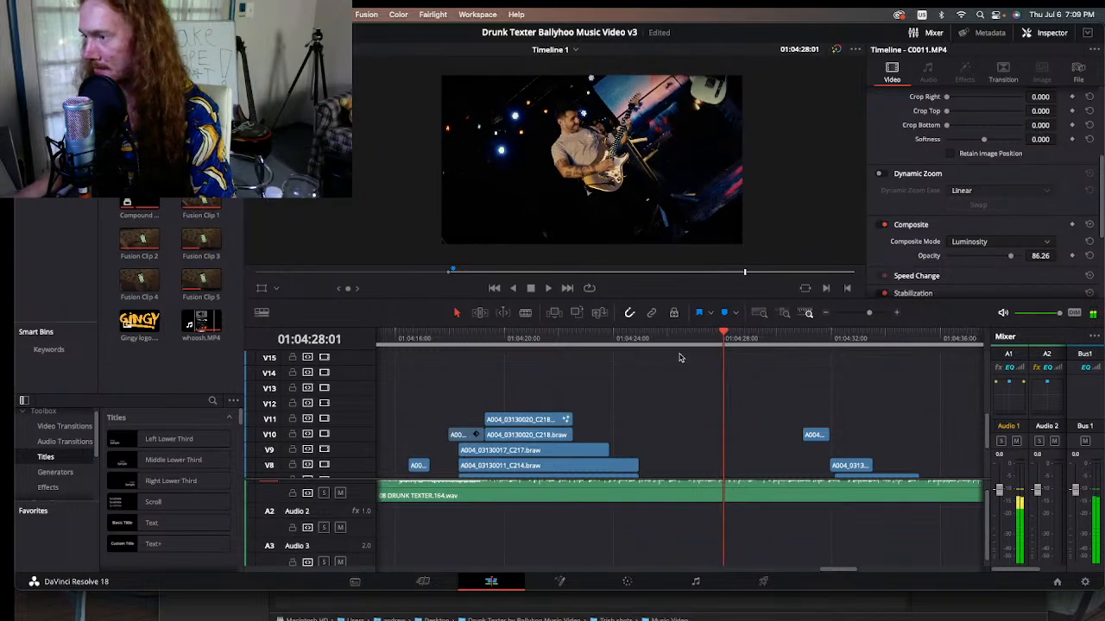
{"action": "key", "text": "Left"}
{"action": "key", "text": "Left"}
{"action": "key", "text": "Left"}
{"action": "key", "text": "Left"}
{"action": "key", "text": "Left"}
{"action": "key", "text": "Left"}
{"action": "key", "text": "Left"}
{"action": "key", "text": "Left"}
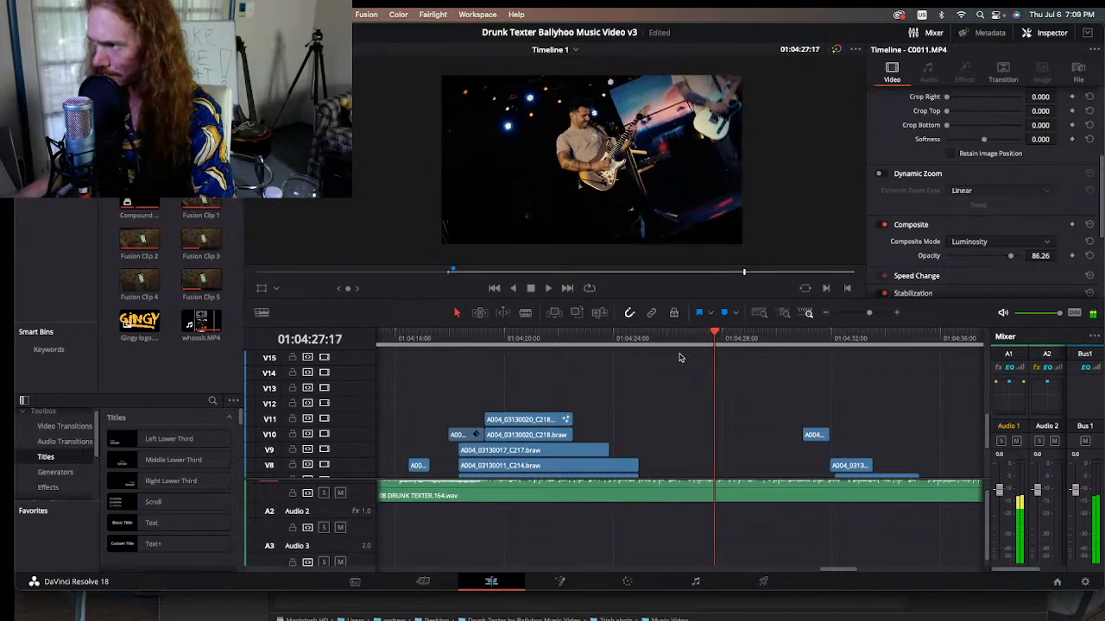
{"action": "key", "text": "Right"}
{"action": "key", "text": "Right"}
{"action": "key", "text": "Right"}
{"action": "key", "text": "Right"}
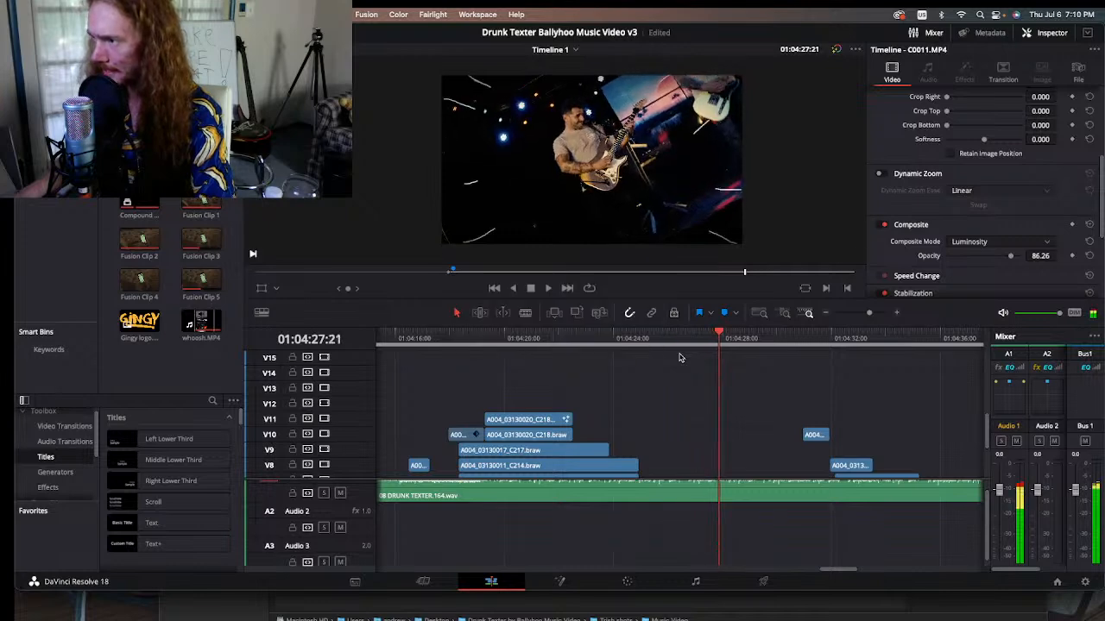
{"action": "key", "text": "Right"}
{"action": "key", "text": "Right"}
{"action": "key", "text": "Right"}
{"action": "key", "text": "Right"}
{"action": "key", "text": "Right"}
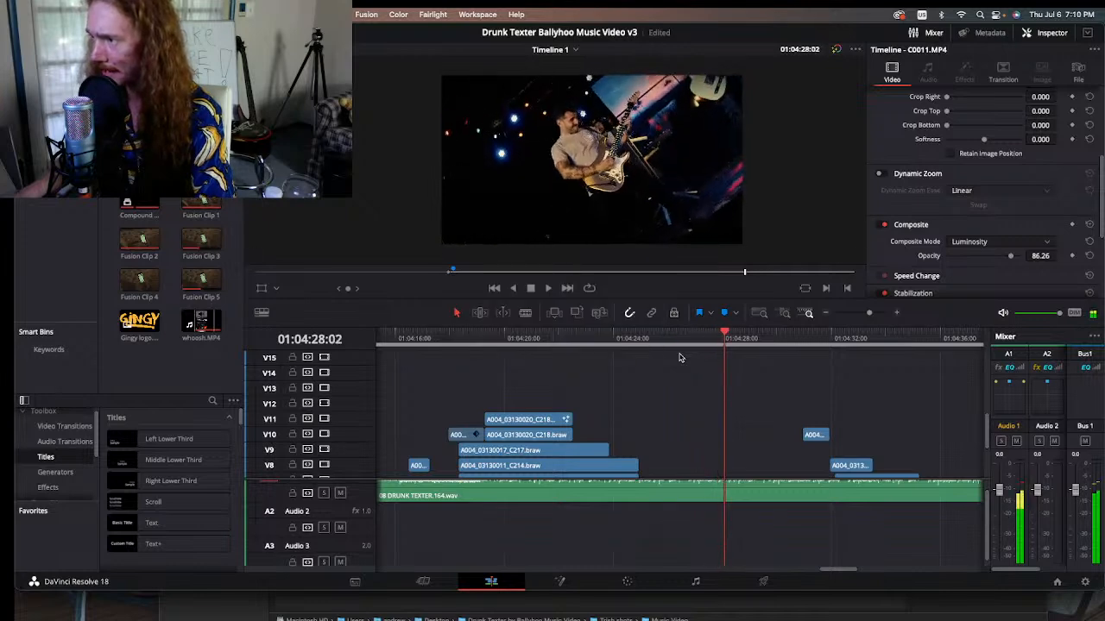
{"action": "key", "text": "Right"}
{"action": "key", "text": "Left"}
{"action": "key", "text": "Left"}
{"action": "key", "text": "Left"}
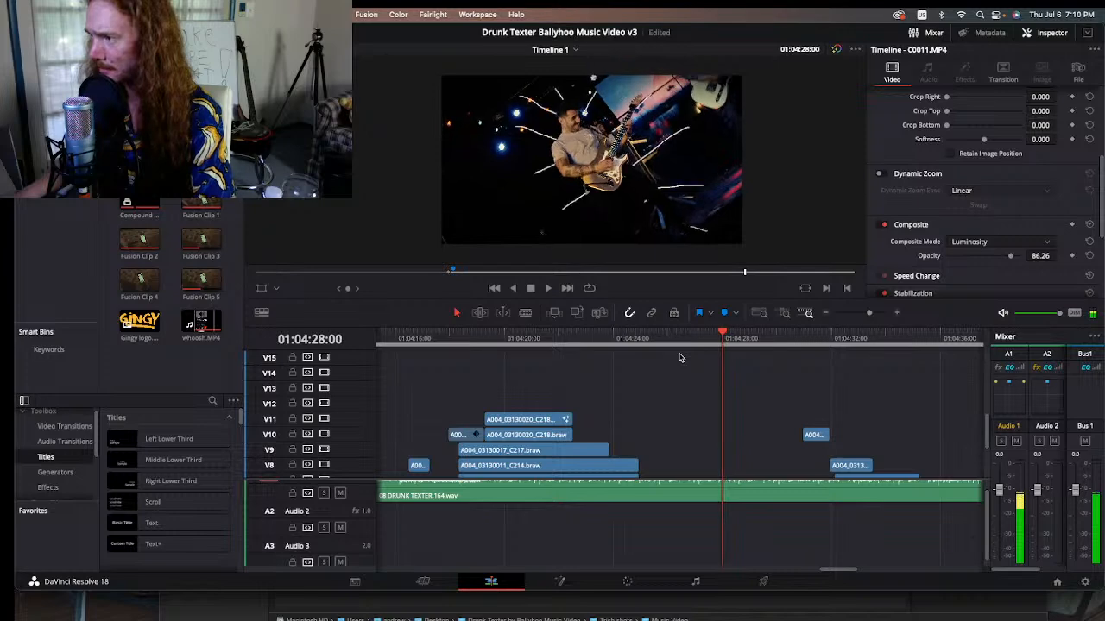
Step: Step through the line animation around the guitarist up to 01:04:28:17 and back to 01:04:28:13
{"action": "key", "text": "Right"}
{"action": "key", "text": "Right"}
{"action": "key", "text": "Right"}
{"action": "key", "text": "Right"}
{"action": "key", "text": "Right"}
{"action": "key", "text": "Right"}
{"action": "key", "text": "Right"}
{"action": "key", "text": "Right"}
{"action": "key", "text": "Right"}
{"action": "key", "text": "Right"}
{"action": "key", "text": "Right"}
{"action": "key", "text": "Right"}
{"action": "key", "text": "Right"}
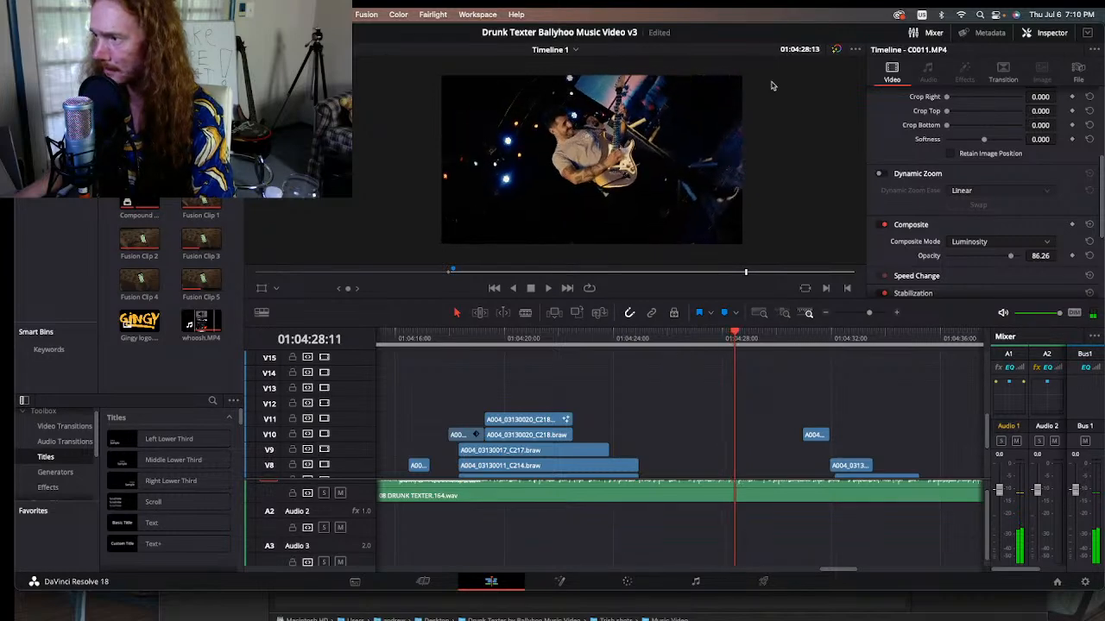
{"action": "key", "text": "Right"}
{"action": "key", "text": "Right"}
{"action": "key", "text": "Right"}
{"action": "key", "text": "Right"}
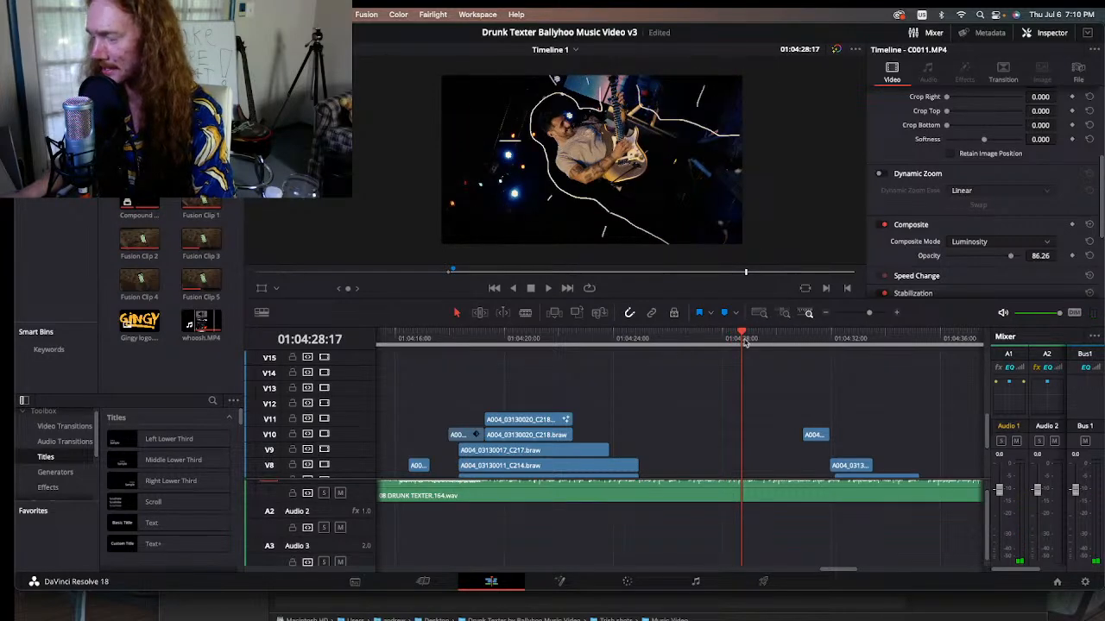
{"action": "key", "text": "Left"}
{"action": "key", "text": "Left"}
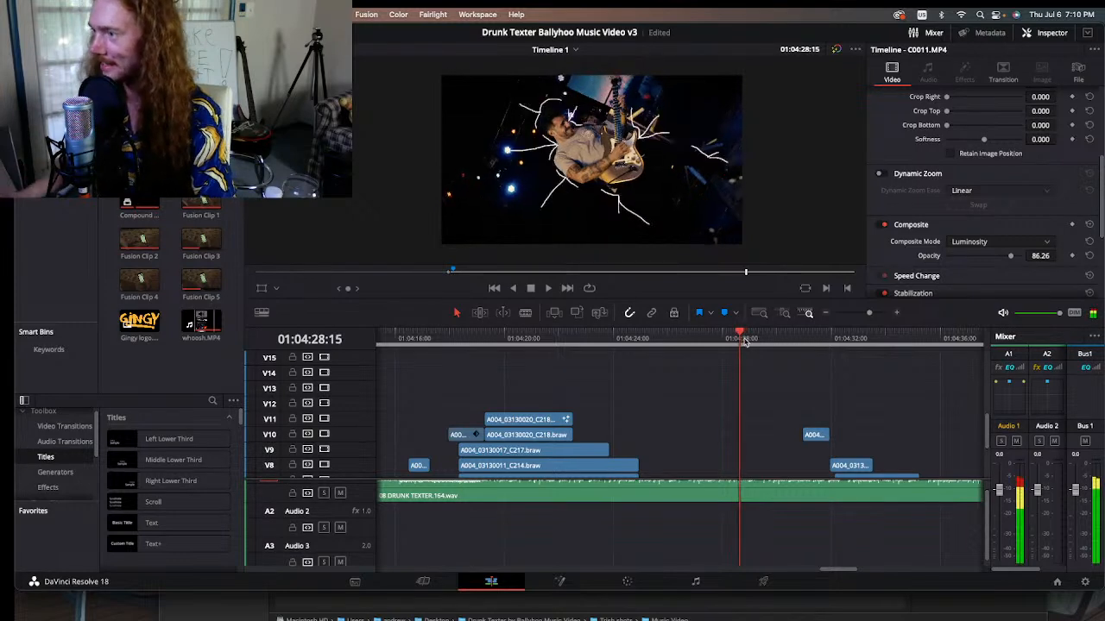
{"action": "key", "text": "Left"}
{"action": "key", "text": "Left"}
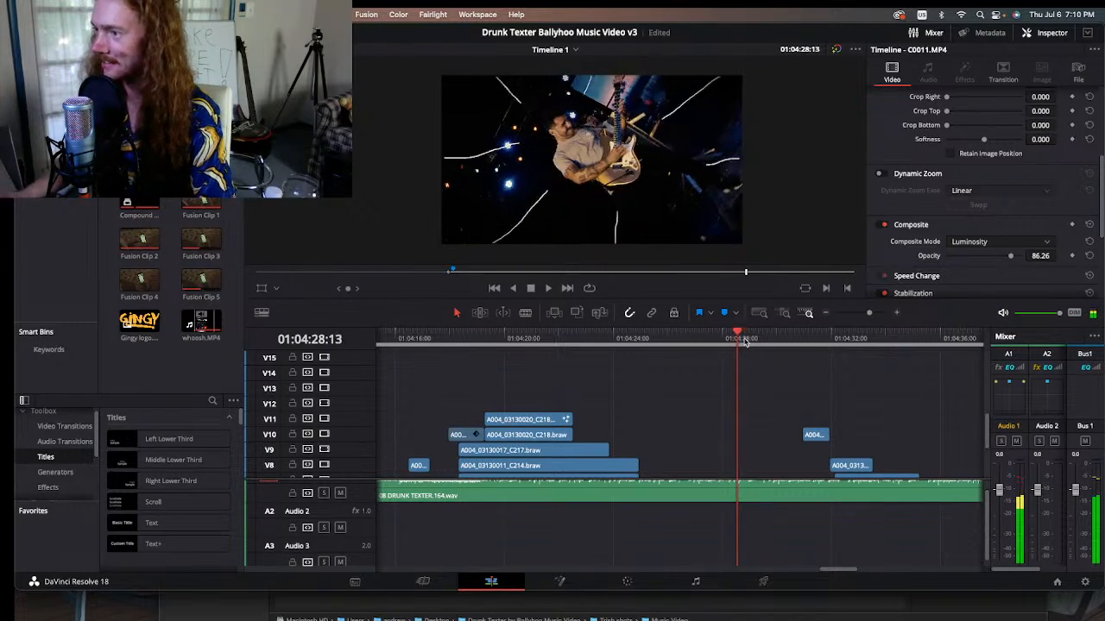
Step: Step forward frame by frame through the white line animation around the guitarist, from 01:04:28:13 to 01:04:28:20
{"action": "key", "text": "Left"}
{"action": "key", "text": "Right"}
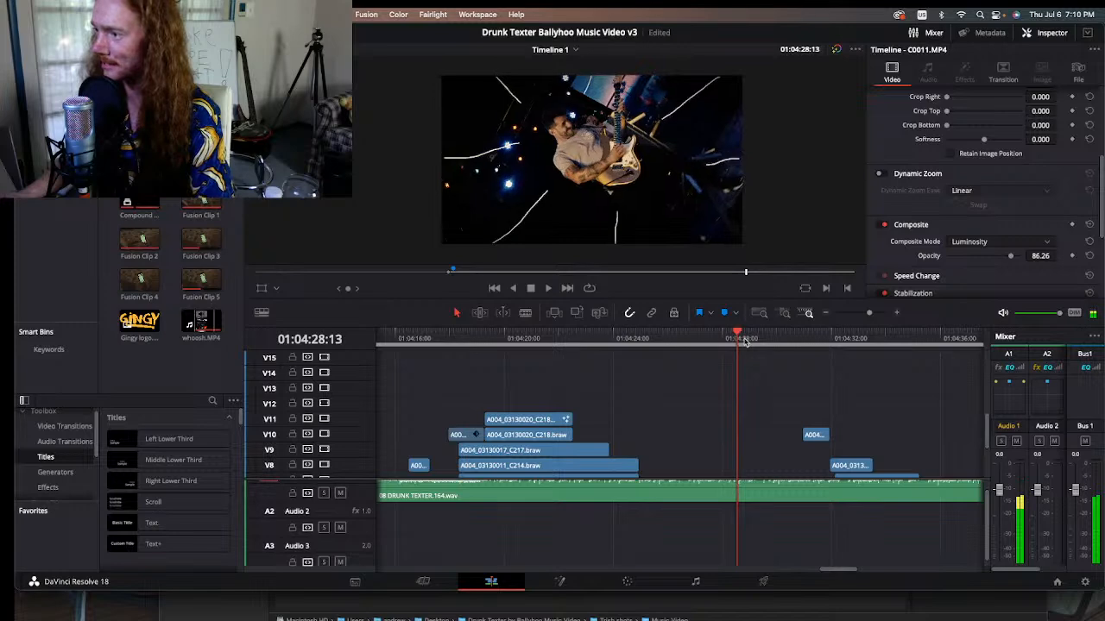
{"action": "key", "text": "Right"}
{"action": "key", "text": "Right"}
{"action": "key", "text": "Right"}
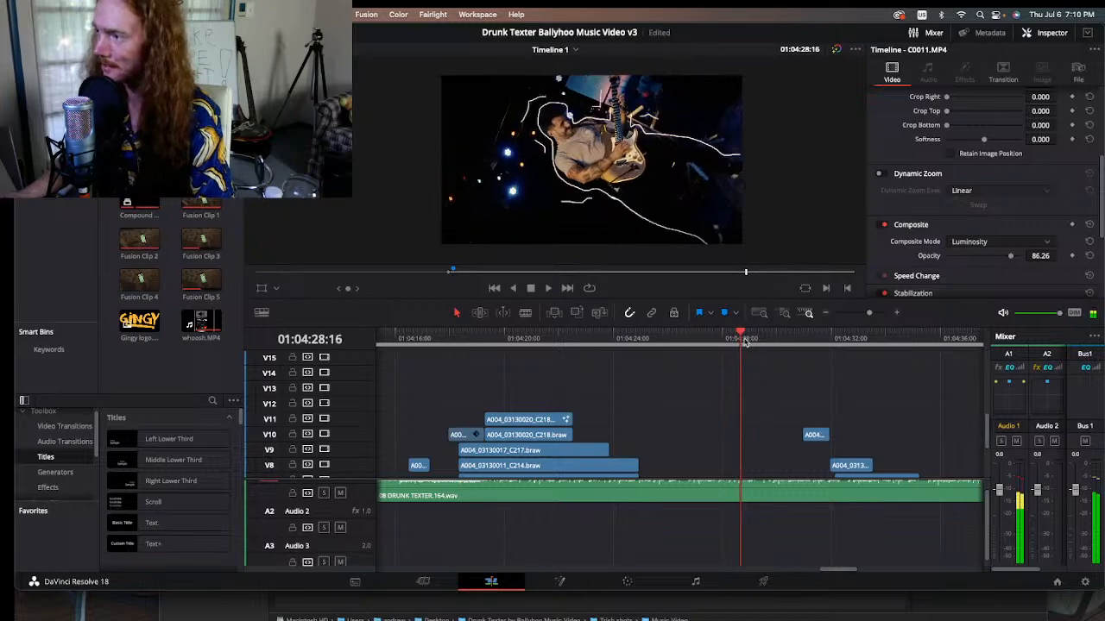
{"action": "key", "text": "Right"}
{"action": "key", "text": "Right"}
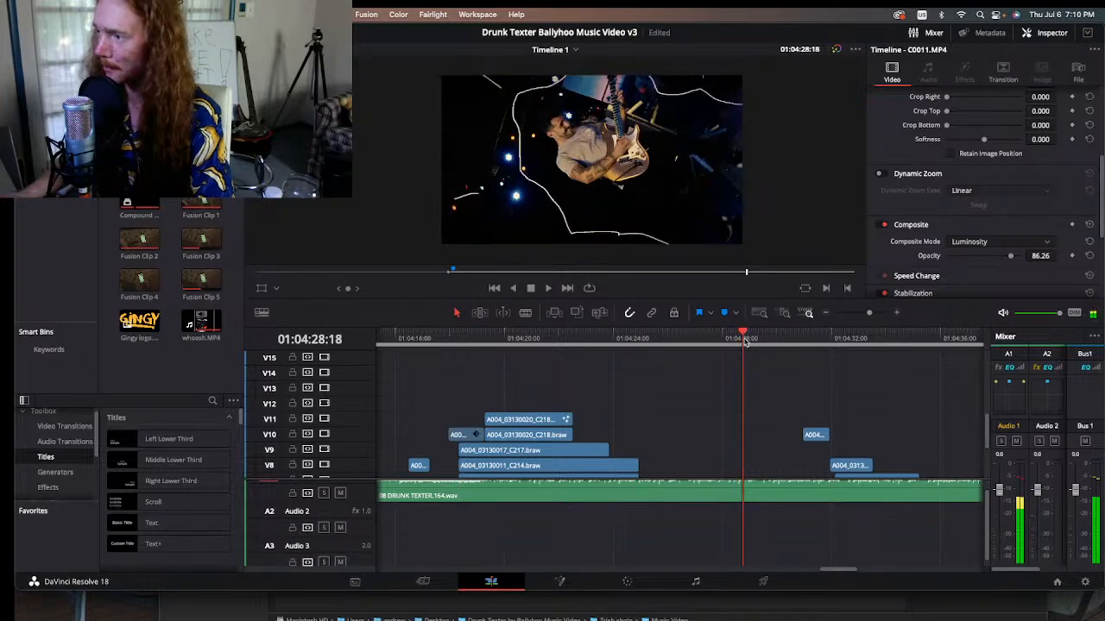
{"action": "key", "text": "Right"}
{"action": "key", "text": "Right"}
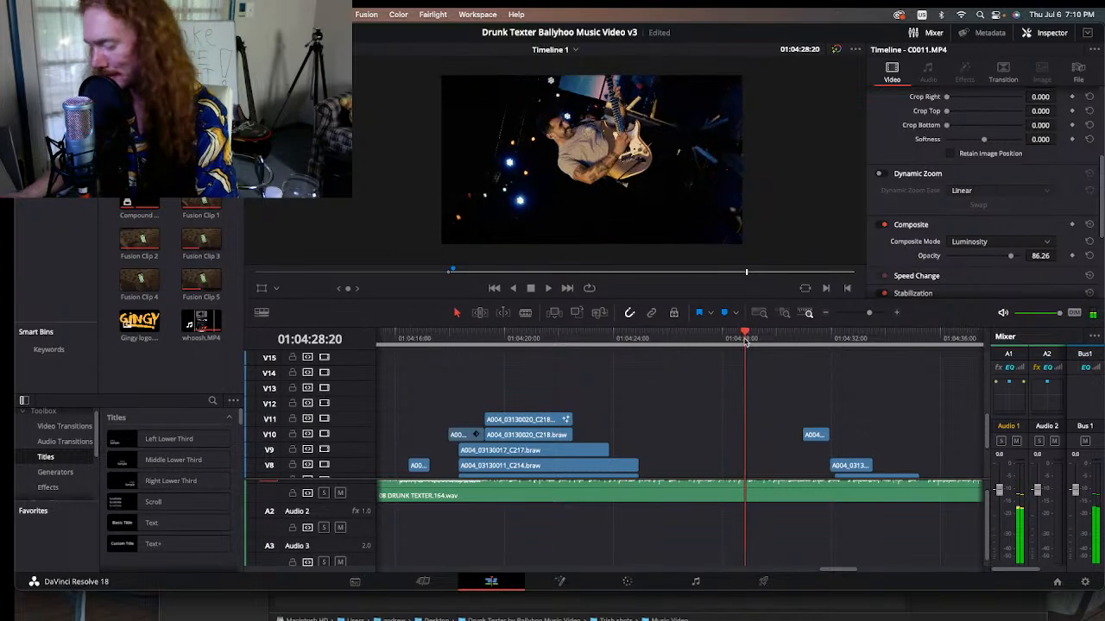
Step: Step backward frame by frame through the guitarist's line animation from 01:04:28:20 to 01:04:28:11
{"action": "key", "text": "Left"}
{"action": "key", "text": "Left"}
{"action": "key", "text": "Left"}
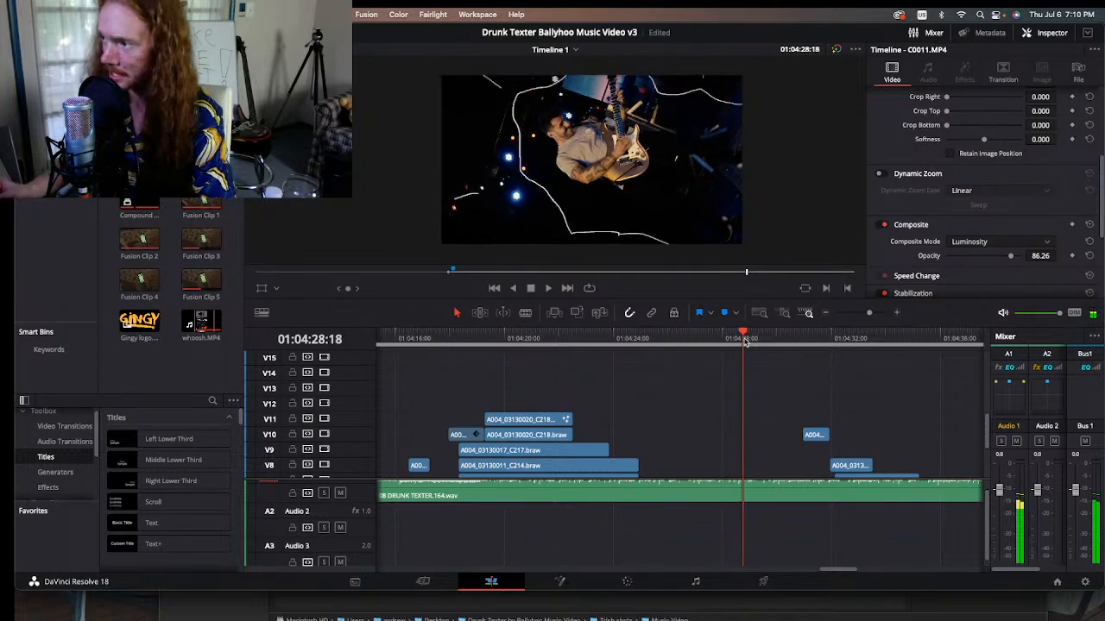
{"action": "key", "text": "Left"}
{"action": "key", "text": "Left"}
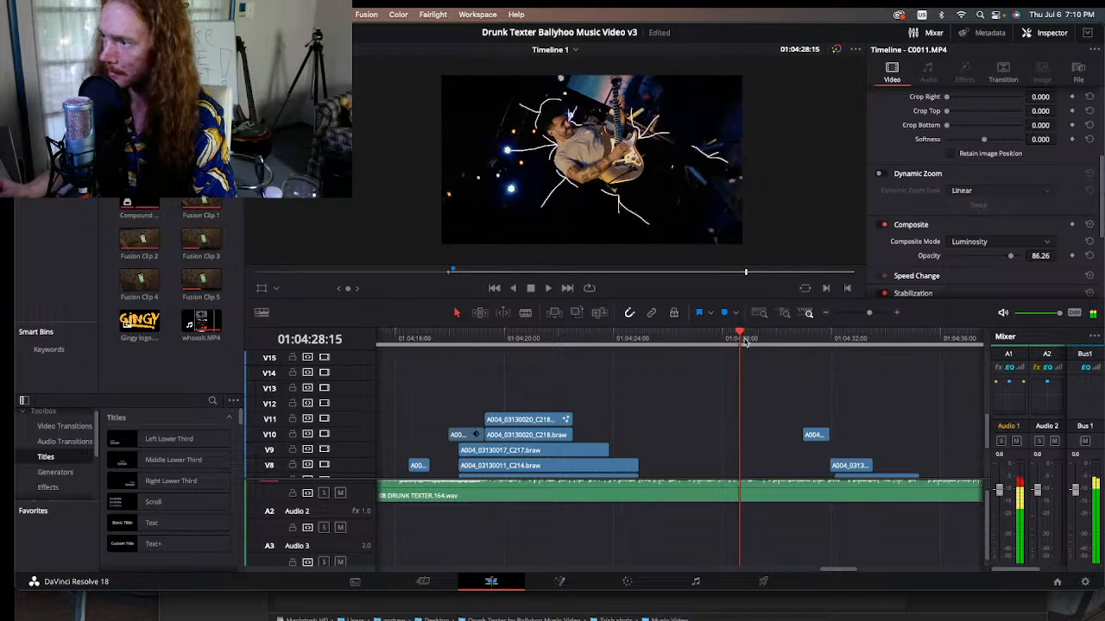
{"action": "key", "text": "Left"}
{"action": "key", "text": "Left"}
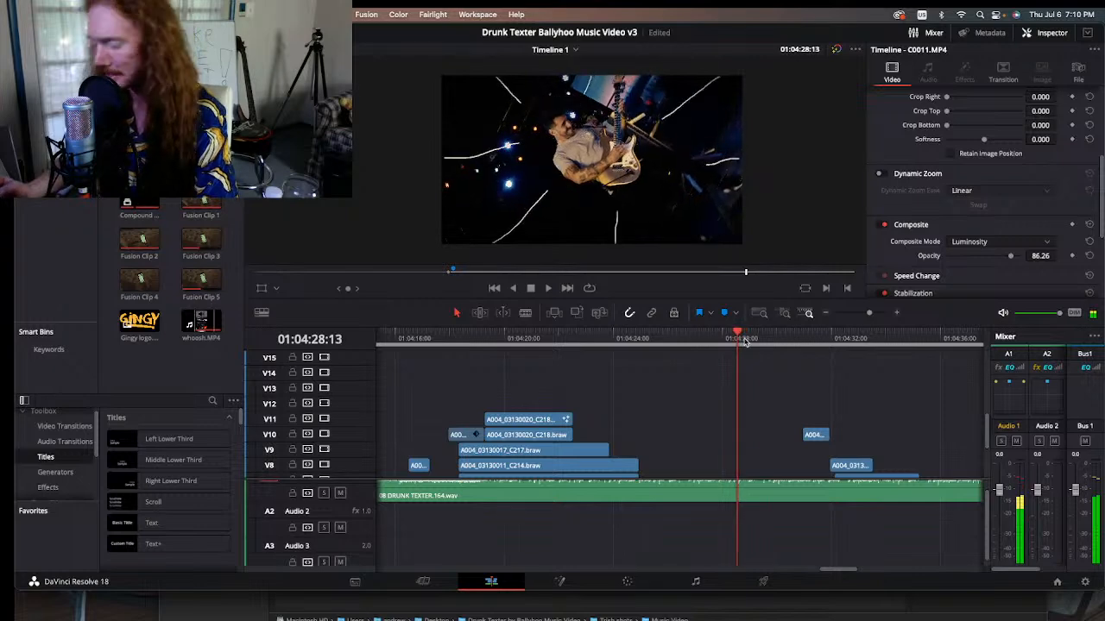
{"action": "key", "text": "Left"}
{"action": "key", "text": "Left"}
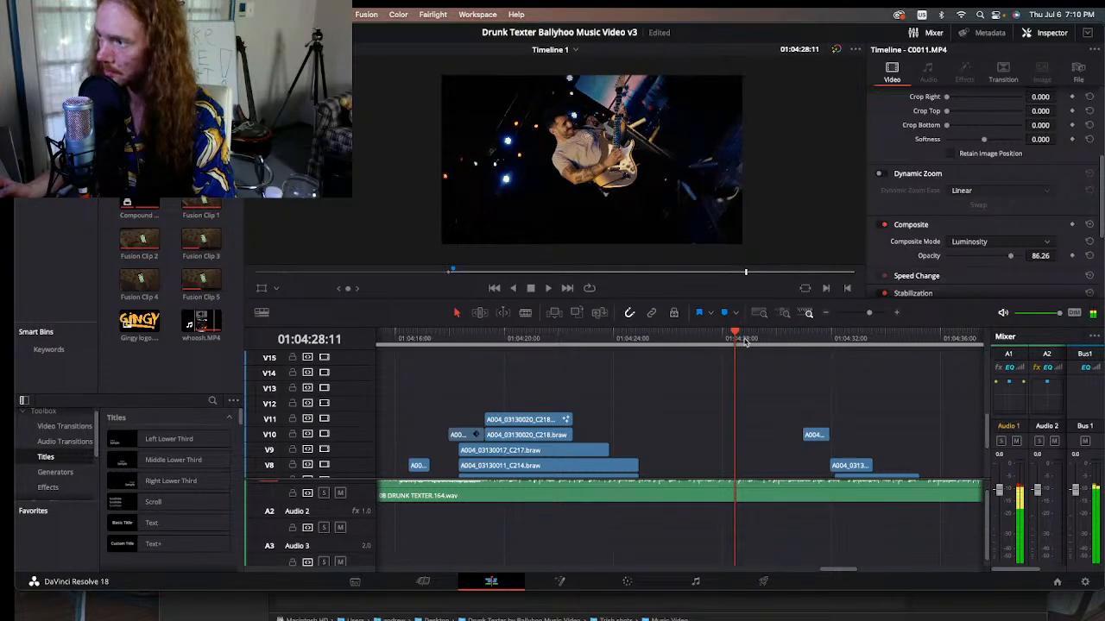
Step: Advance the guitarist's line animation to 01:04:28:15 and inspect the clips stacked beneath it on tracks V1 to V8
{"action": "key", "text": "Right"}
{"action": "key", "text": "Right"}
{"action": "key", "text": "Right"}
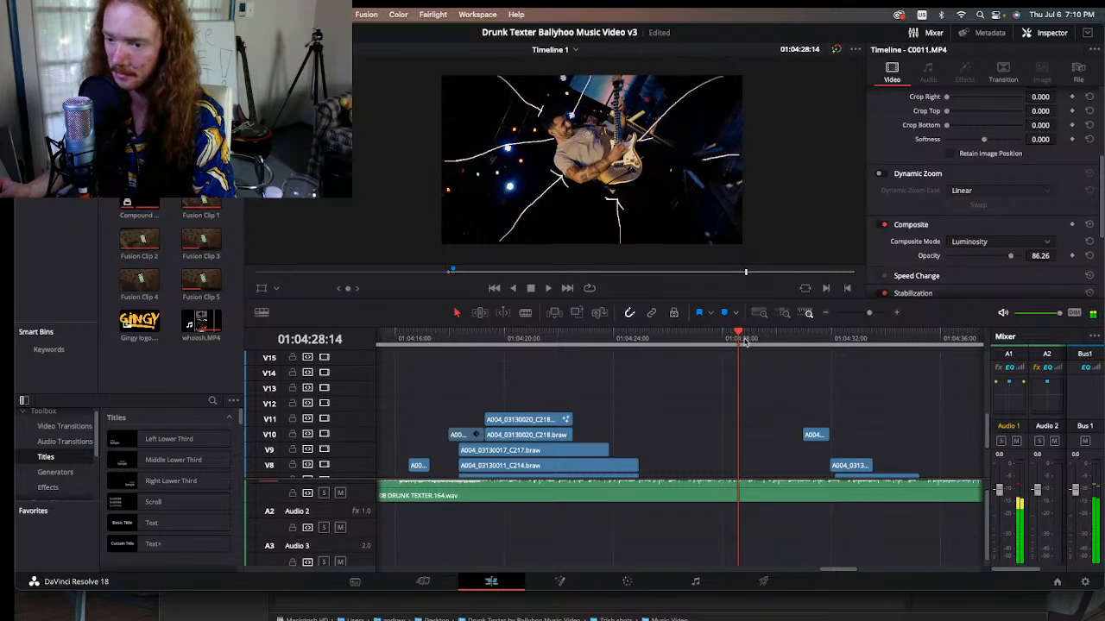
{"action": "key", "text": "Right"}
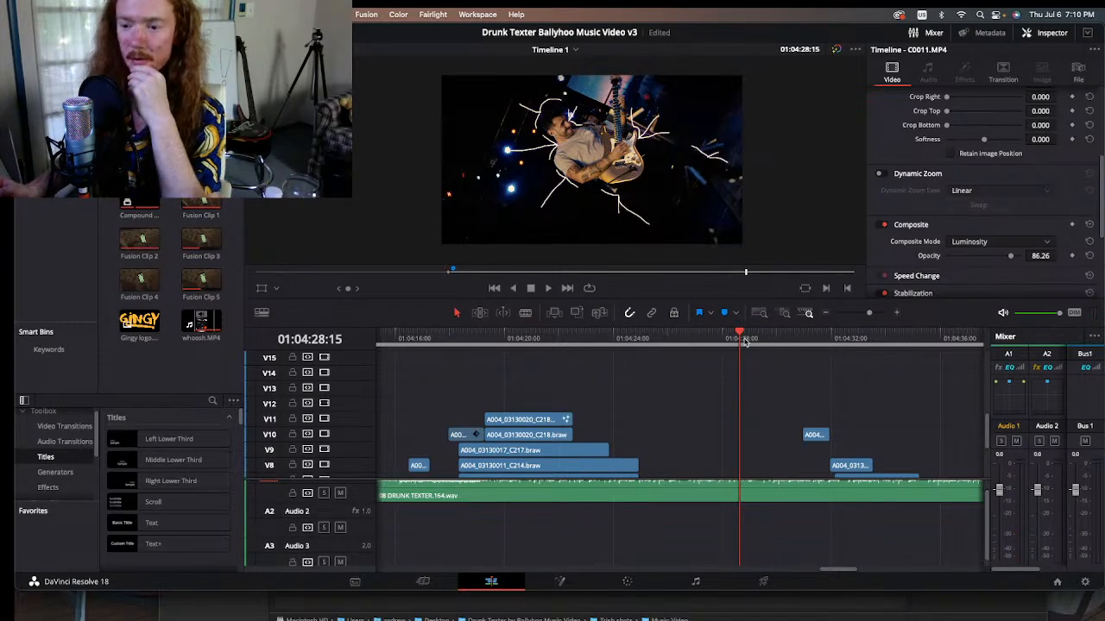
{"action": "scroll", "coordinate": [752, 405], "scroll_direction": "down", "scroll_amount": 4}
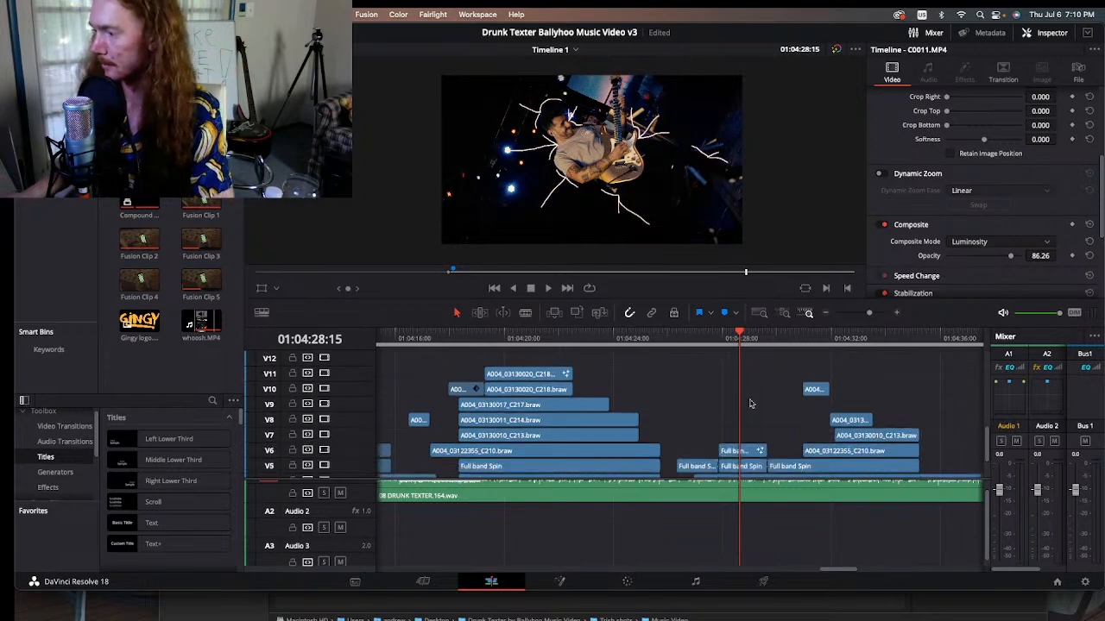
{"action": "scroll", "coordinate": [794, 401], "scroll_direction": "down", "scroll_amount": 3}
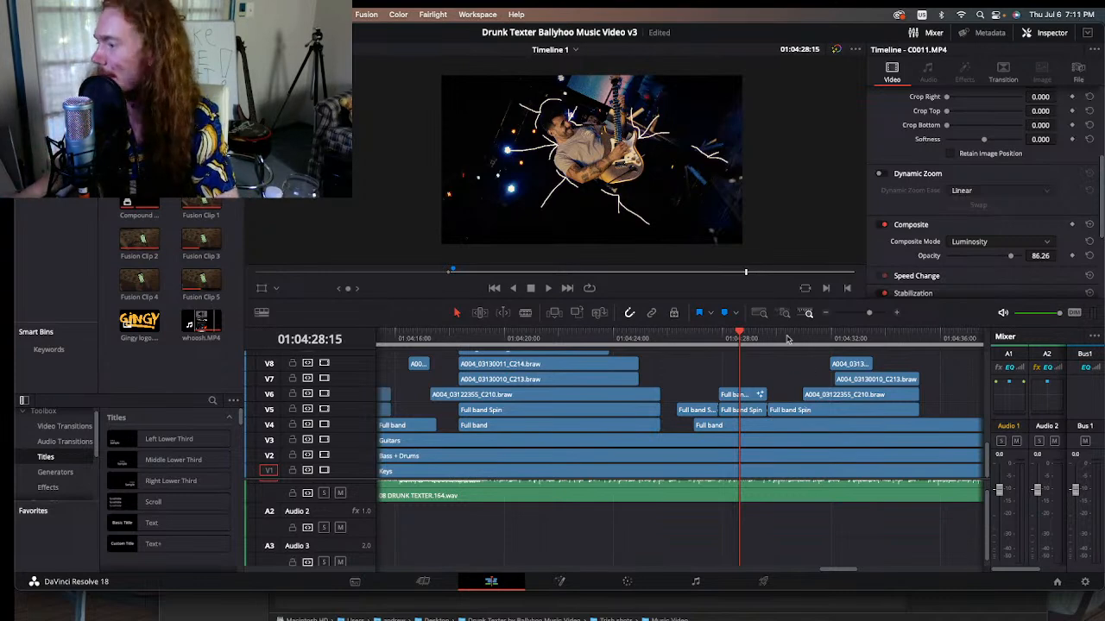
Step: Scrub the edit past 01:04:35:20 to 01:04:44:01 and play the band shots through to 01:04:44:16
{"action": "left_click_drag", "start_coordinate": [787, 339], "coordinate": [936, 341]}
{"action": "left_click", "coordinate": [825, 315]}
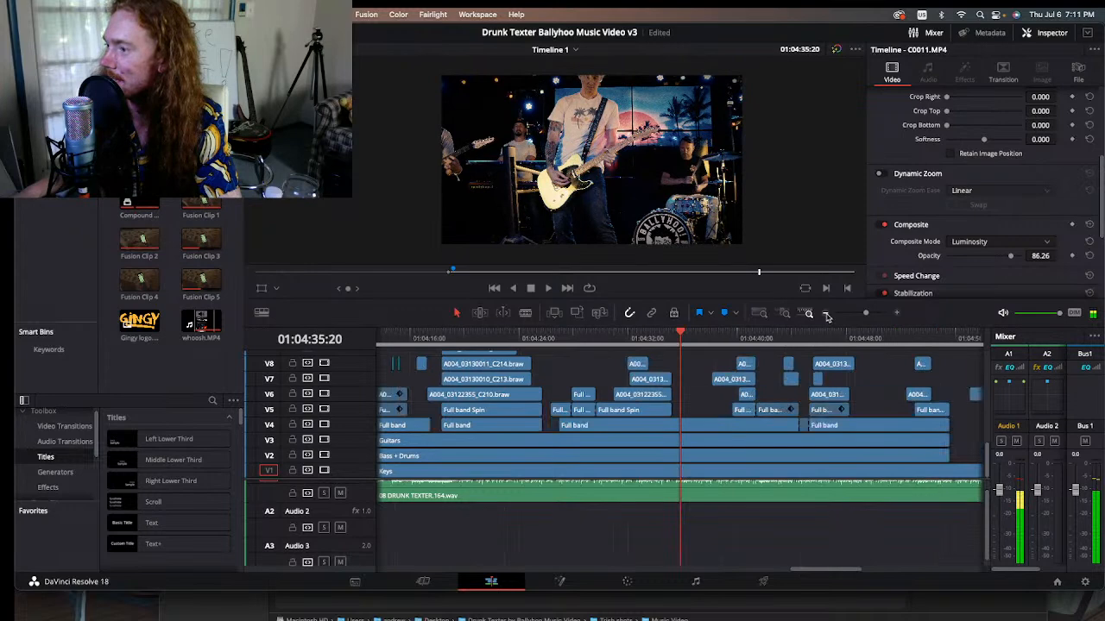
{"action": "left_click", "coordinate": [826, 314]}
{"action": "left_click_drag", "start_coordinate": [684, 339], "coordinate": [735, 338]}
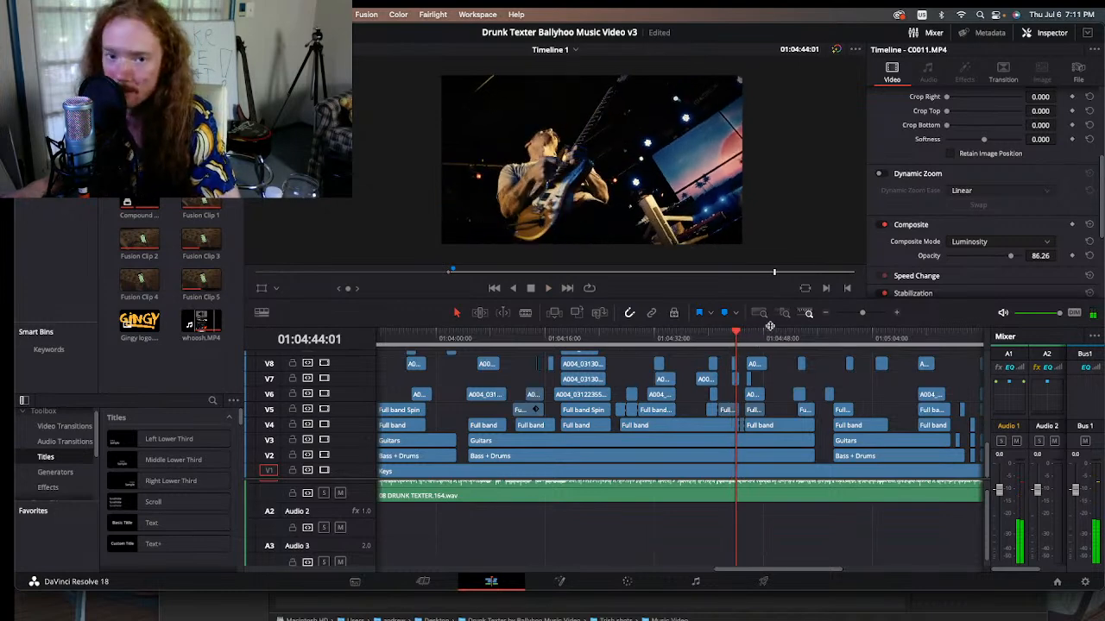
{"action": "key", "text": "space"}
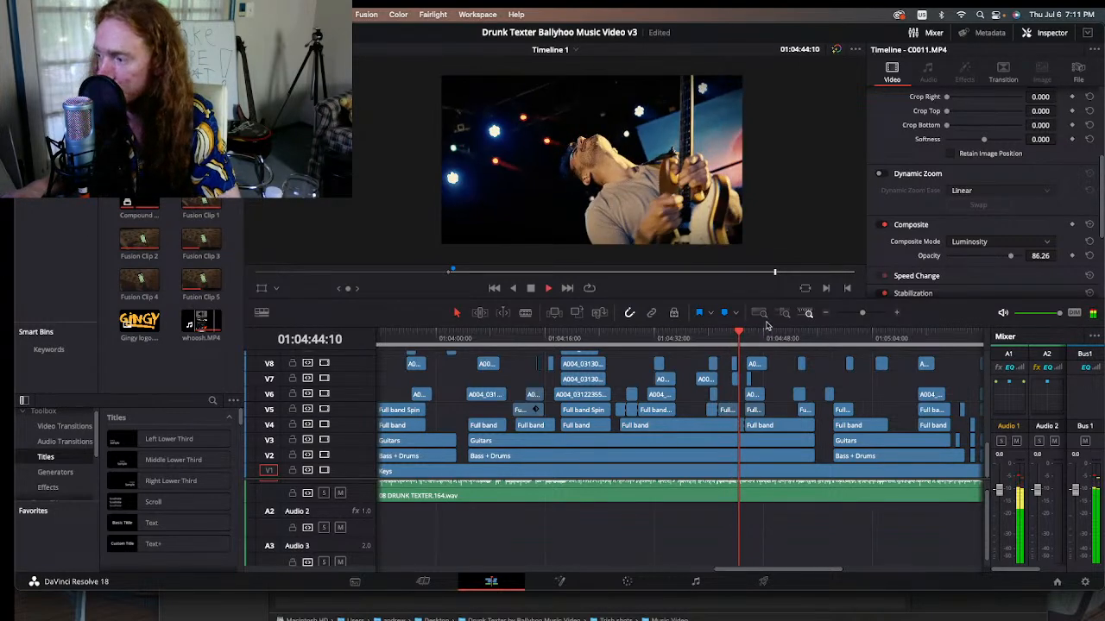
{"action": "key", "text": "space"}
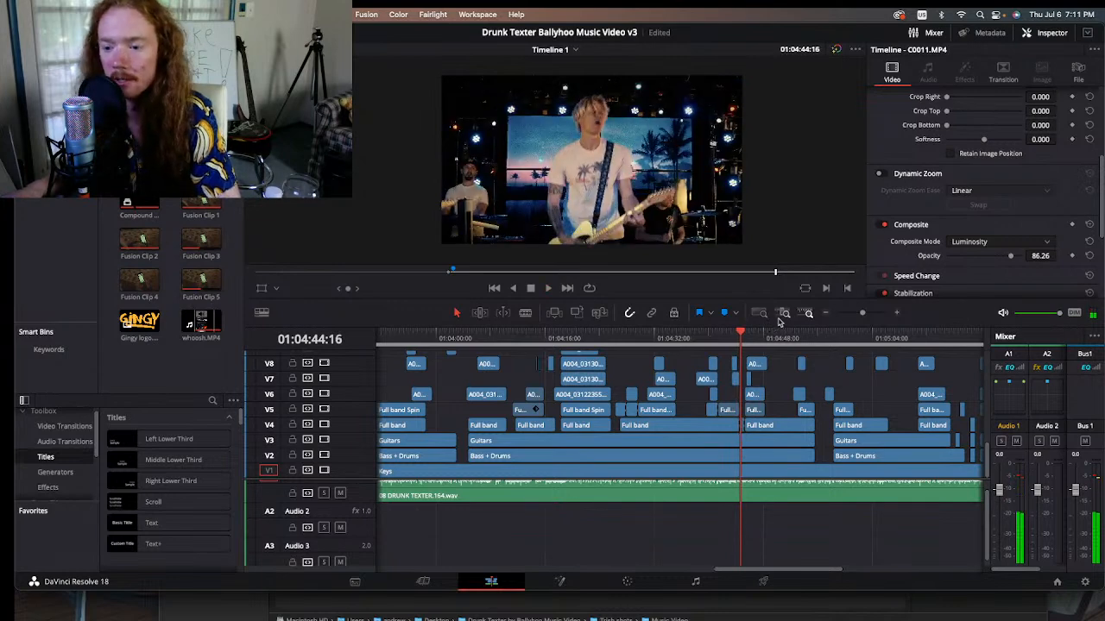
Step: Review the final section of the edit, stopping at 01:05:07:02, 01:05:14:20 and 01:05:15:21, and finish at 01:05:22:09
{"action": "left_click_drag", "start_coordinate": [751, 336], "coordinate": [894, 337]}
{"action": "mouse_move", "coordinate": [815, 571]}
{"action": "left_mouse_down"}
{"action": "mouse_move", "coordinate": [765, 578]}
{"action": "mouse_move", "coordinate": [834, 578]}
{"action": "left_mouse_up"}
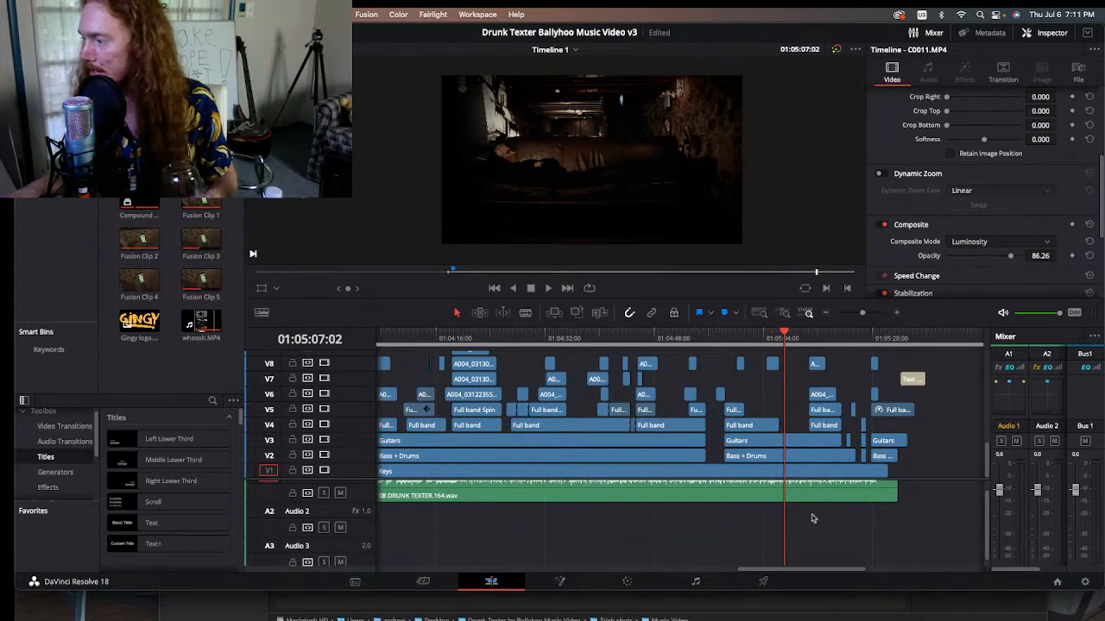
{"action": "left_click", "coordinate": [810, 340]}
{"action": "left_click", "coordinate": [837, 337]}
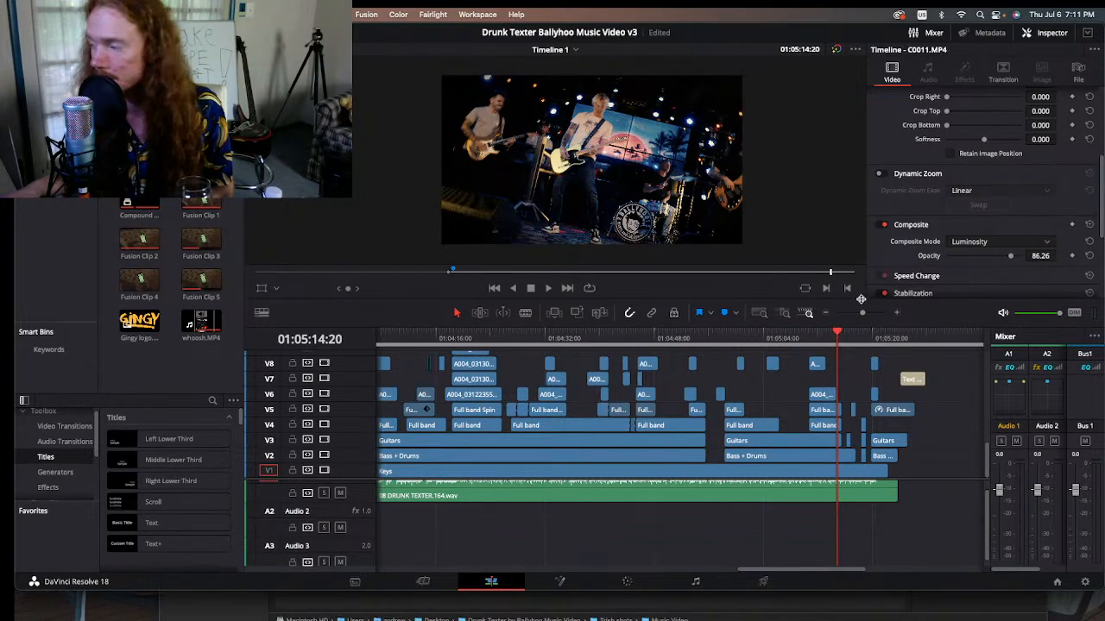
{"action": "left_click", "coordinate": [845, 338]}
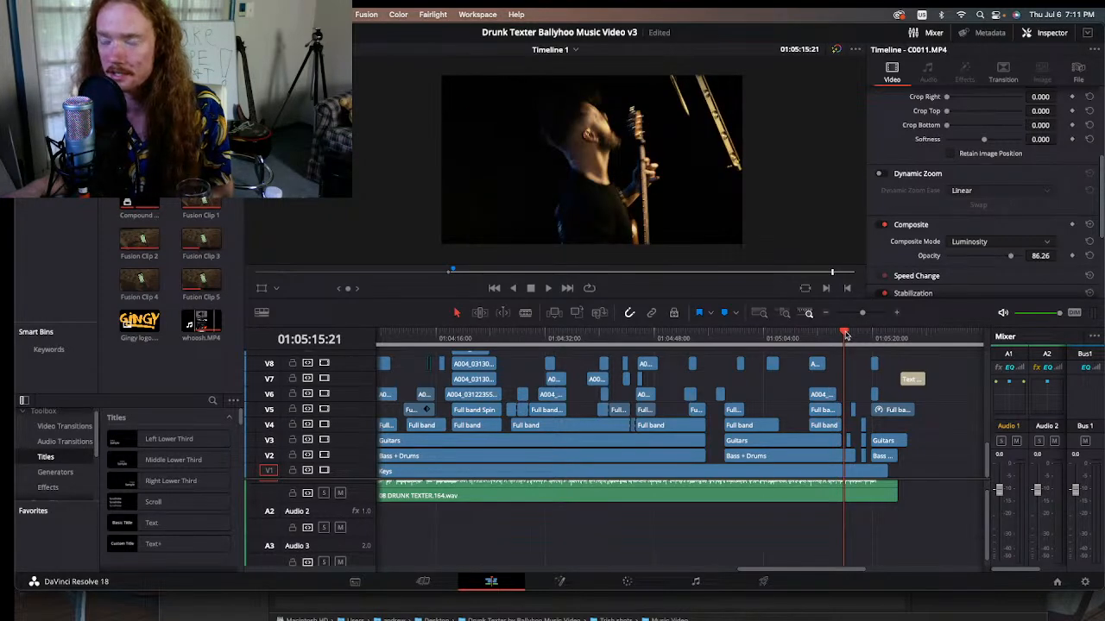
{"action": "left_click_drag", "start_coordinate": [845, 335], "coordinate": [888, 339]}
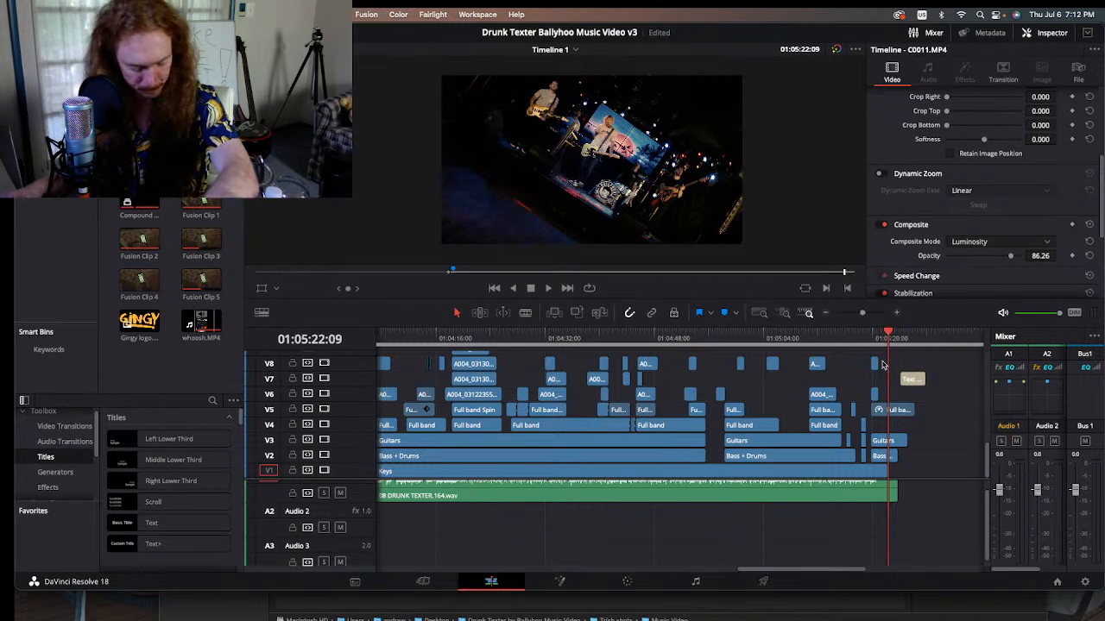
Step: Scrub back through the whole edit from 01:05:22:09 to the opening title section at 01:01:49:17
{"action": "left_click_drag", "start_coordinate": [888, 336], "coordinate": [537, 339]}
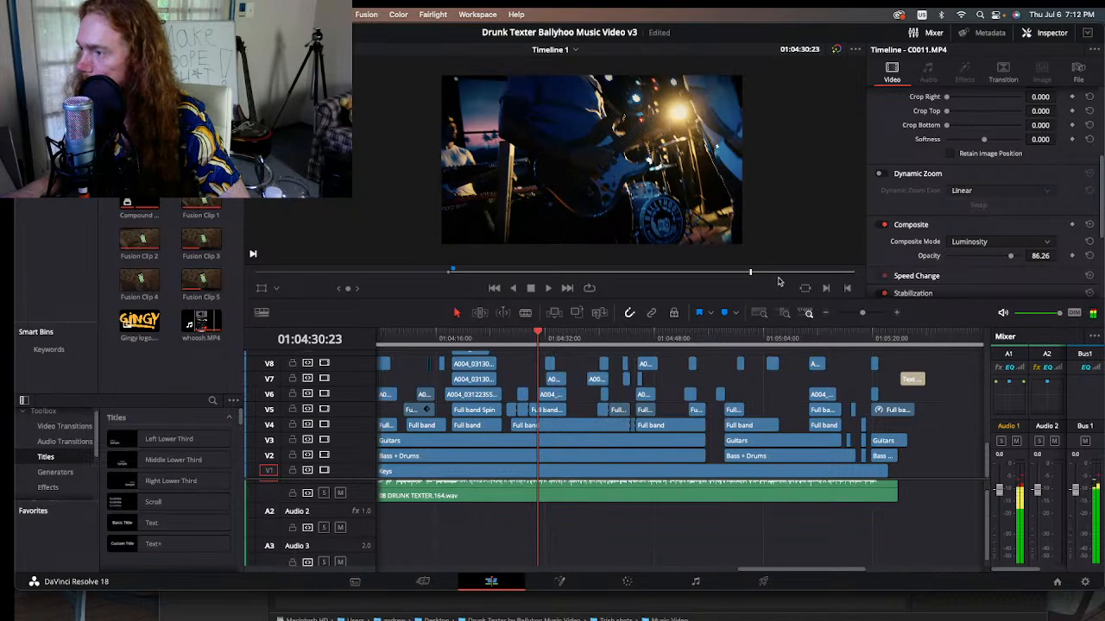
{"action": "left_click", "coordinate": [824, 314]}
{"action": "left_click_drag", "start_coordinate": [656, 341], "coordinate": [478, 339]}
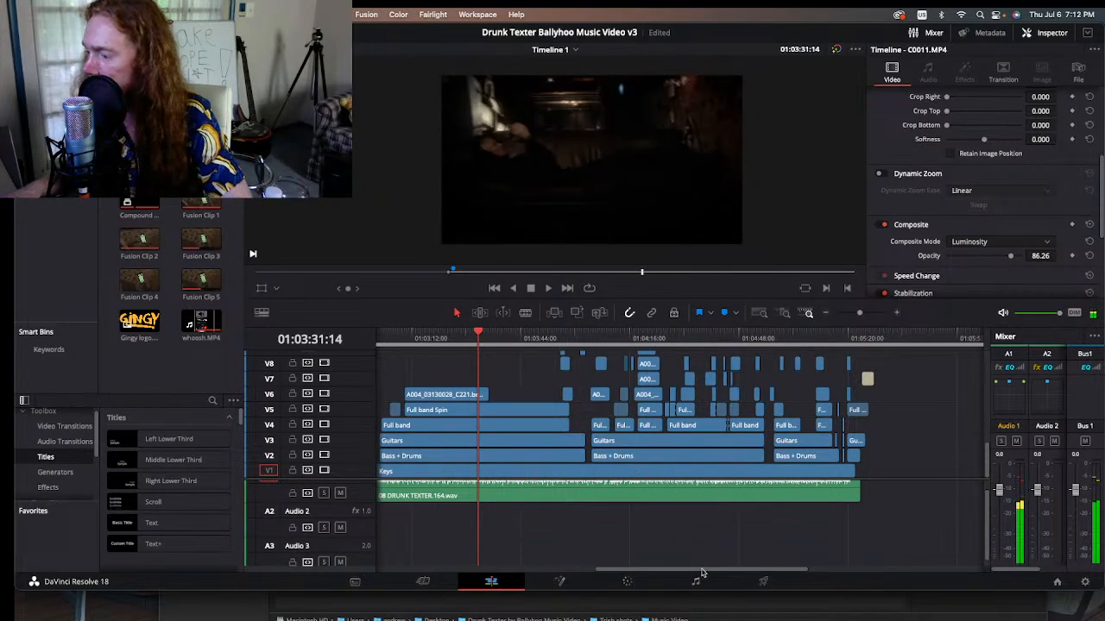
{"action": "scroll", "coordinate": [656, 523], "scroll_direction": "left", "scroll_amount": 10}
{"action": "left_click", "coordinate": [703, 339]}
{"action": "left_click_drag", "start_coordinate": [703, 343], "coordinate": [467, 336]}
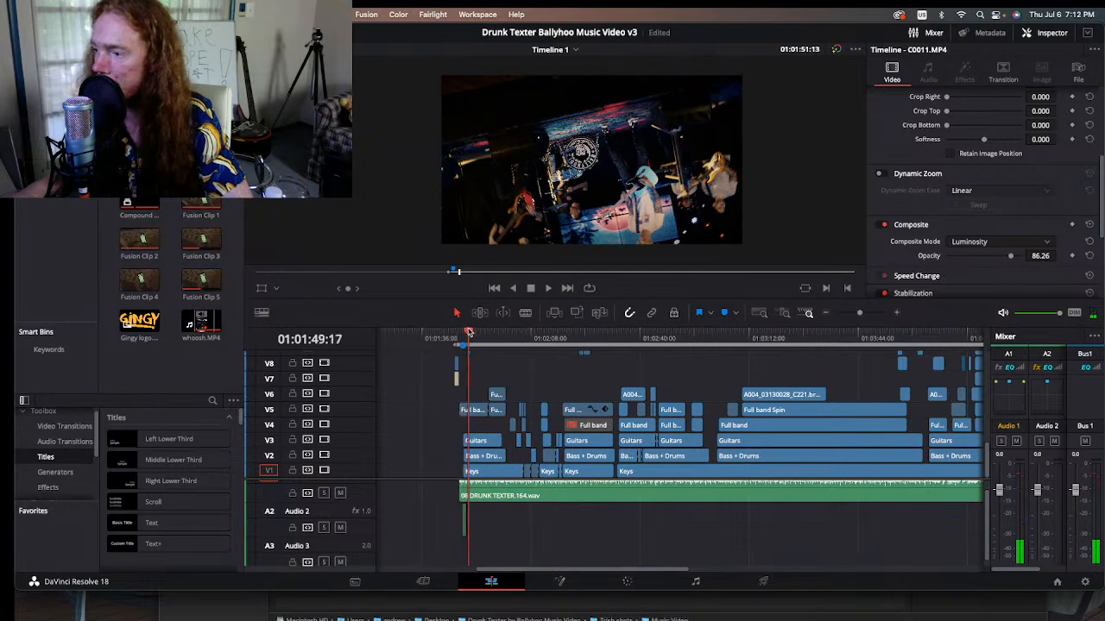
Step: Go to the start of the intro at 01:01:45:16 and examine the Gingy Productions logo up close
{"action": "left_click", "coordinate": [897, 314]}
{"action": "left_click", "coordinate": [897, 314]}
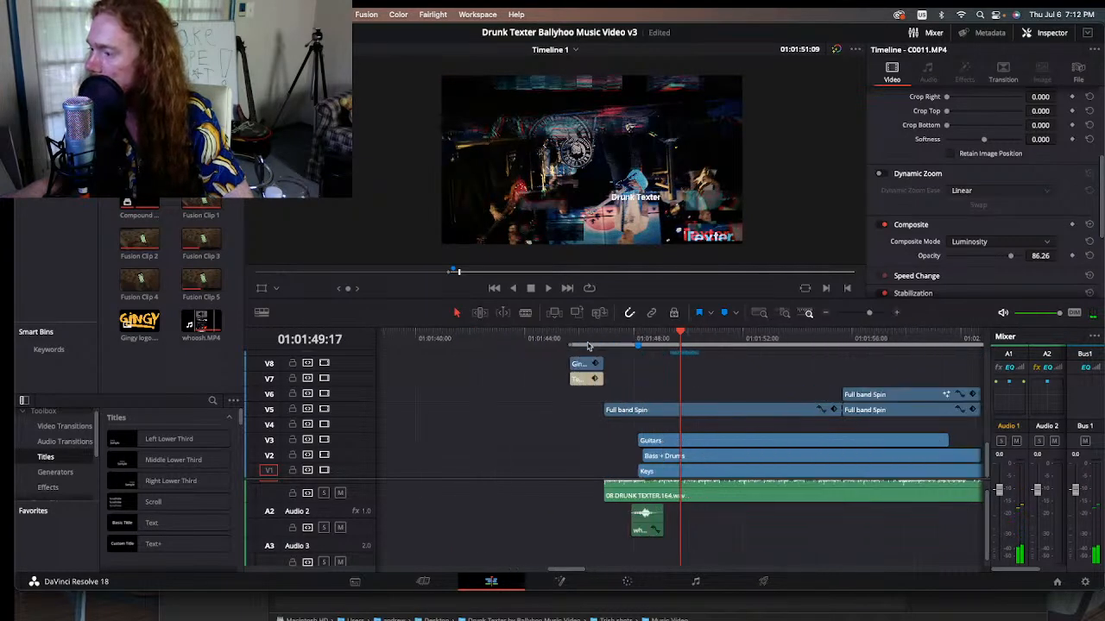
{"action": "key", "text": "Up"}
{"action": "scroll", "coordinate": [554, 160], "scroll_direction": "up", "scroll_amount": 10}
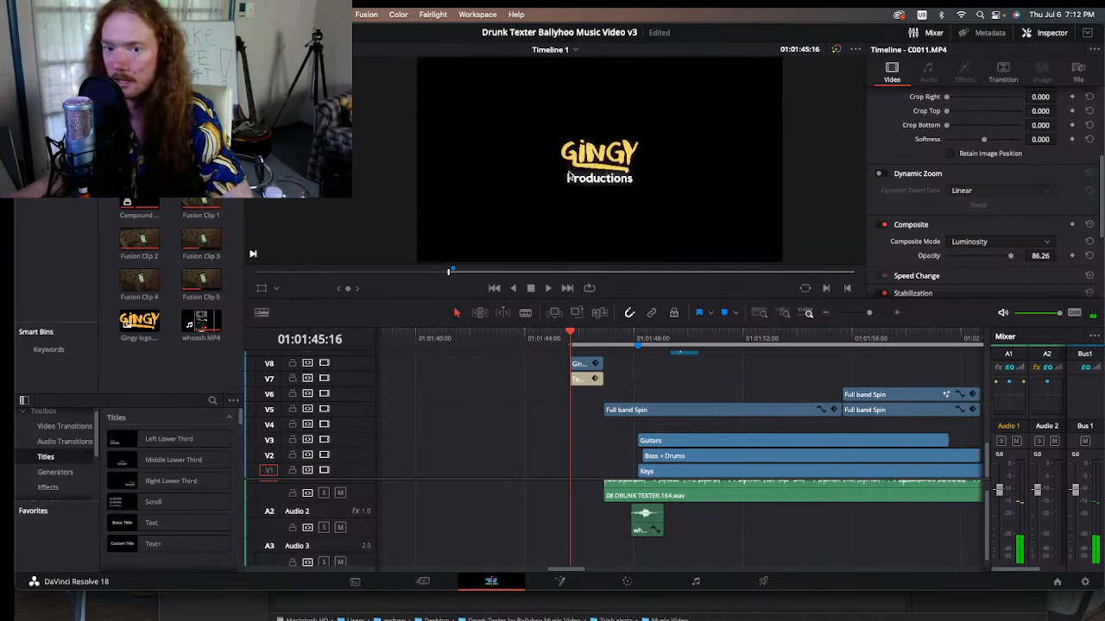
{"action": "scroll", "coordinate": [626, 157], "scroll_direction": "up", "scroll_amount": 3}
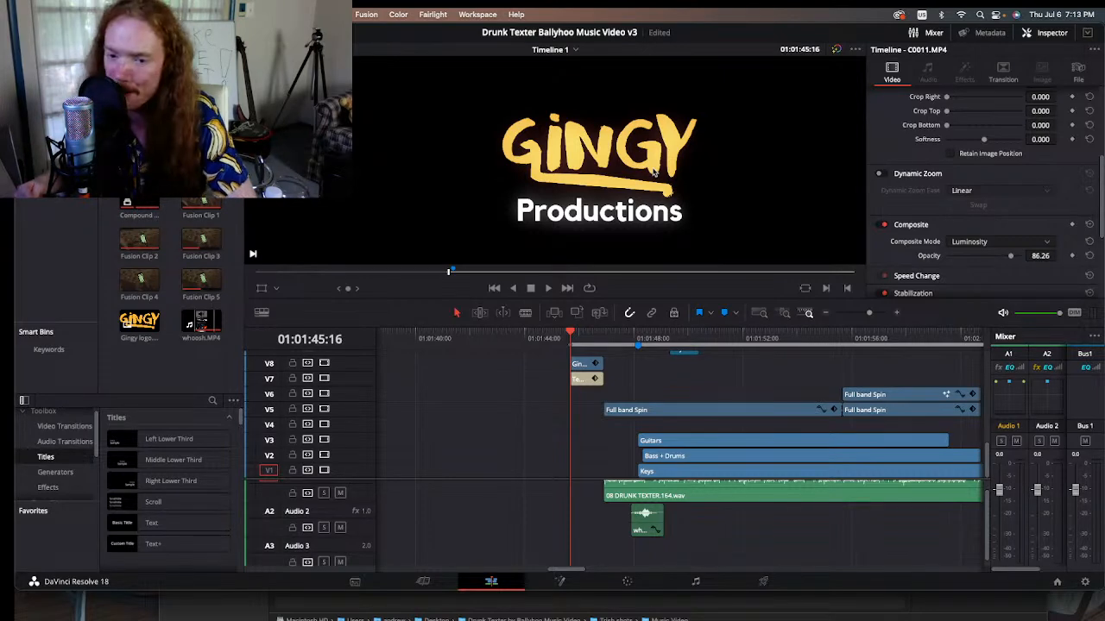
{"action": "key", "text": "r"}
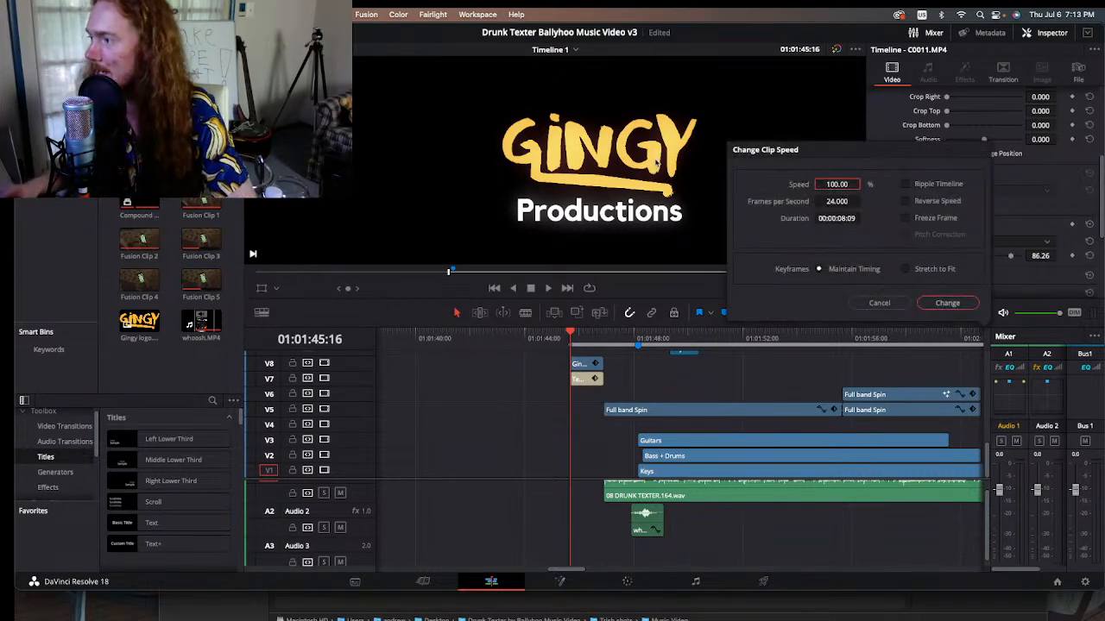
{"action": "left_click", "coordinate": [878, 303]}
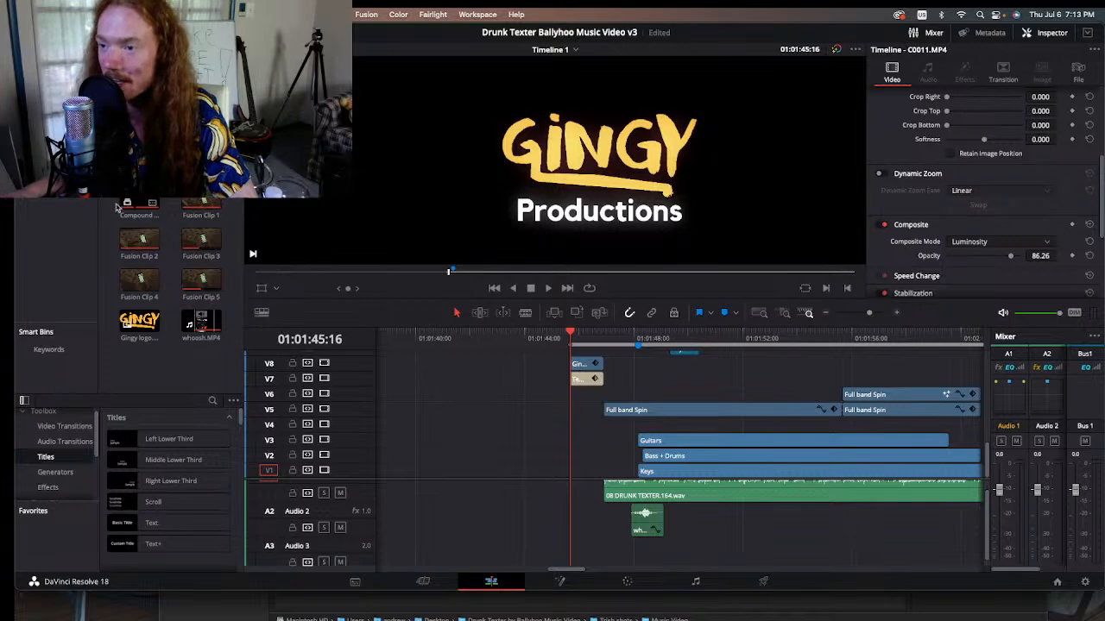
Step: Open the source clip A004_03122321_C203.braw from the media pool, then play and scrub through the raw full-band footage
{"action": "scroll", "coordinate": [199, 203], "scroll_direction": "down", "scroll_amount": 5}
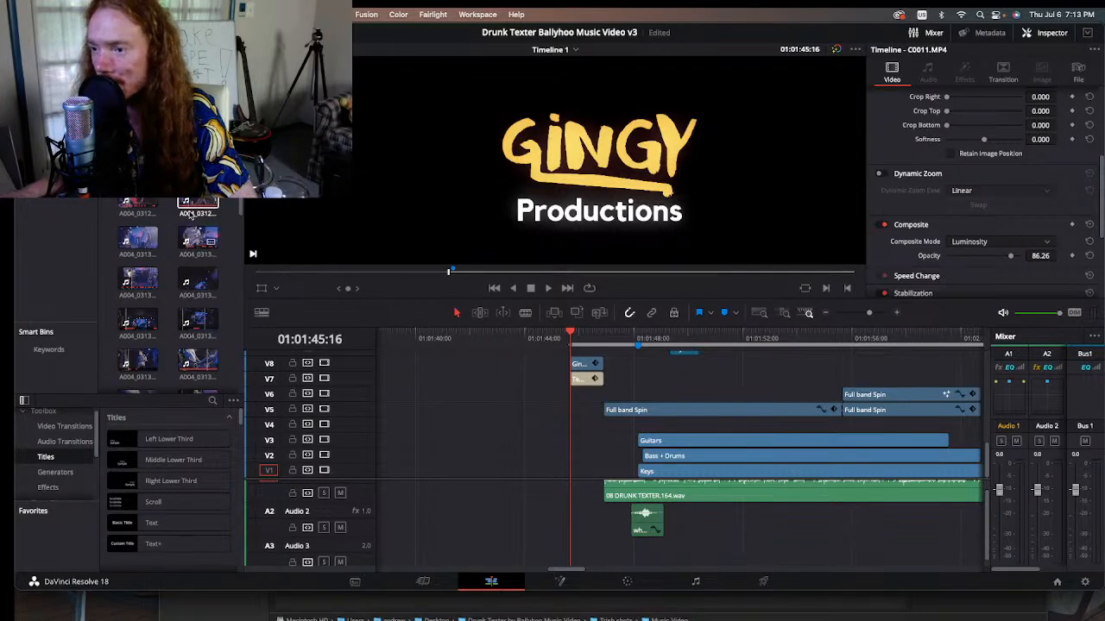
{"action": "scroll", "coordinate": [200, 216], "scroll_direction": "down", "scroll_amount": 1}
{"action": "double_click", "coordinate": [197, 231]}
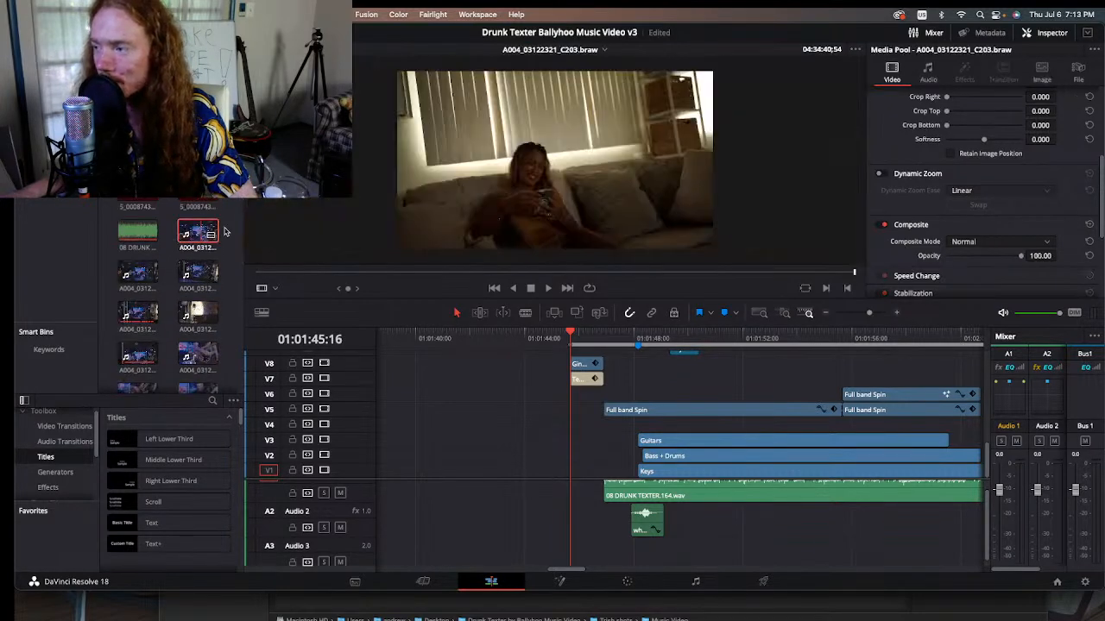
{"action": "left_click", "coordinate": [288, 270]}
{"action": "key", "text": "space"}
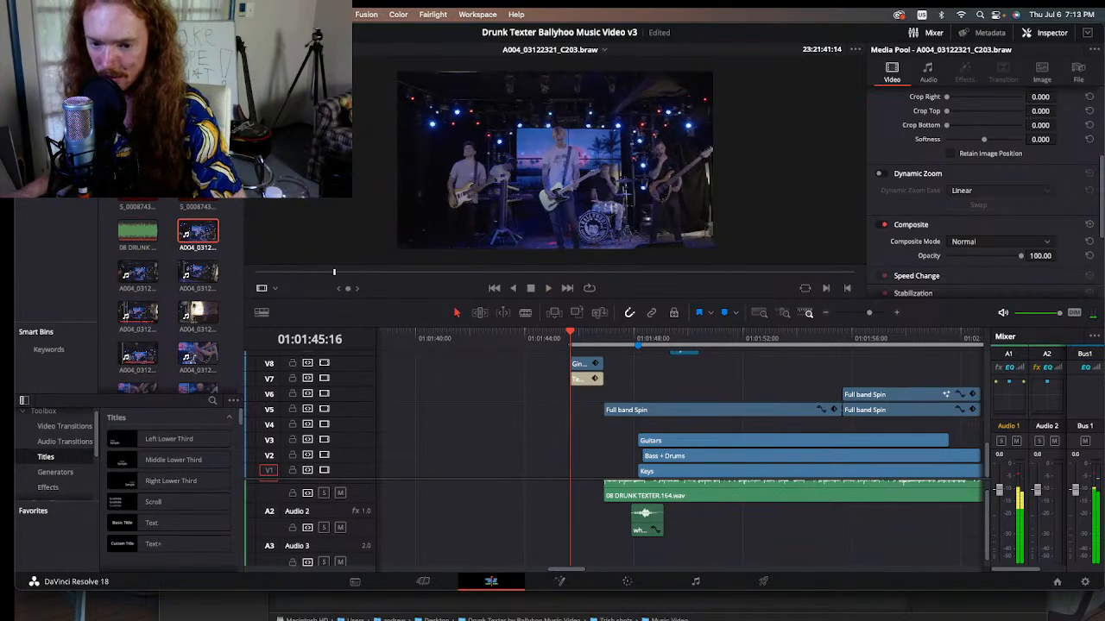
{"action": "key", "text": "space"}
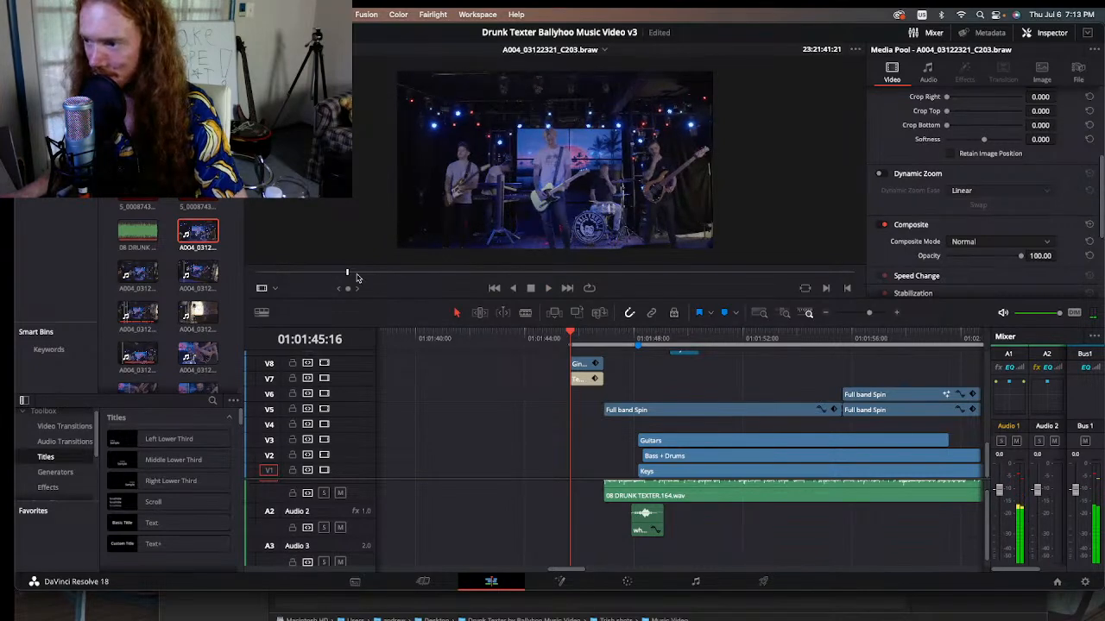
{"action": "left_click_drag", "start_coordinate": [359, 273], "coordinate": [504, 273]}
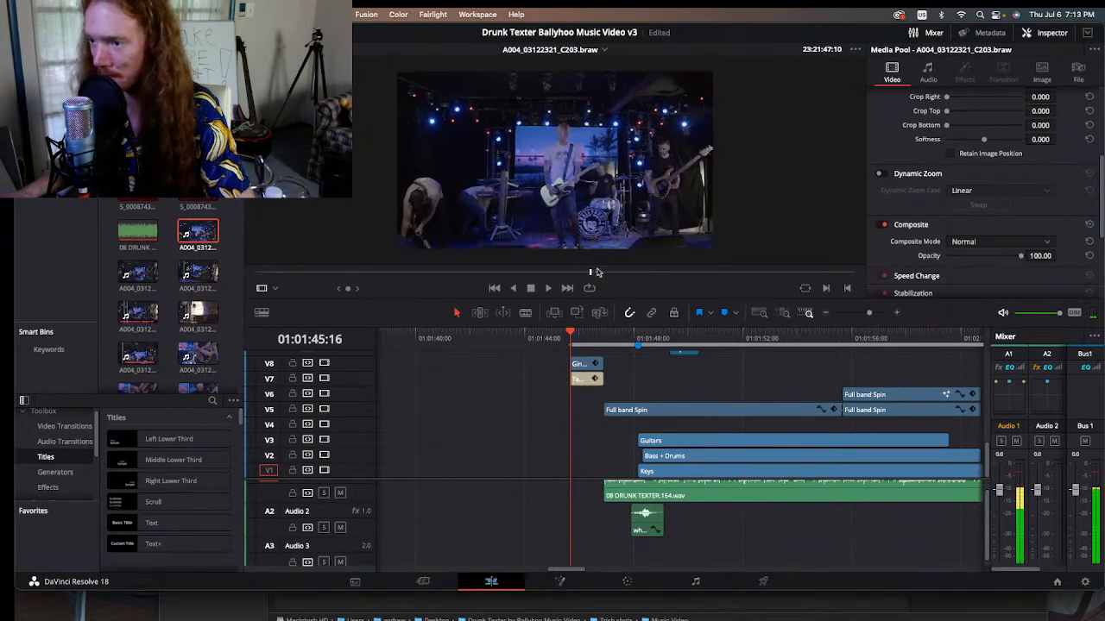
Step: Open the source clip A004_03122324_C204.braw from the media pool and scrub its full-band footage back toward the beginning
{"action": "scroll", "coordinate": [150, 238], "scroll_direction": "down", "scroll_amount": 2}
{"action": "double_click", "coordinate": [148, 226]}
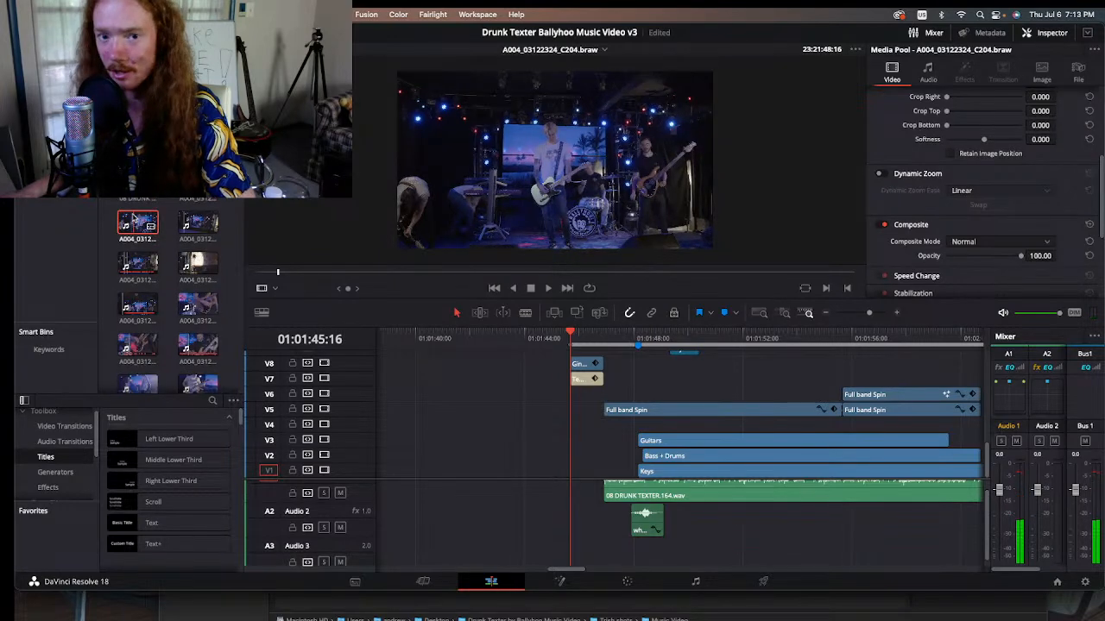
{"action": "left_click", "coordinate": [337, 272]}
{"action": "left_click_drag", "start_coordinate": [338, 272], "coordinate": [281, 275]}
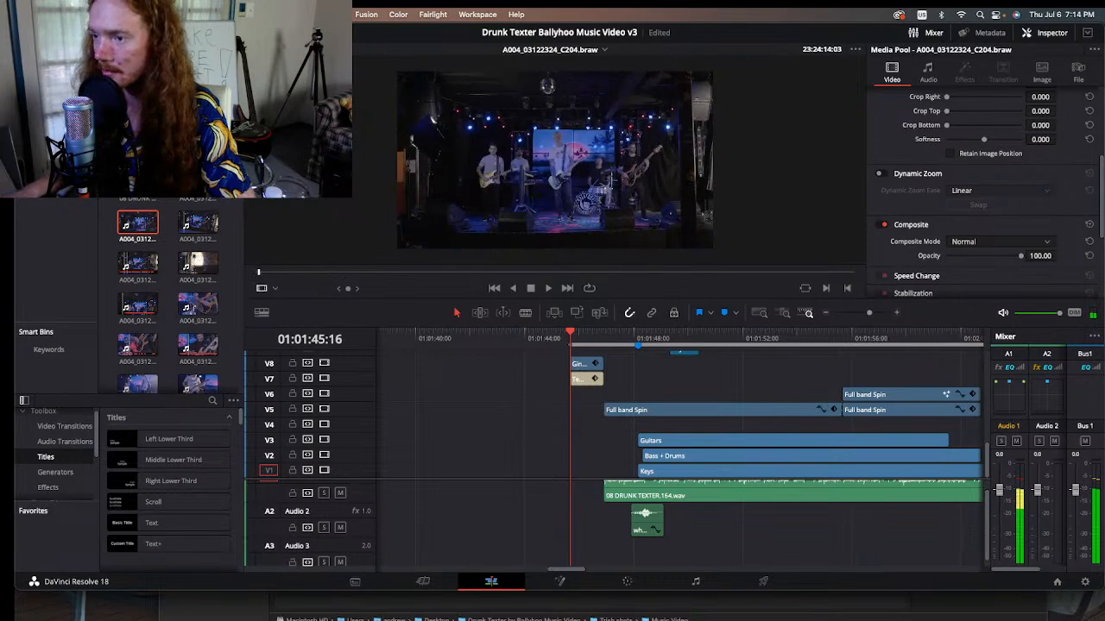
Step: Reopen the source clip A004_03122324_C204.braw from the media pool and examine the whole band on stage in an enlarged view
{"action": "double_click", "coordinate": [198, 183]}
{"action": "left_click", "coordinate": [287, 274]}
{"action": "double_click", "coordinate": [138, 223]}
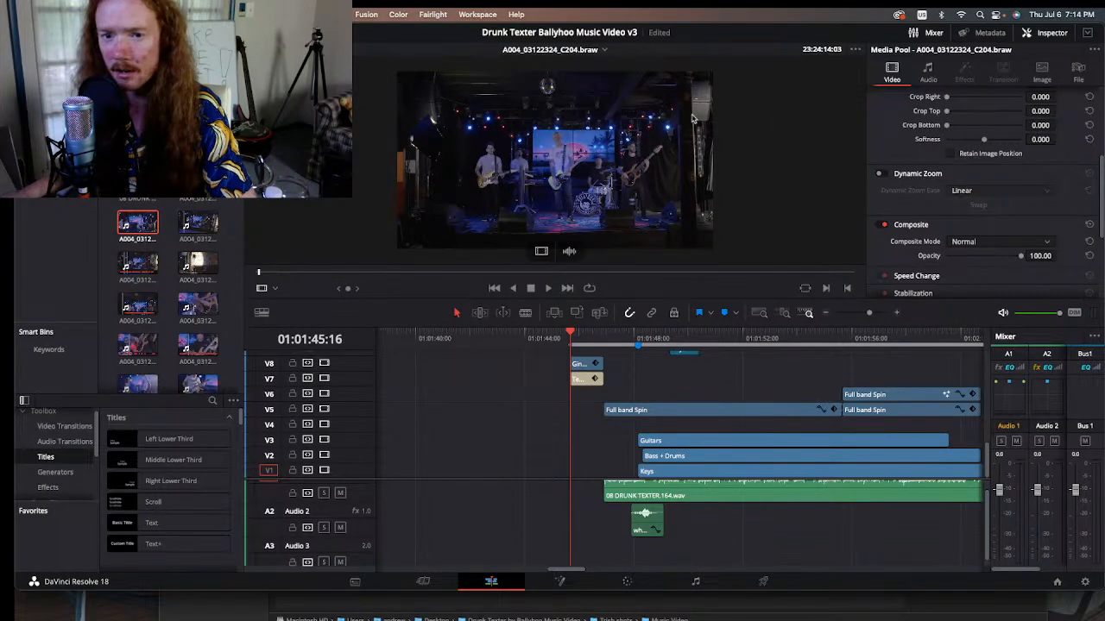
{"action": "scroll", "coordinate": [693, 118], "scroll_direction": "up", "scroll_amount": 3}
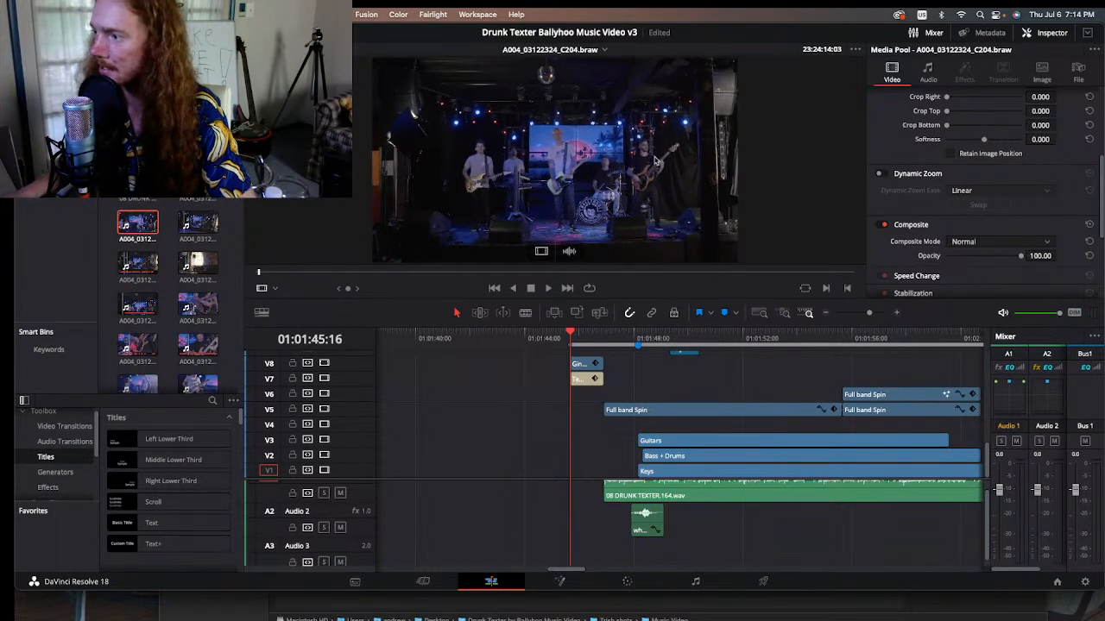
{"action": "scroll", "coordinate": [657, 157], "scroll_direction": "up", "scroll_amount": 2}
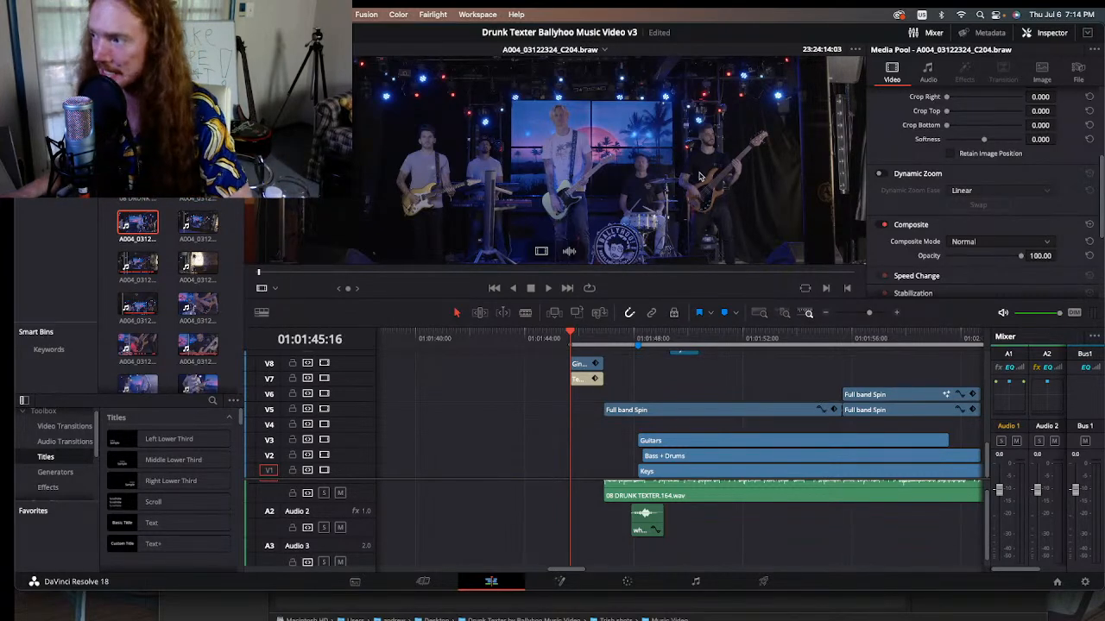
{"action": "left_click_drag", "start_coordinate": [702, 156], "coordinate": [647, 164]}
{"action": "left_click_drag", "start_coordinate": [458, 135], "coordinate": [544, 145]}
{"action": "left_click_drag", "start_coordinate": [444, 188], "coordinate": [435, 164]}
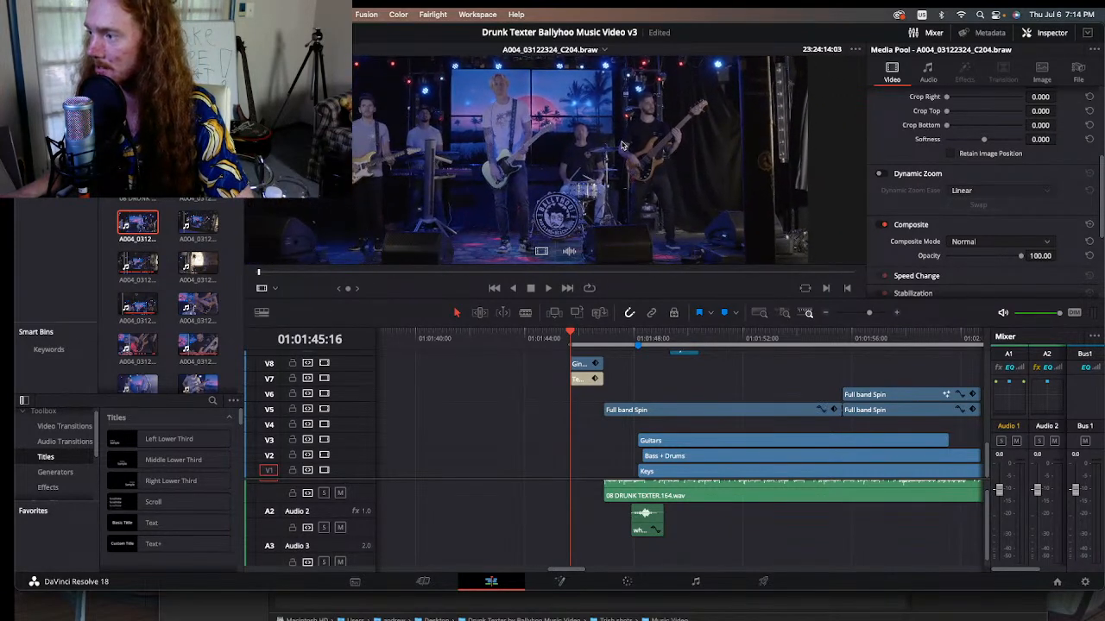
Step: Examine the singer, bassist and drummer in the raw frame, magnifying the drummer's face before returning to a wider framing
{"action": "scroll", "coordinate": [523, 170], "scroll_direction": "up", "scroll_amount": 5}
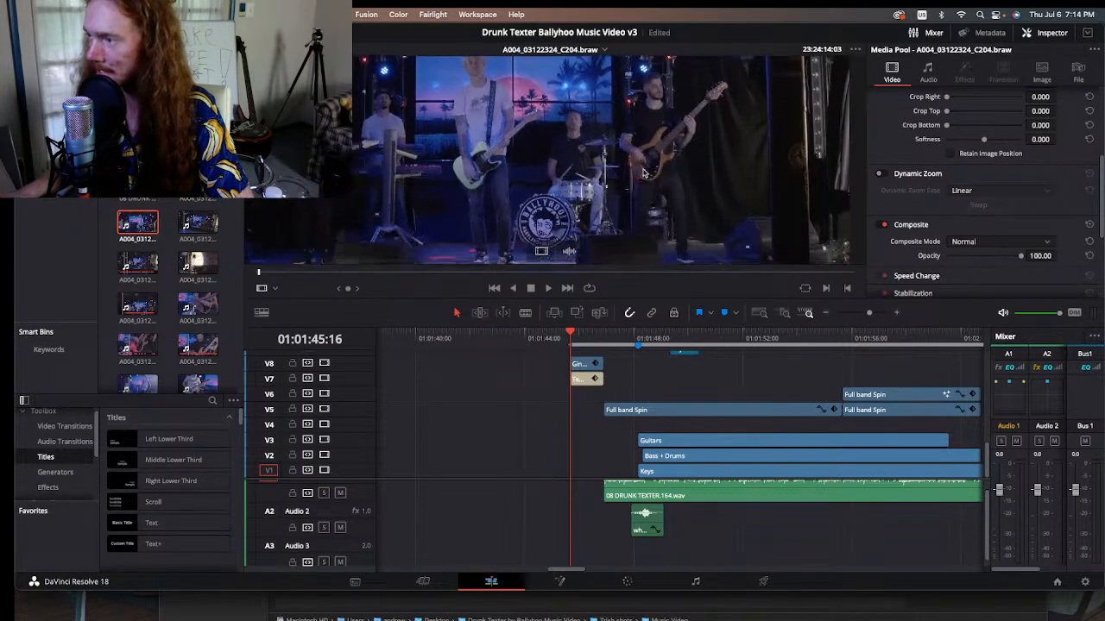
{"action": "left_click_drag", "start_coordinate": [583, 134], "coordinate": [602, 147]}
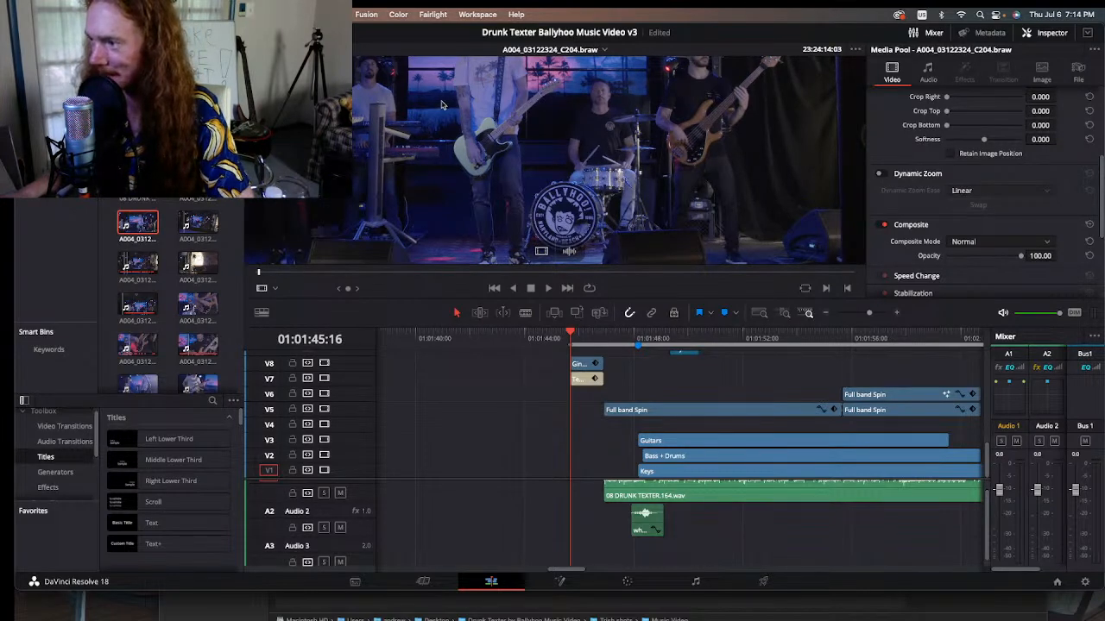
{"action": "scroll", "coordinate": [576, 226], "scroll_direction": "down", "scroll_amount": 1}
{"action": "scroll", "coordinate": [678, 211], "scroll_direction": "down", "scroll_amount": 1}
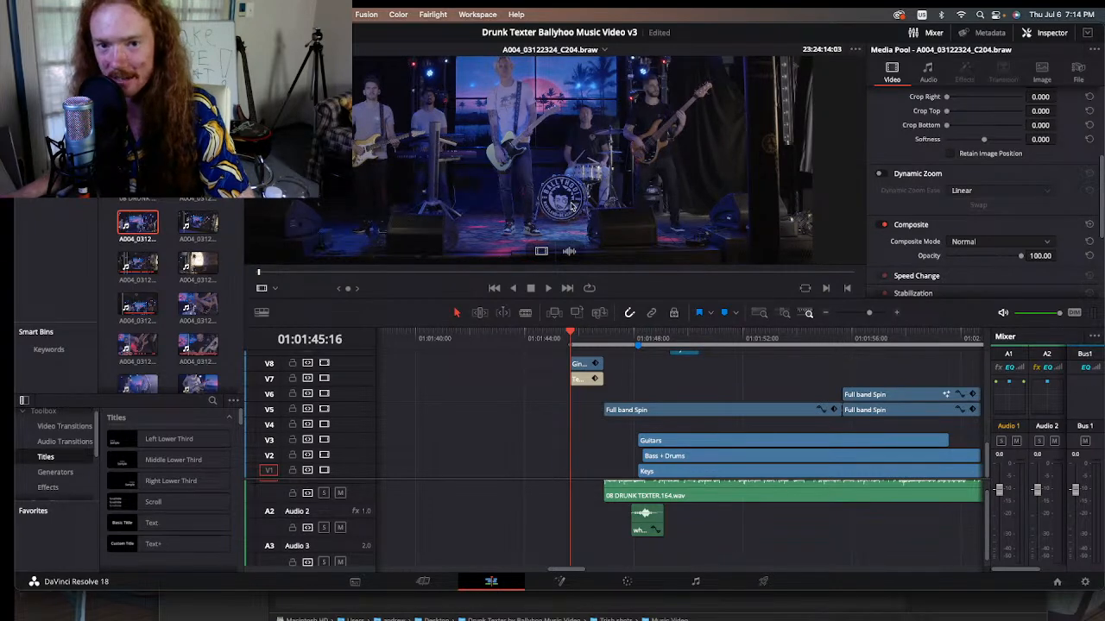
{"action": "scroll", "coordinate": [563, 181], "scroll_direction": "up", "scroll_amount": 1}
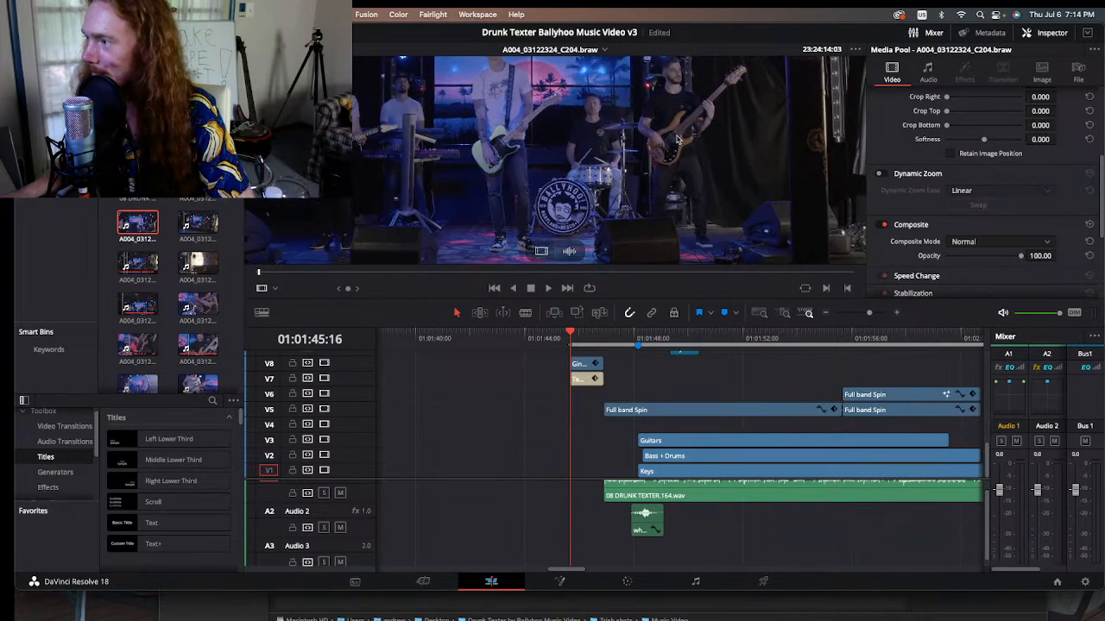
{"action": "left_click_drag", "start_coordinate": [713, 110], "coordinate": [609, 150]}
{"action": "scroll", "coordinate": [506, 174], "scroll_direction": "up", "scroll_amount": 1}
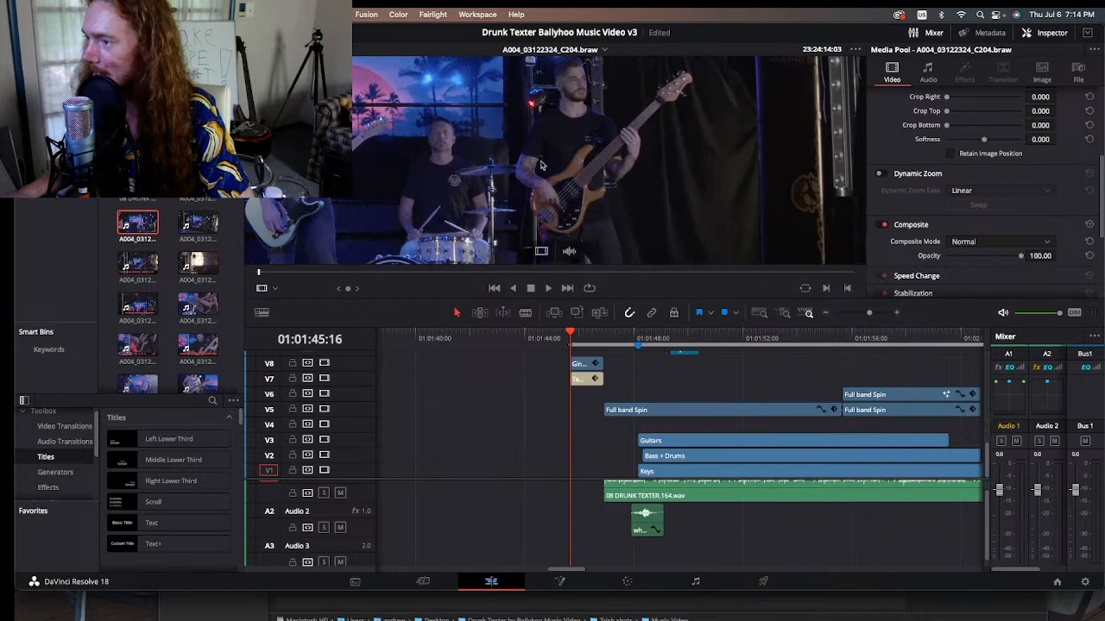
{"action": "scroll", "coordinate": [559, 162], "scroll_direction": "up", "scroll_amount": 4}
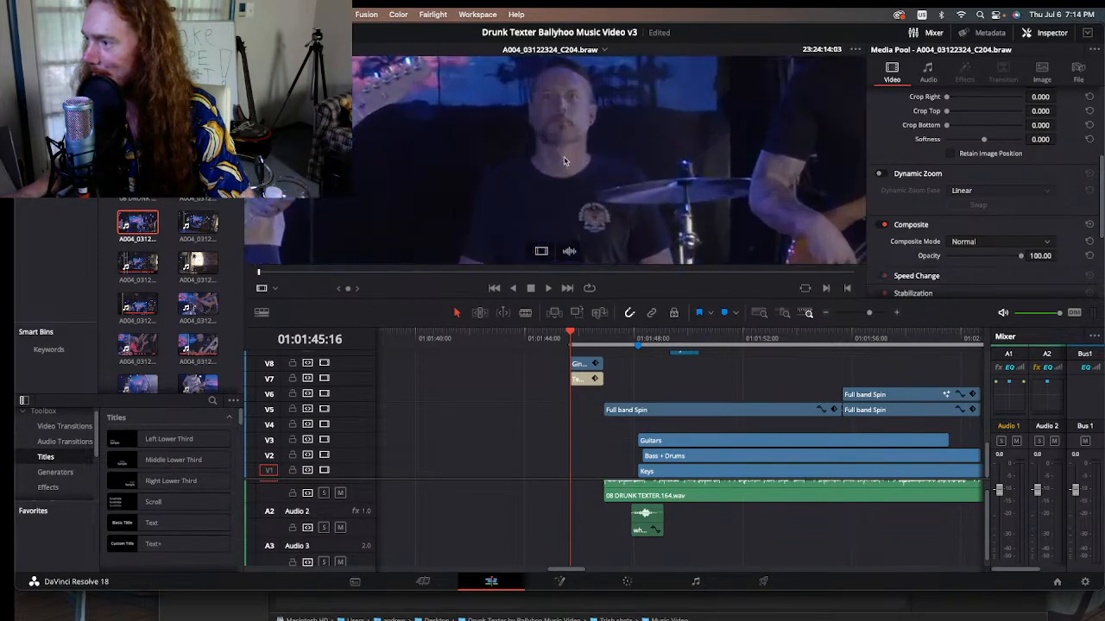
{"action": "scroll", "coordinate": [608, 203], "scroll_direction": "up", "scroll_amount": 1}
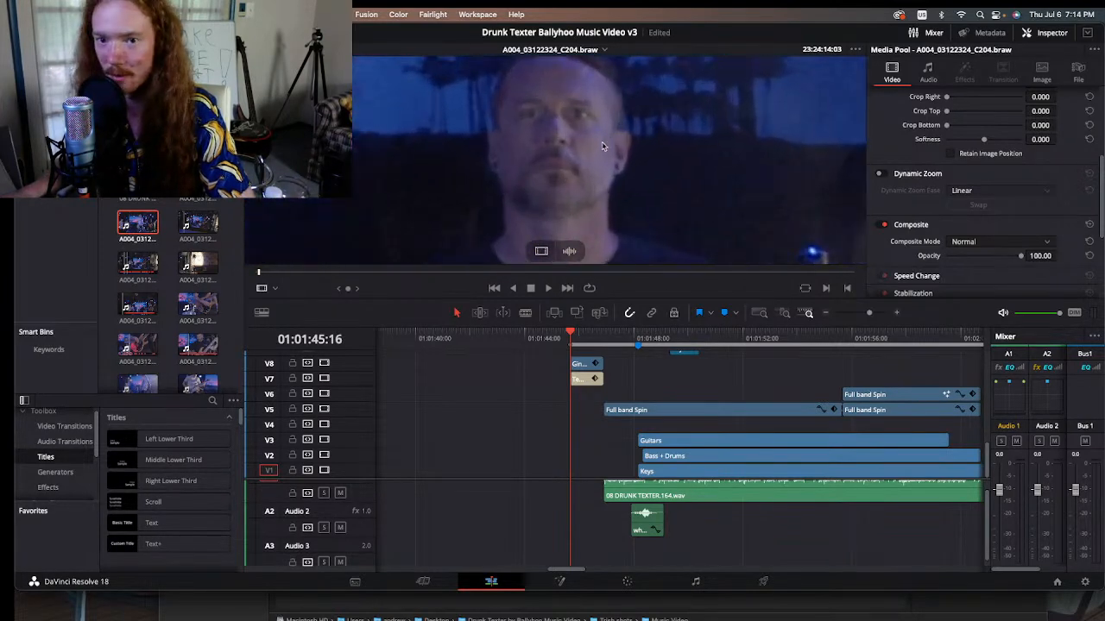
{"action": "scroll", "coordinate": [600, 210], "scroll_direction": "down", "scroll_amount": 5}
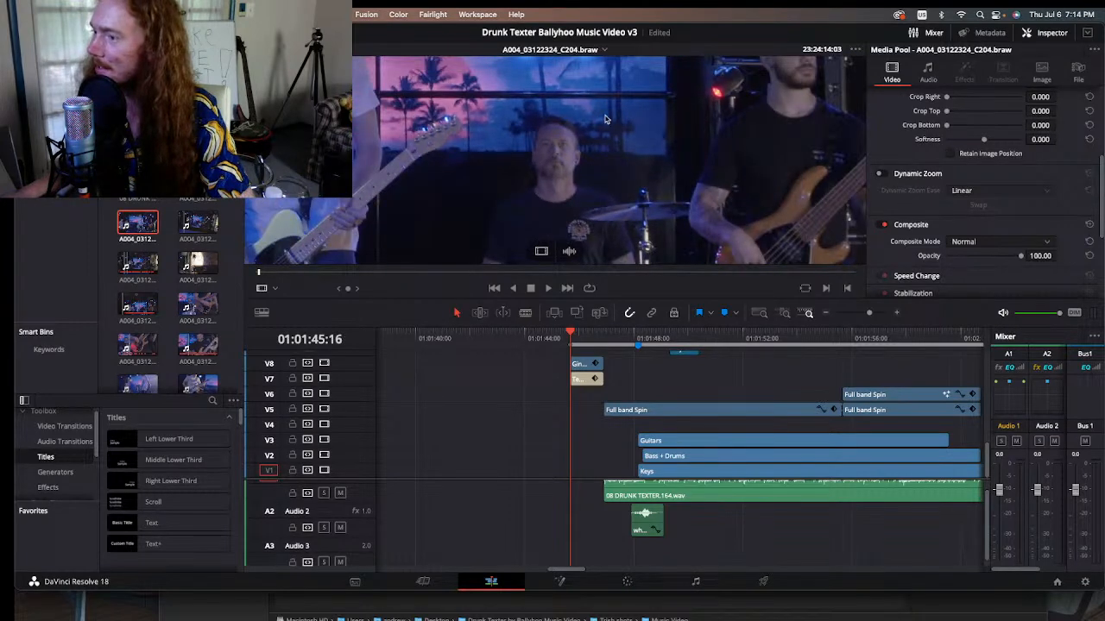
{"action": "scroll", "coordinate": [795, 123], "scroll_direction": "down", "scroll_amount": 2}
{"action": "scroll", "coordinate": [682, 112], "scroll_direction": "down", "scroll_amount": 3}
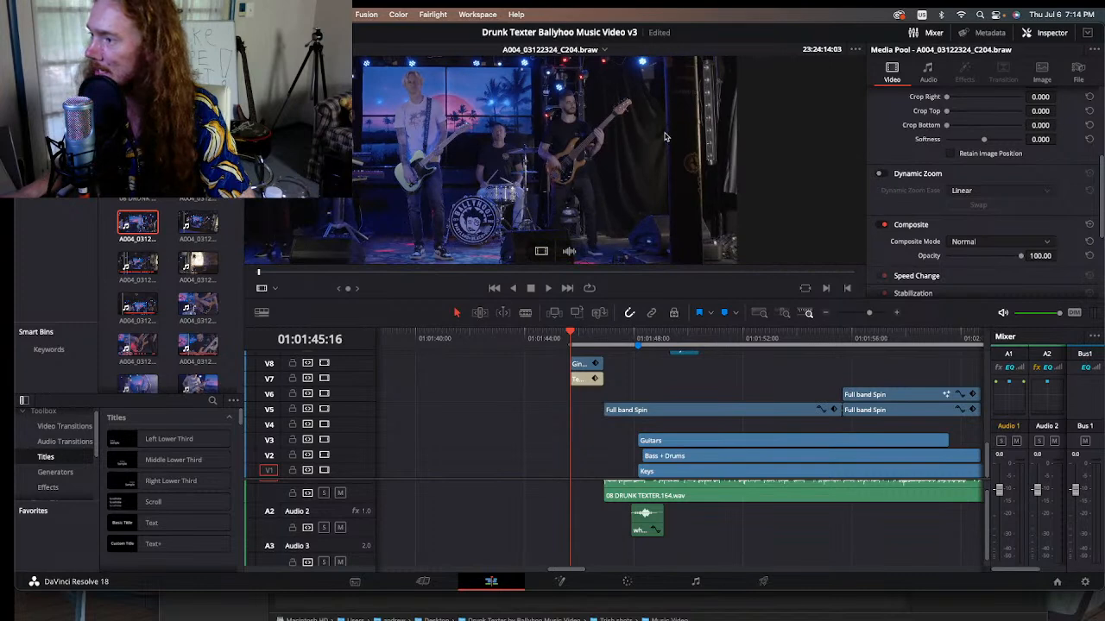
Step: Examine the bassist with the stage lights around him and the sunset video wall behind the singer up close
{"action": "scroll", "coordinate": [569, 169], "scroll_direction": "up", "scroll_amount": 3}
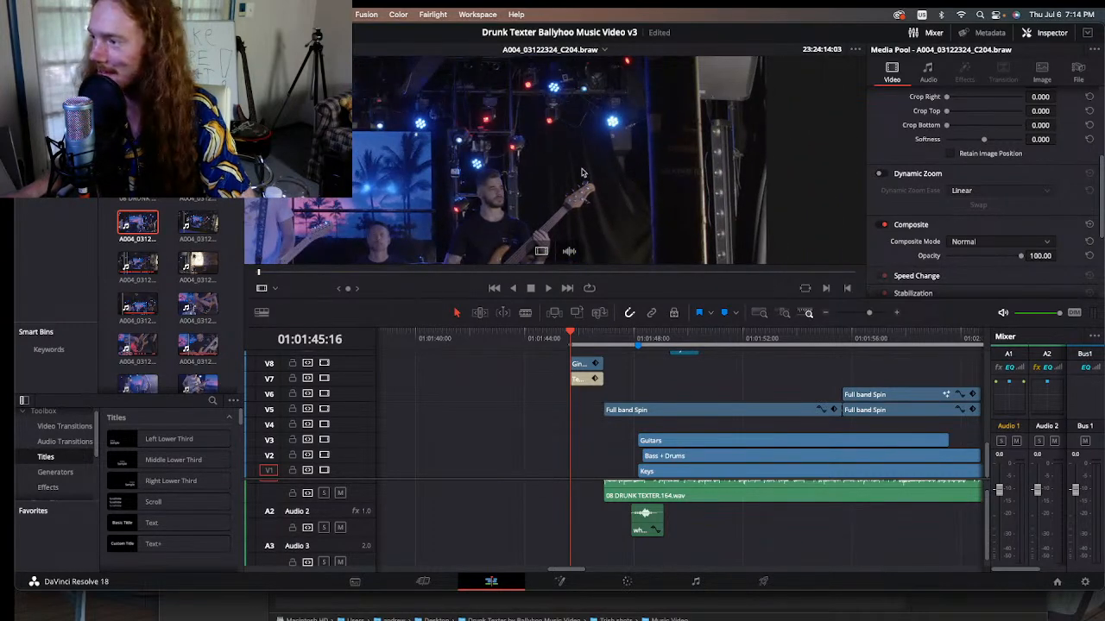
{"action": "scroll", "coordinate": [584, 156], "scroll_direction": "up", "scroll_amount": 2}
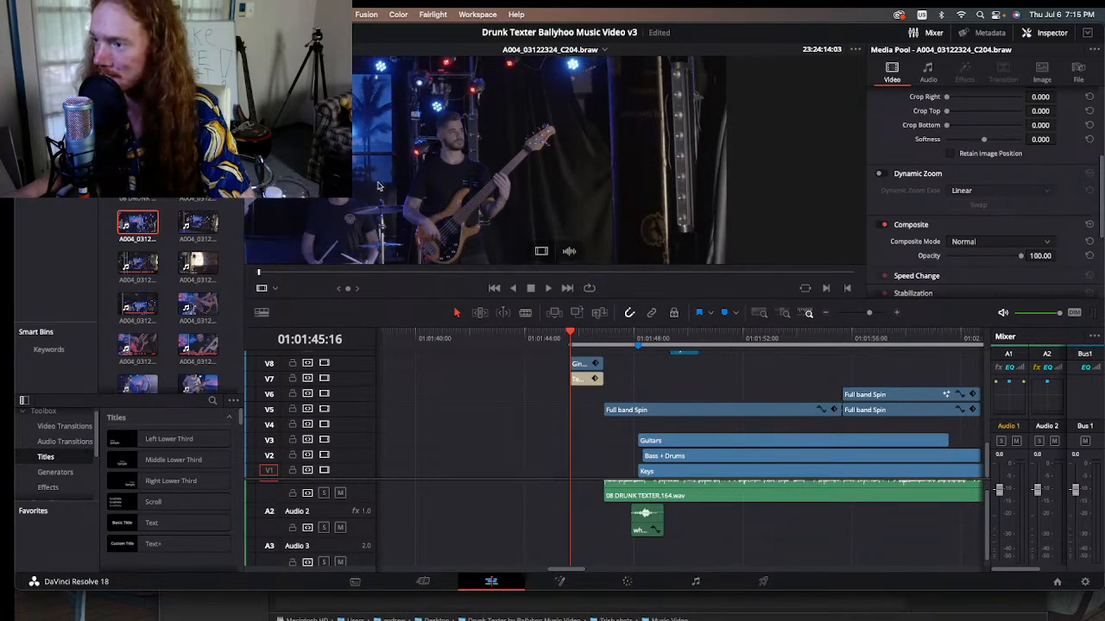
{"action": "scroll", "coordinate": [377, 185], "scroll_direction": "down", "scroll_amount": 4}
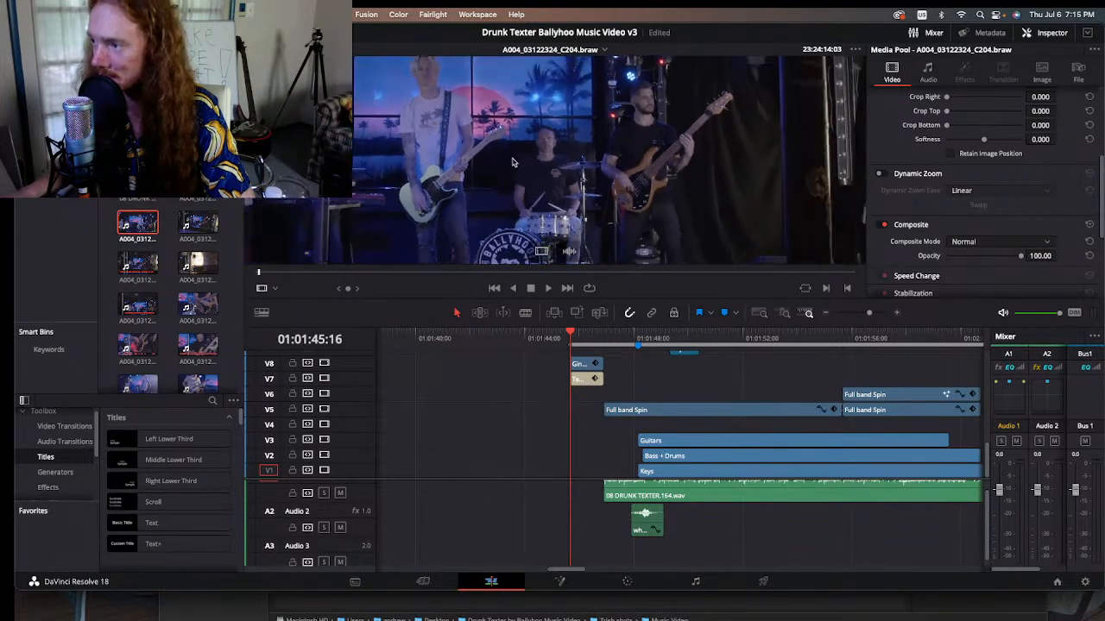
{"action": "scroll", "coordinate": [509, 162], "scroll_direction": "down", "scroll_amount": 2}
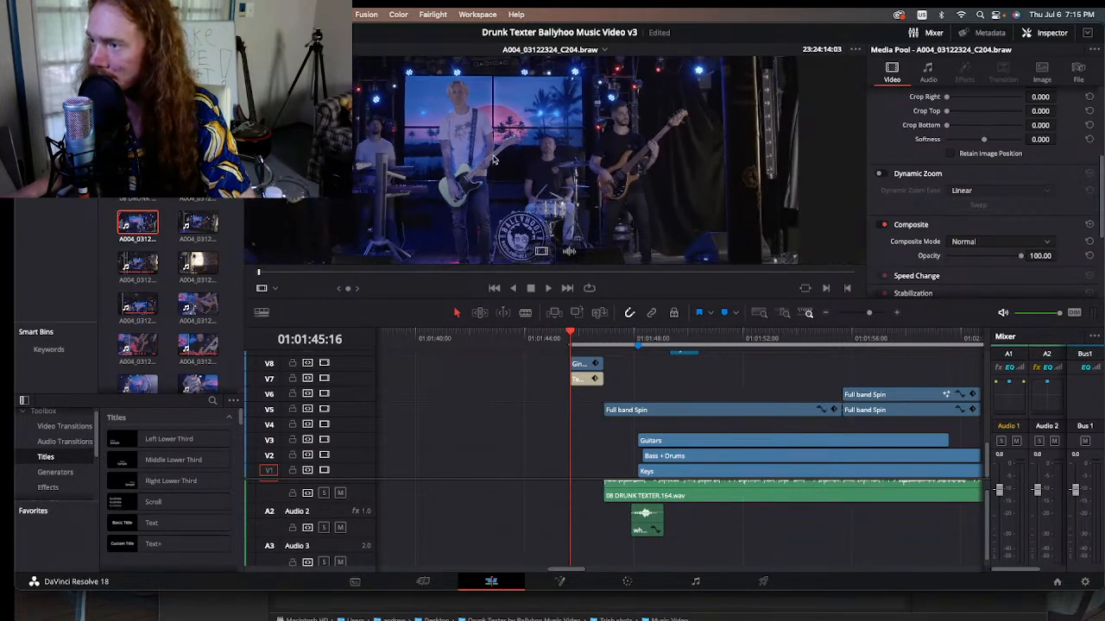
{"action": "scroll", "coordinate": [505, 156], "scroll_direction": "up", "scroll_amount": 1}
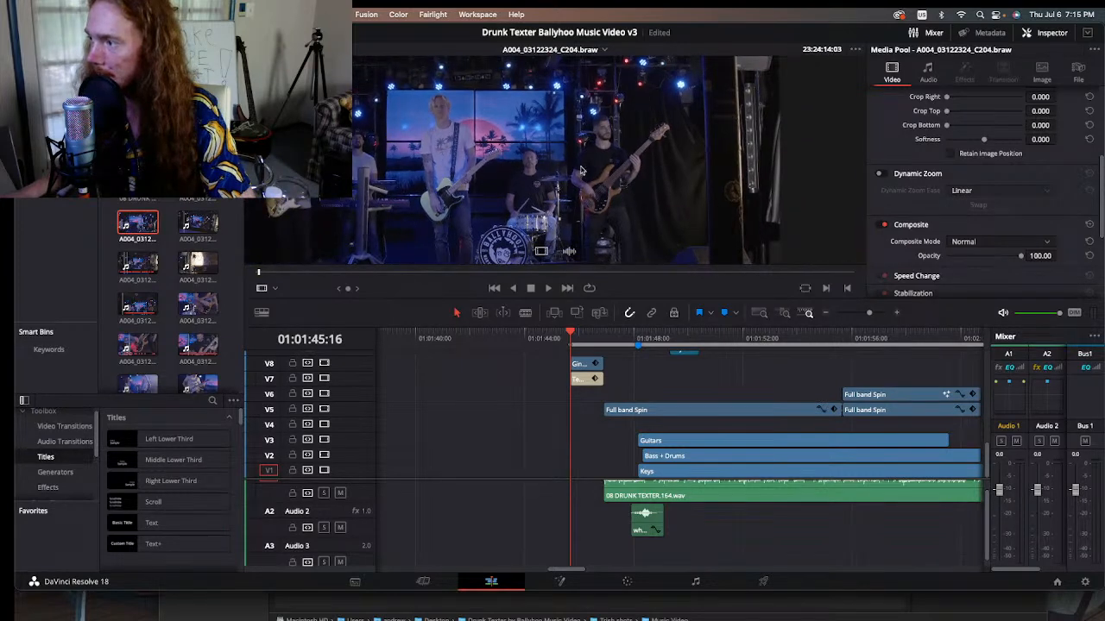
{"action": "scroll", "coordinate": [709, 123], "scroll_direction": "up", "scroll_amount": 3}
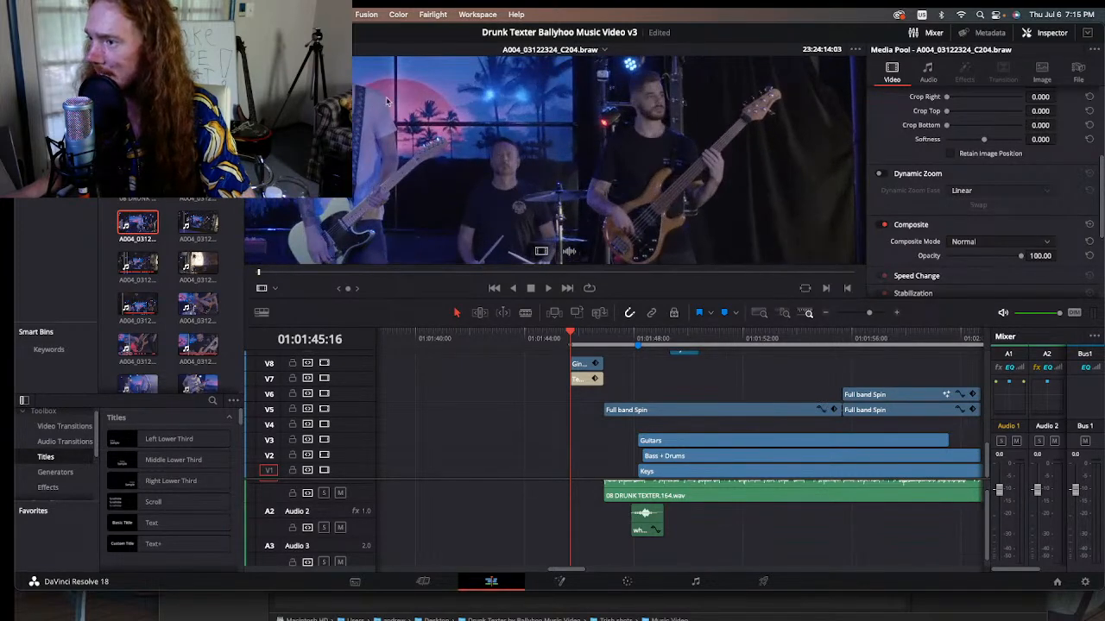
{"action": "scroll", "coordinate": [378, 90], "scroll_direction": "up", "scroll_amount": 3}
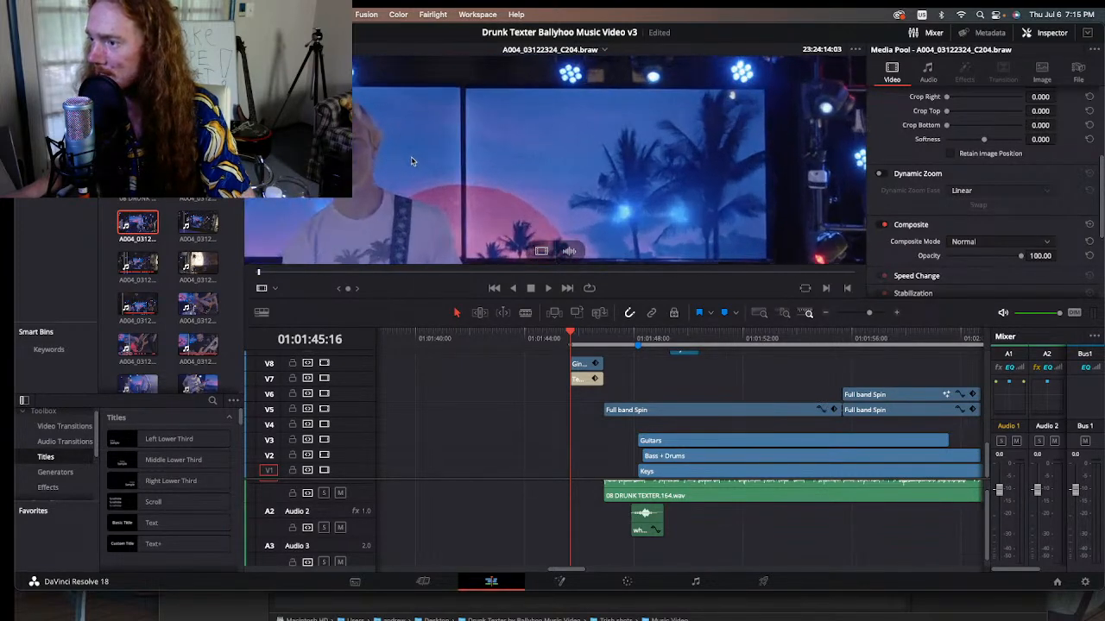
{"action": "left_click_drag", "start_coordinate": [362, 174], "coordinate": [509, 168]}
{"action": "scroll", "coordinate": [516, 145], "scroll_direction": "down", "scroll_amount": 5}
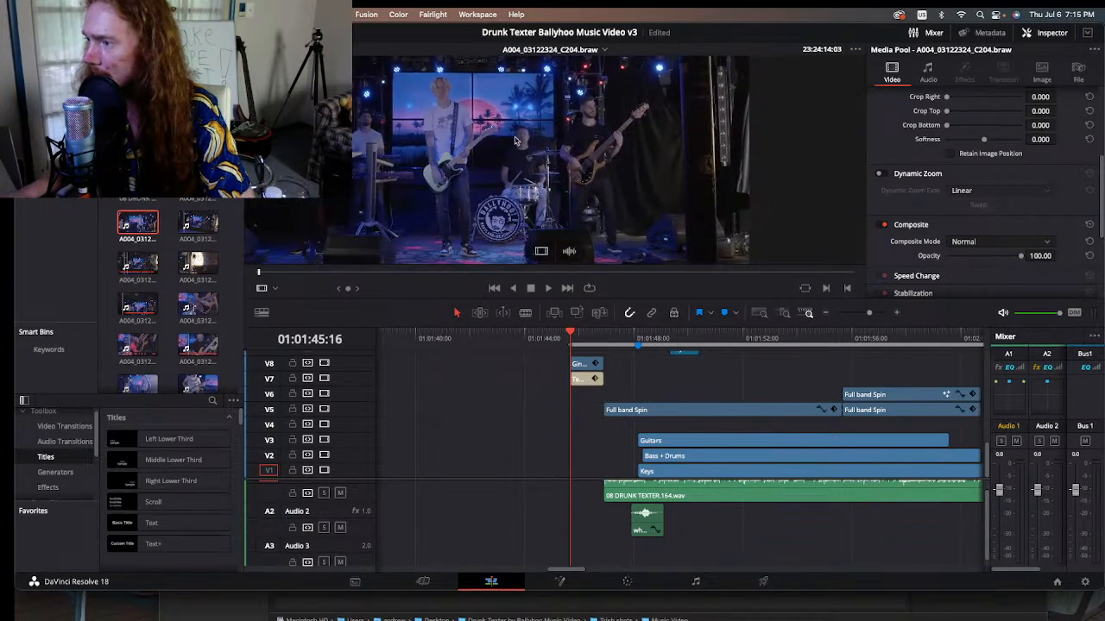
{"action": "scroll", "coordinate": [426, 129], "scroll_direction": "down", "scroll_amount": 2}
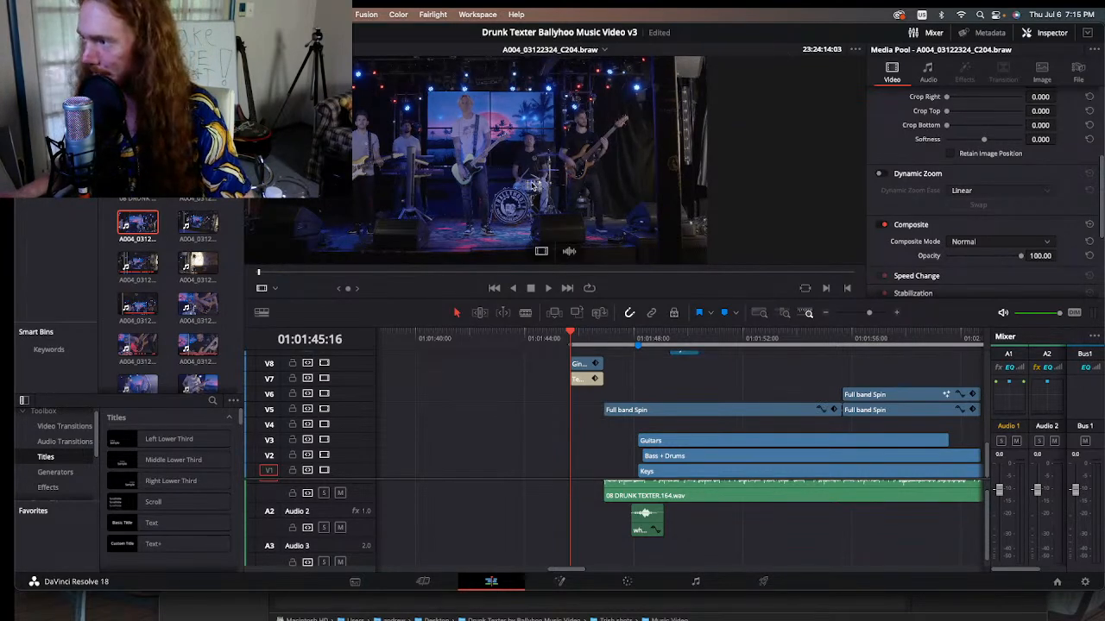
Step: Compare the bassist's side of the stage with the guitarist and keyboardist's side, then return to the full frame
{"action": "scroll", "coordinate": [667, 95], "scroll_direction": "up", "scroll_amount": 2}
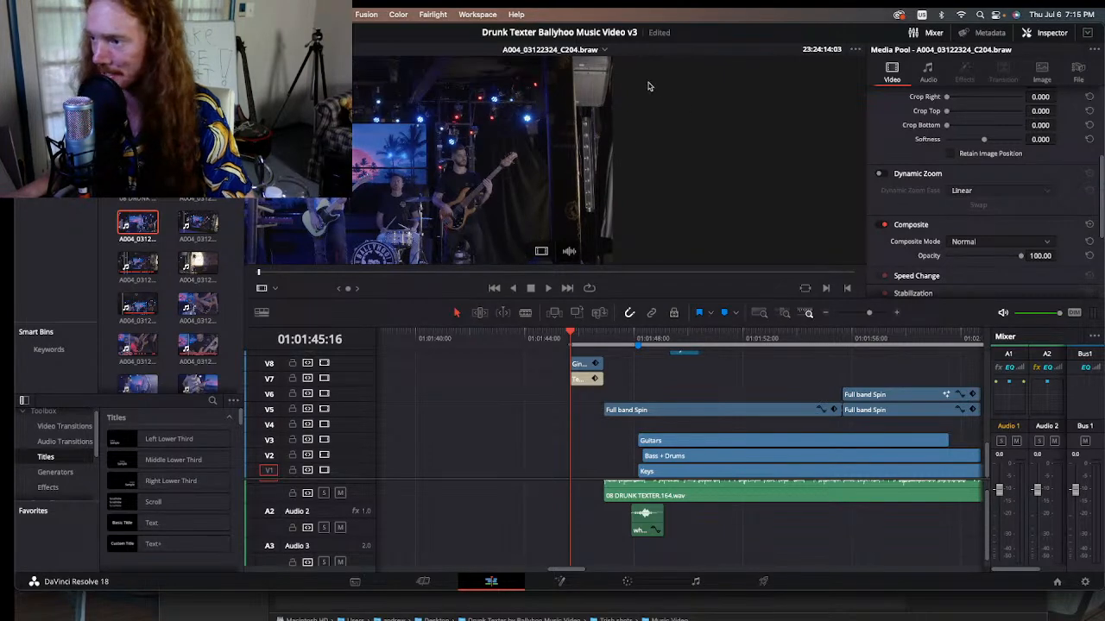
{"action": "scroll", "coordinate": [634, 99], "scroll_direction": "down", "scroll_amount": 1}
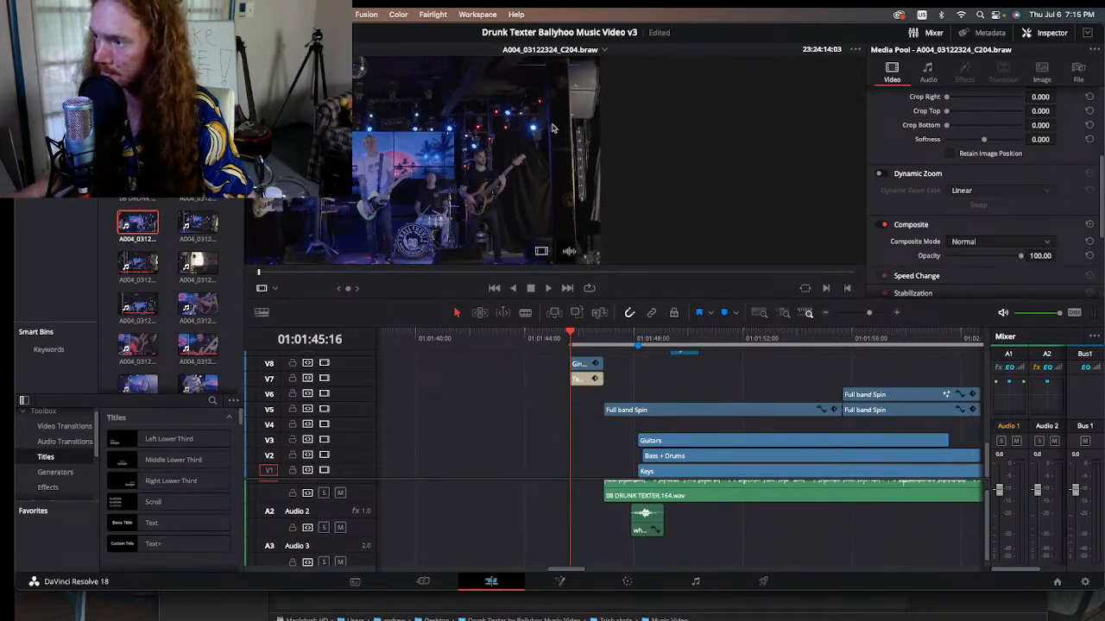
{"action": "scroll", "coordinate": [480, 178], "scroll_direction": "down", "scroll_amount": 2}
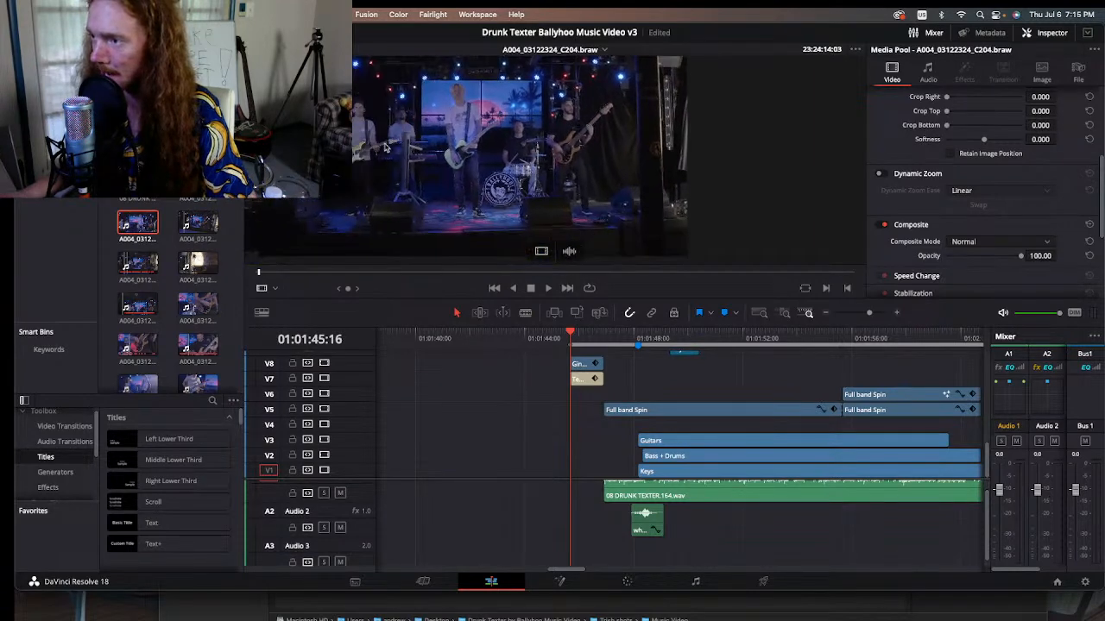
{"action": "left_click_drag", "start_coordinate": [386, 147], "coordinate": [498, 159]}
{"action": "scroll", "coordinate": [402, 129], "scroll_direction": "up", "scroll_amount": 5}
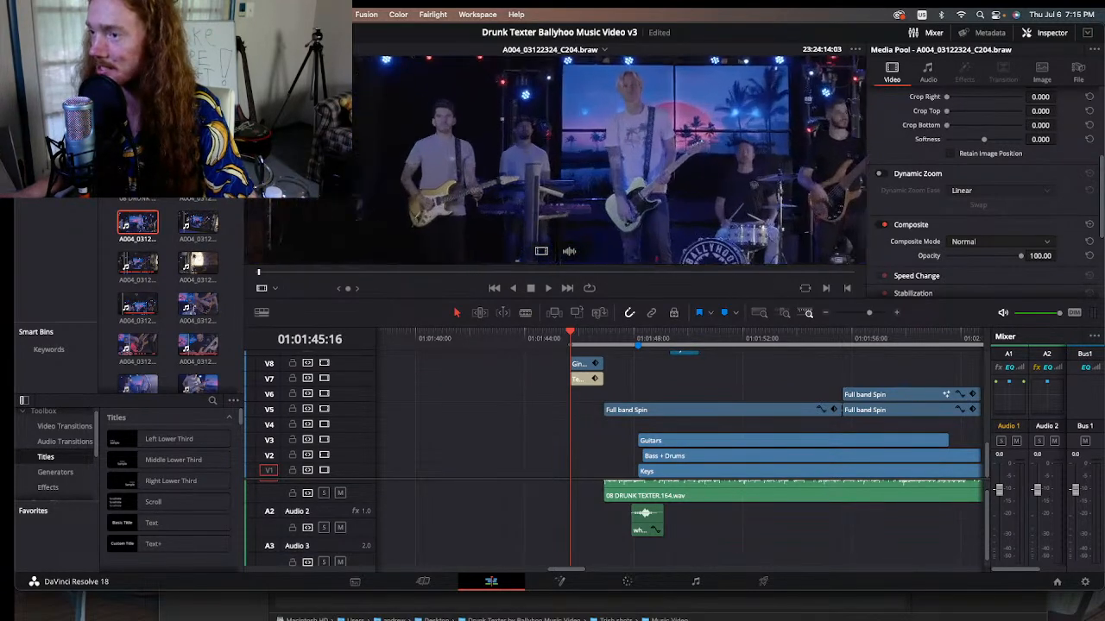
{"action": "scroll", "coordinate": [453, 158], "scroll_direction": "down", "scroll_amount": 5}
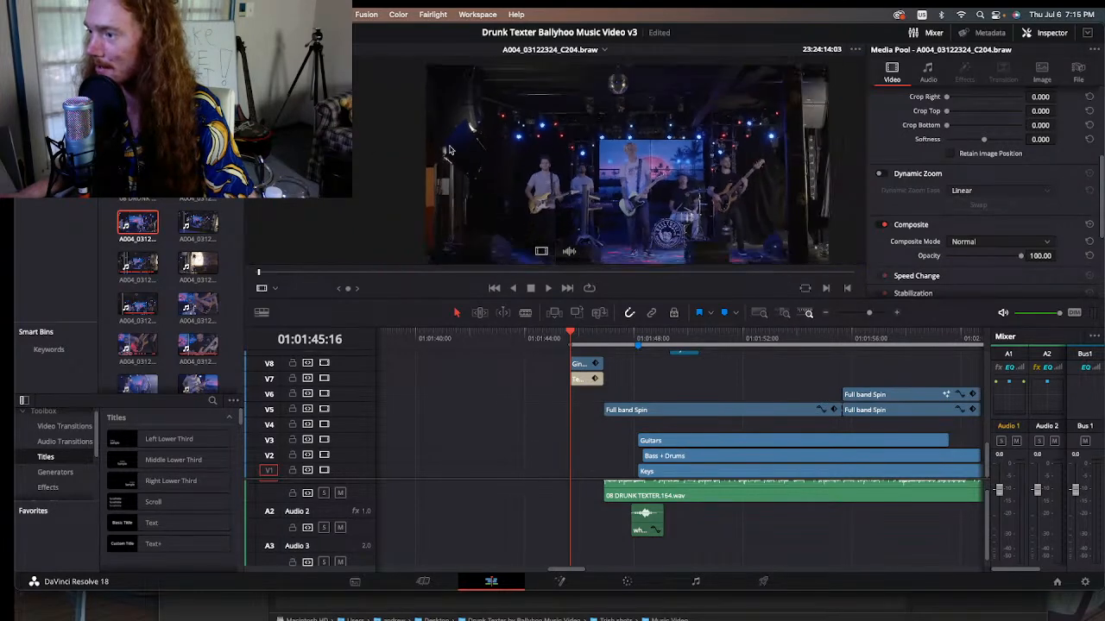
{"action": "scroll", "coordinate": [458, 157], "scroll_direction": "down", "scroll_amount": 3}
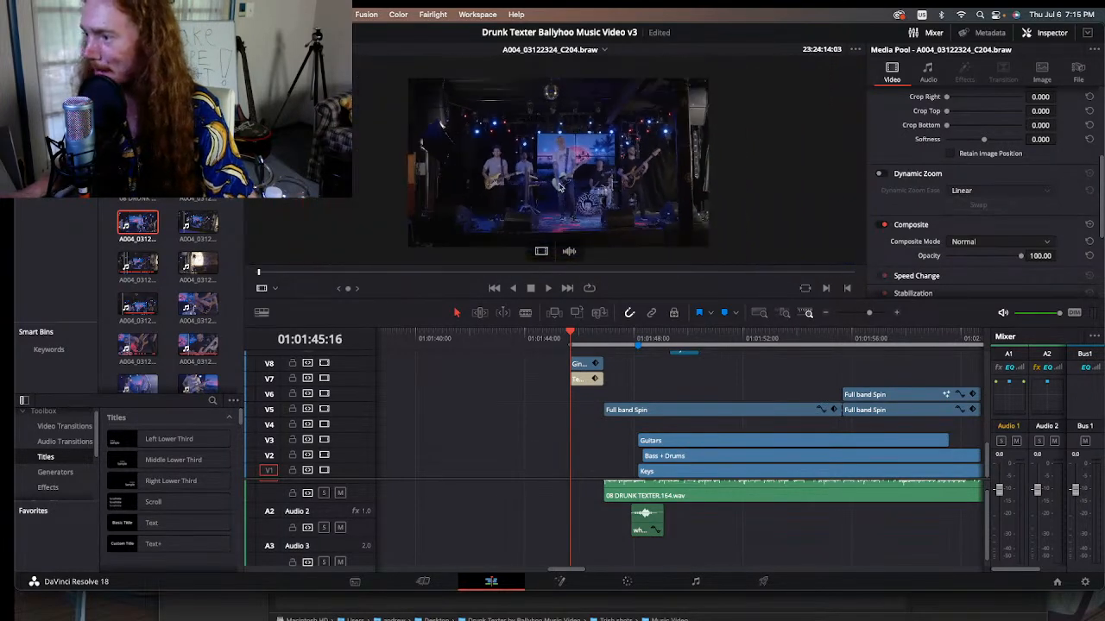
Step: Inspect the dark stage edge beside the guitarist up close, then review the complete wide shot of the band
{"action": "left_click_drag", "start_coordinate": [468, 152], "coordinate": [537, 167]}
{"action": "left_click_drag", "start_coordinate": [410, 74], "coordinate": [426, 136]}
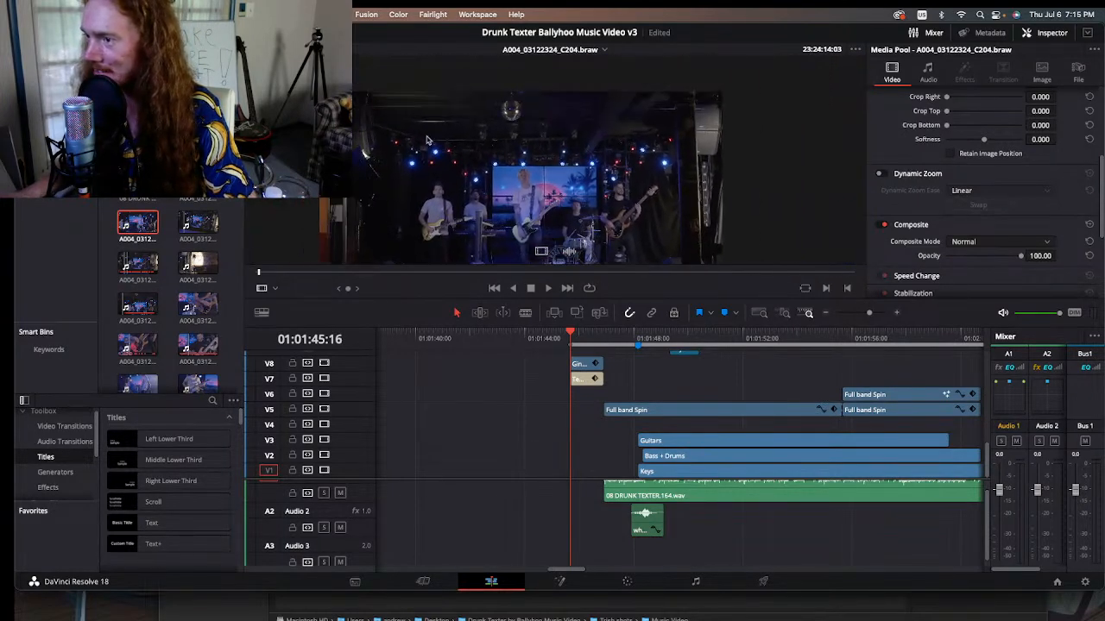
{"action": "left_click_drag", "start_coordinate": [341, 173], "coordinate": [469, 167]}
{"action": "scroll", "coordinate": [362, 134], "scroll_direction": "up", "scroll_amount": 5}
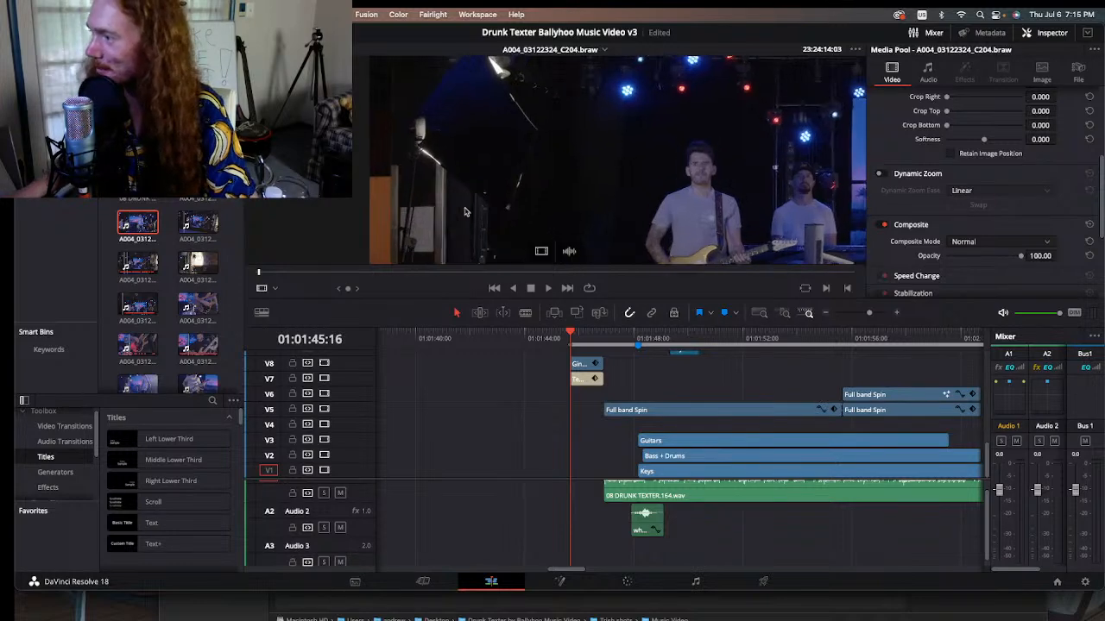
{"action": "scroll", "coordinate": [531, 214], "scroll_direction": "down", "scroll_amount": 5}
{"action": "left_click_drag", "start_coordinate": [722, 170], "coordinate": [634, 163]}
{"action": "scroll", "coordinate": [435, 183], "scroll_direction": "up", "scroll_amount": 2}
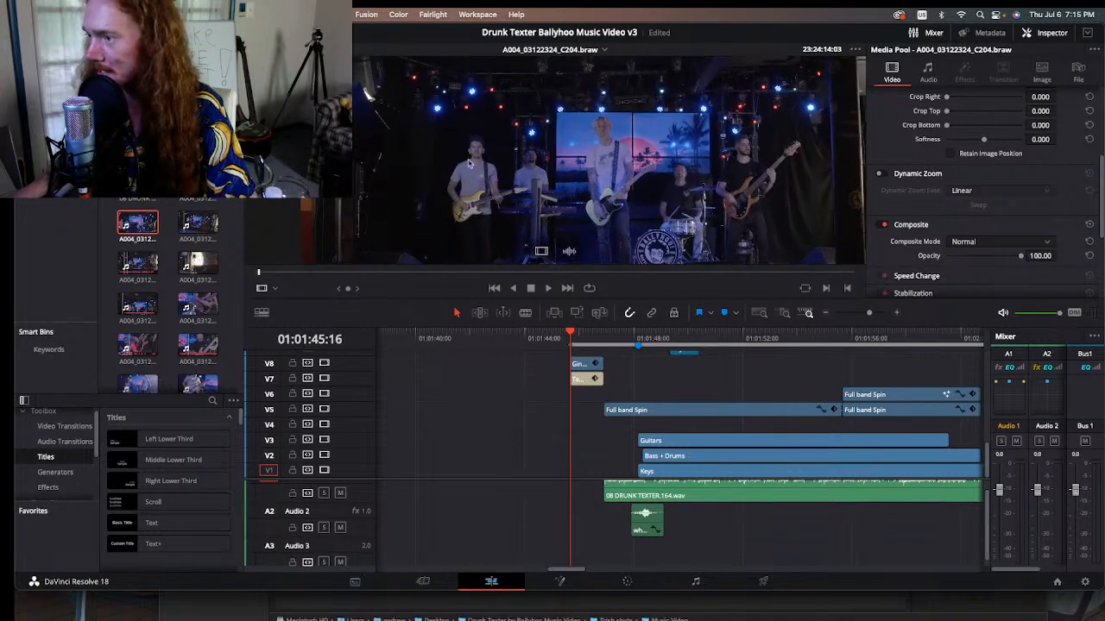
{"action": "scroll", "coordinate": [463, 186], "scroll_direction": "down", "scroll_amount": 3}
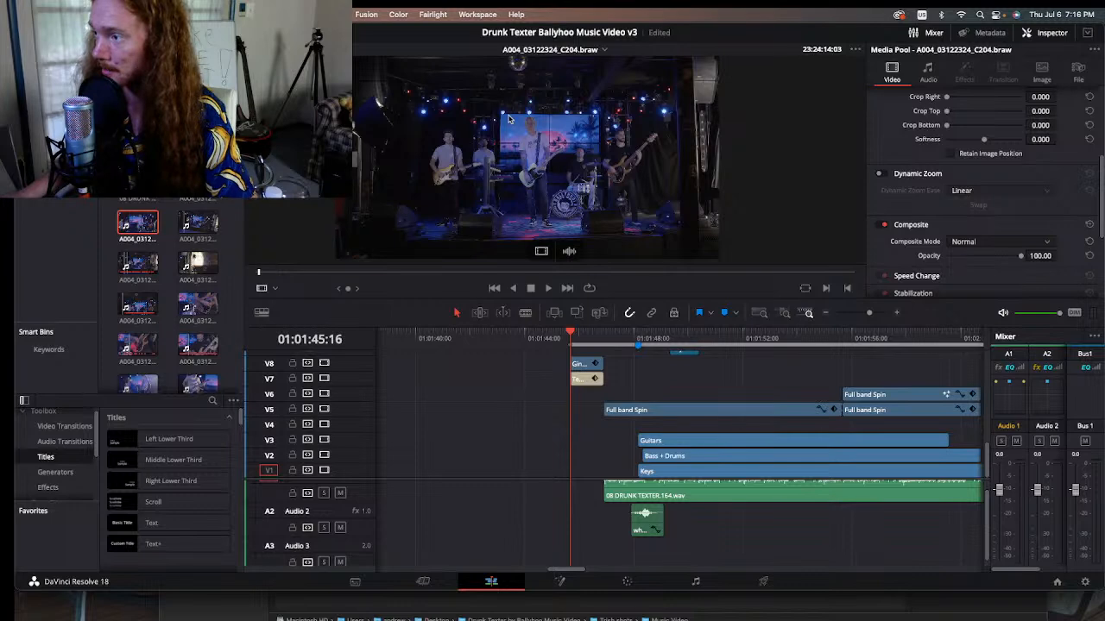
{"action": "scroll", "coordinate": [449, 128], "scroll_direction": "down", "scroll_amount": 2}
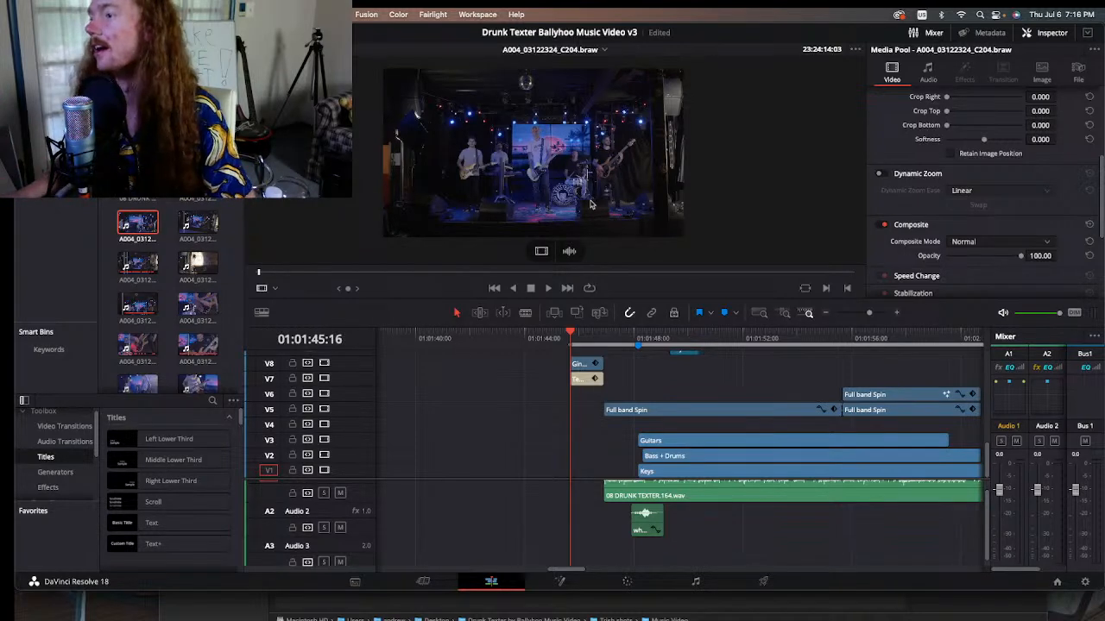
{"action": "scroll", "coordinate": [550, 218], "scroll_direction": "up", "scroll_amount": 2}
{"action": "scroll", "coordinate": [539, 185], "scroll_direction": "up", "scroll_amount": 3}
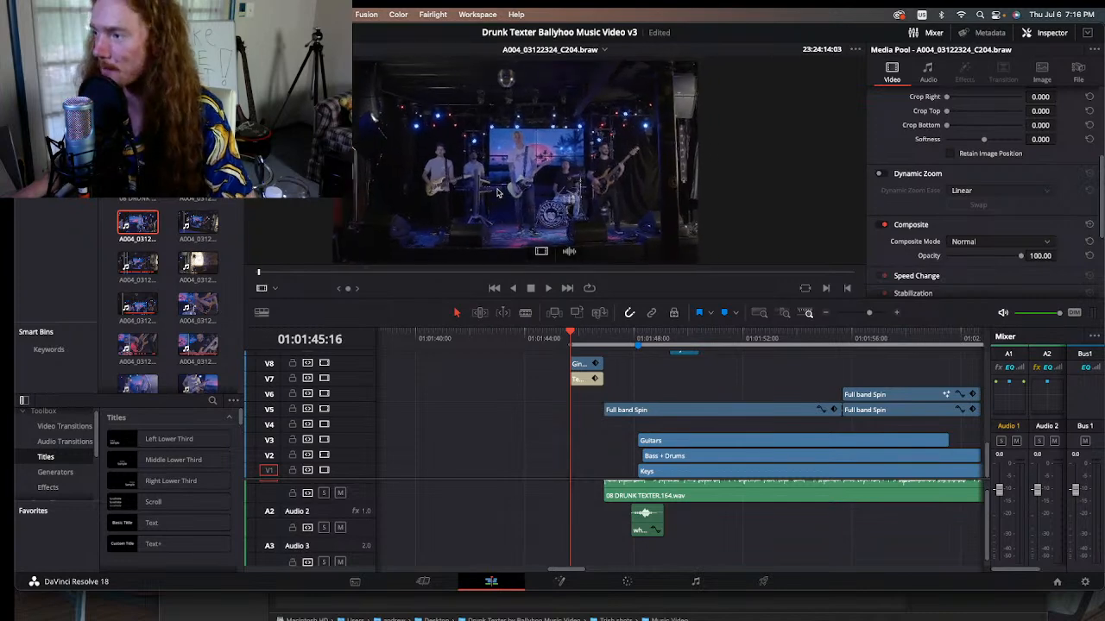
{"action": "scroll", "coordinate": [494, 193], "scroll_direction": "down", "scroll_amount": 2}
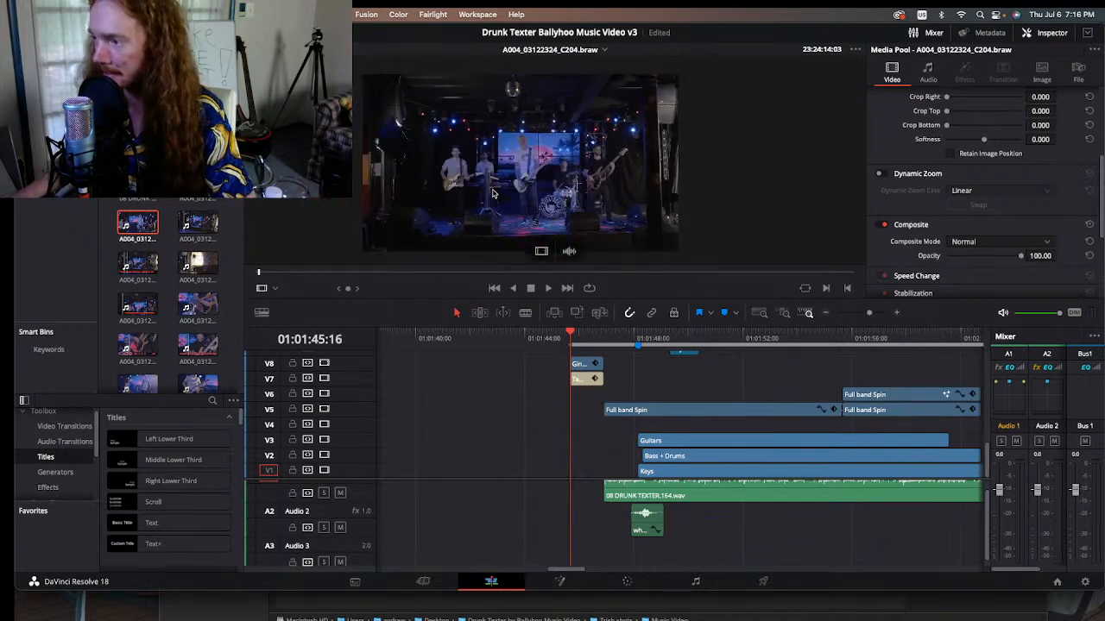
Step: Examine the raw full-band frame at different magnifications, keeping the whole stage in view
{"action": "scroll", "coordinate": [514, 190], "scroll_direction": "down", "scroll_amount": 1}
{"action": "left_click_drag", "start_coordinate": [507, 190], "coordinate": [536, 185]}
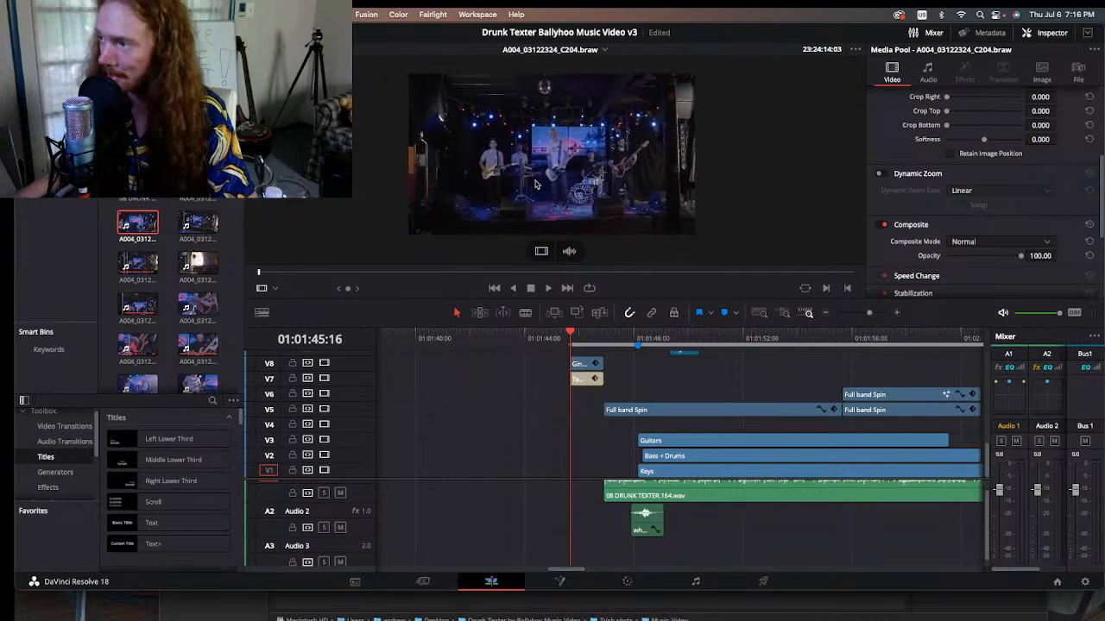
{"action": "scroll", "coordinate": [534, 183], "scroll_direction": "up", "scroll_amount": 1}
{"action": "scroll", "coordinate": [533, 189], "scroll_direction": "down", "scroll_amount": 1}
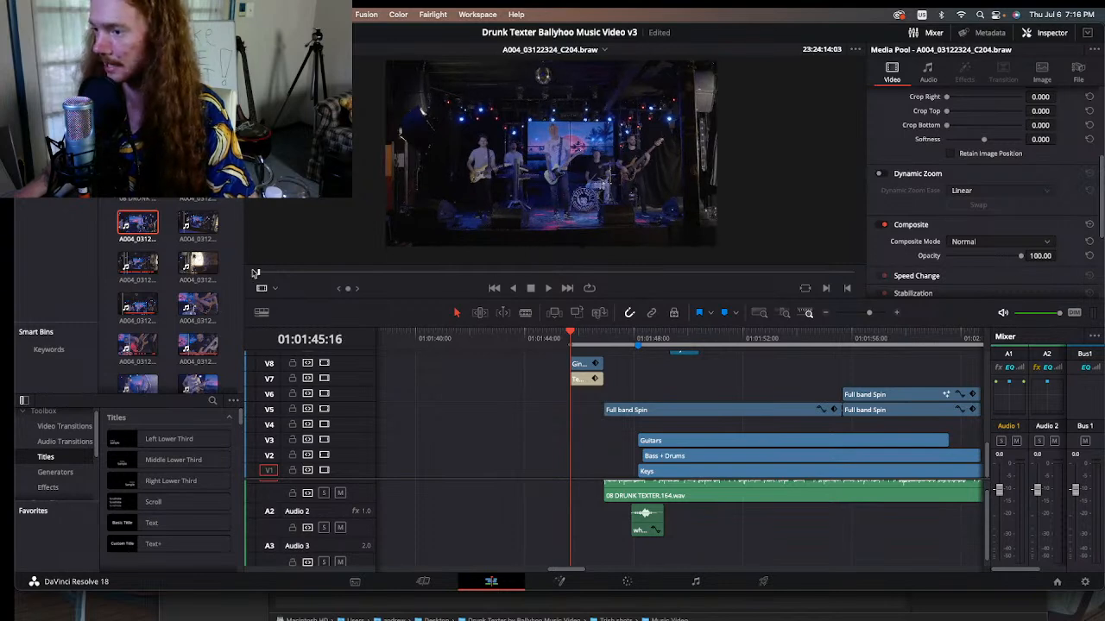
Step: Scrub through the raw take A004_03122324_C204.braw to review how the band's framing shifts from start to end
{"action": "left_click_drag", "start_coordinate": [259, 274], "coordinate": [275, 277]}
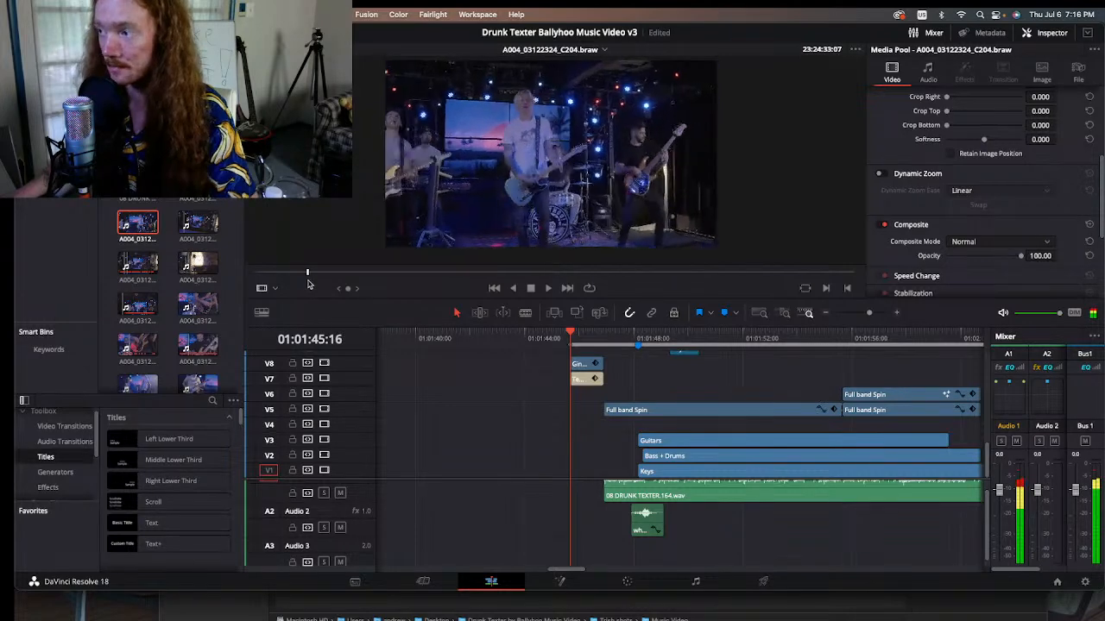
{"action": "left_click_drag", "start_coordinate": [308, 284], "coordinate": [323, 285]}
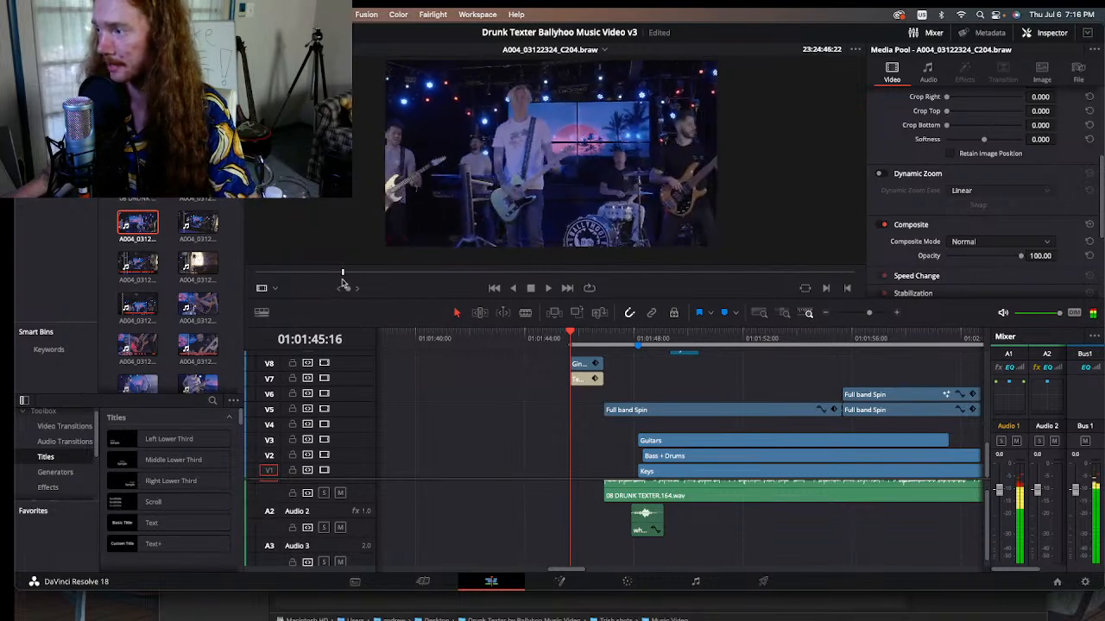
{"action": "left_click_drag", "start_coordinate": [348, 282], "coordinate": [371, 284]}
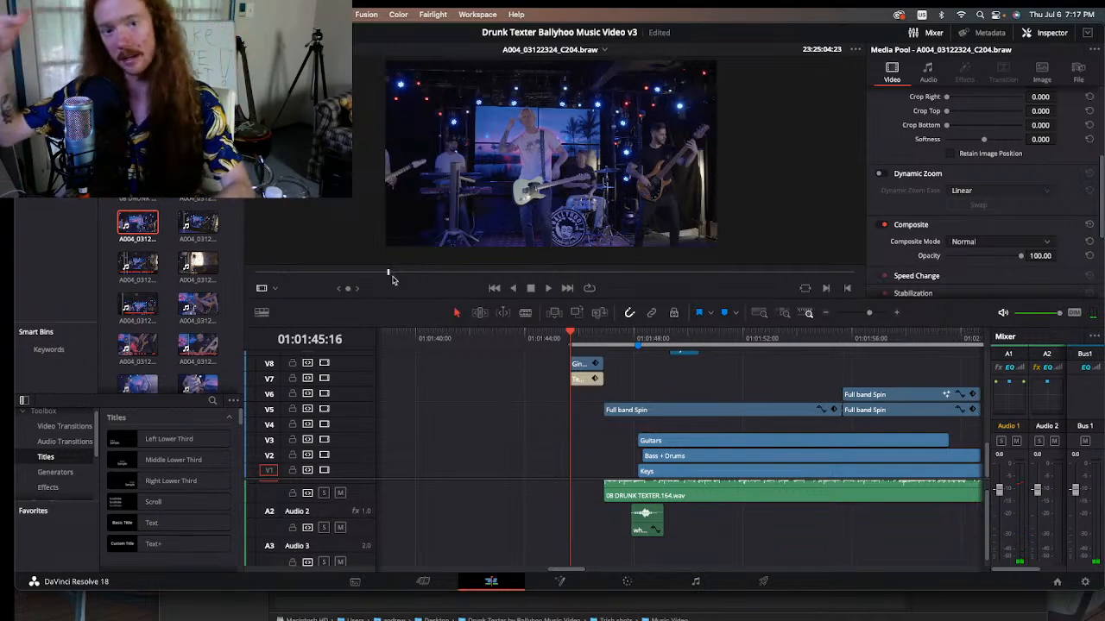
{"action": "left_click", "coordinate": [388, 275]}
{"action": "left_click_drag", "start_coordinate": [389, 274], "coordinate": [423, 273]}
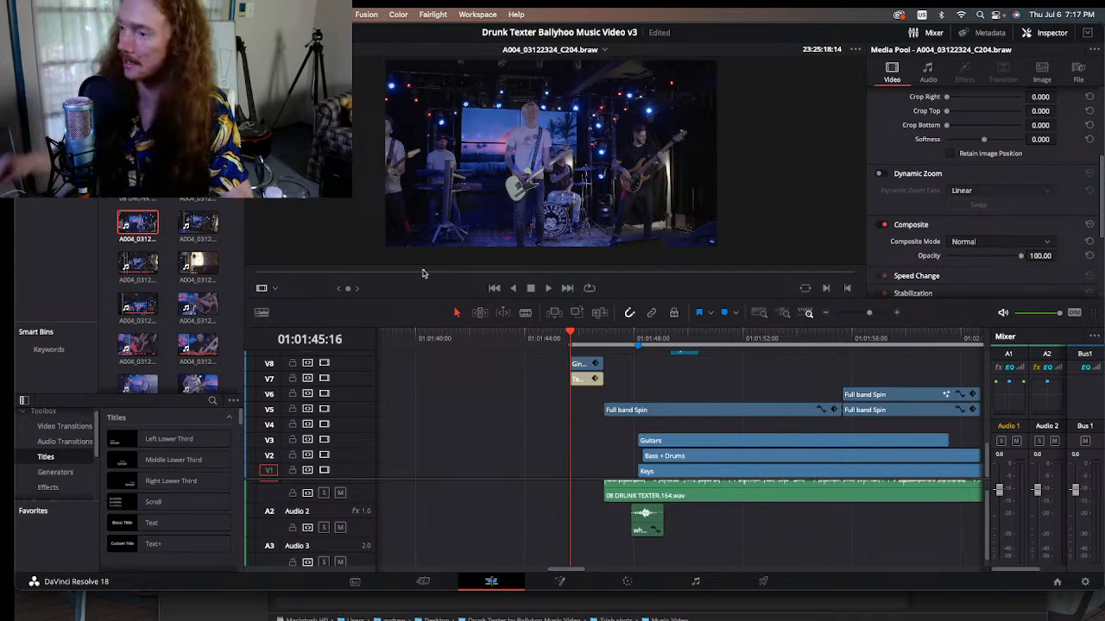
{"action": "left_click_drag", "start_coordinate": [424, 274], "coordinate": [443, 280]}
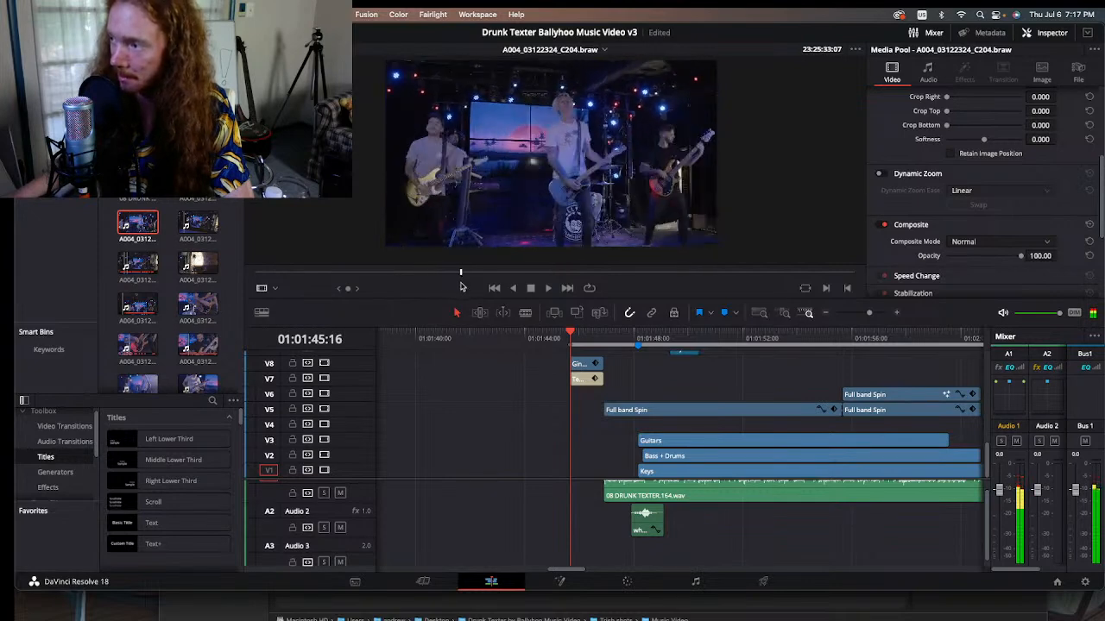
{"action": "left_click_drag", "start_coordinate": [467, 274], "coordinate": [802, 269]}
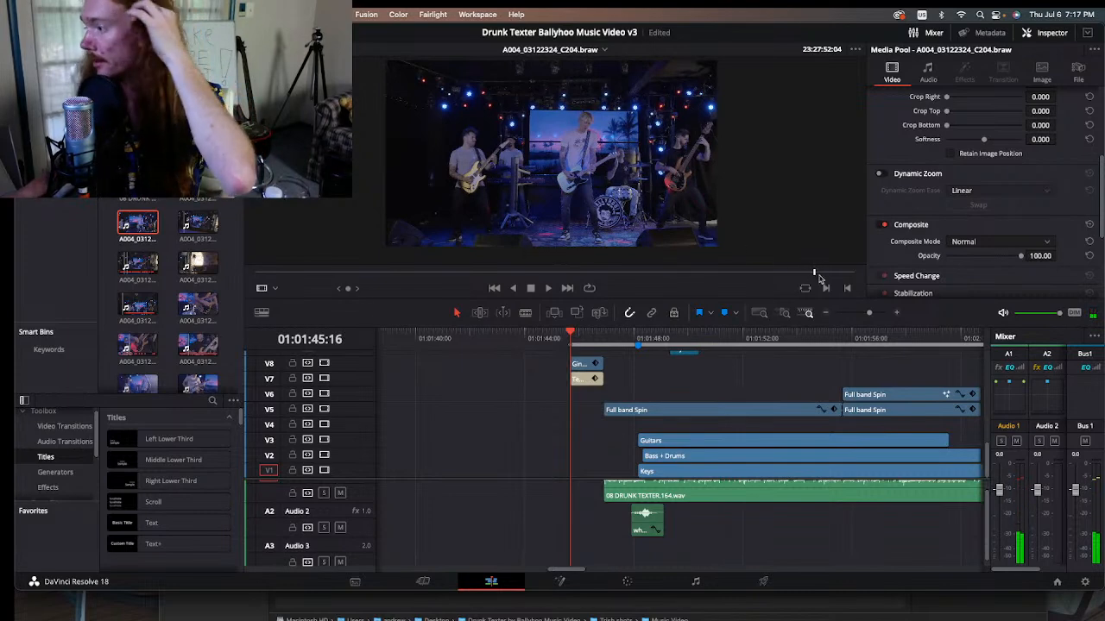
{"action": "left_click_drag", "start_coordinate": [820, 278], "coordinate": [812, 275]}
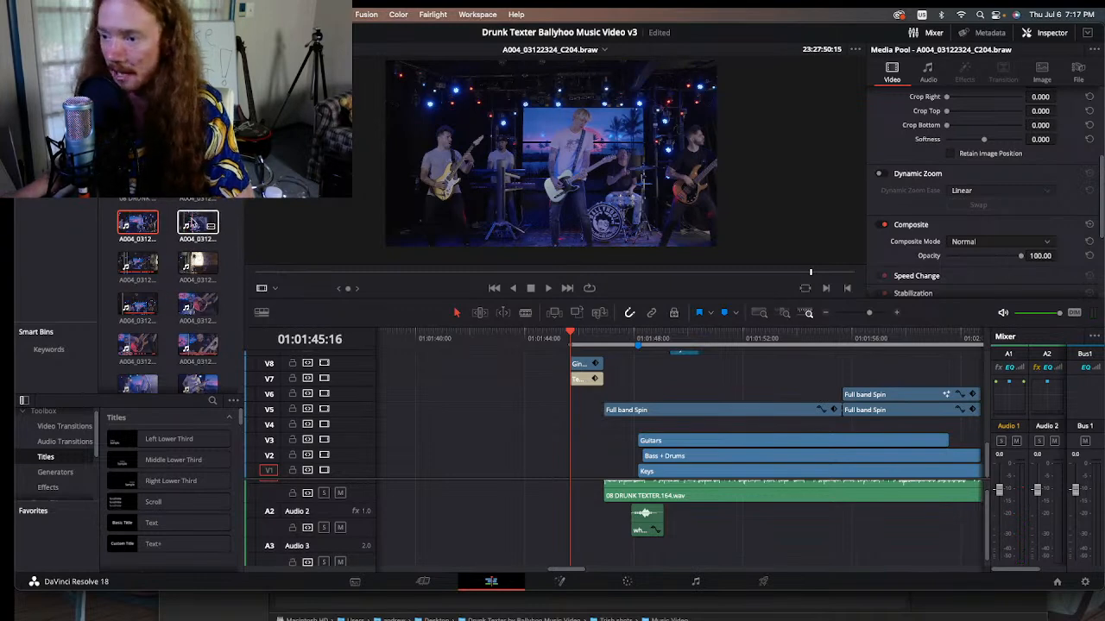
Step: Open the raw clip A004_03122330_C205.braw and scrub to the part where the camera is rotated sideways
{"action": "left_click", "coordinate": [191, 224]}
{"action": "double_click", "coordinate": [193, 222]}
{"action": "left_click_drag", "start_coordinate": [313, 274], "coordinate": [455, 259]}
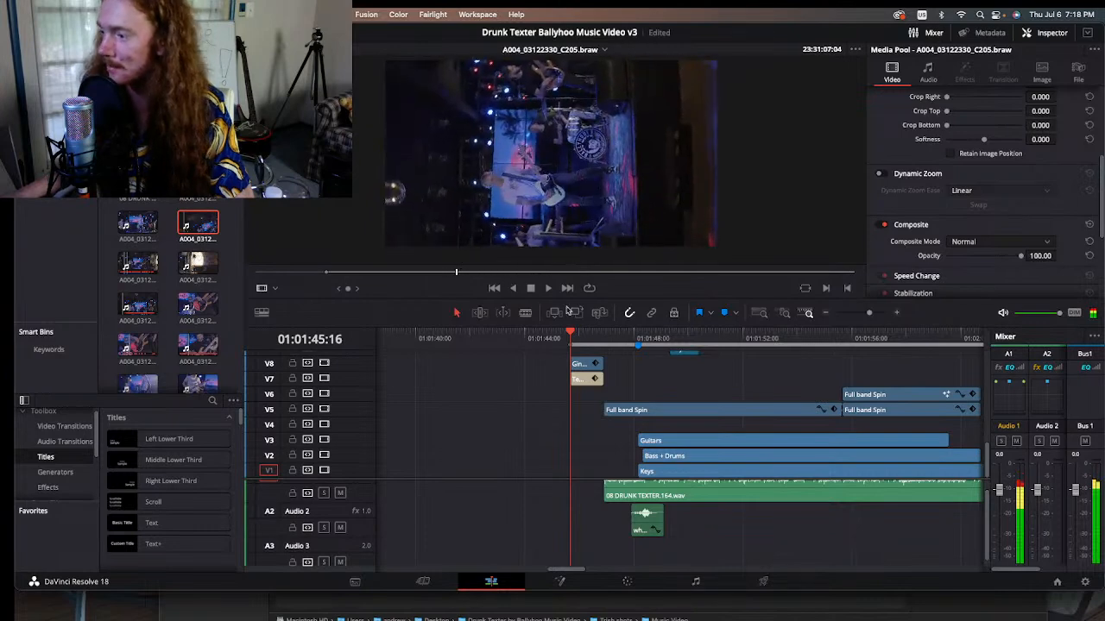
Step: Disable the title text and compound clips on tracks V11 and V12 above the opening Full band Spin clip
{"action": "left_click", "coordinate": [605, 340]}
{"action": "left_click", "coordinate": [617, 340]}
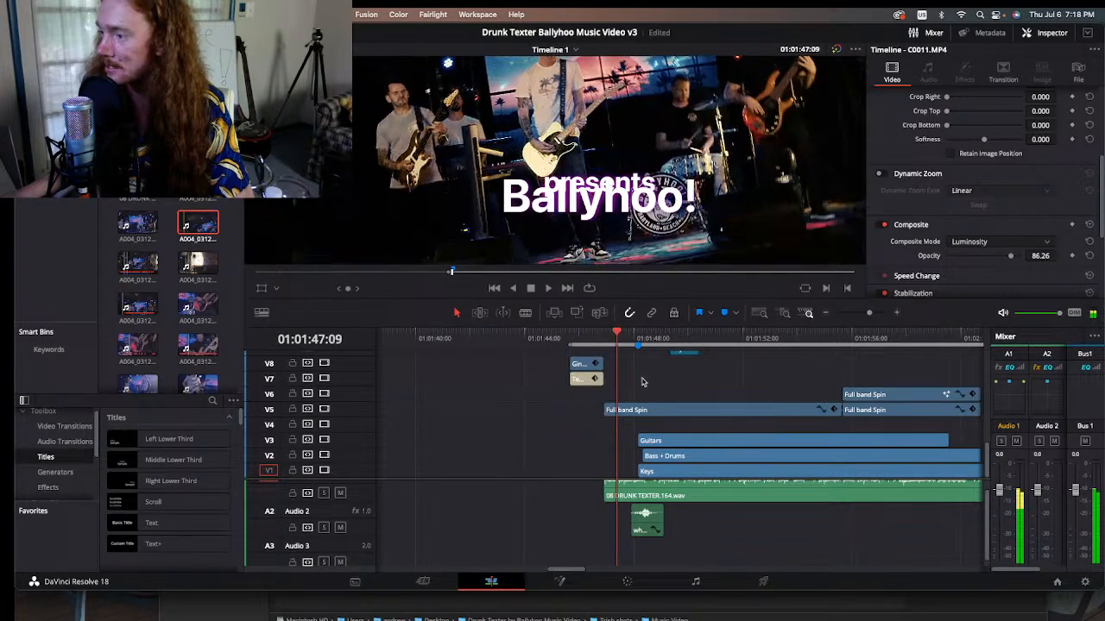
{"action": "scroll", "coordinate": [630, 384], "scroll_direction": "up", "scroll_amount": 5}
{"action": "left_click_drag", "start_coordinate": [584, 390], "coordinate": [656, 433]}
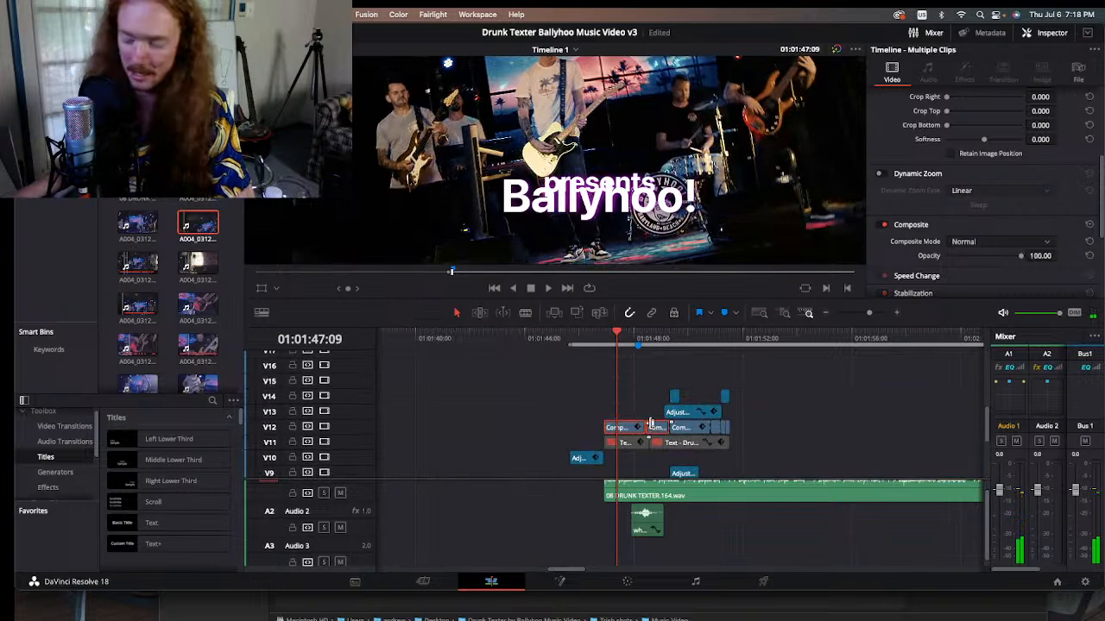
{"action": "key", "text": "d"}
{"action": "left_click", "coordinate": [693, 427]}
{"action": "key", "text": "d"}
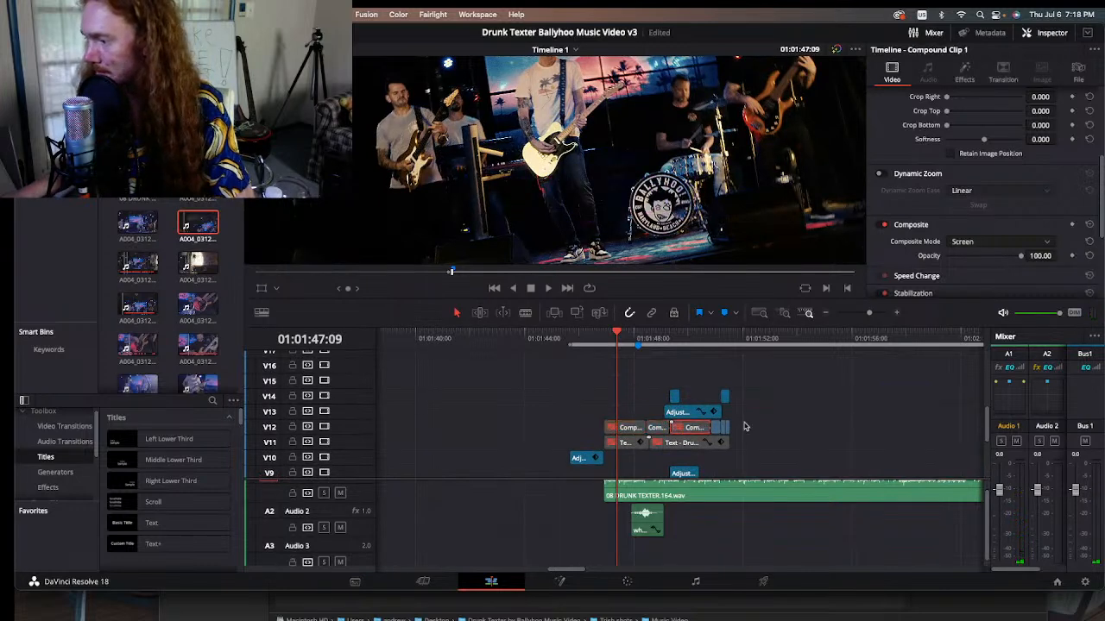
{"action": "left_click_drag", "start_coordinate": [744, 423], "coordinate": [715, 430]}
{"action": "key", "text": "d"}
Step: Play the opening full-band spin without its titles, then return to its start at 01:01:46:22
{"action": "key", "text": "space"}
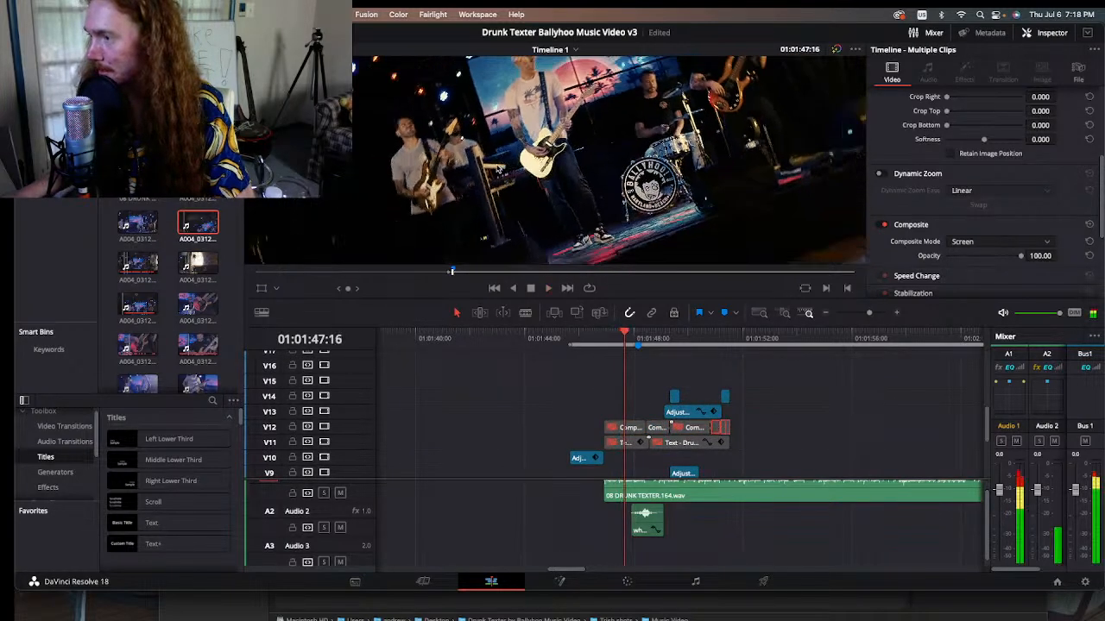
{"action": "key", "text": "space"}
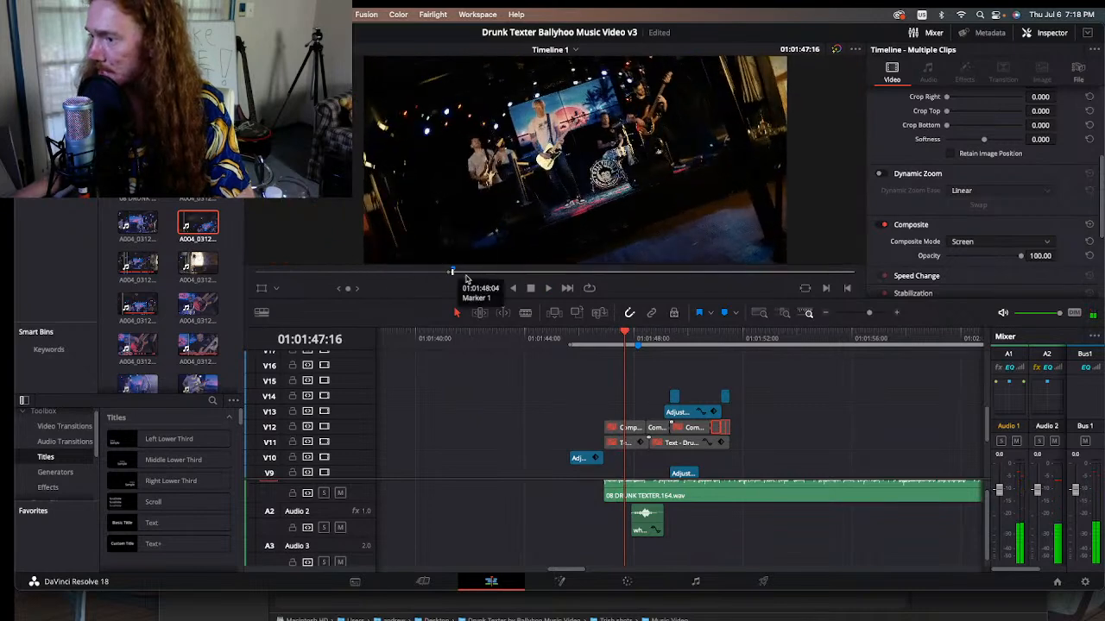
{"action": "left_click", "coordinate": [453, 271]}
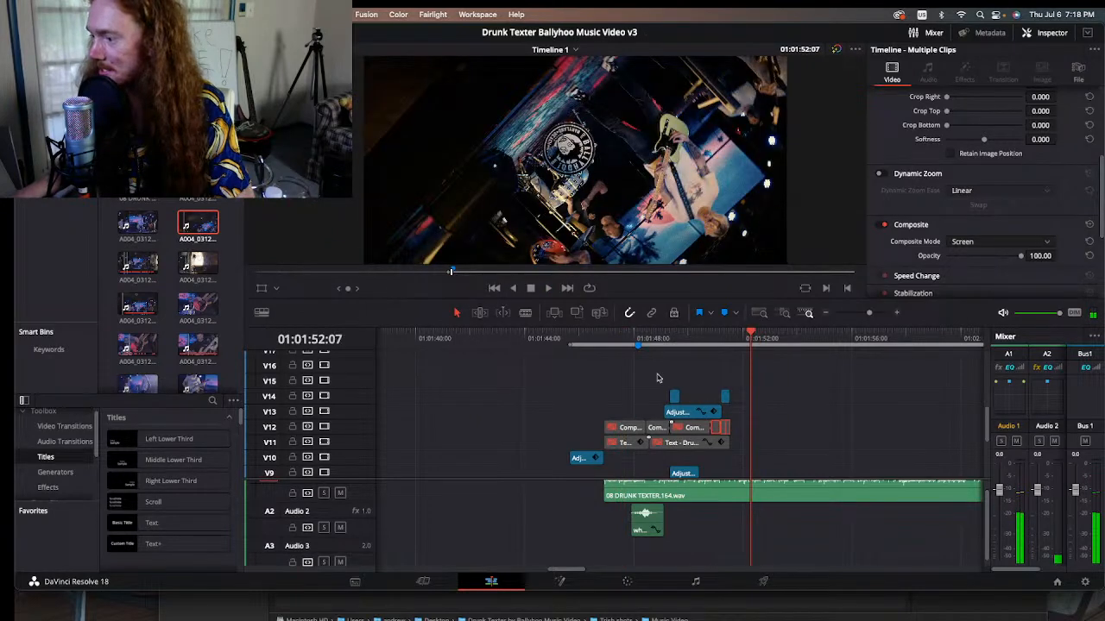
{"action": "left_click_drag", "start_coordinate": [614, 331], "coordinate": [605, 326]}
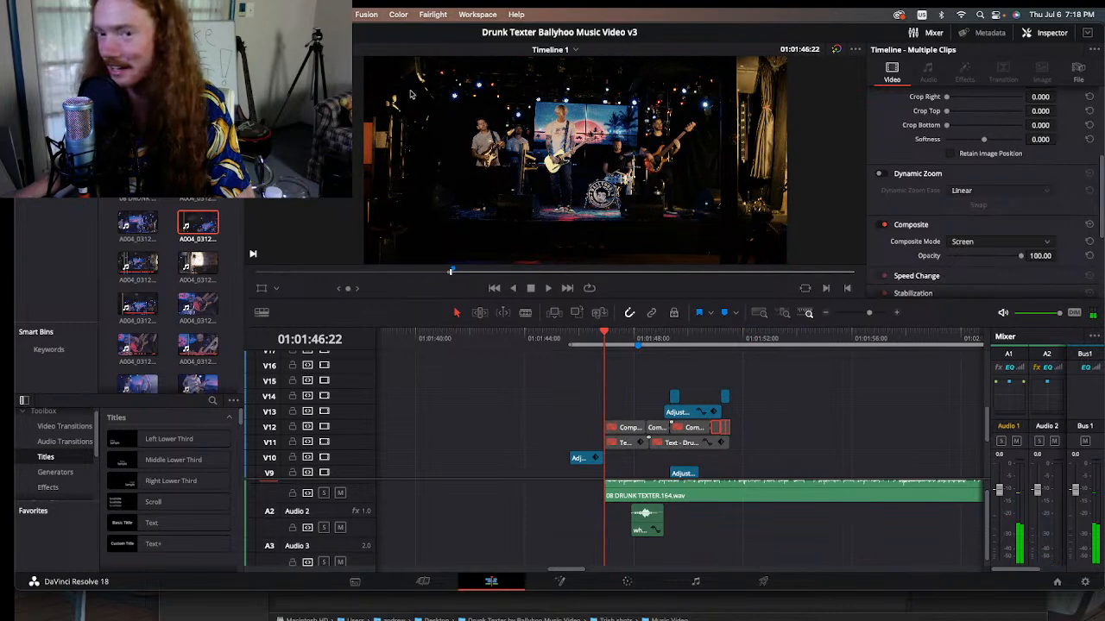
Step: Inspect the stage edge and light beside the guitarist up close, then return to the full opening frame
{"action": "scroll", "coordinate": [397, 160], "scroll_direction": "up", "scroll_amount": 5}
{"action": "scroll", "coordinate": [463, 176], "scroll_direction": "down", "scroll_amount": 2}
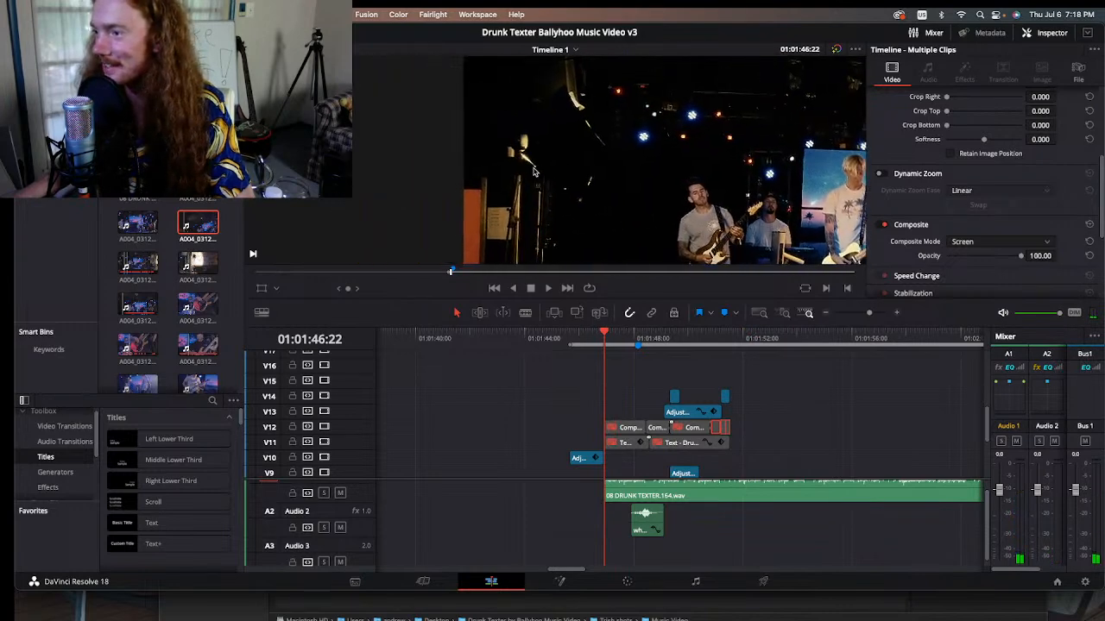
{"action": "scroll", "coordinate": [485, 185], "scroll_direction": "up", "scroll_amount": 4}
{"action": "scroll", "coordinate": [487, 188], "scroll_direction": "down", "scroll_amount": 5}
{"action": "scroll", "coordinate": [467, 216], "scroll_direction": "down", "scroll_amount": 5}
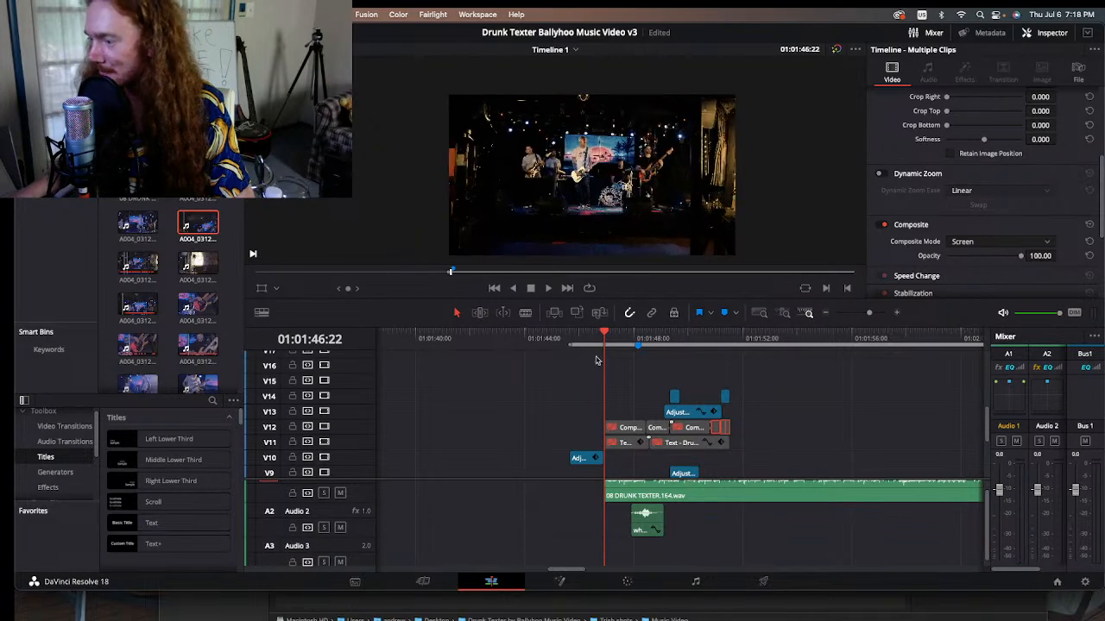
Step: Scrub through the full-band spin up to 01:01:49:03 and back to study the camera rotation
{"action": "left_click_drag", "start_coordinate": [613, 339], "coordinate": [662, 342]}
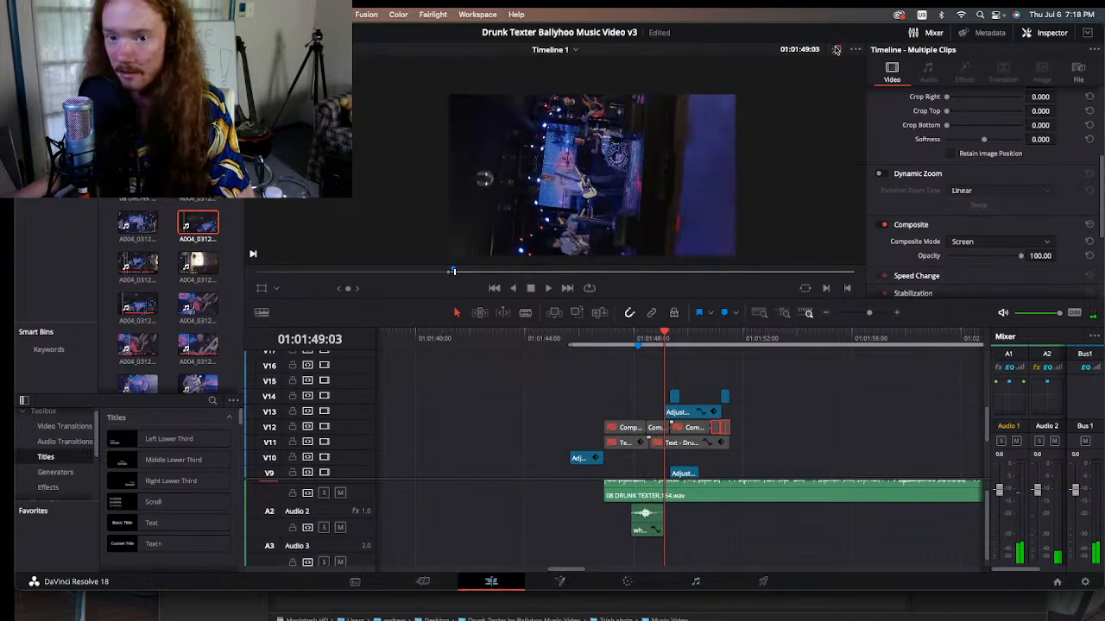
{"action": "left_click", "coordinate": [634, 341]}
{"action": "left_click", "coordinate": [617, 341]}
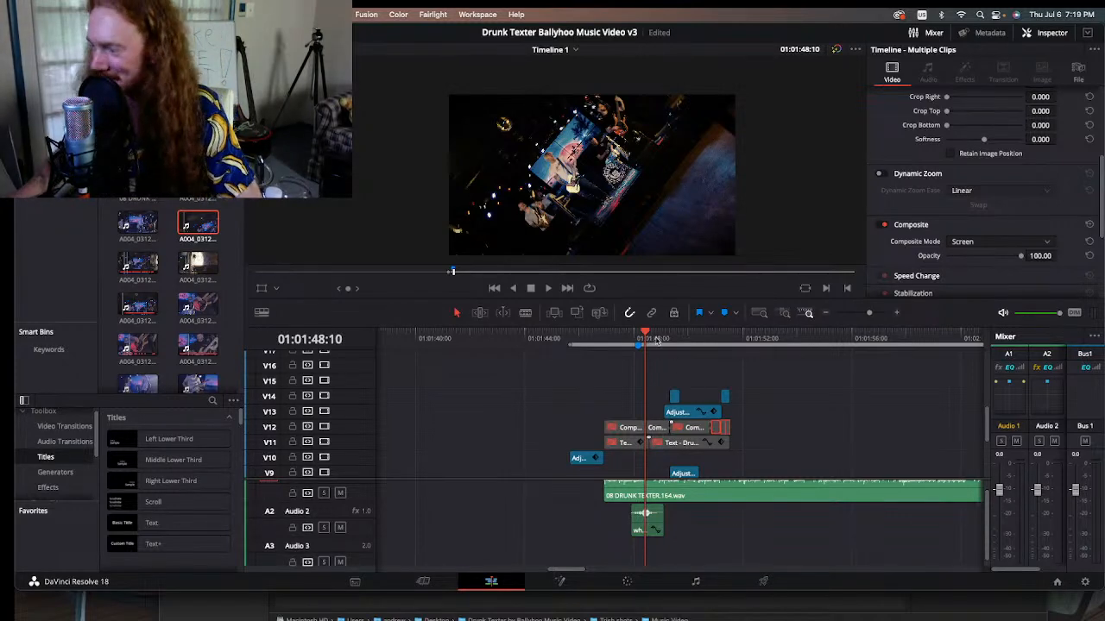
Step: Scrub onward past the first spin clip to the tilted guitar close-up at 01:01:56:12
{"action": "left_click_drag", "start_coordinate": [656, 339], "coordinate": [757, 346]}
{"action": "scroll", "coordinate": [766, 377], "scroll_direction": "down", "scroll_amount": 5}
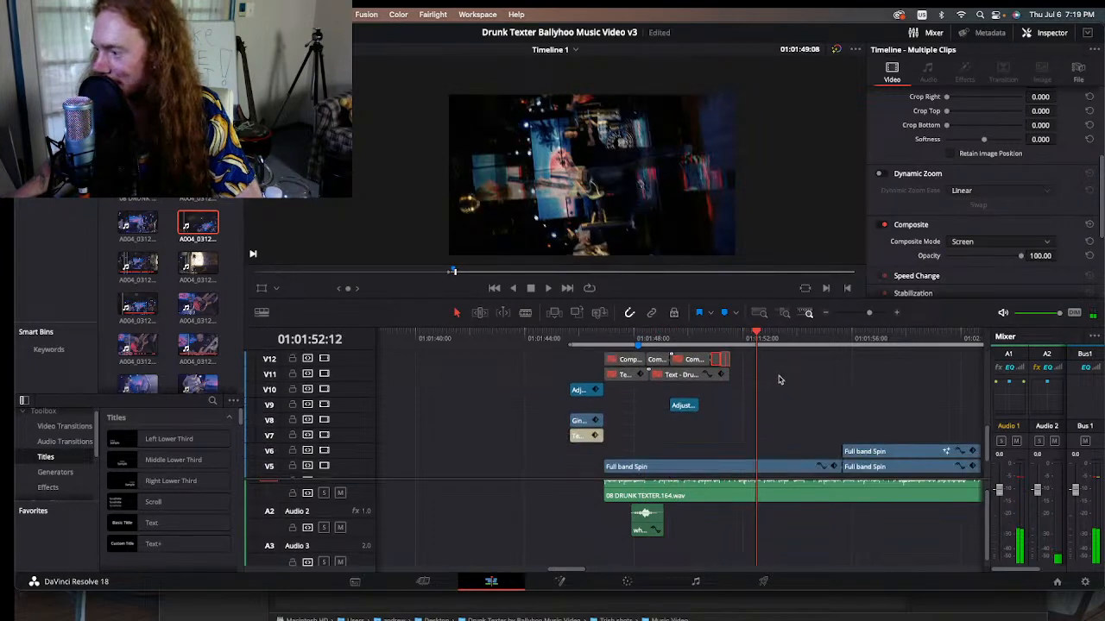
{"action": "left_click", "coordinate": [760, 338]}
{"action": "left_click_drag", "start_coordinate": [762, 338], "coordinate": [865, 338]}
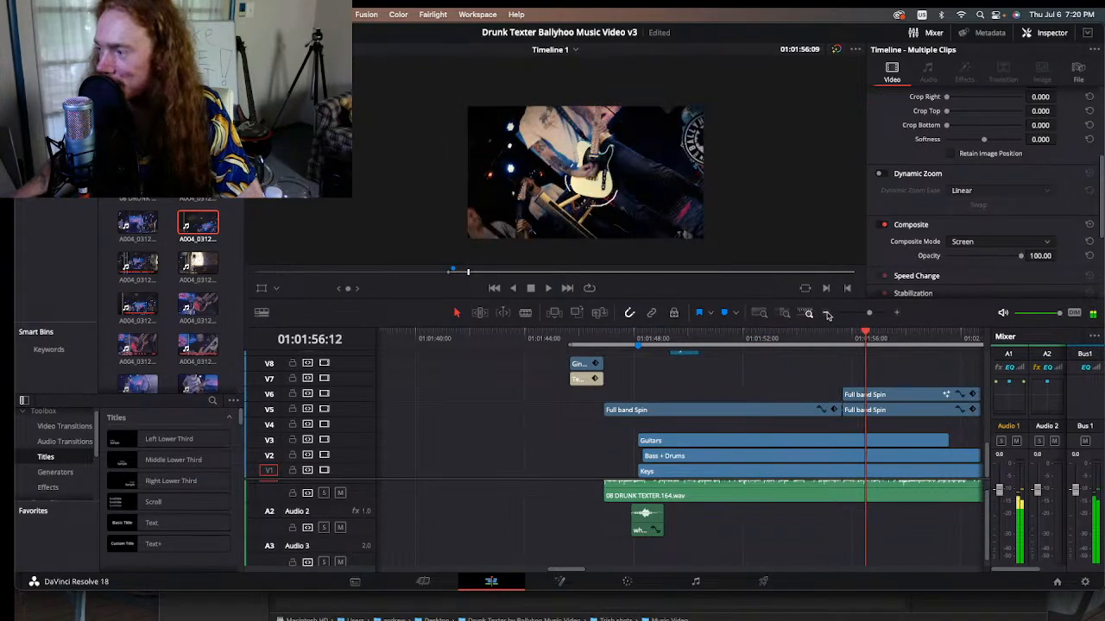
Step: Show a longer stretch of the timeline and scrub to the keyboardist close-up at 01:02:00:18
{"action": "left_click", "coordinate": [825, 314]}
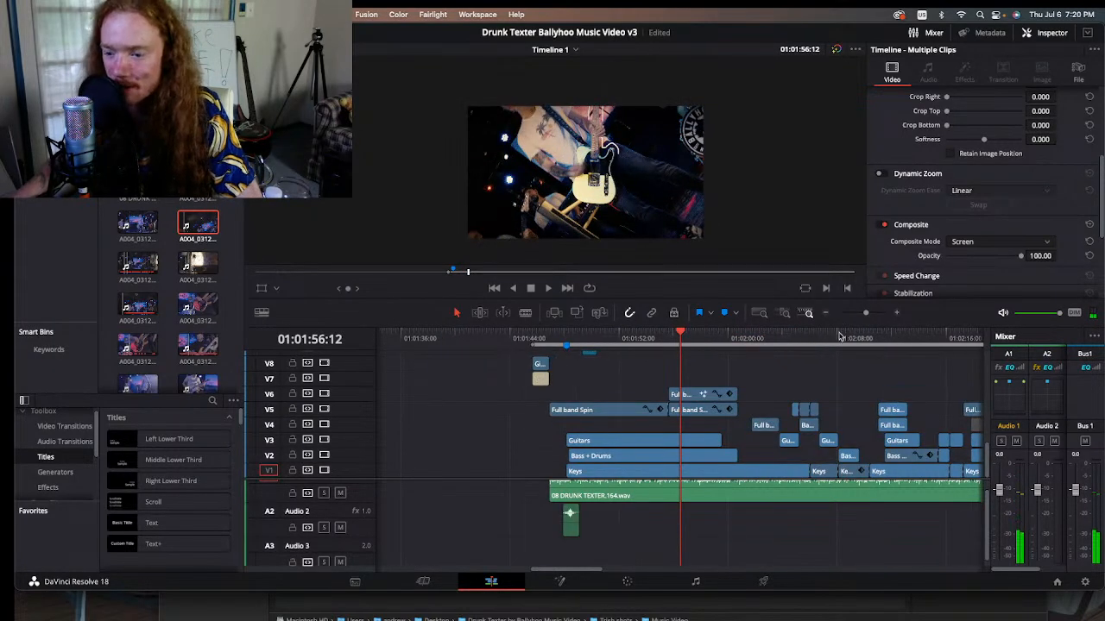
{"action": "left_click", "coordinate": [691, 339]}
{"action": "left_click_drag", "start_coordinate": [691, 339], "coordinate": [738, 339]}
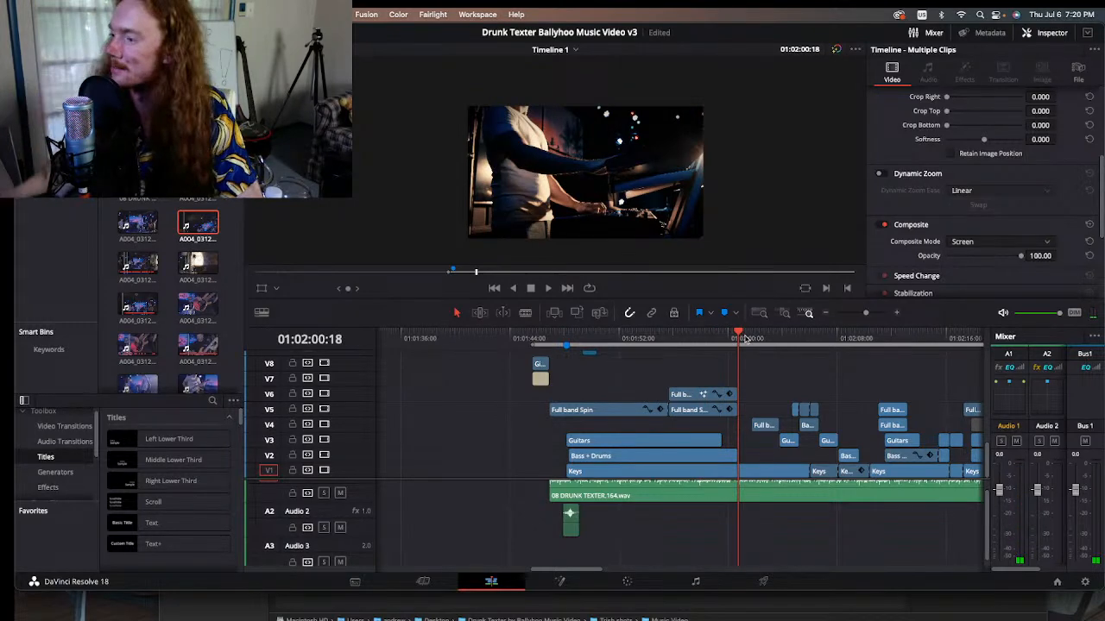
Step: Bypass the color grades and play the ungraded keyboard and full-band shots in short bursts up to 01:02:03:00
{"action": "mouse_move", "coordinate": [745, 338]}
{"action": "left_mouse_down"}
{"action": "mouse_move", "coordinate": [759, 339]}
{"action": "mouse_move", "coordinate": [747, 338]}
{"action": "left_mouse_up"}
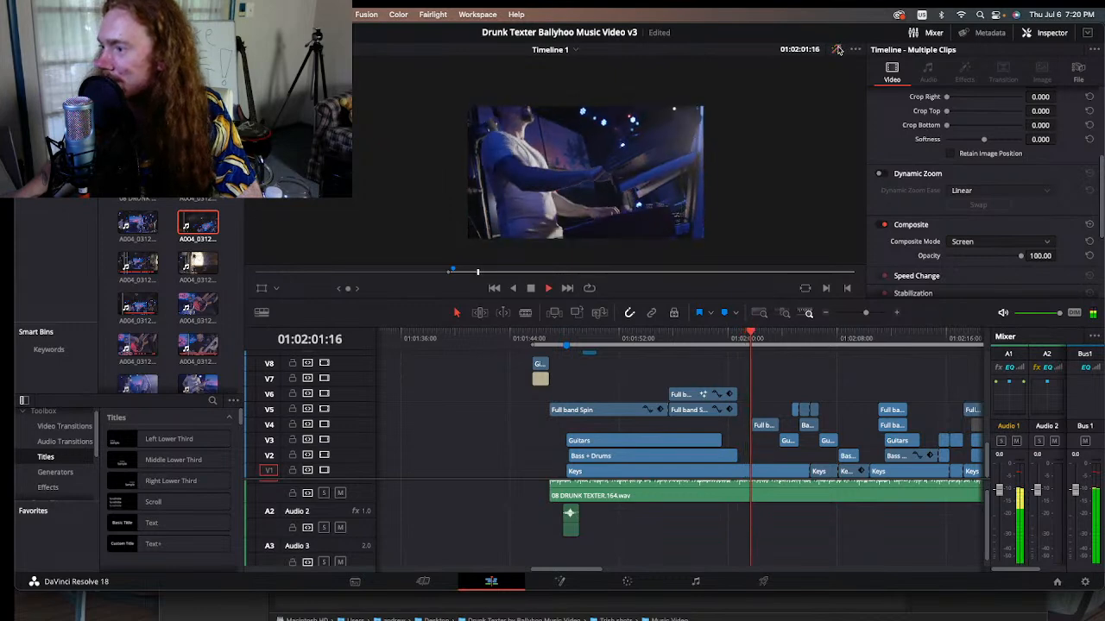
{"action": "key", "text": "space"}
{"action": "key", "text": "space"}
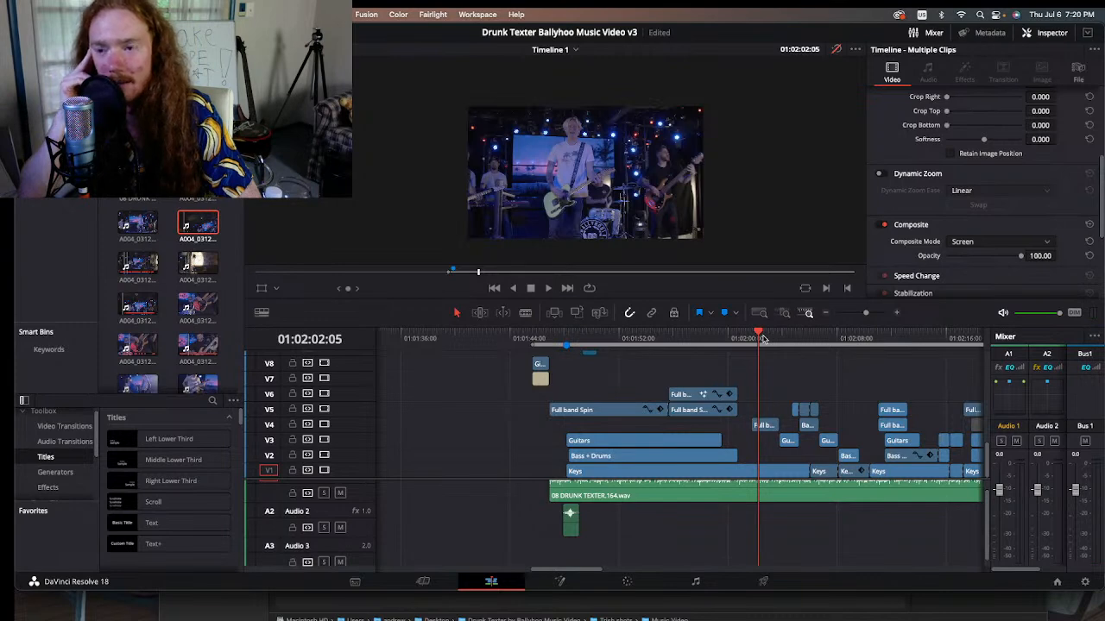
{"action": "key", "text": "space"}
{"action": "key", "text": "space"}
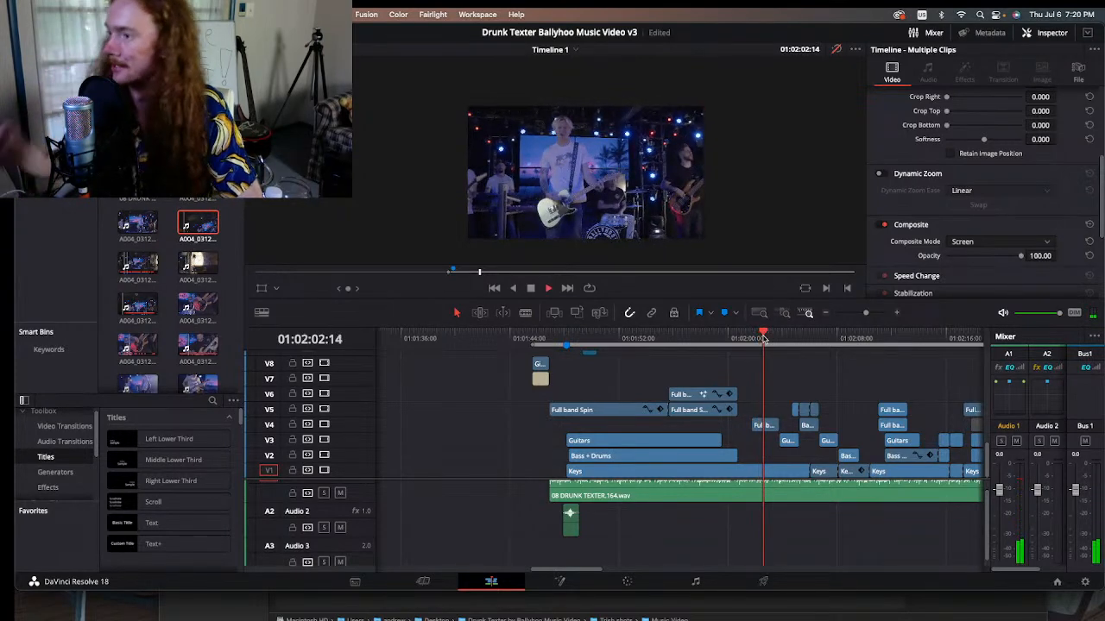
{"action": "key", "text": "space"}
Step: Look over the title and adjustment tracks above the band footage, then place the playhead at 01:02:01:18
{"action": "scroll", "coordinate": [785, 405], "scroll_direction": "up", "scroll_amount": 5}
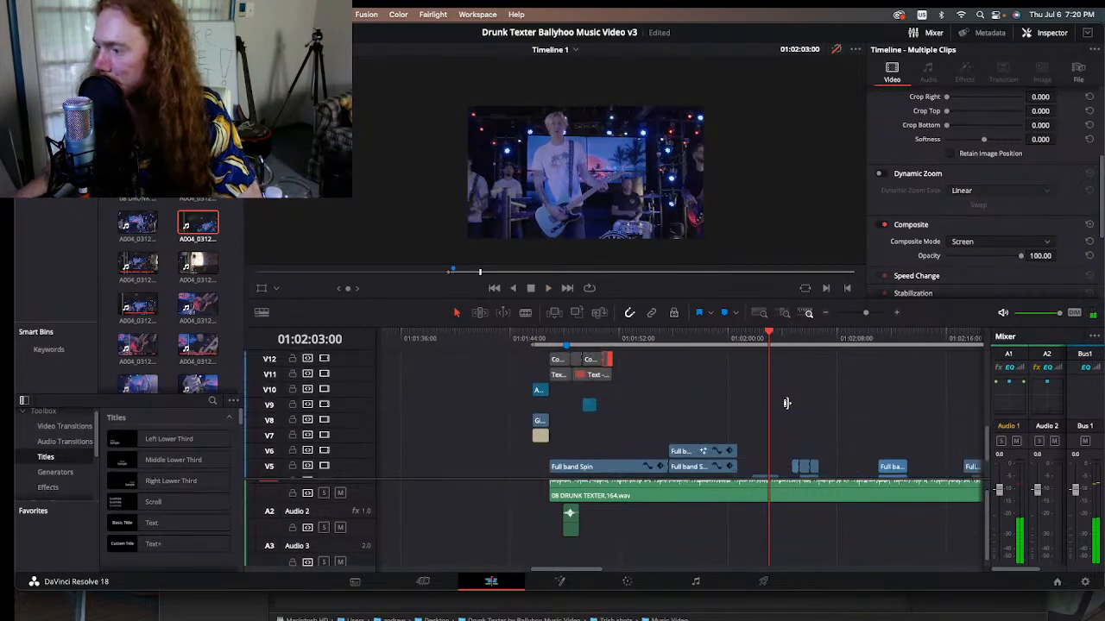
{"action": "scroll", "coordinate": [757, 418], "scroll_direction": "down", "scroll_amount": 3}
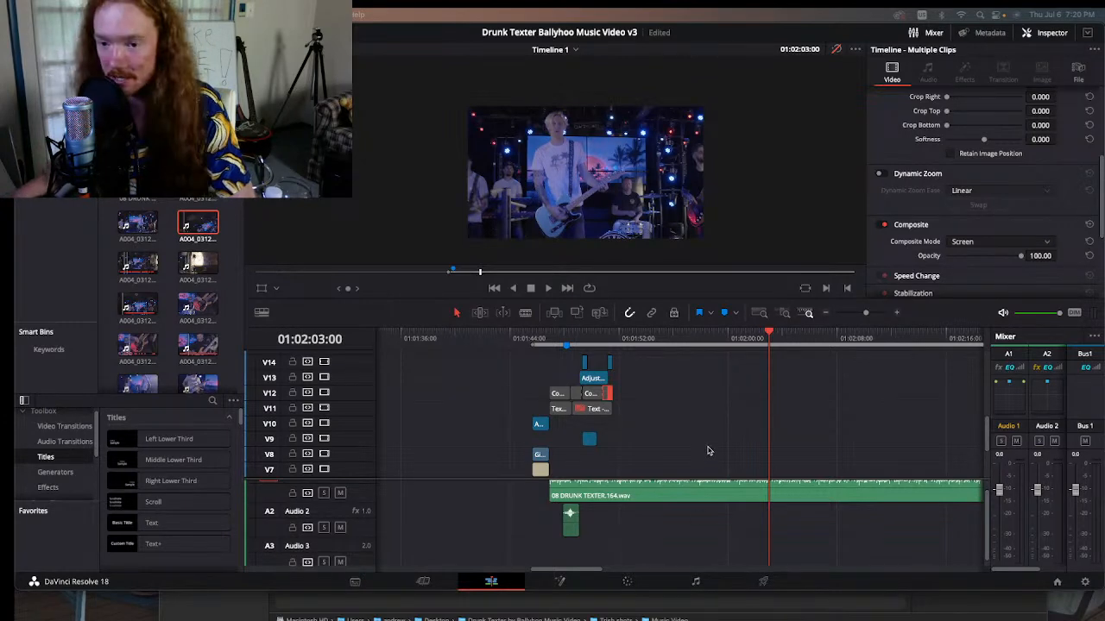
{"action": "scroll", "coordinate": [705, 462], "scroll_direction": "down", "scroll_amount": 5}
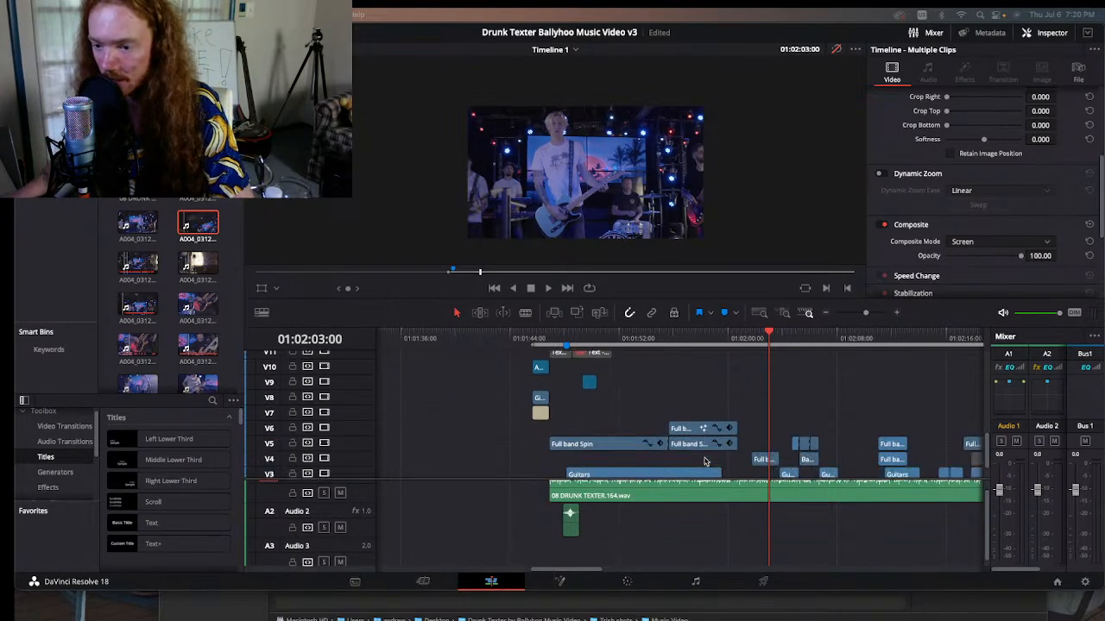
{"action": "left_click", "coordinate": [754, 331]}
Step: Compare the raw side-of-stage clip A004_03122345_C207.braw with the opening full-band frame at 01:01:46:22 on the timeline
{"action": "left_click", "coordinate": [197, 261]}
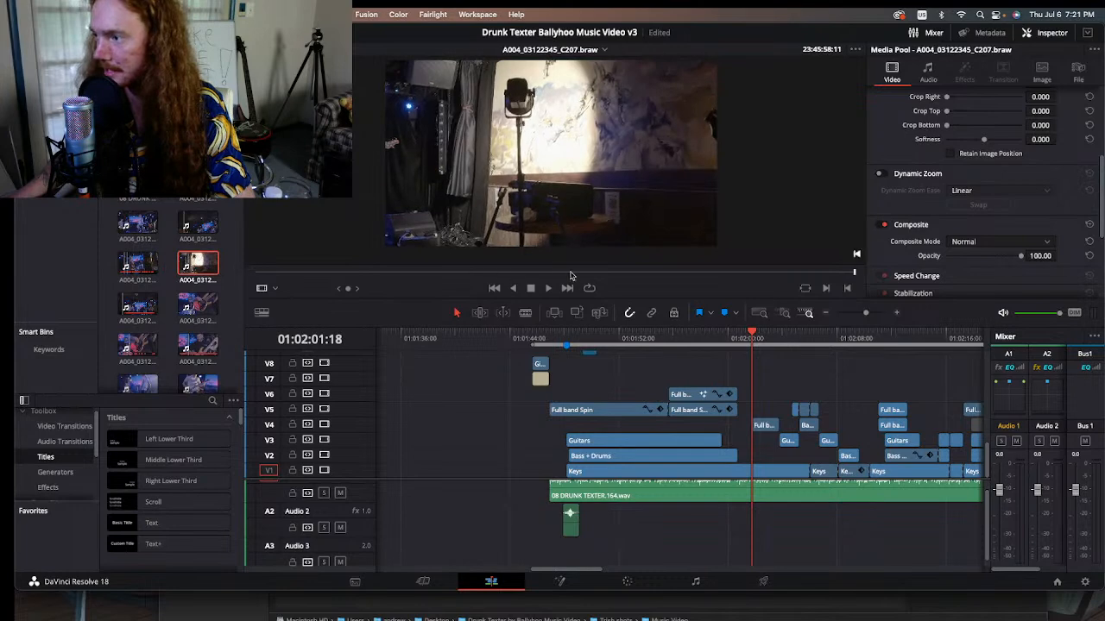
{"action": "left_click_drag", "start_coordinate": [570, 274], "coordinate": [437, 287]}
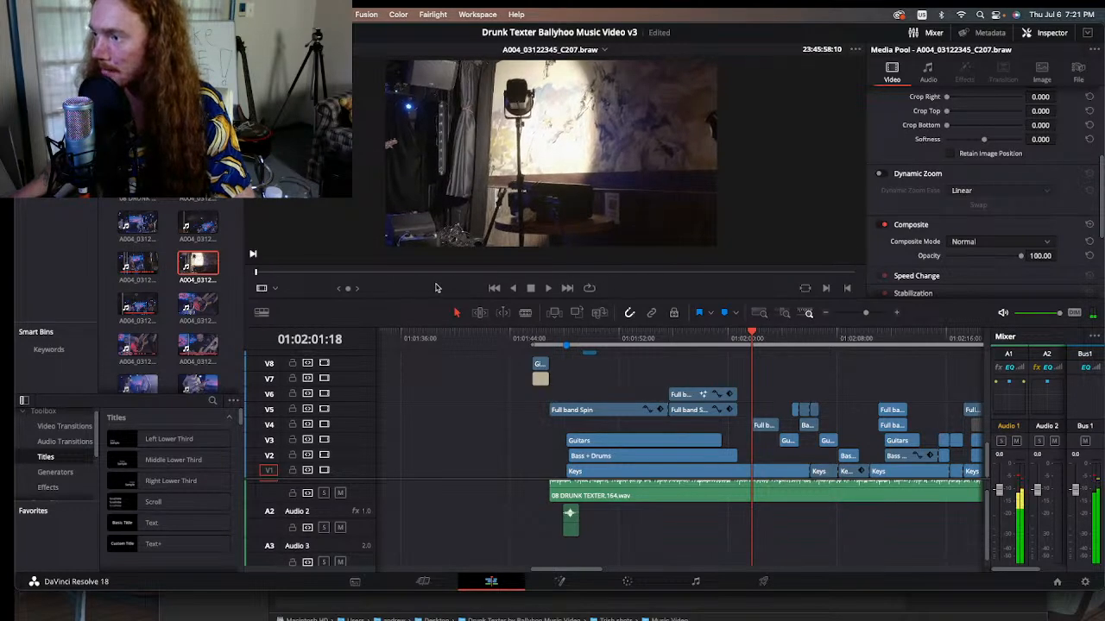
{"action": "left_click_drag", "start_coordinate": [714, 339], "coordinate": [549, 337]}
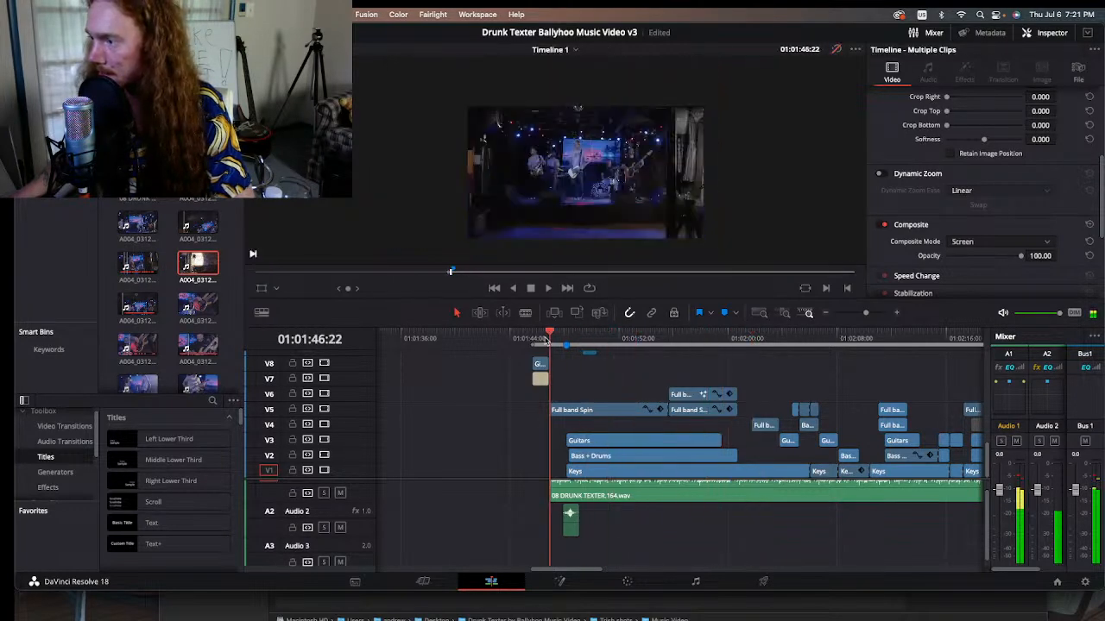
{"action": "double_click", "coordinate": [198, 261]}
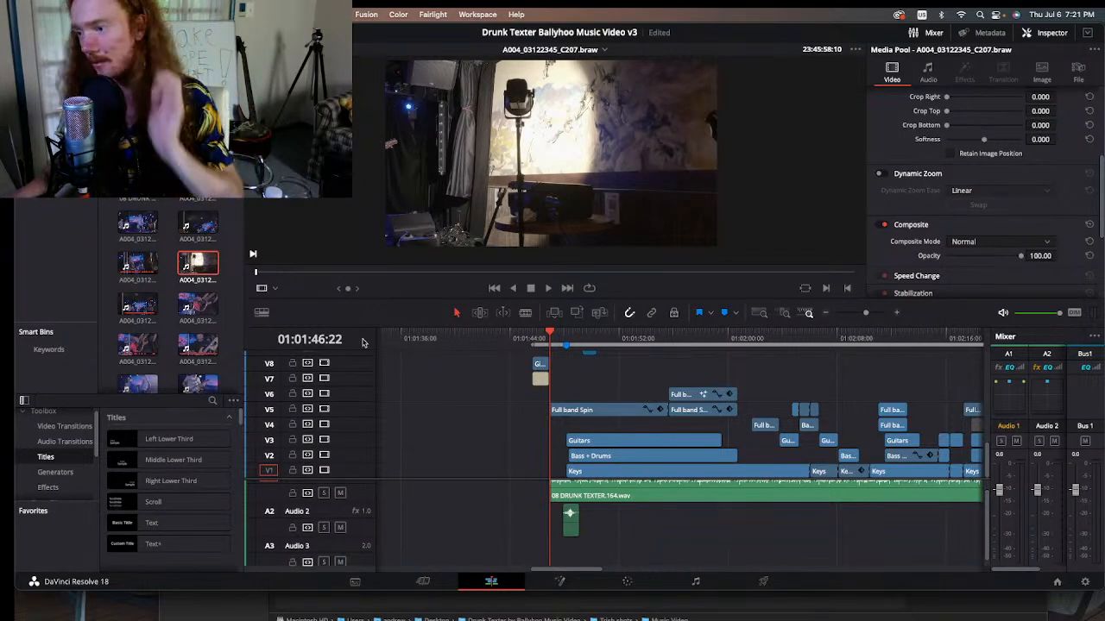
Step: Skim through the raw full-band take A004_03122347_C208.braw and the bass-and-drums take A004_03122354_C209.braw in the source viewer
{"action": "left_click", "coordinate": [138, 304]}
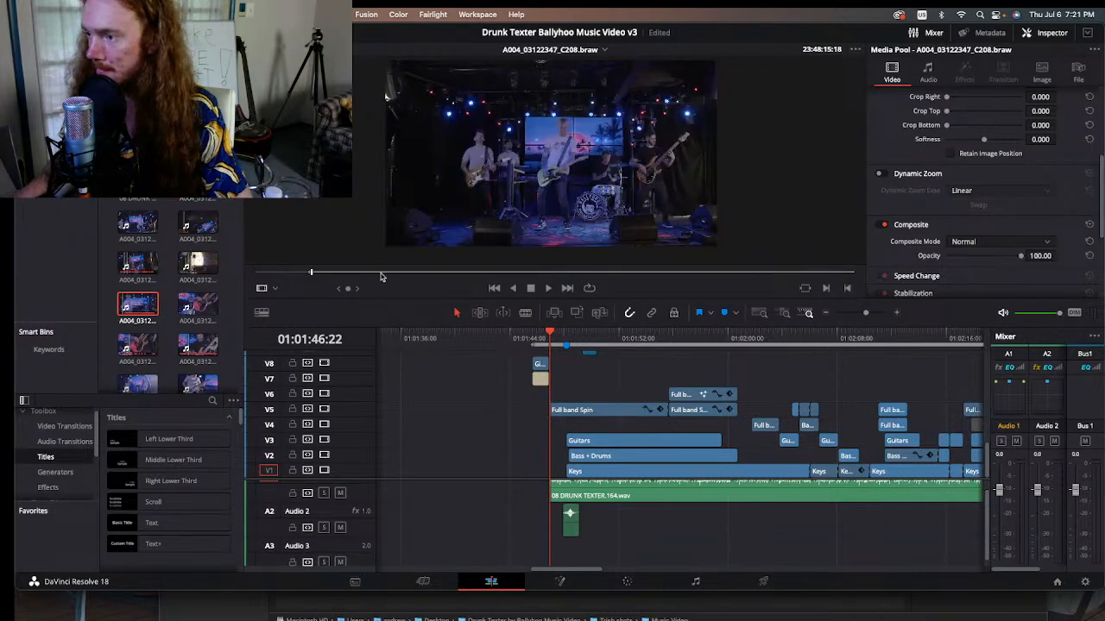
{"action": "left_click_drag", "start_coordinate": [346, 271], "coordinate": [385, 272]}
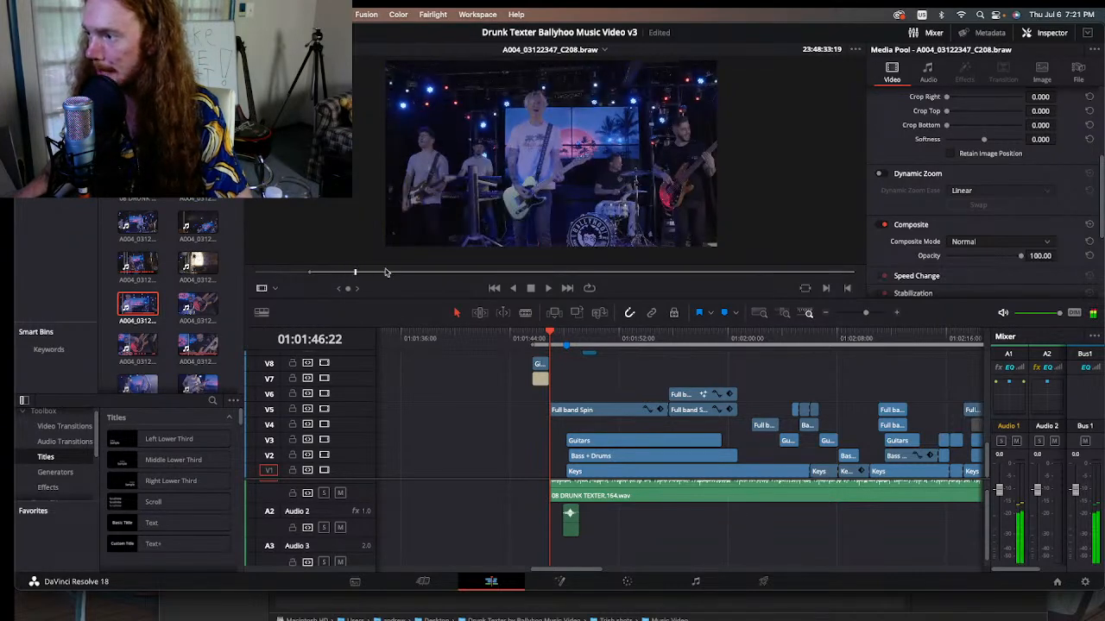
{"action": "left_click", "coordinate": [209, 304]}
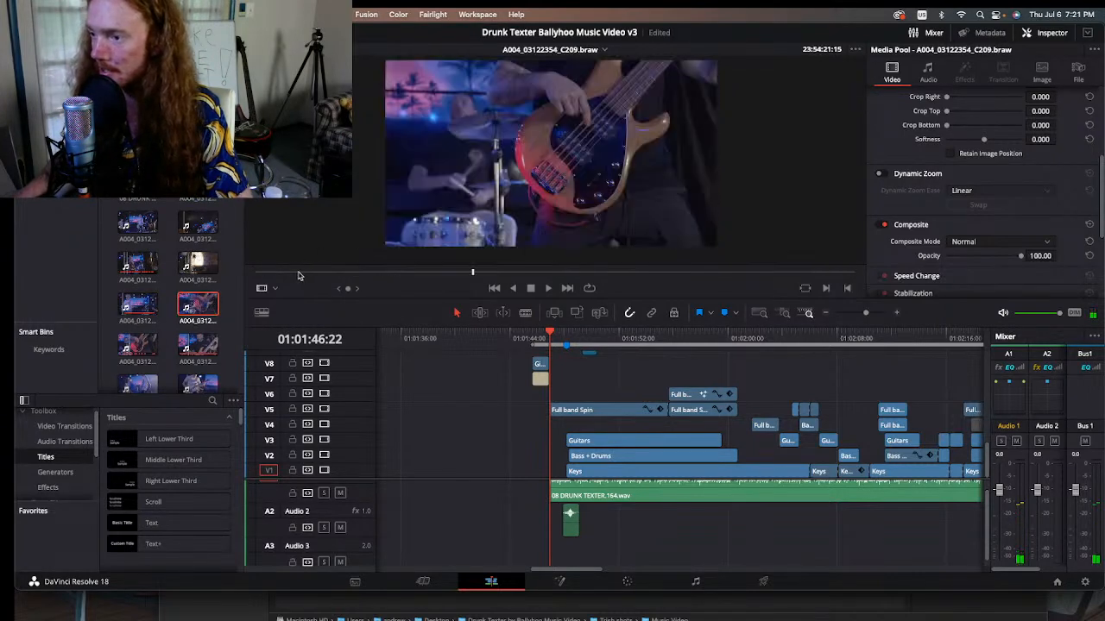
{"action": "left_click_drag", "start_coordinate": [343, 272], "coordinate": [699, 287]}
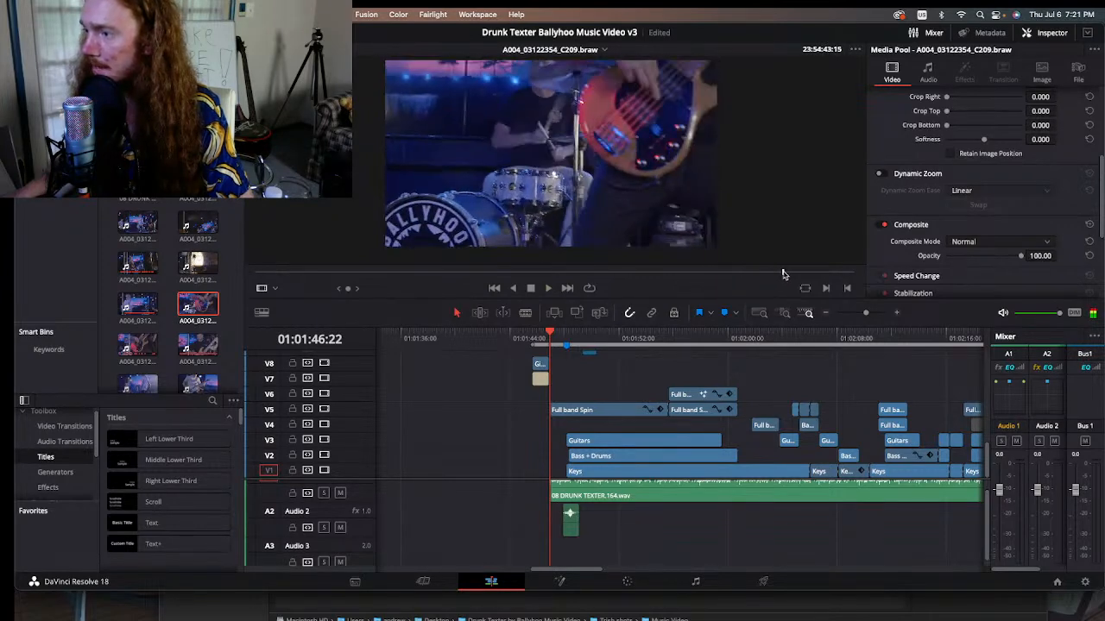
{"action": "left_click_drag", "start_coordinate": [784, 274], "coordinate": [846, 275]}
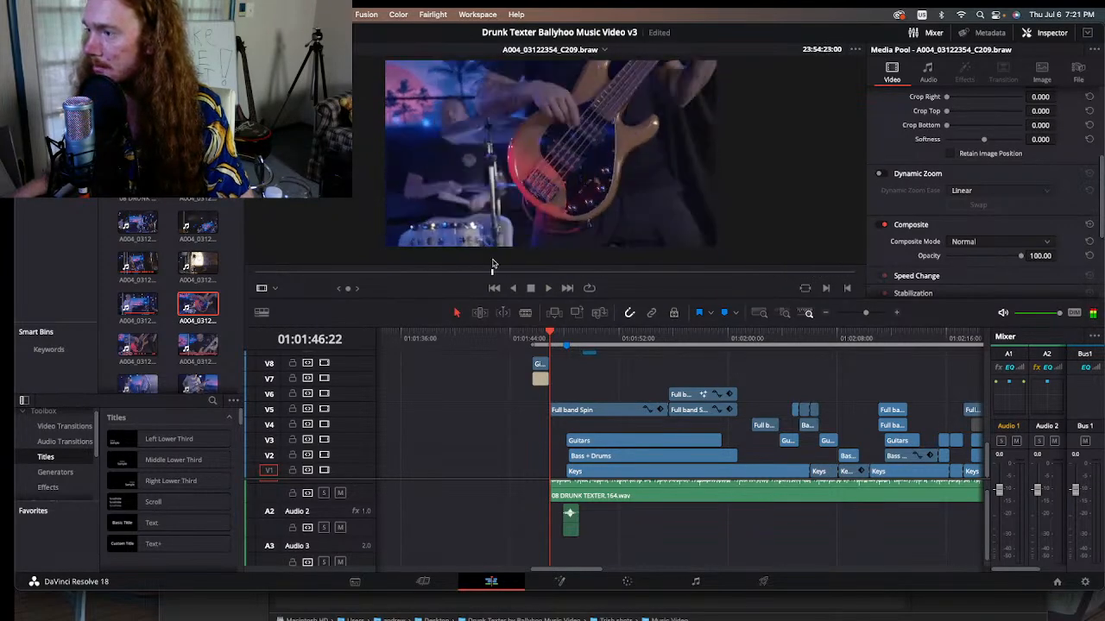
Step: Skim through the next raw bass and drum takes, A004_03122355_C210.braw and A004_03122357_C211.braw, in the source viewer
{"action": "left_click", "coordinate": [129, 352]}
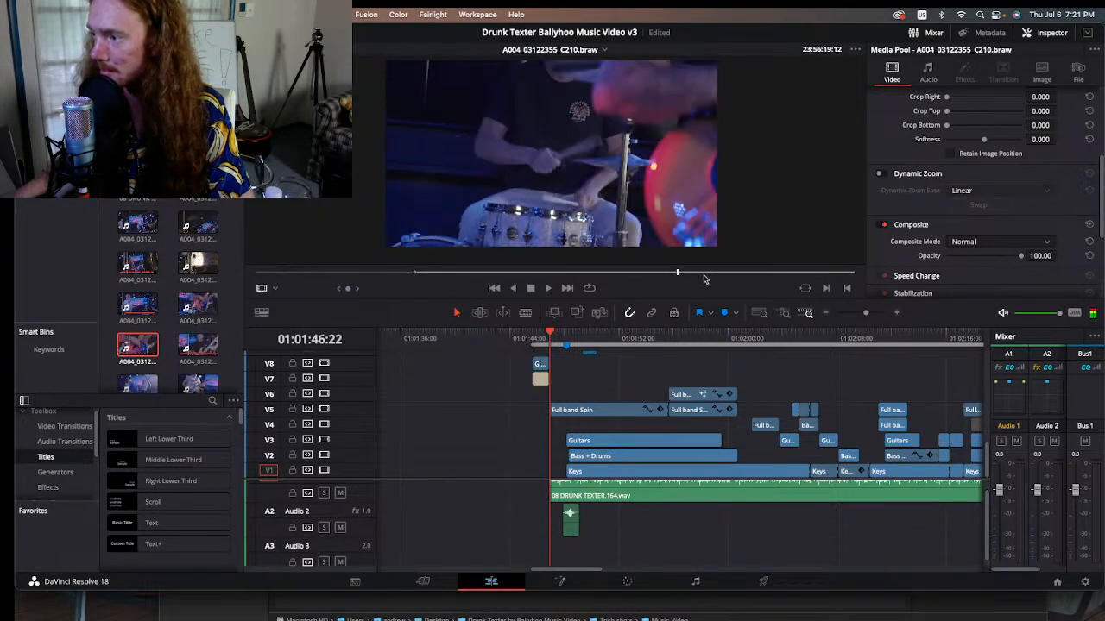
{"action": "left_click_drag", "start_coordinate": [704, 276], "coordinate": [777, 276]}
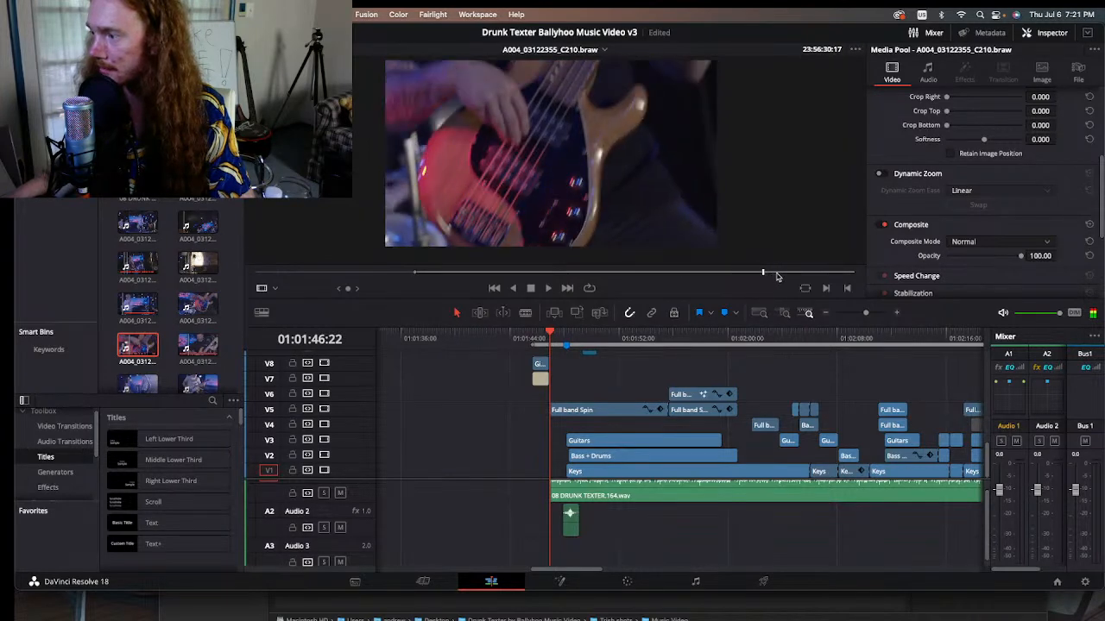
{"action": "left_click", "coordinate": [197, 347]}
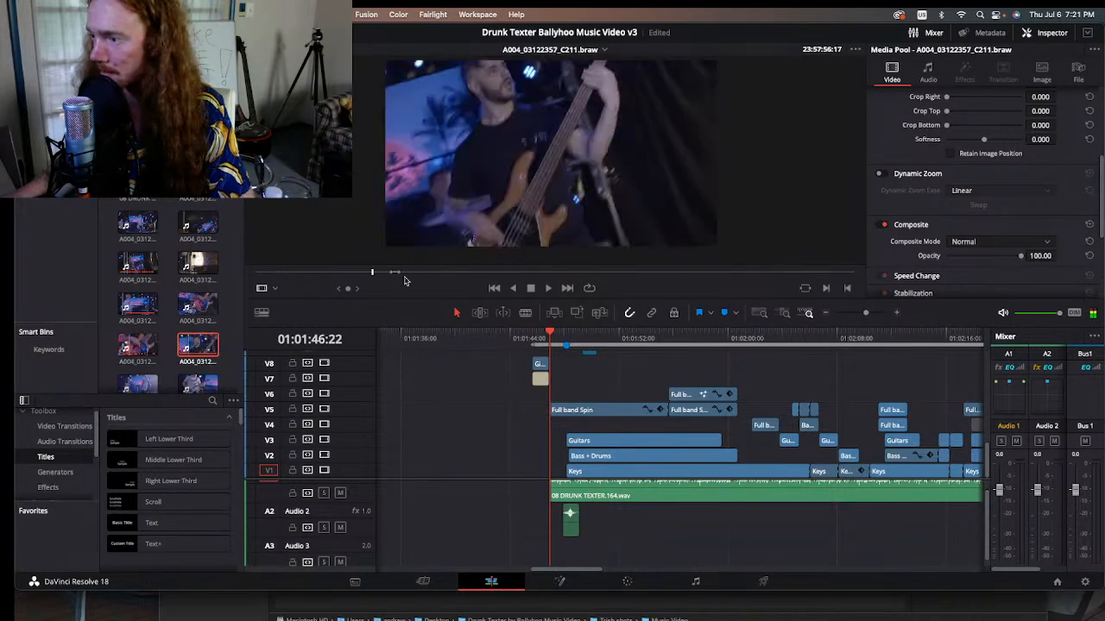
{"action": "left_click_drag", "start_coordinate": [382, 274], "coordinate": [390, 277]}
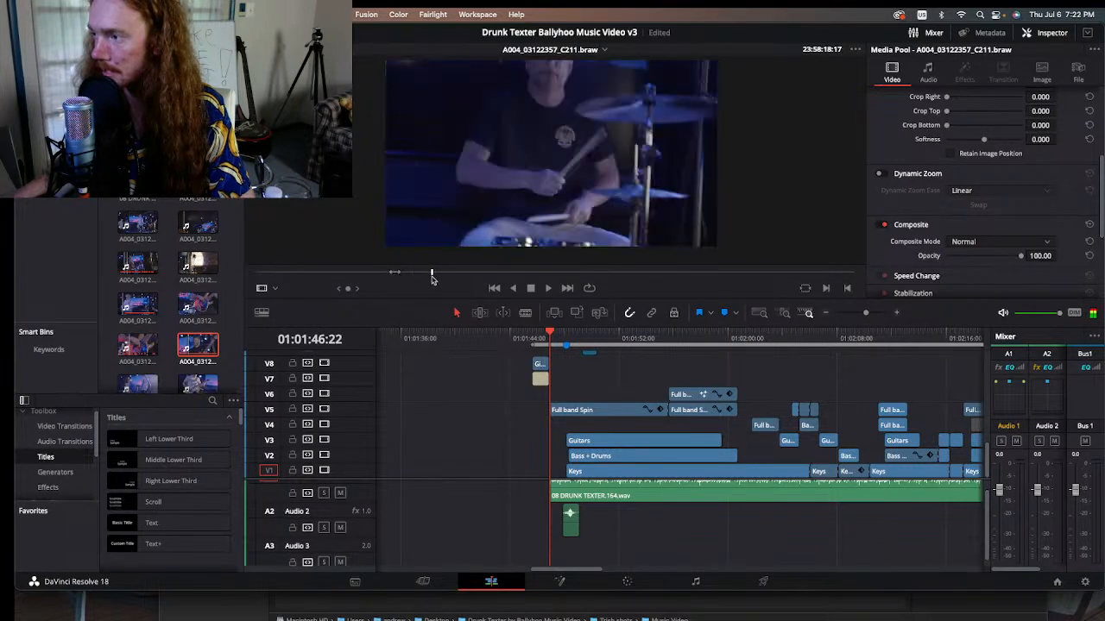
Step: Return to the raw take A004_03122354_C209.braw and scrub through the bass and drummer shot to 23:54:32:22
{"action": "left_click", "coordinate": [198, 302]}
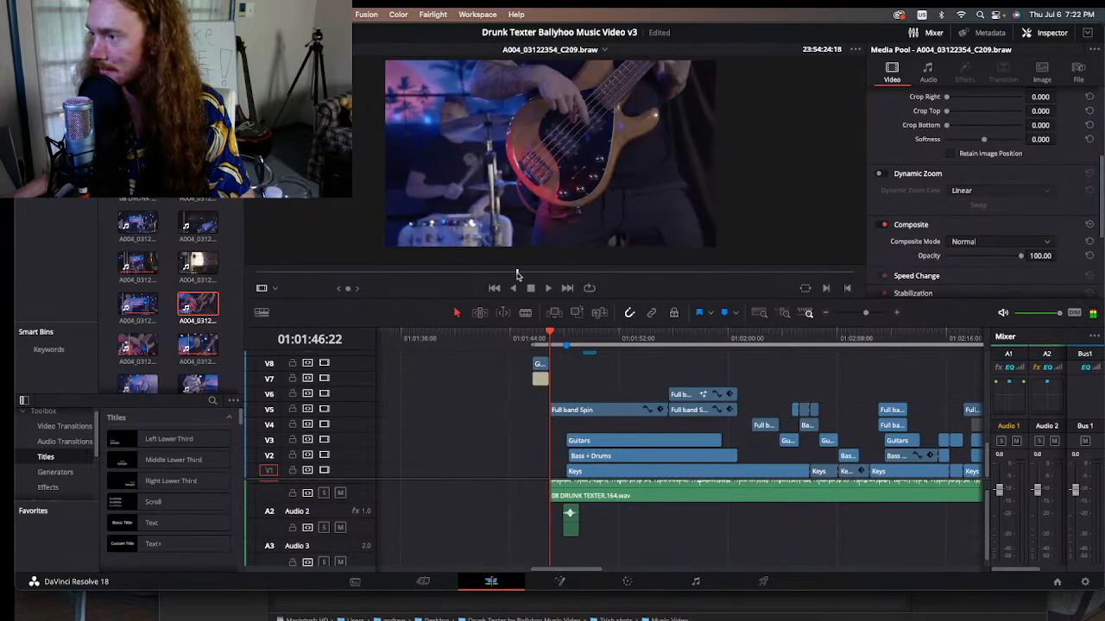
{"action": "left_click_drag", "start_coordinate": [516, 274], "coordinate": [590, 271]}
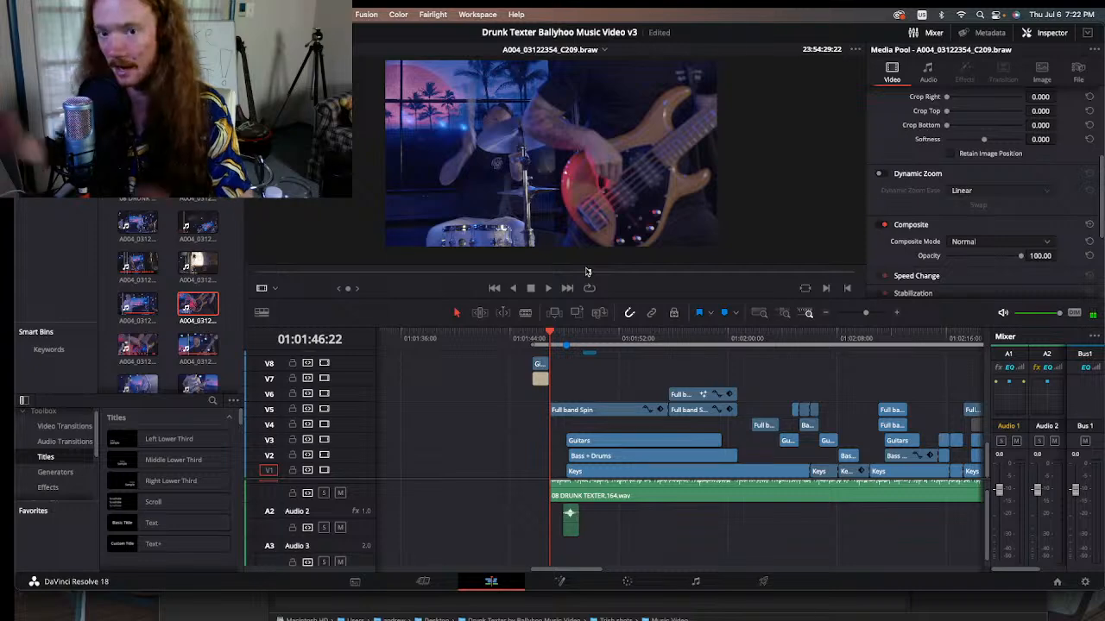
{"action": "left_click_drag", "start_coordinate": [586, 271], "coordinate": [632, 285]}
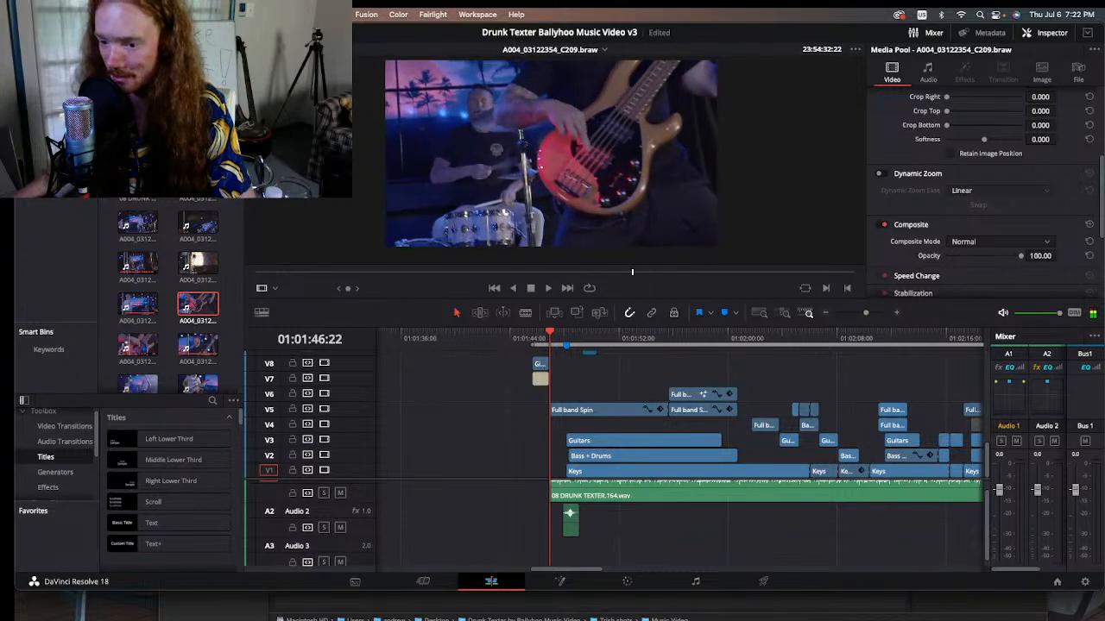